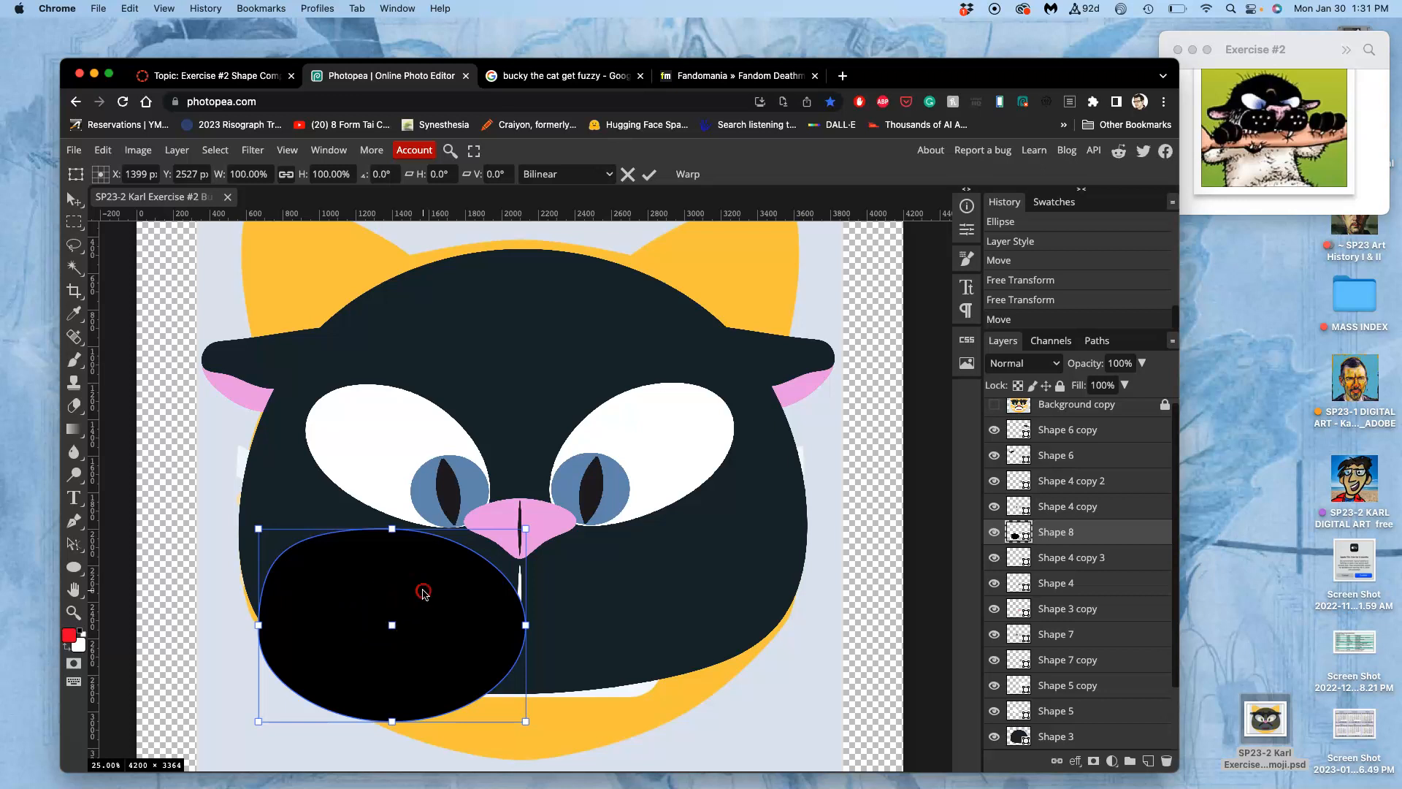
Step: Warp the black cheek ellipse so its inner edge rises toward the nose and its lower inner side tapers inward
click(459, 647)
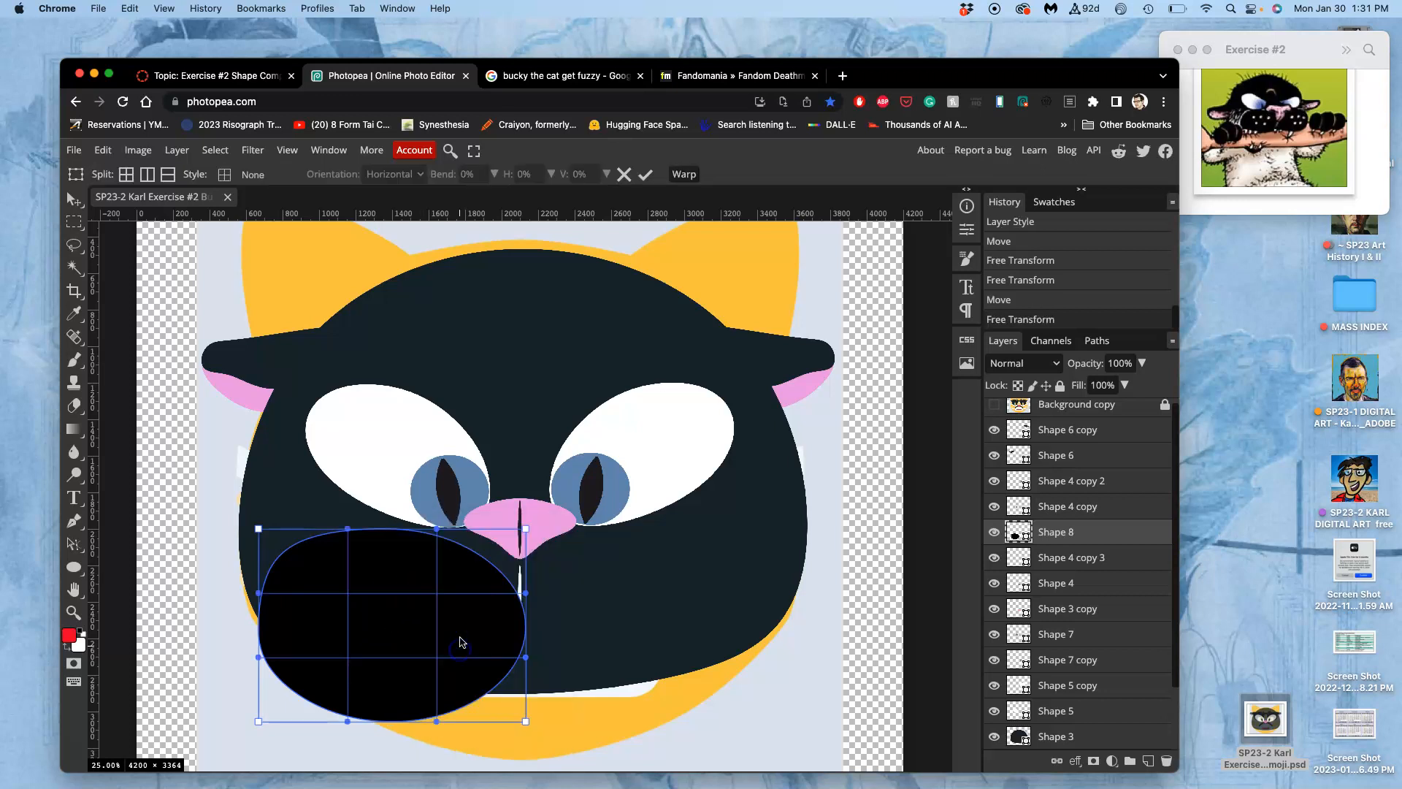
drag(487, 569, 521, 620)
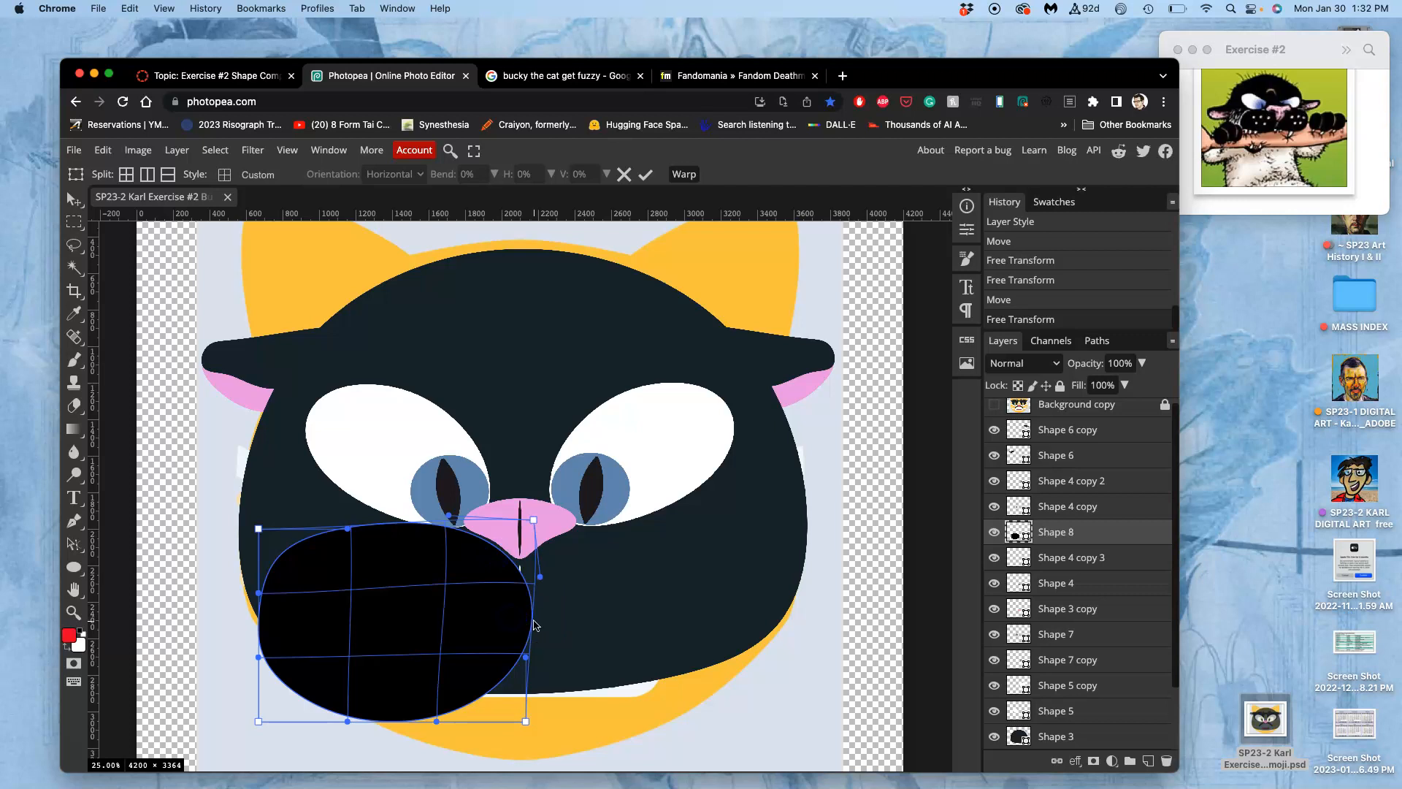
drag(529, 661, 478, 669)
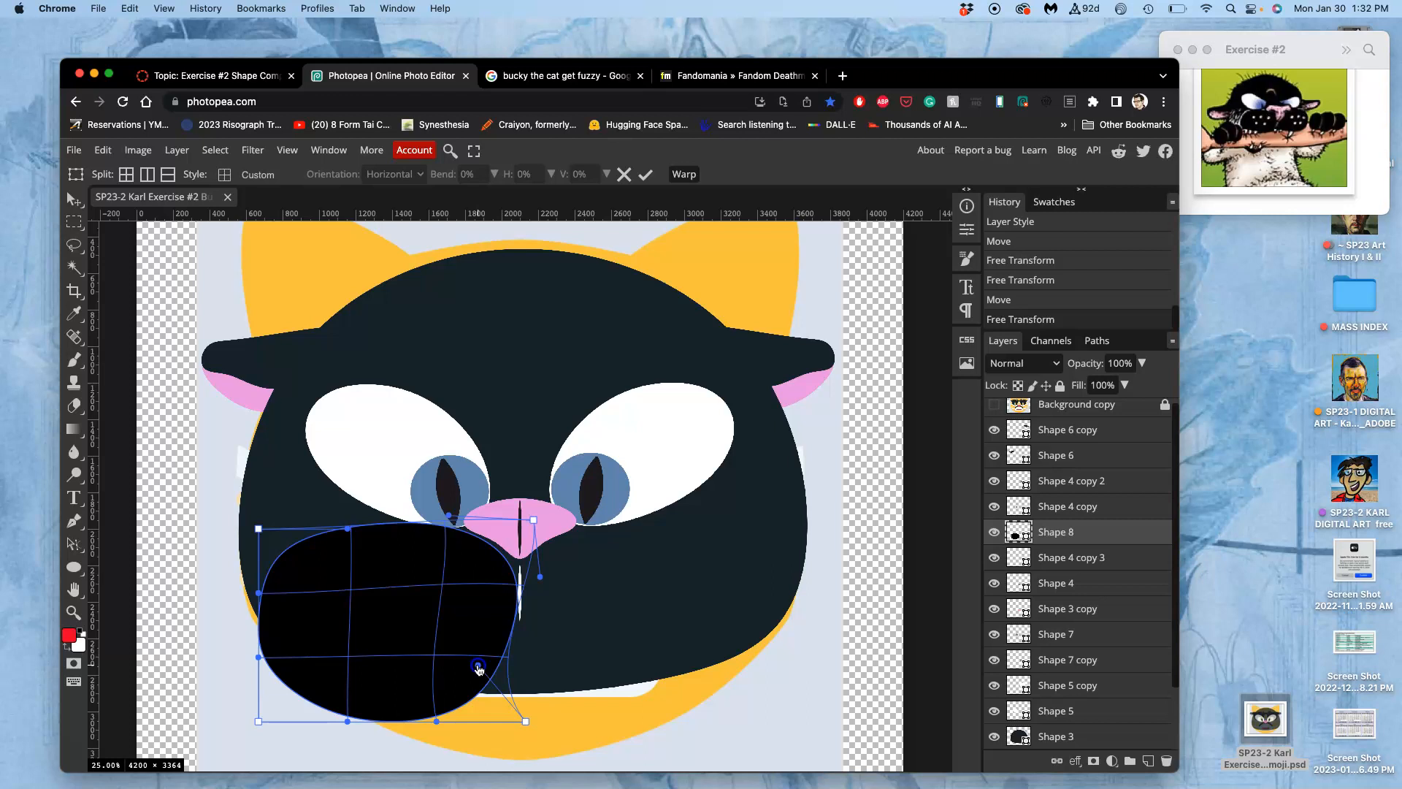
drag(497, 560, 499, 548)
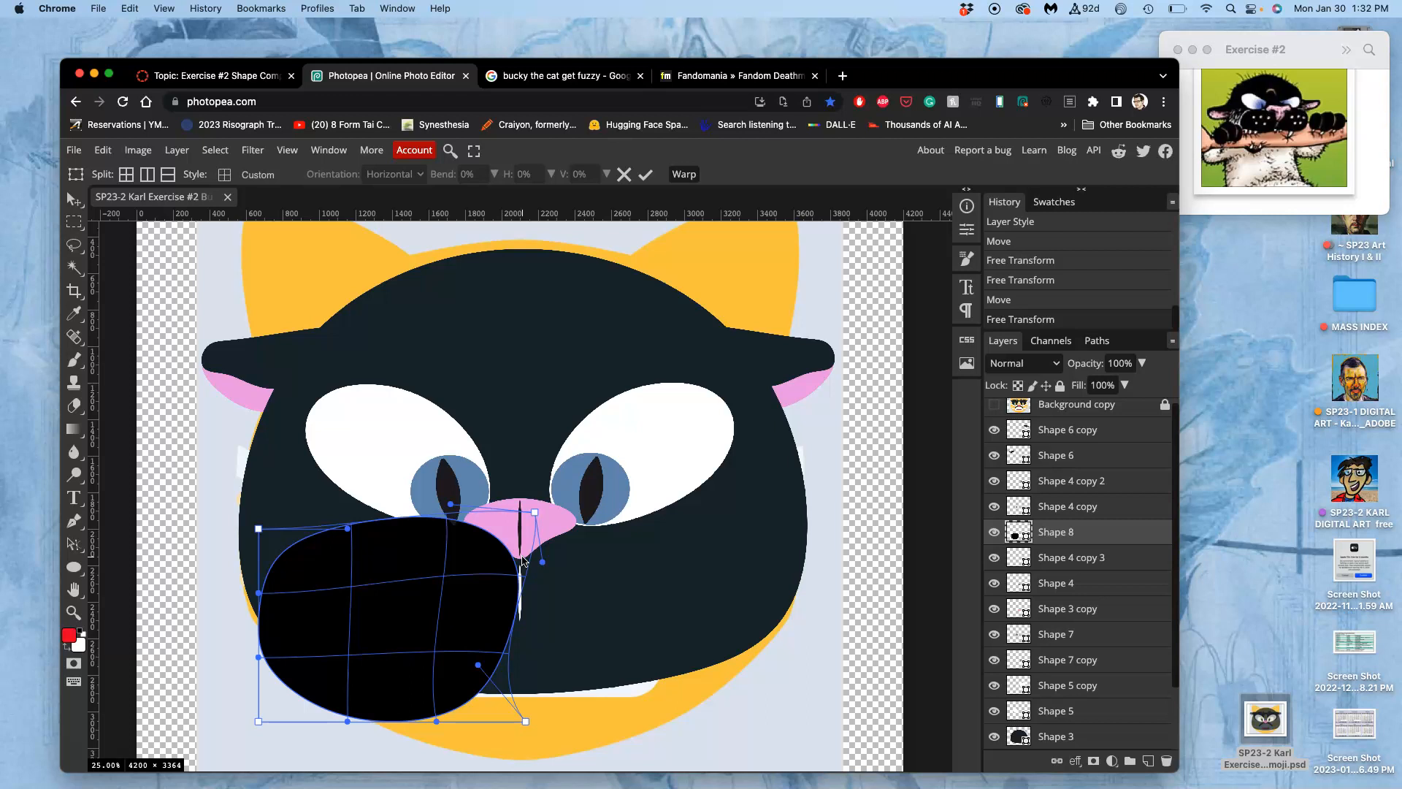
key(Return)
Step: Duplicate the black cheek shape, flip the copy horizontally, and place it beside the original on the other side of the nose
click(497, 595)
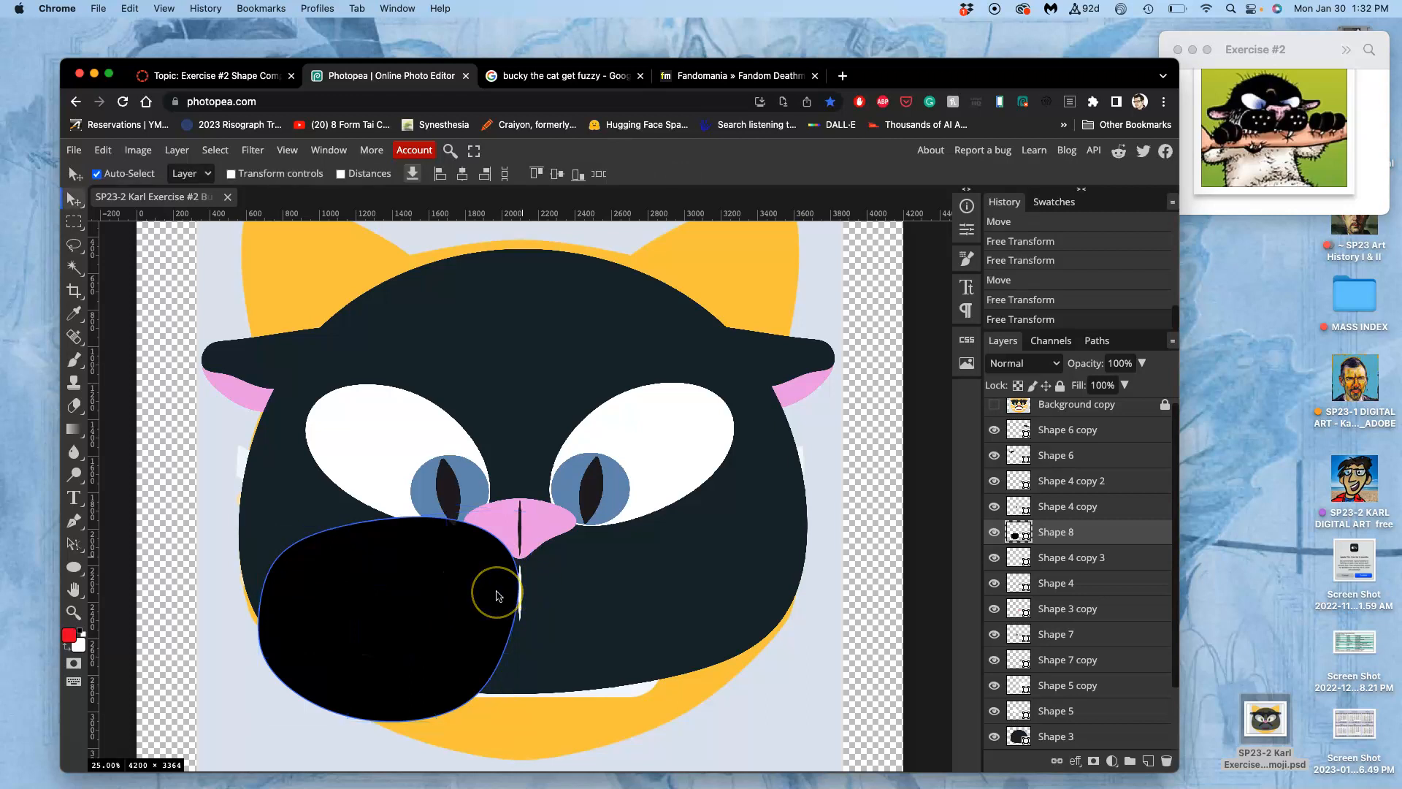
key(super+j)
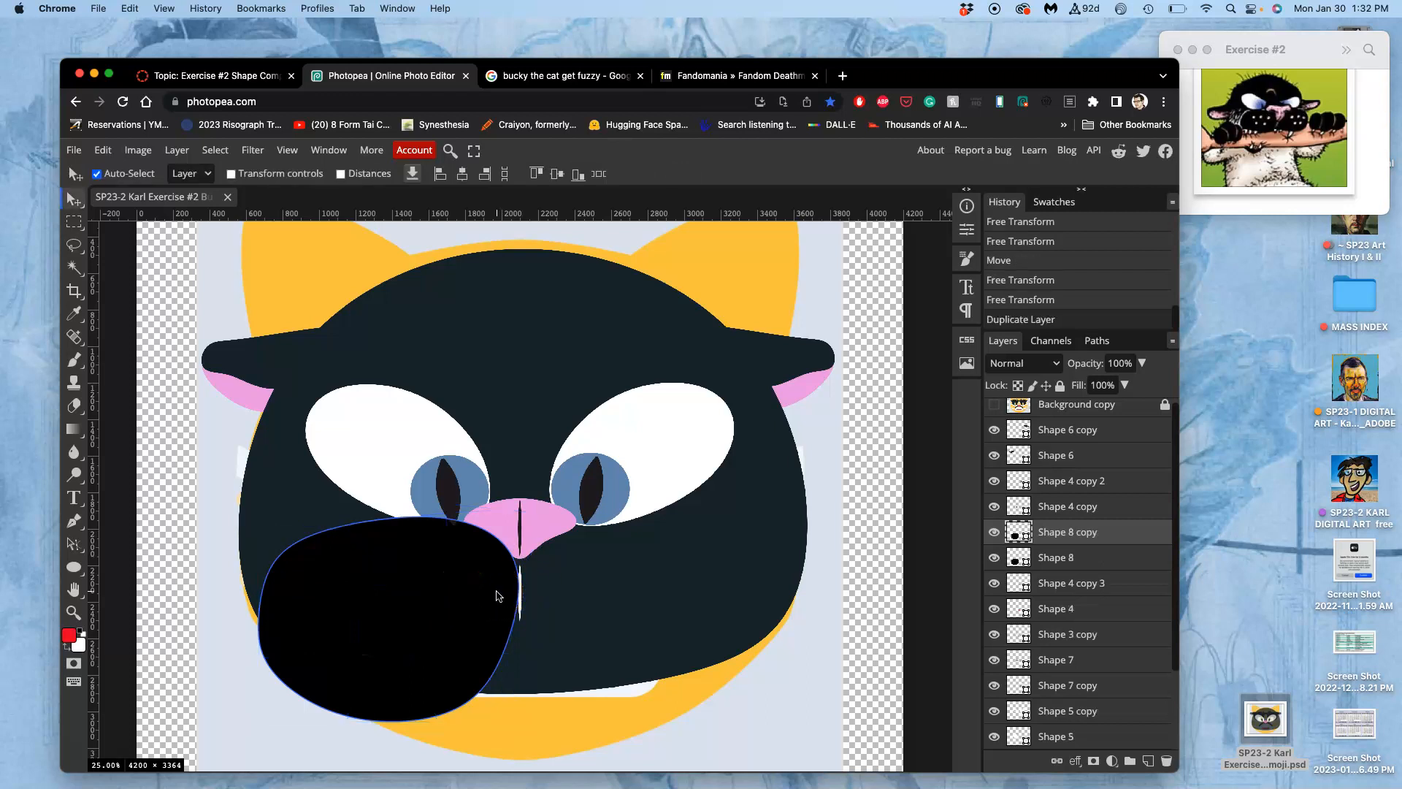
key(super+t)
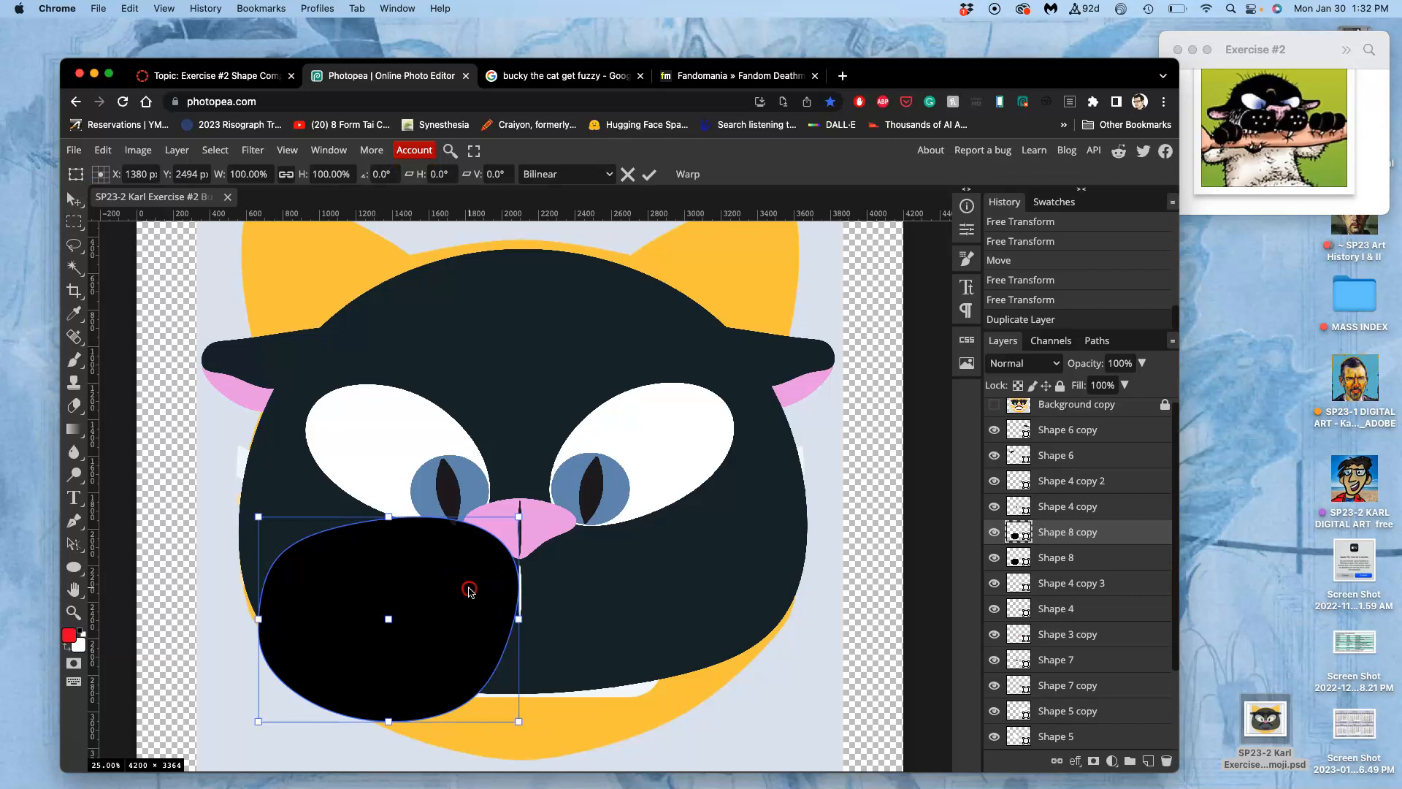
right_click(469, 590)
click(512, 739)
click(446, 627)
drag(444, 626, 709, 626)
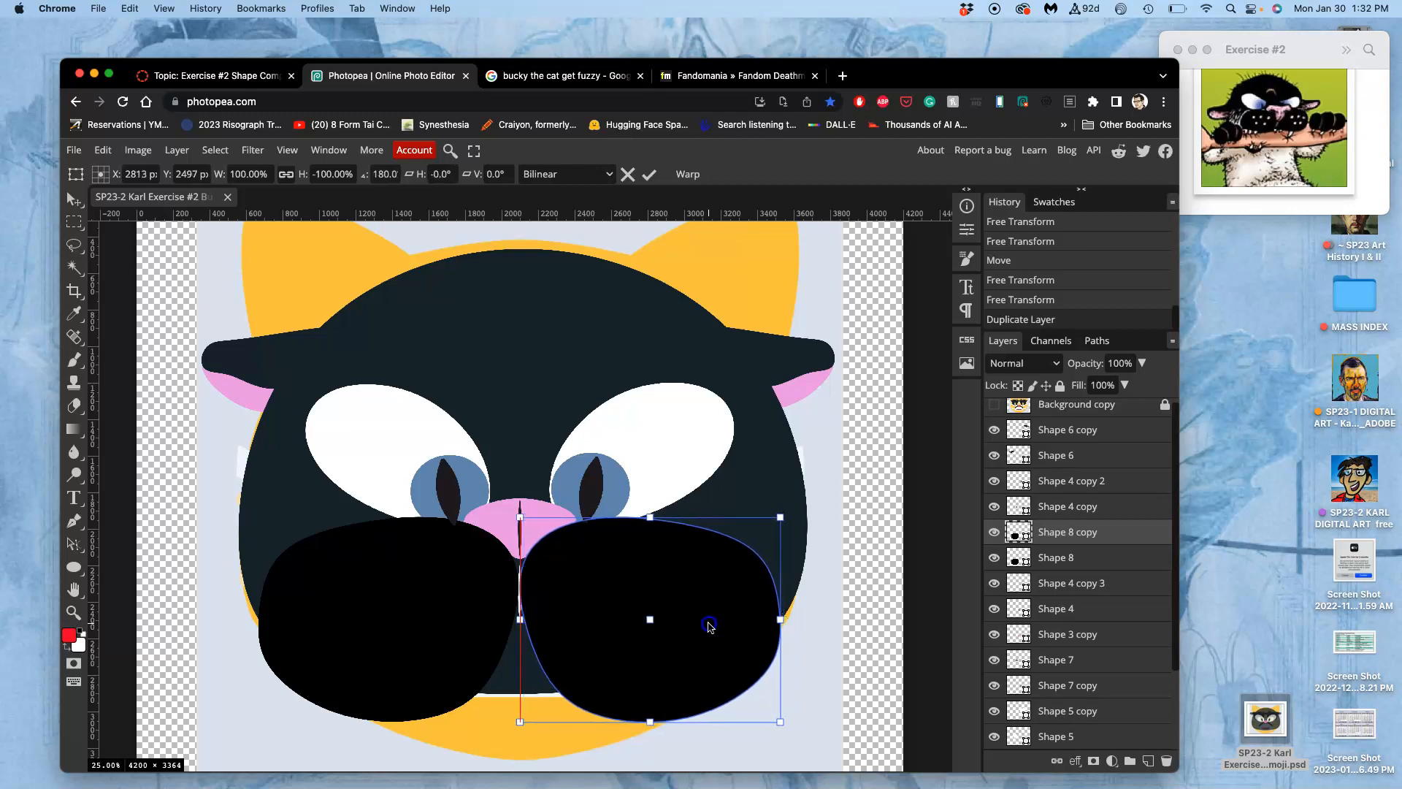
Step: Nudge the flipped cheek copy outward to X 2822 px, leaving a narrow gap at the centre line, and apply the transform
key(super+plus)
key(super+plus)
key(super+plus)
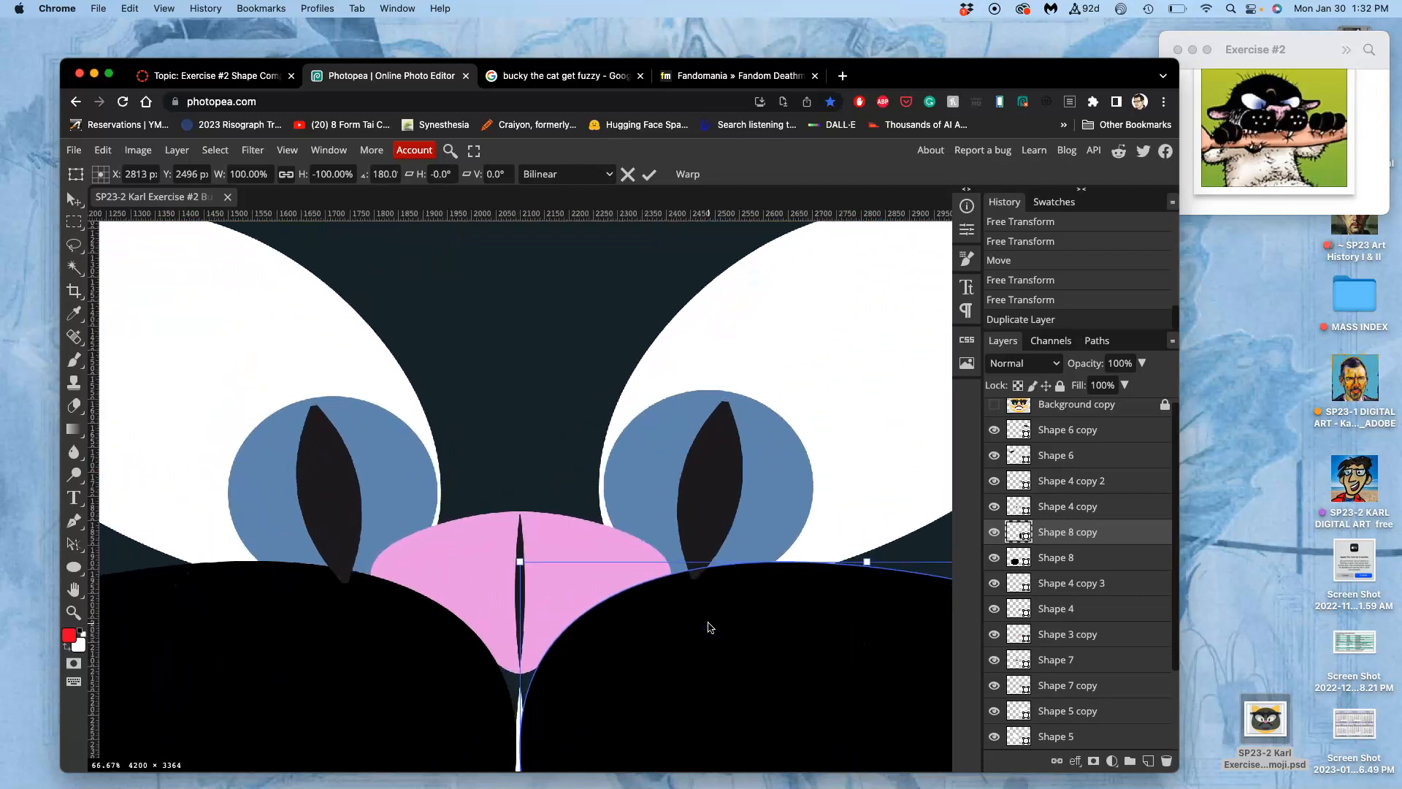
scroll(709, 626, down, 2)
click(646, 611)
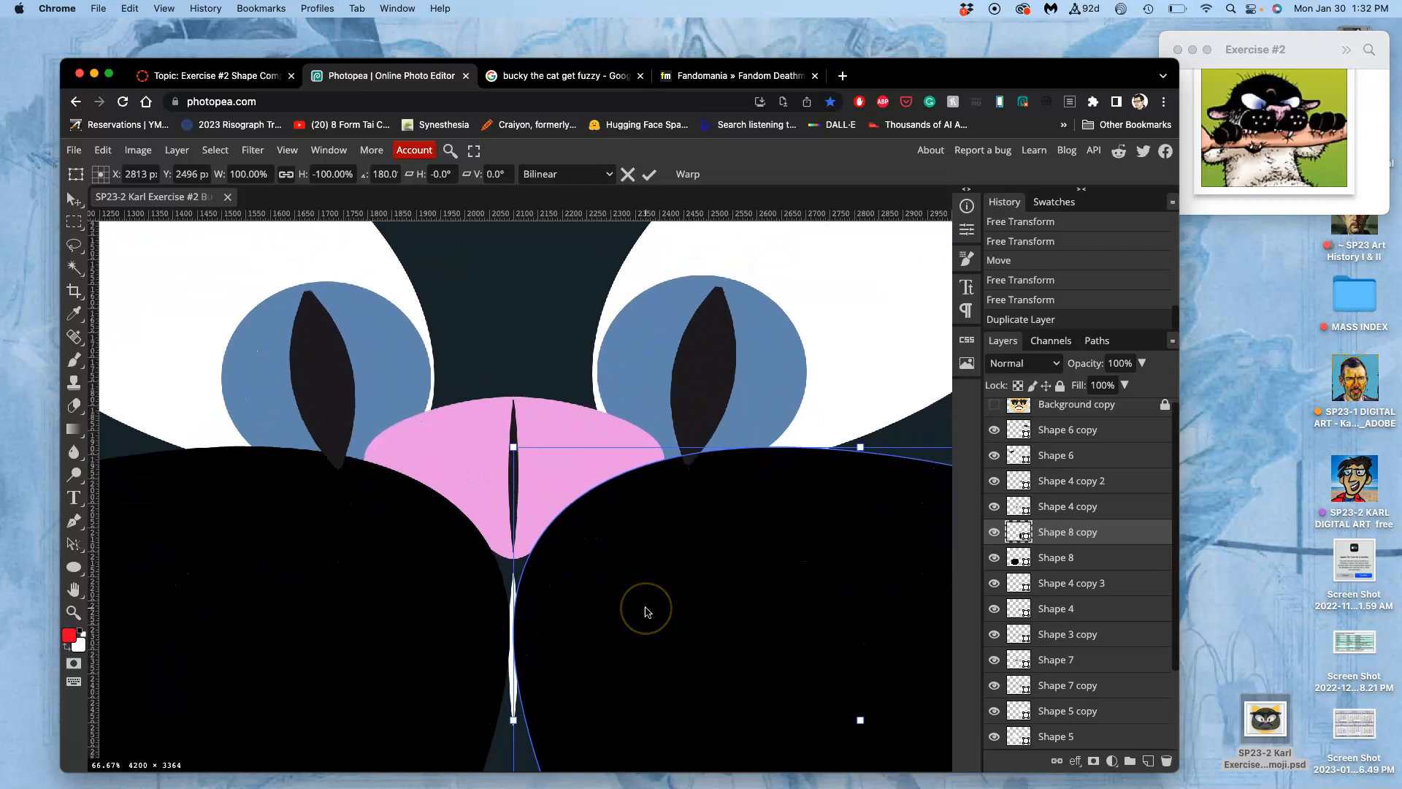
key(Right)
key(Right)
key(Right)
key(Right)
key(Right)
key(Right)
key(Right)
key(Right)
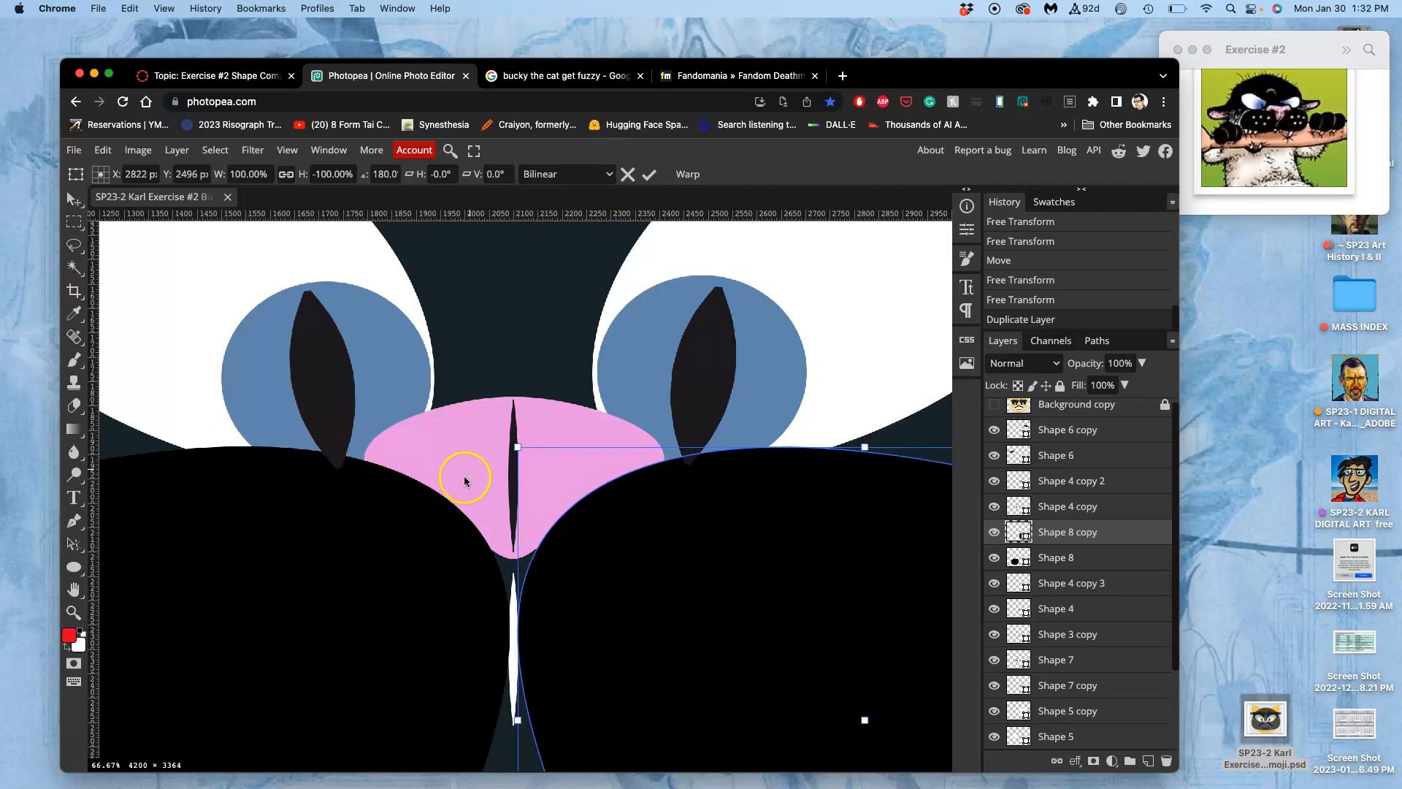
key(ctrl+minus)
key(ctrl+minus)
key(ctrl+minus)
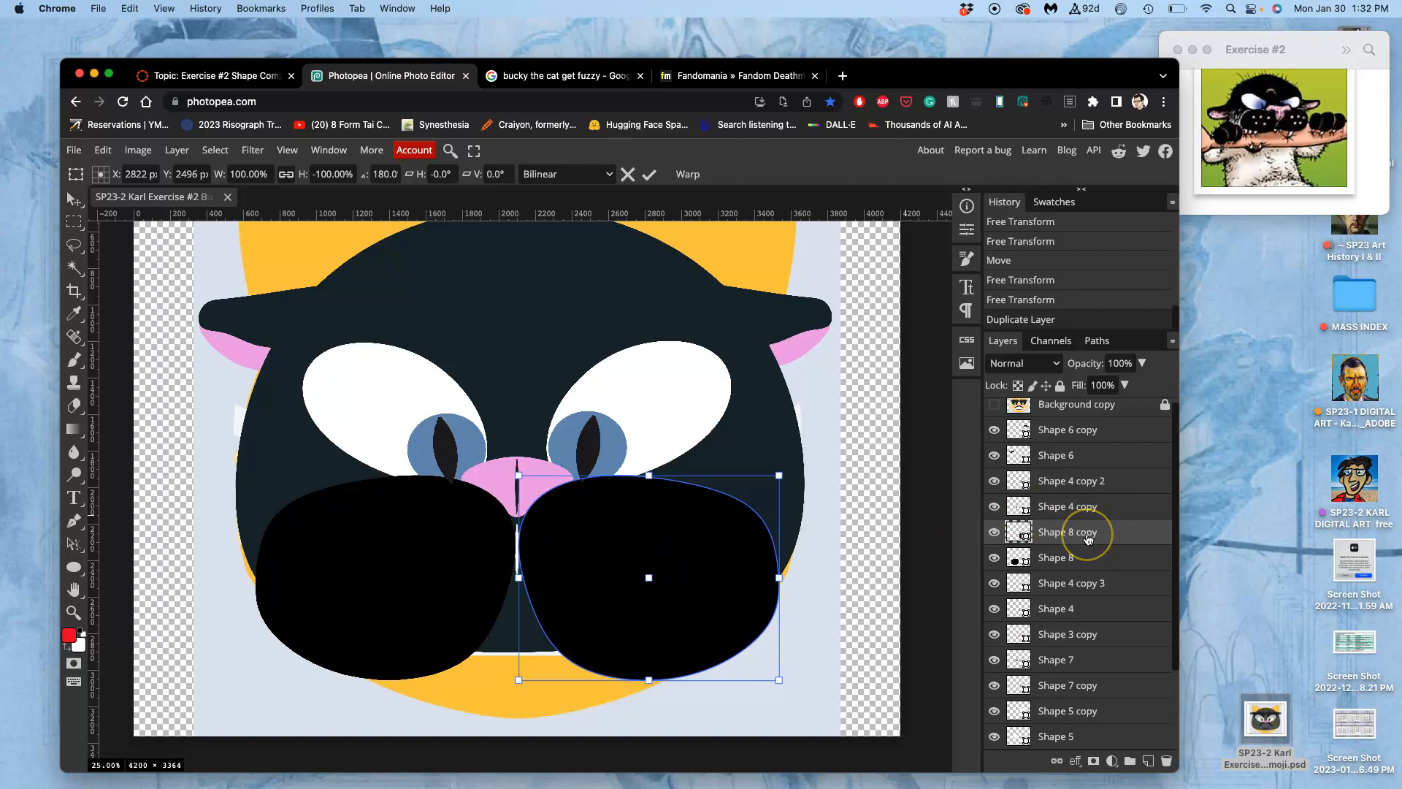
key(Return)
Step: Send both black cheek shapes backward in the layer order so they sit beneath Shape 3 copy and above Shape 7
key(ctrl+bracketleft)
key(ctrl+bracketleft)
key(ctrl+bracketleft)
key(ctrl+bracketleft)
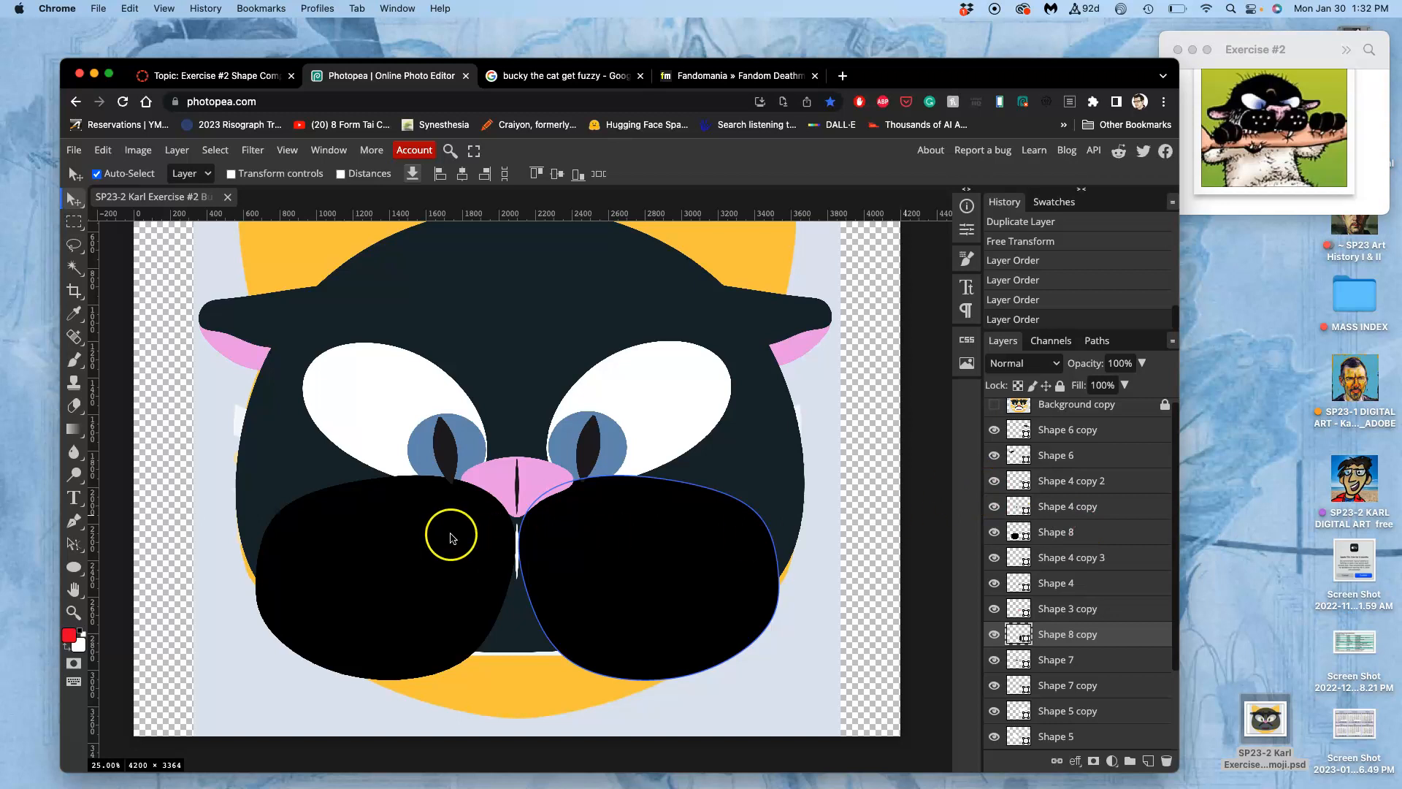
click(451, 537)
key(ctrl+bracketleft)
key(ctrl+bracketleft)
key(ctrl+bracketleft)
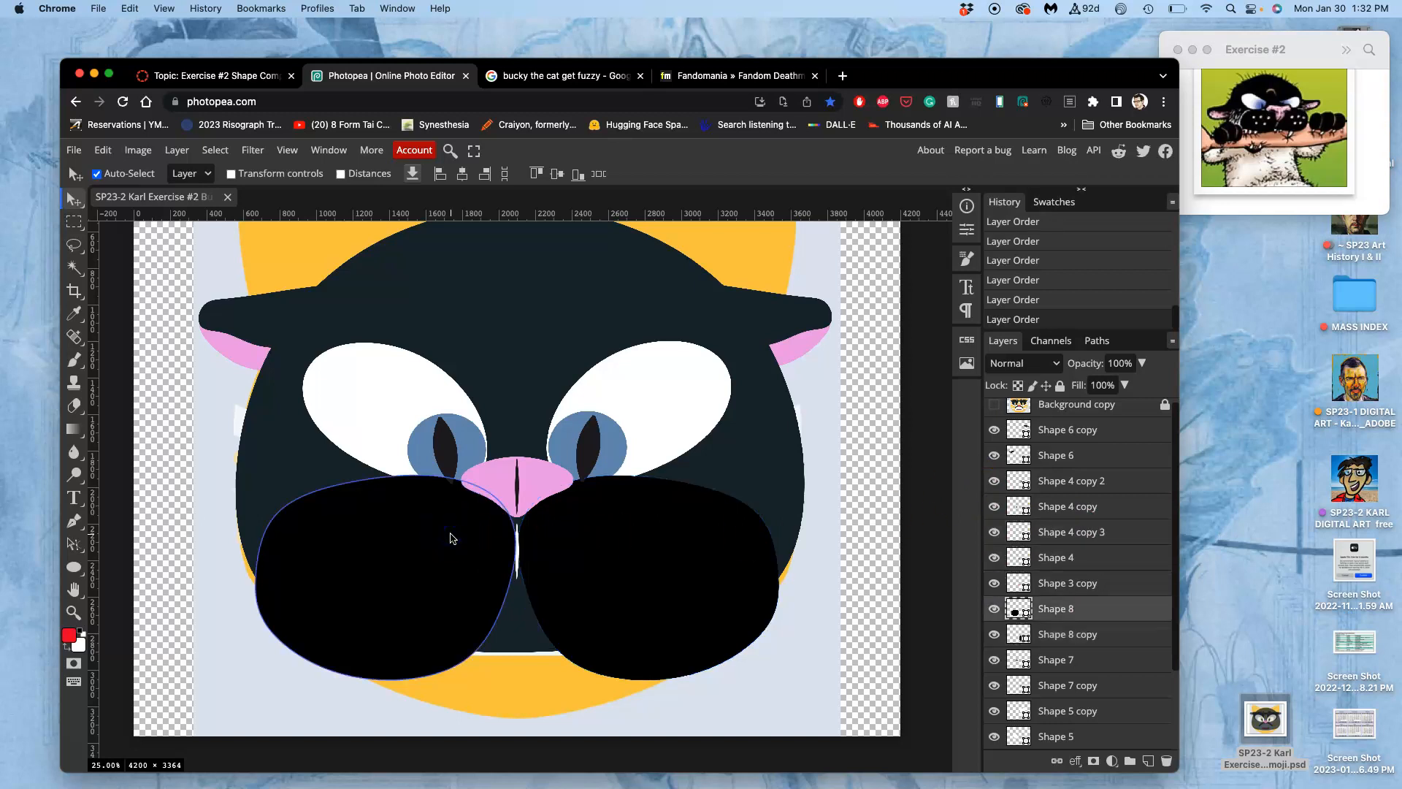
Step: Hide the Background layer so only the cat's face shapes remain on the transparent canvas
click(723, 460)
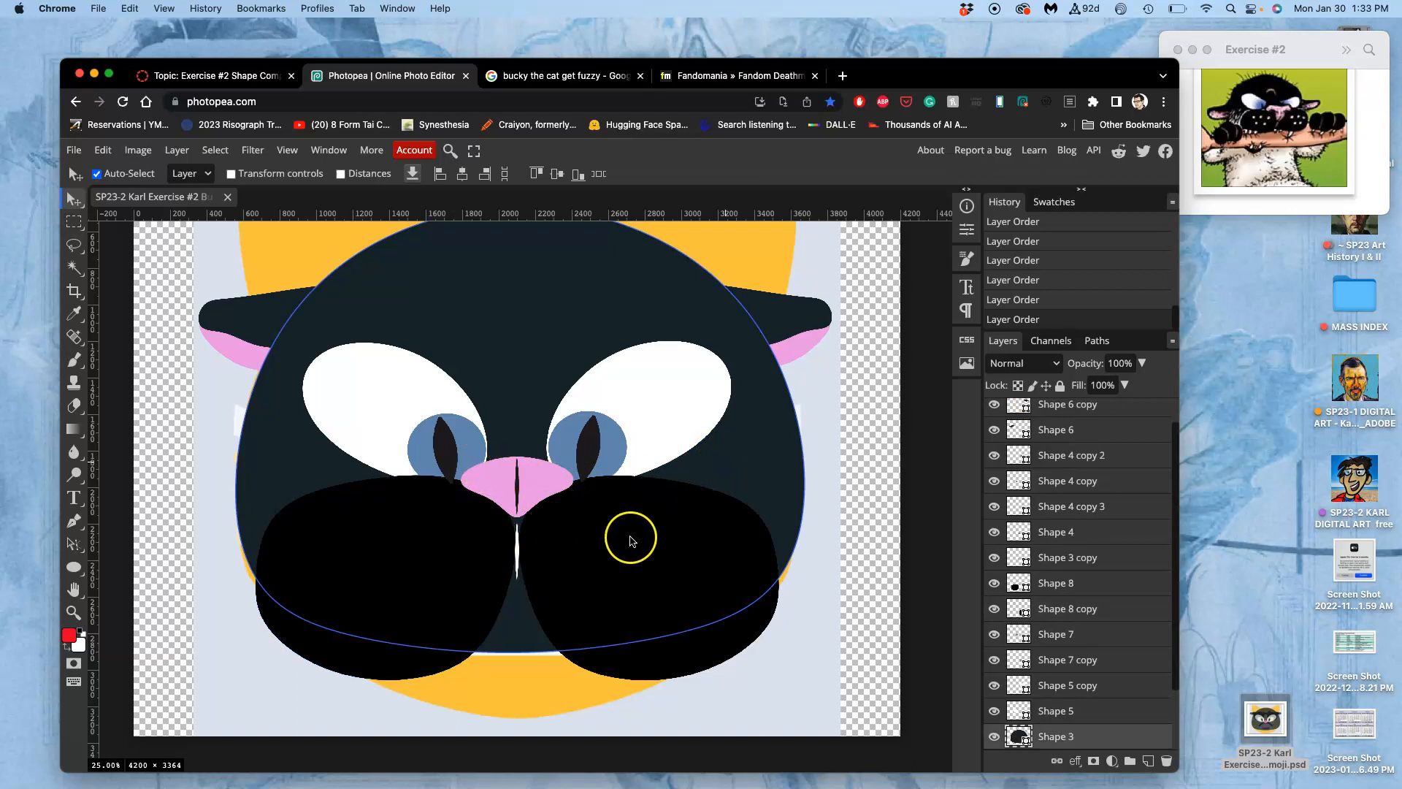
click(857, 553)
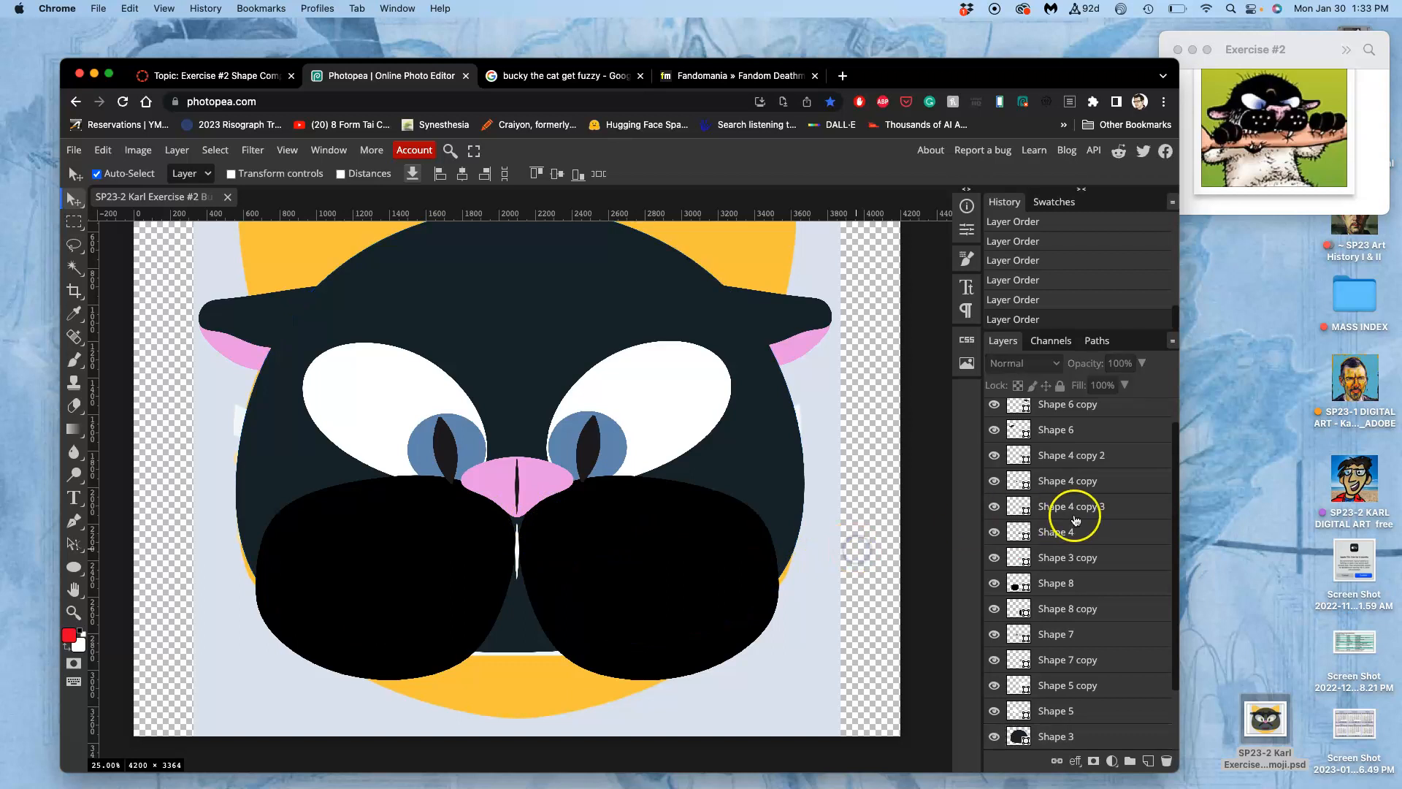
scroll(1083, 504, up, 1)
scroll(1011, 523, down, 2)
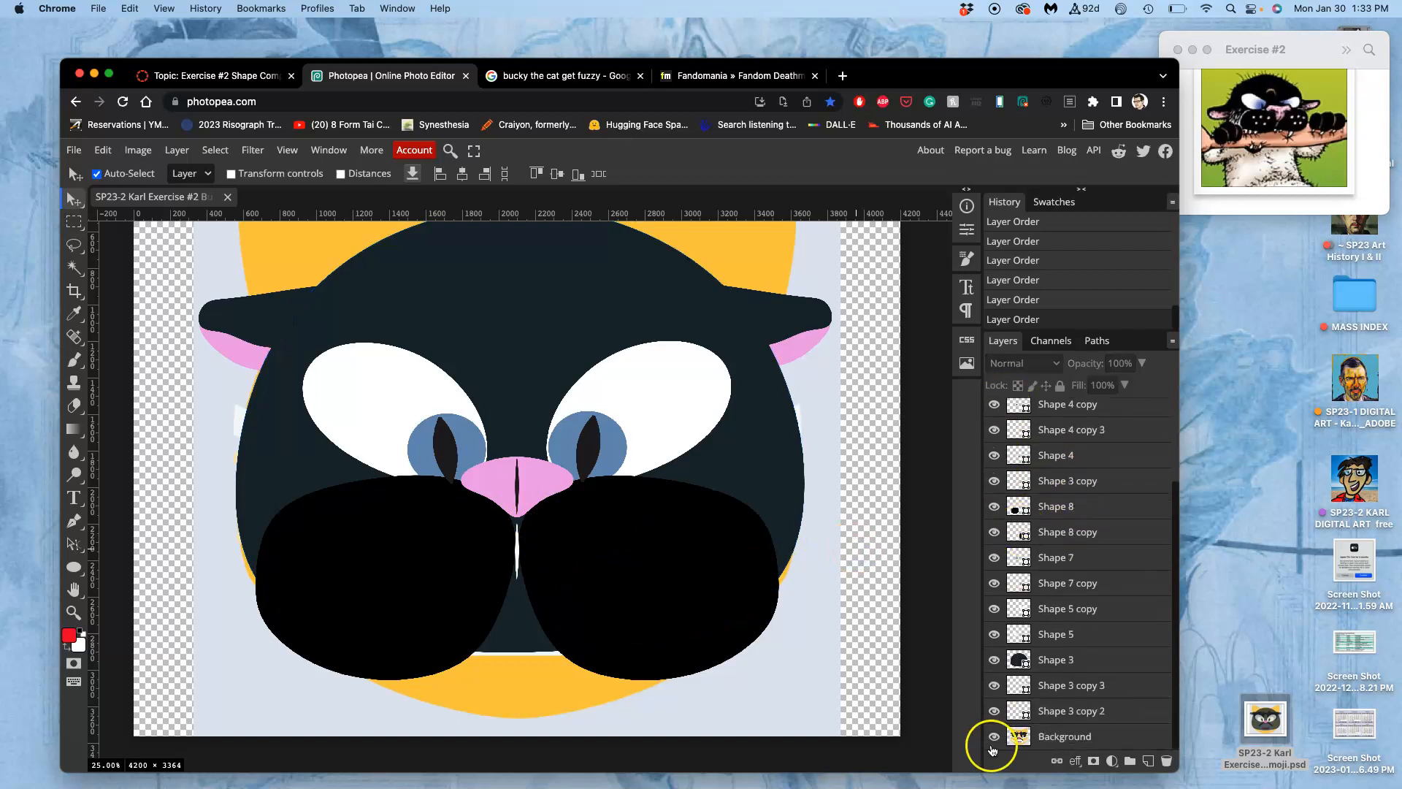
click(993, 737)
key(super+minus)
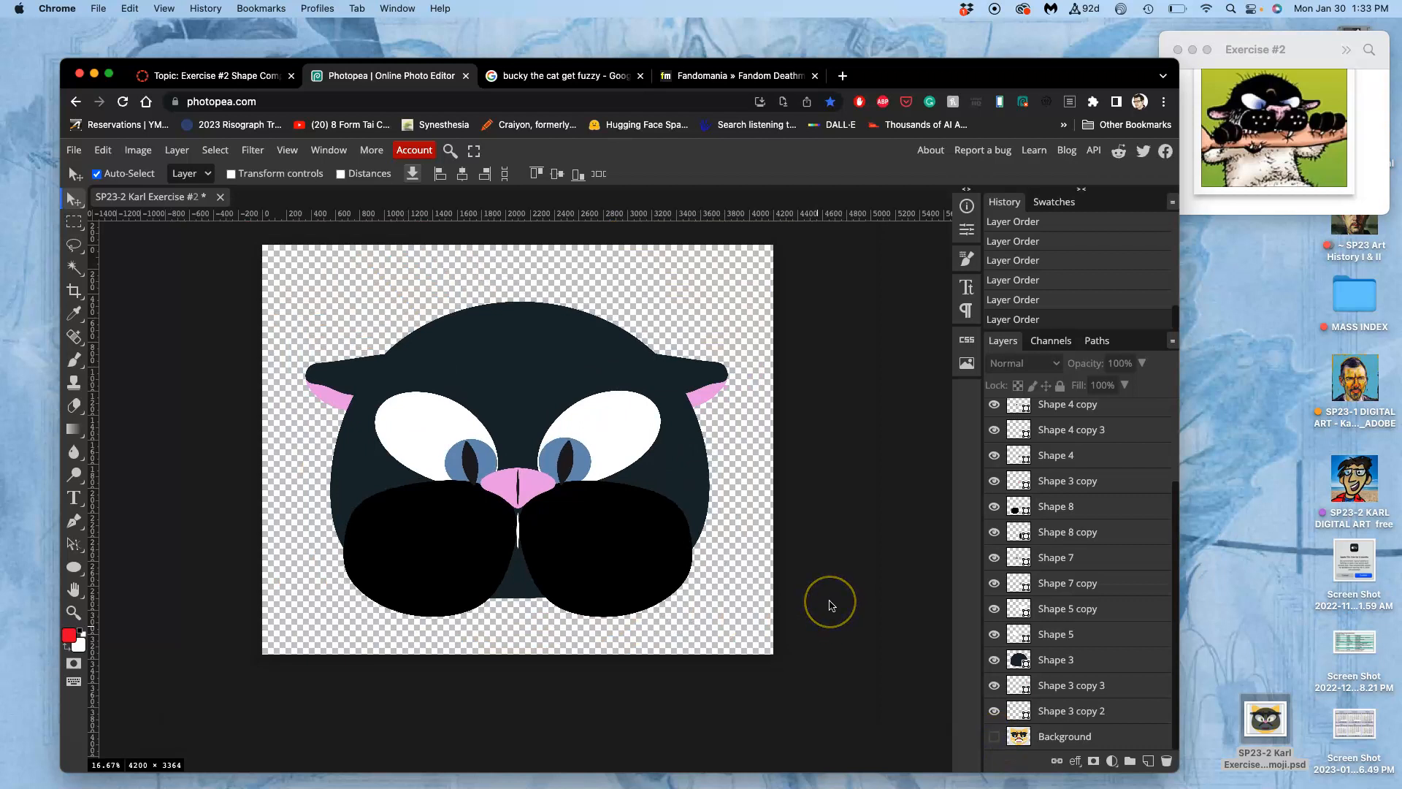
key(super+equal)
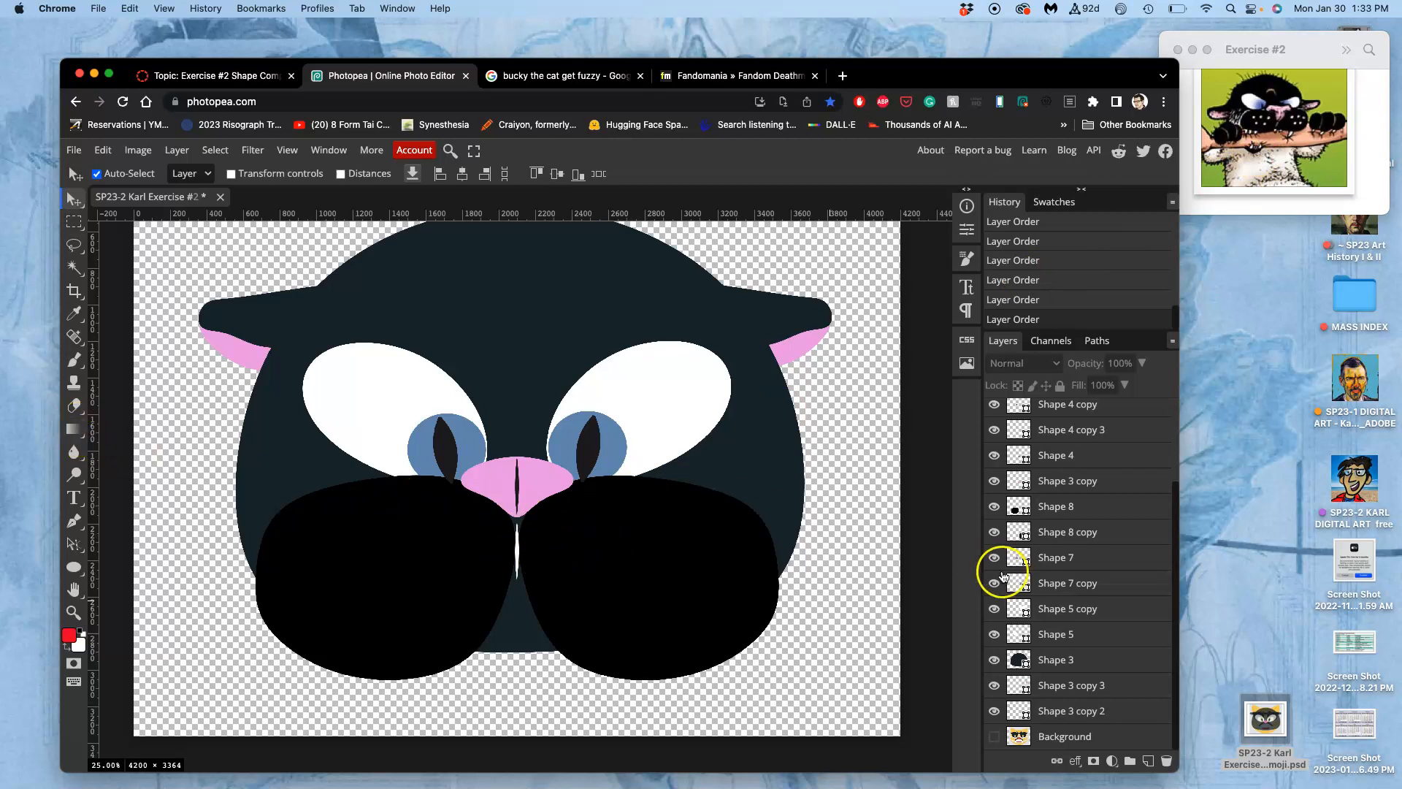
Step: Draw a chin ellipse centred below the two cheeks, on a new layer directly above Shape 7 and behind the cheeks
click(685, 604)
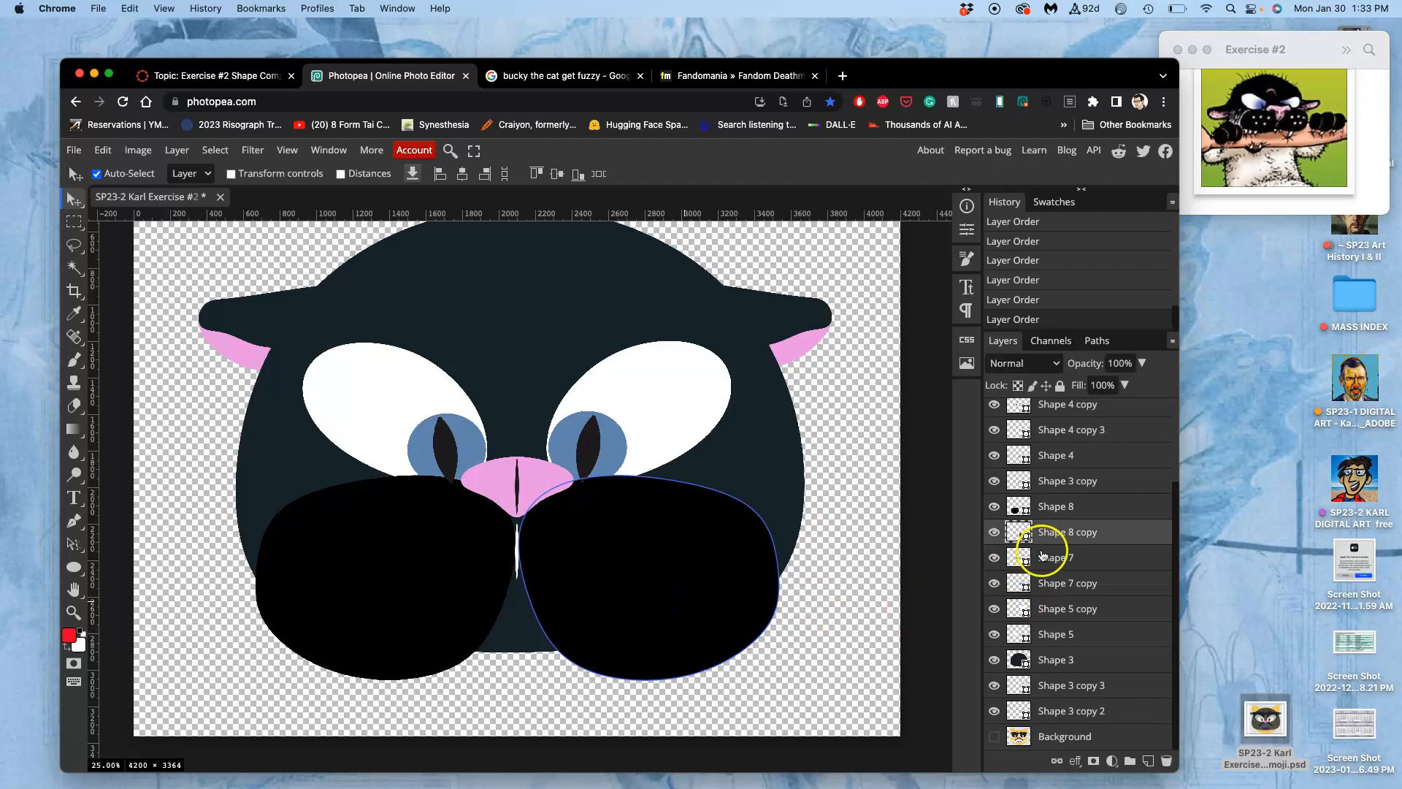
click(1056, 557)
click(994, 558)
click(994, 558)
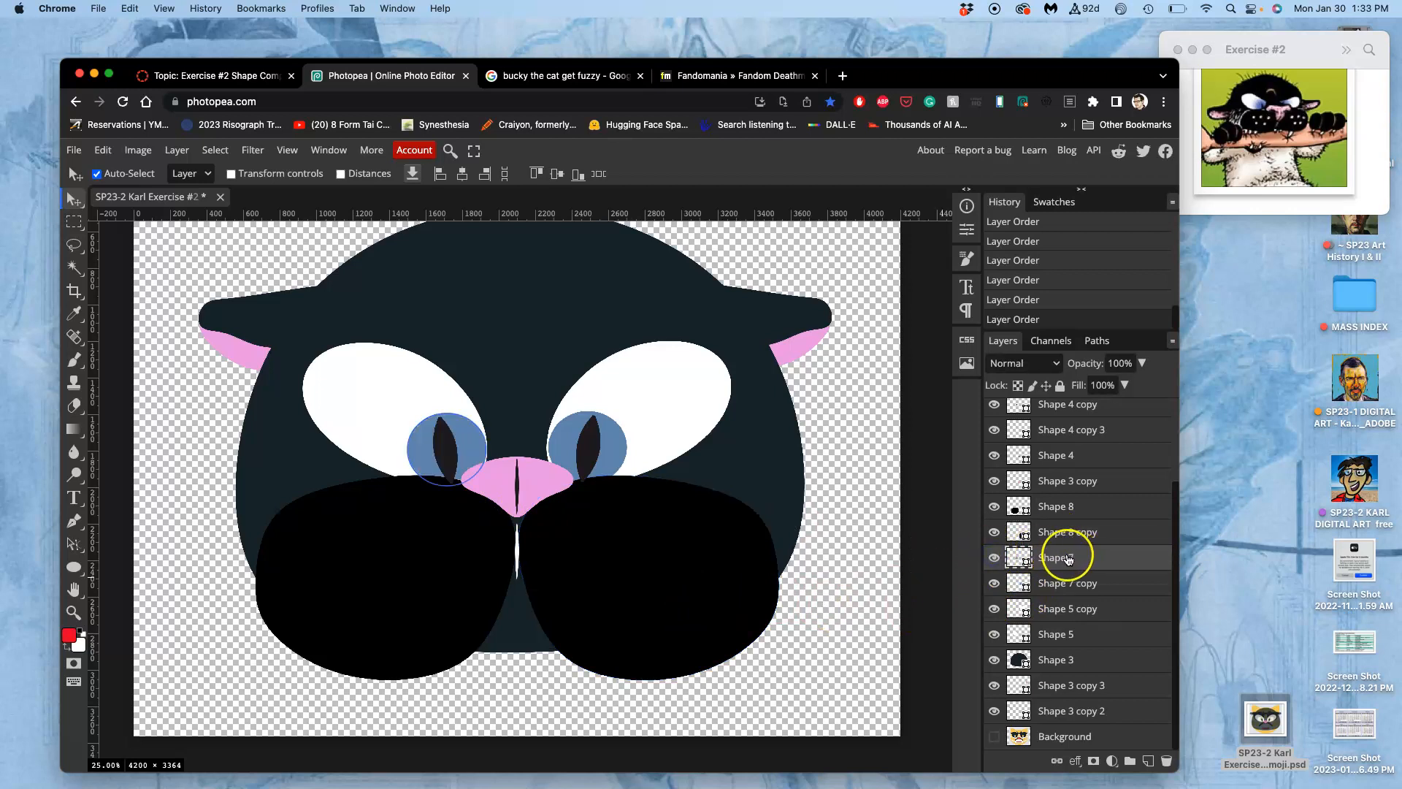
click(74, 566)
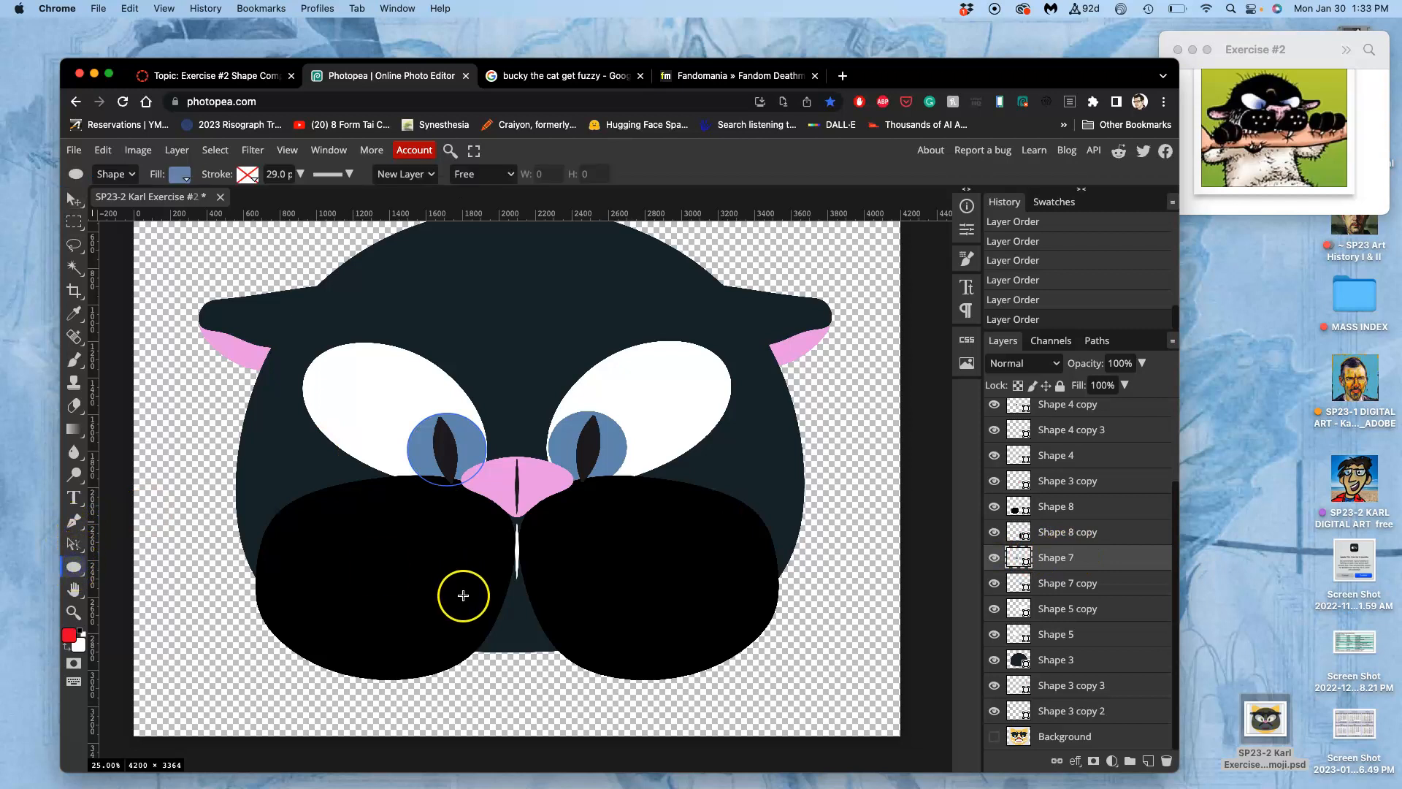
drag(442, 600, 593, 718)
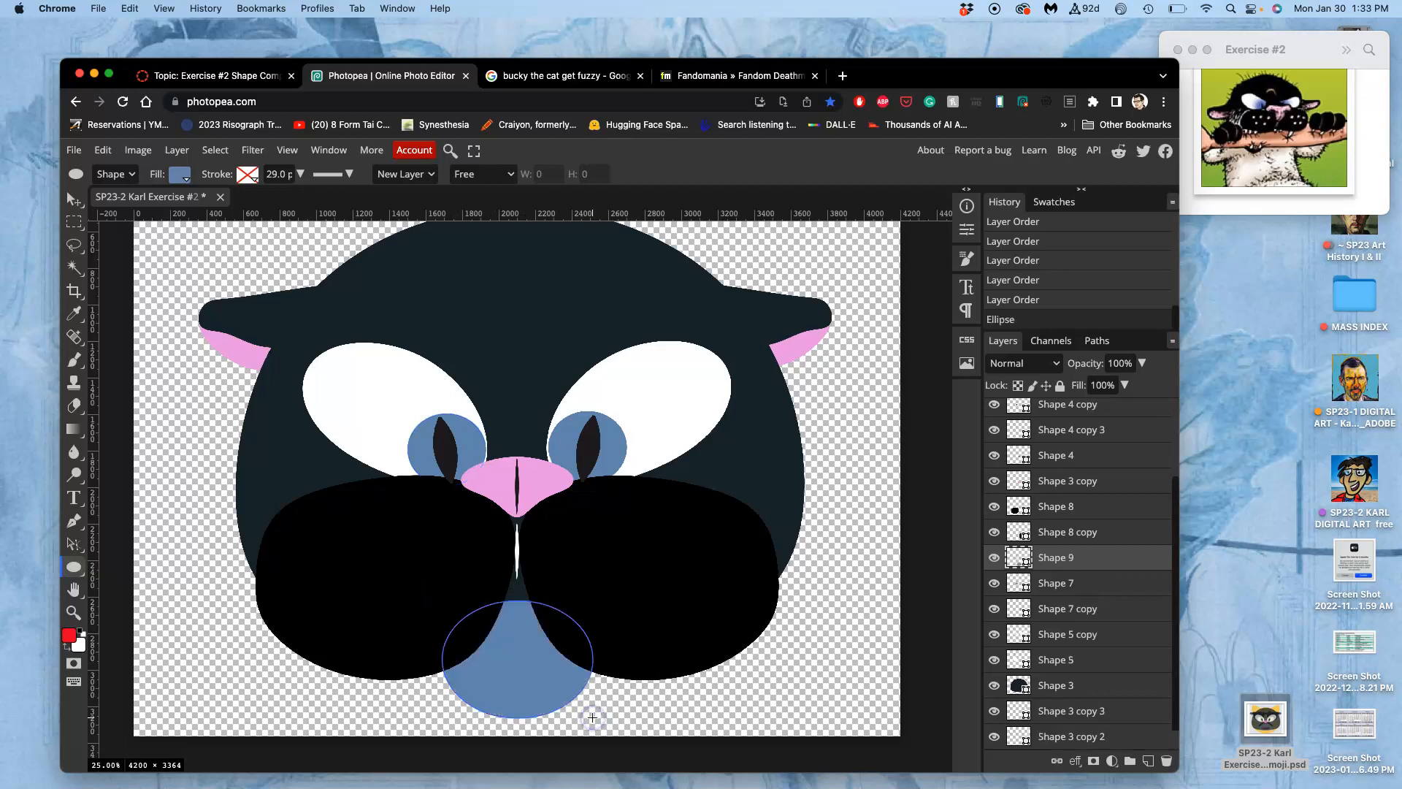
Step: Change the chin ellipse's fill to a very dark grey, slightly lighter than the black cheeks
double_click(1015, 555)
click(179, 462)
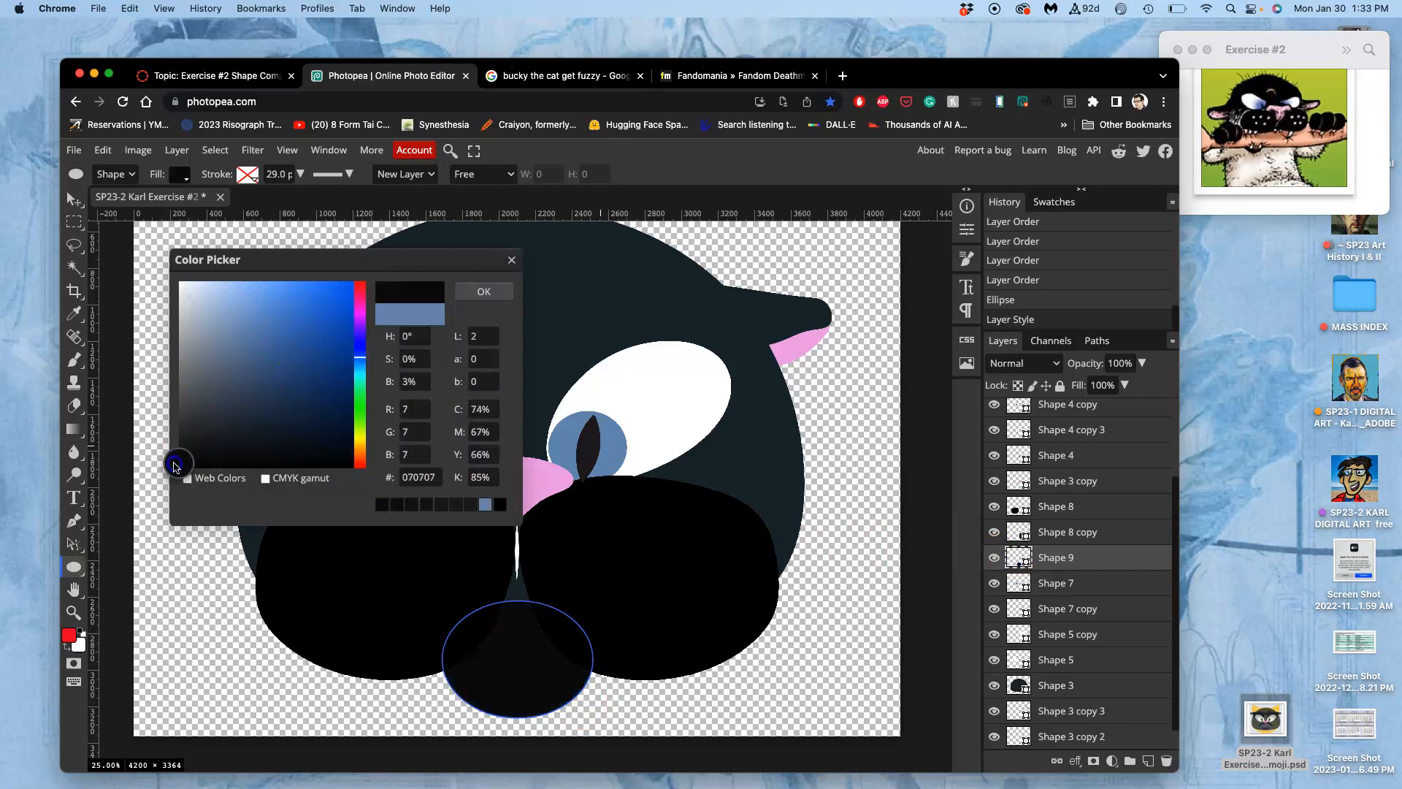
drag(179, 460, 189, 447)
click(484, 293)
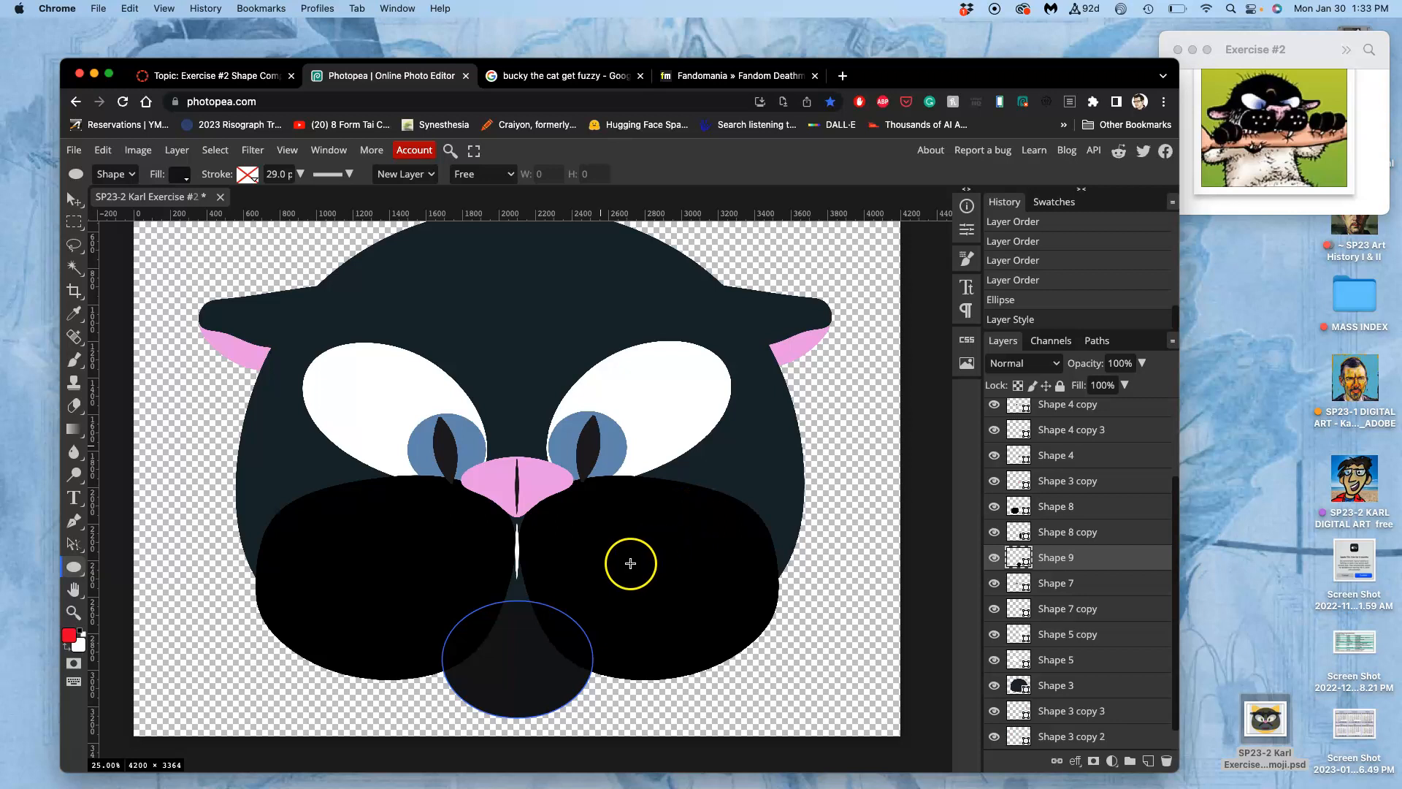
click(666, 635)
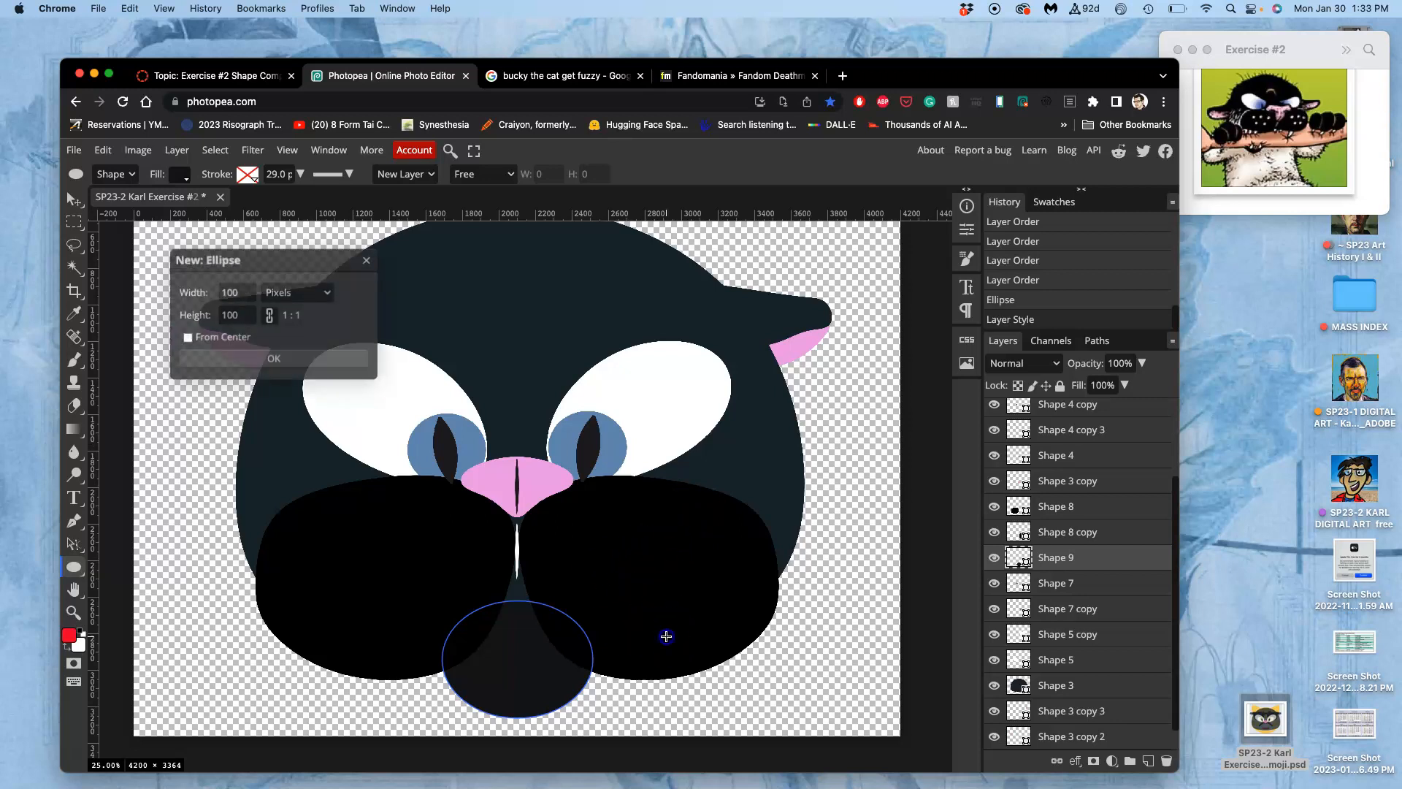
click(367, 261)
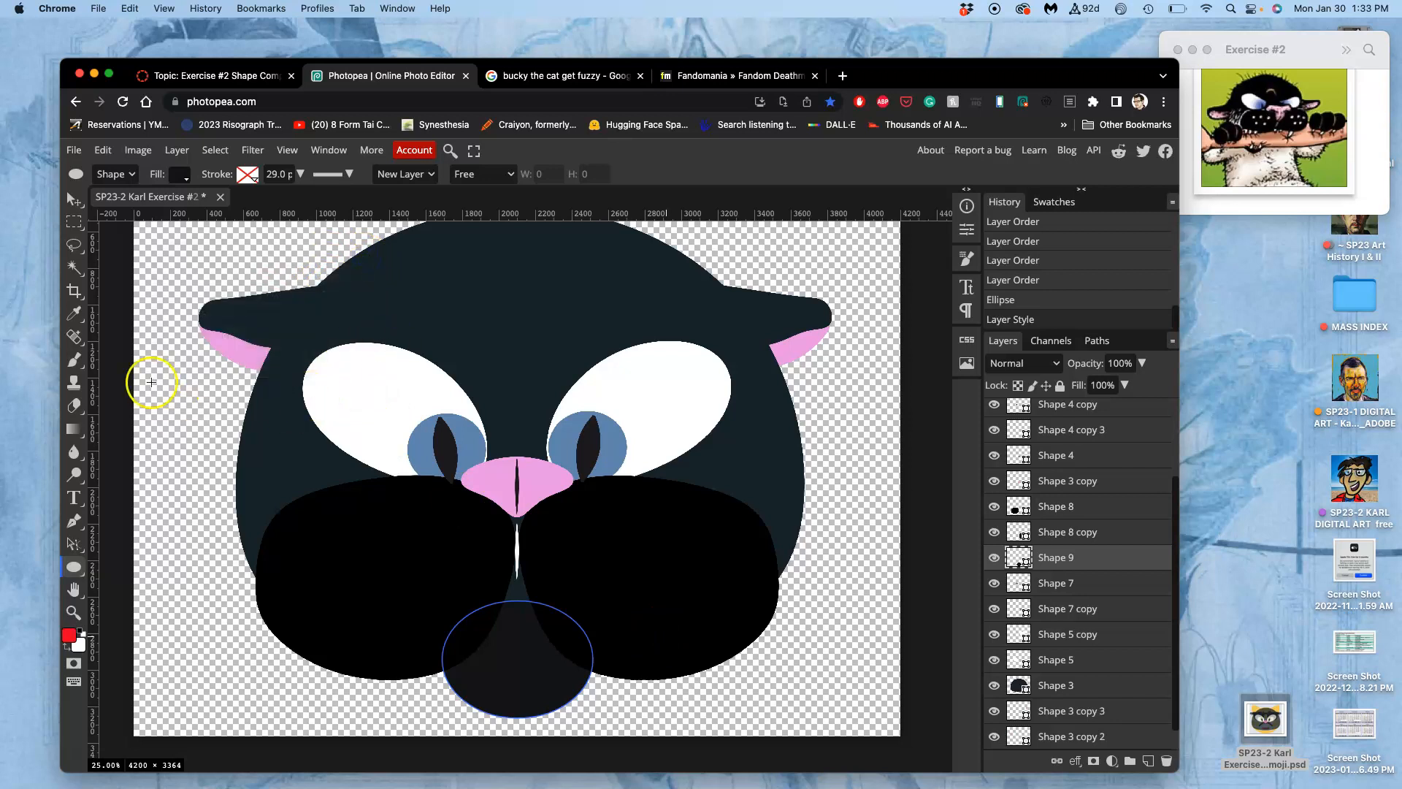
Step: Draw a small three-sided polygon as a fang at the lower inner edge of the cheek above the chin
click(76, 567)
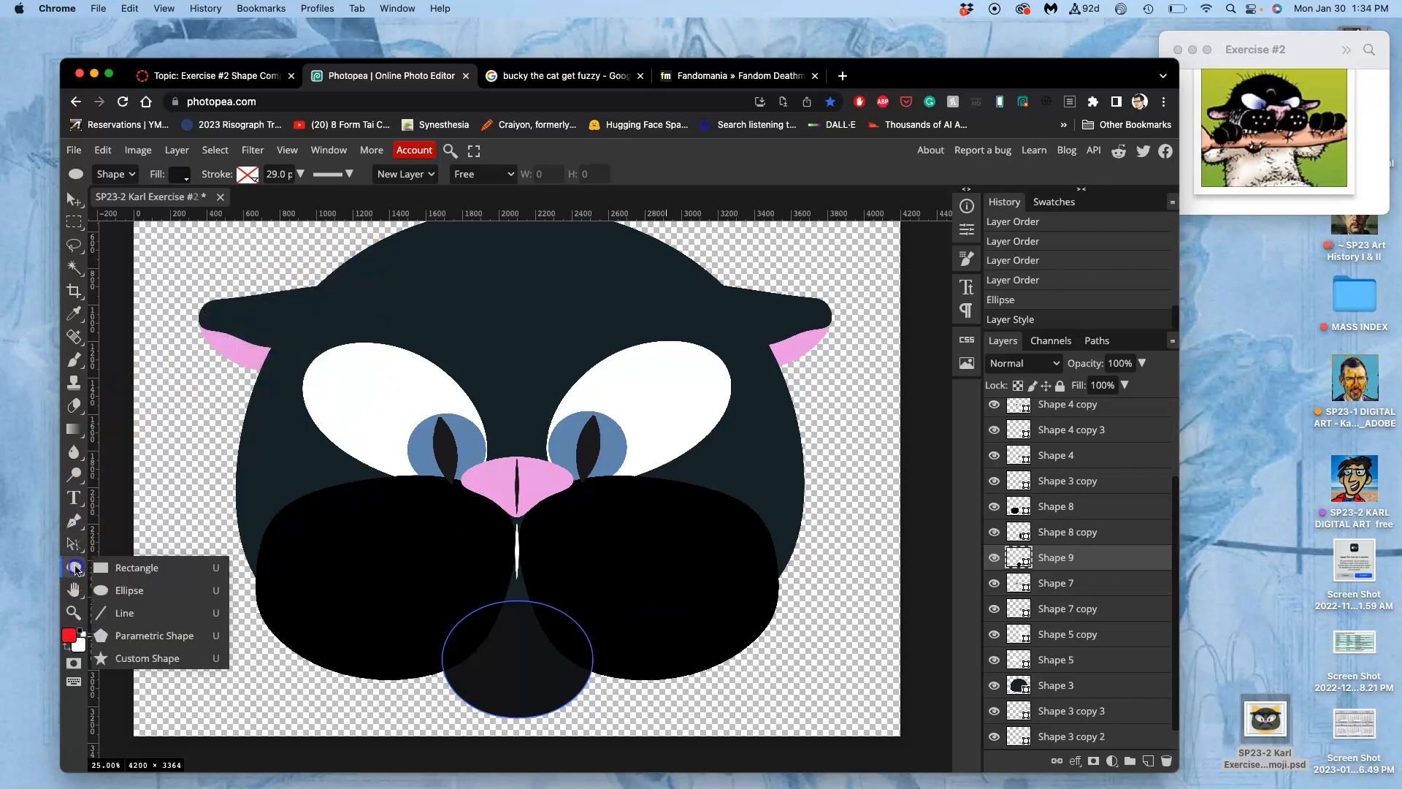
click(131, 636)
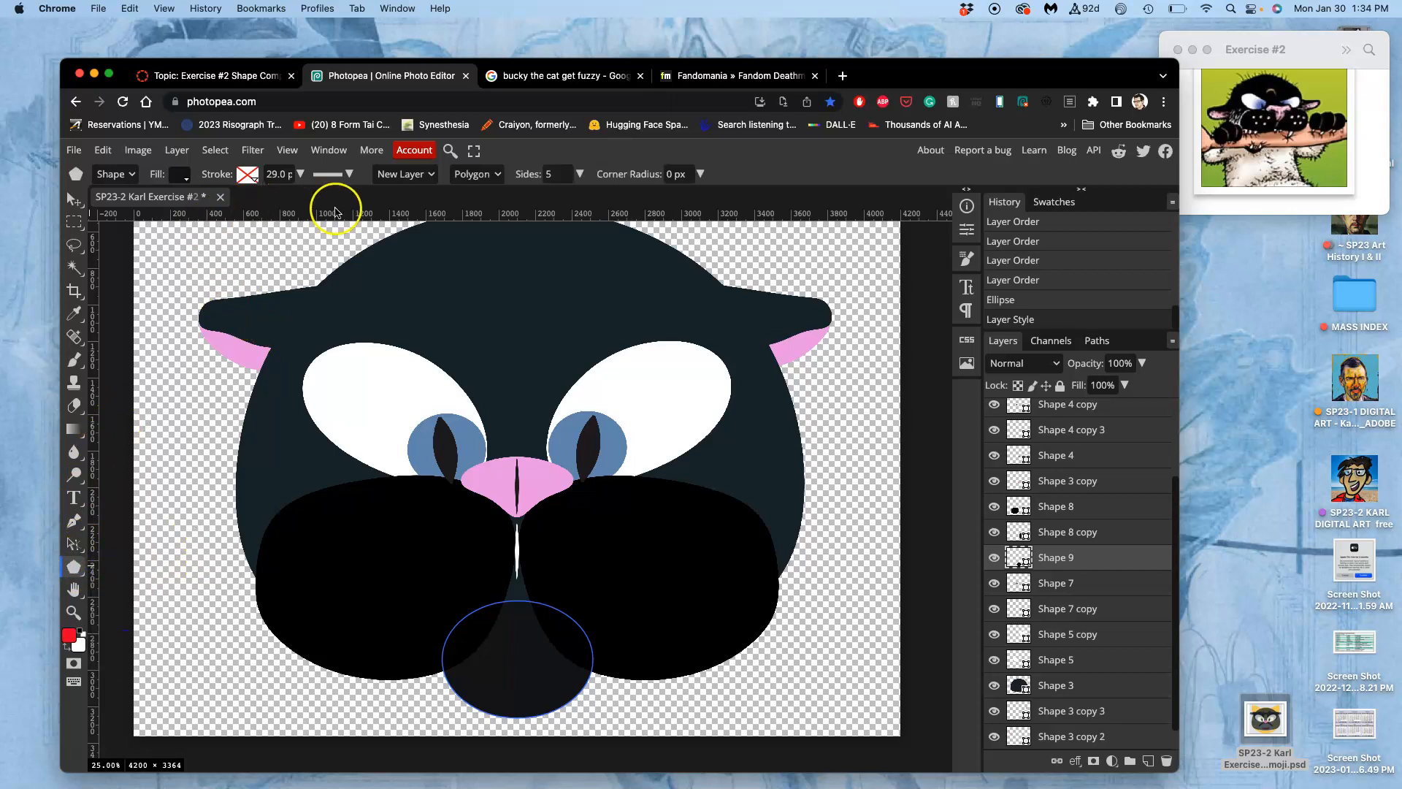
click(563, 175)
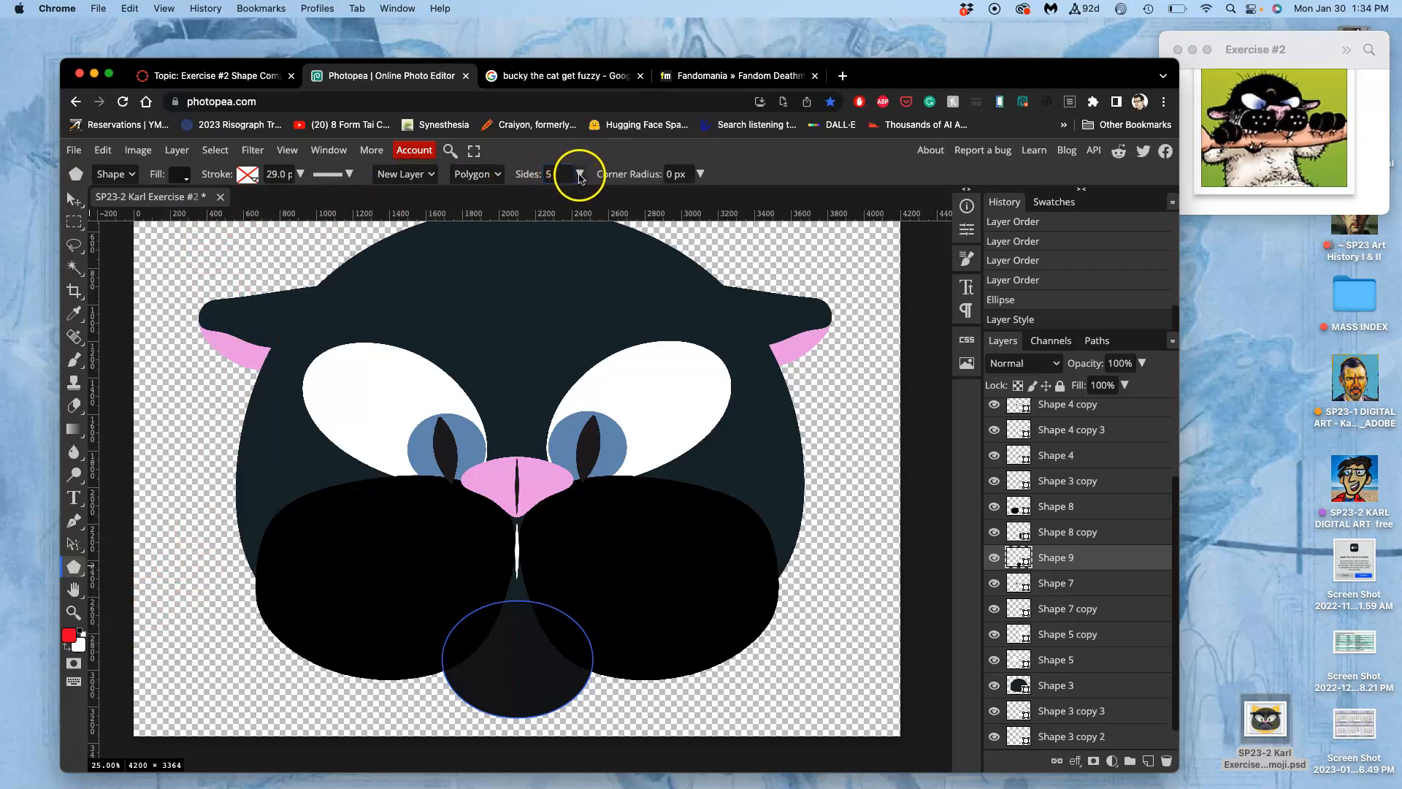
click(555, 176)
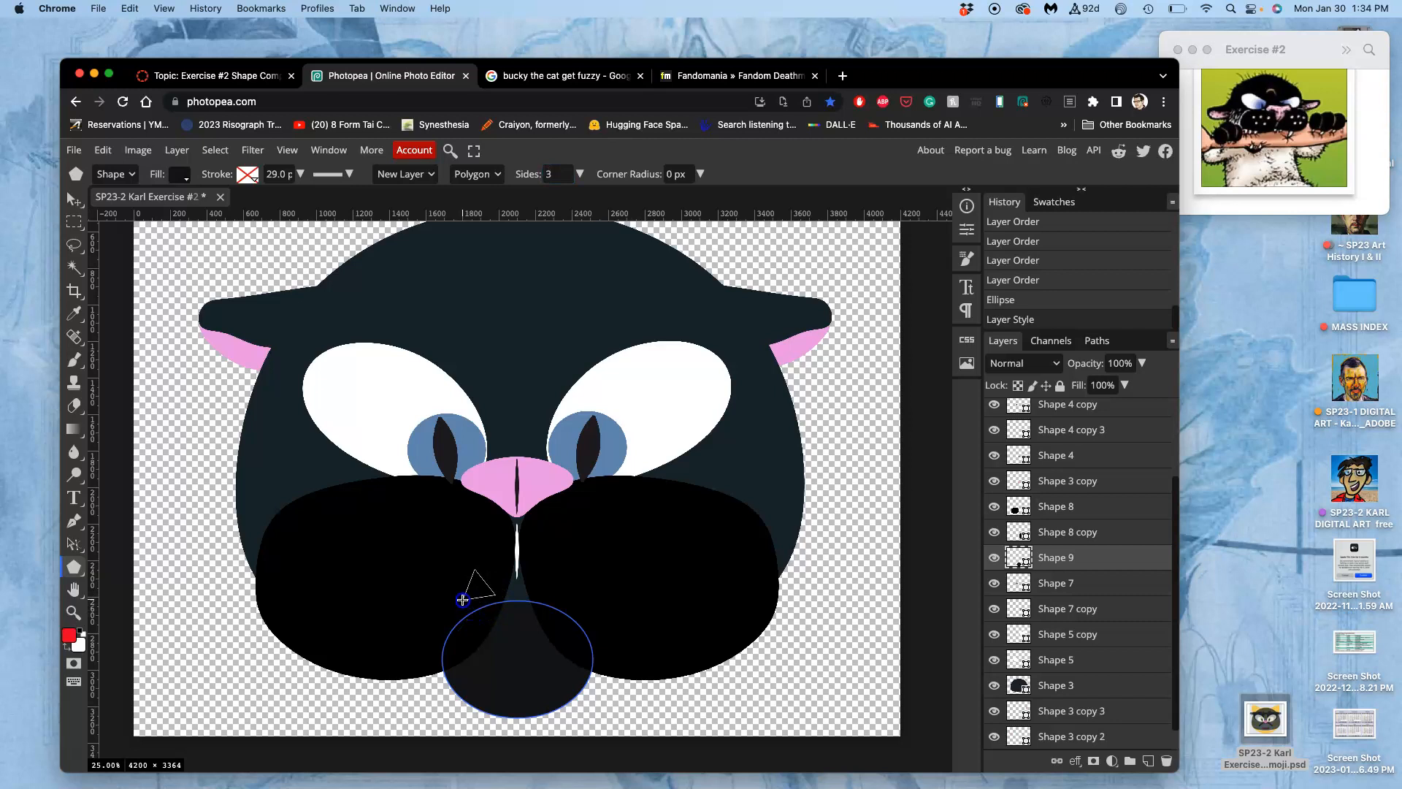
drag(462, 604, 462, 603)
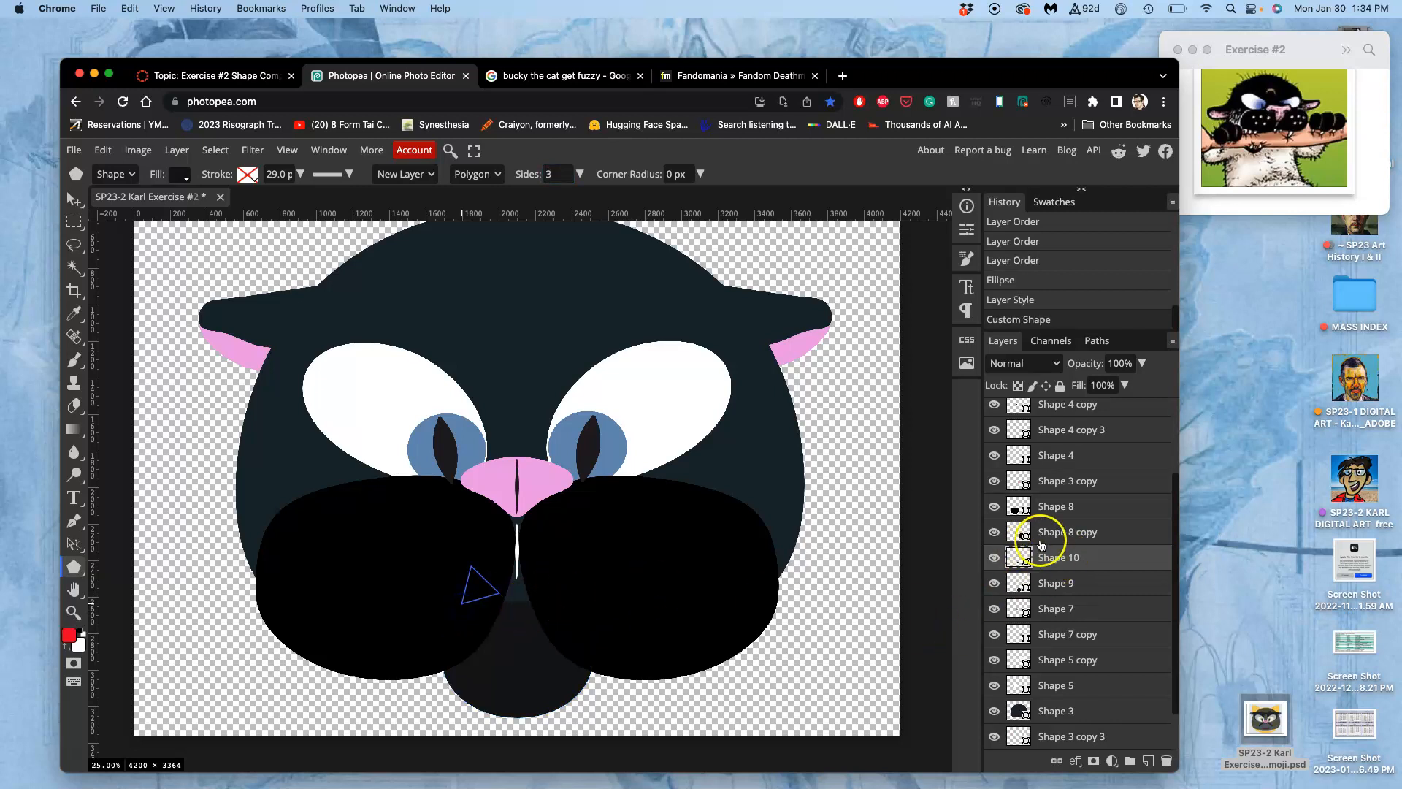
Step: Fill the fang triangle with white (ffffff) and bring it forward in the layer order above both cheeks
double_click(1017, 558)
drag(212, 304, 172, 275)
click(401, 295)
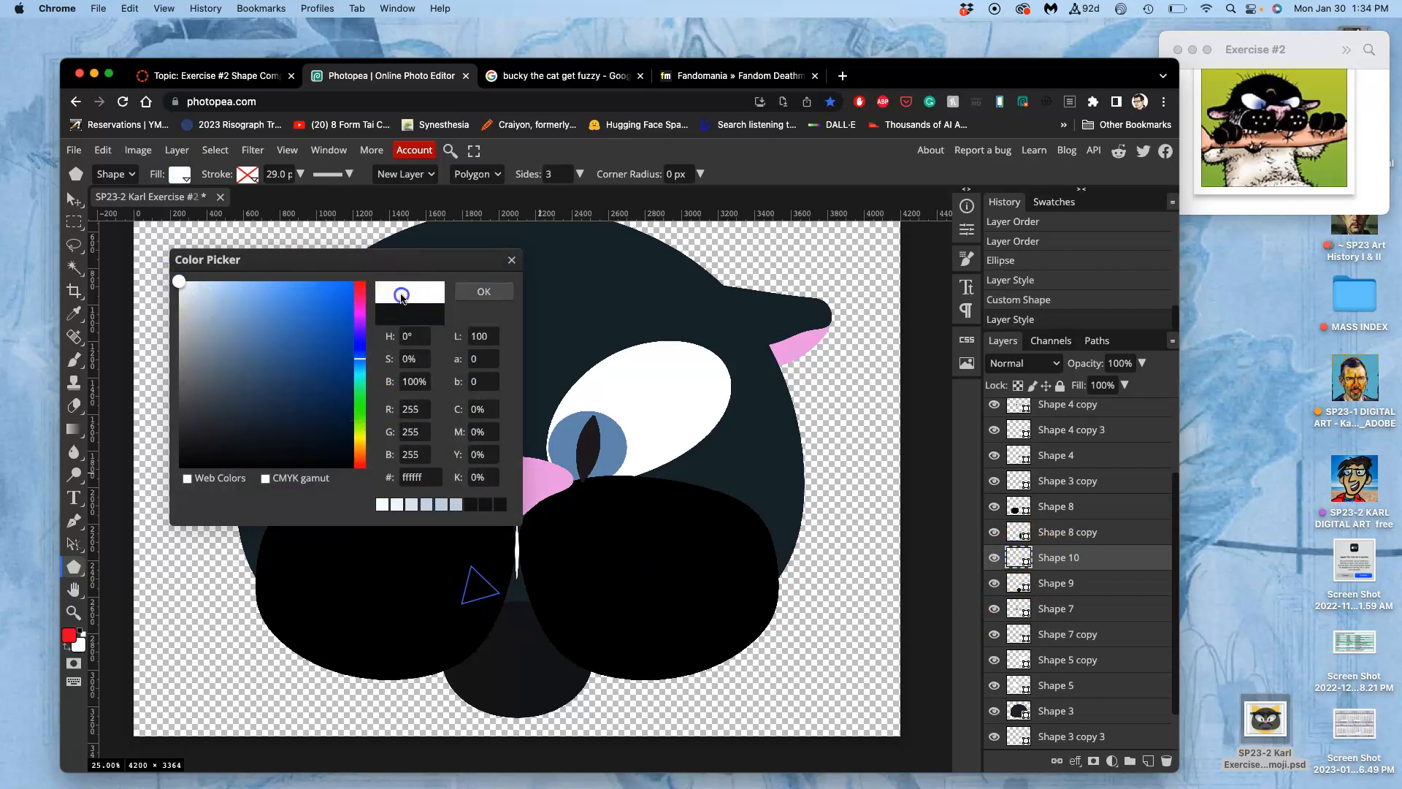
click(484, 291)
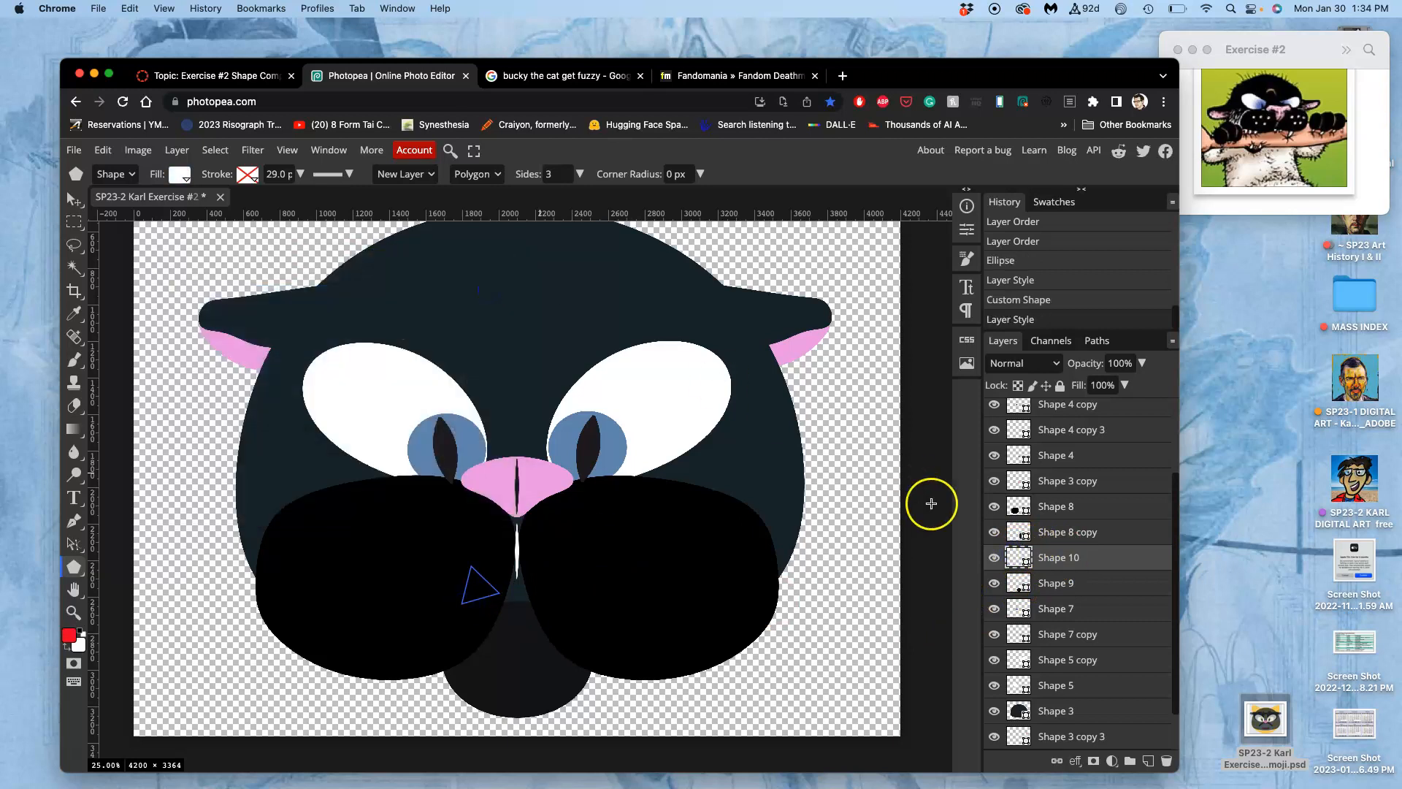
key(super+bracketright)
key(super+bracketright)
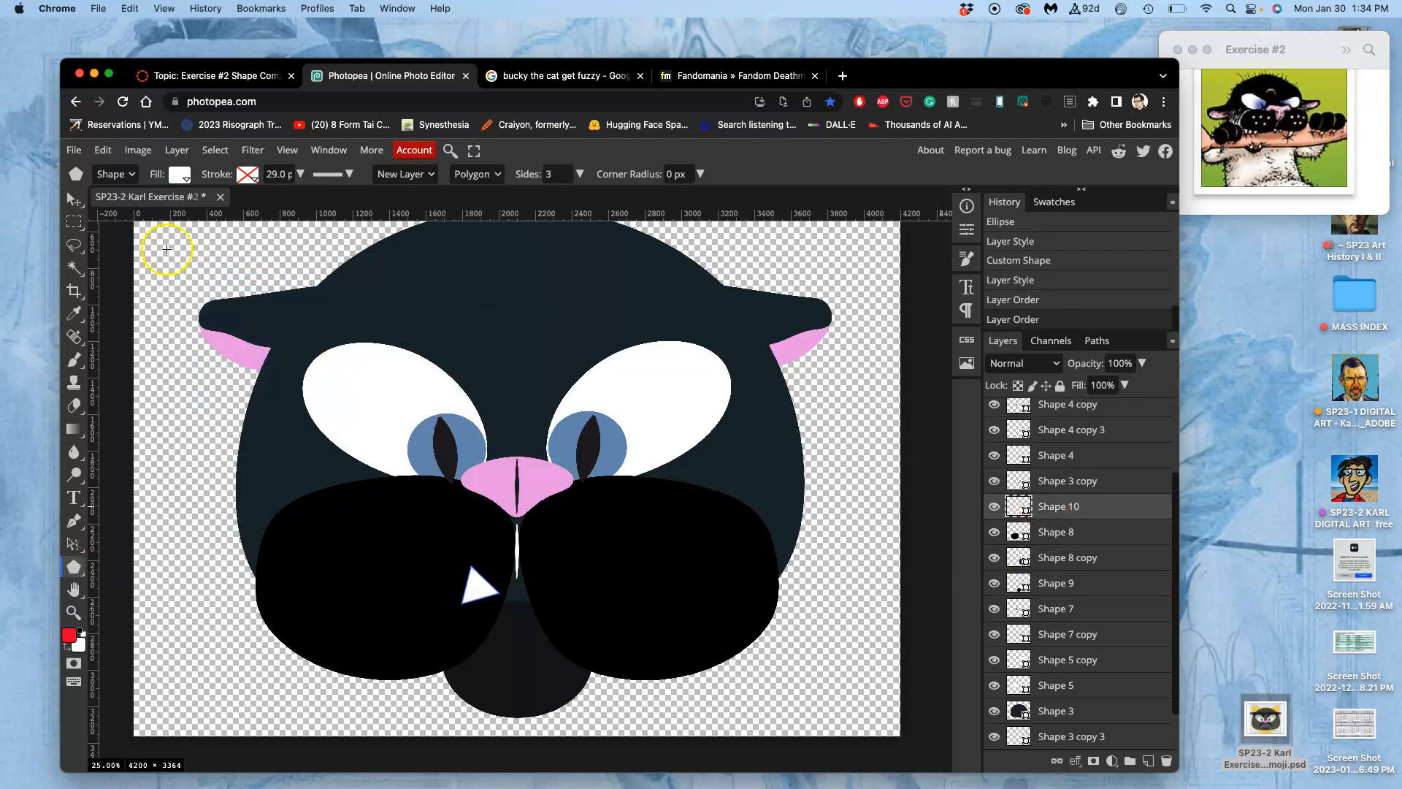
Step: Move the white fang down to the lower inner edge of the left cheek and narrow it to about 68% width
click(68, 194)
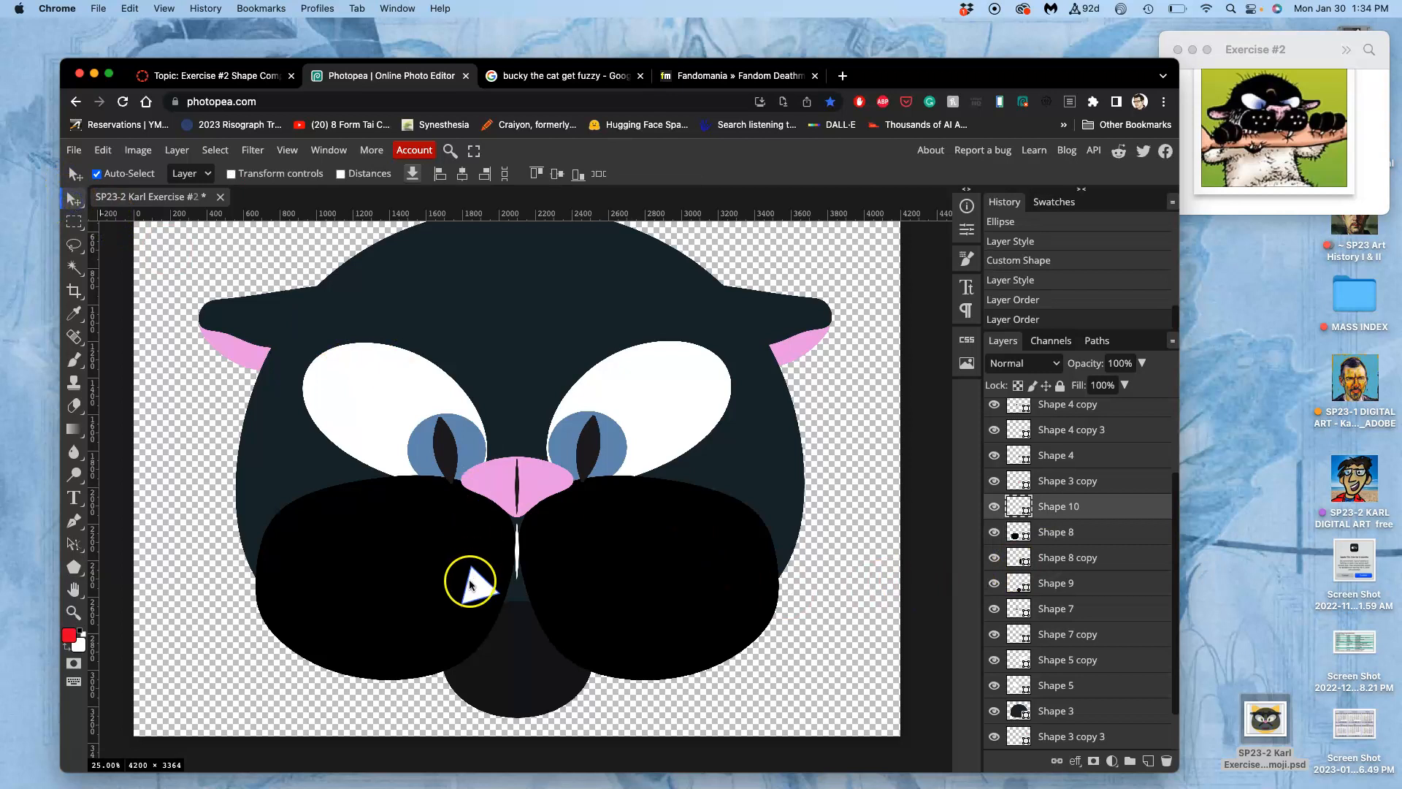
drag(479, 598, 480, 644)
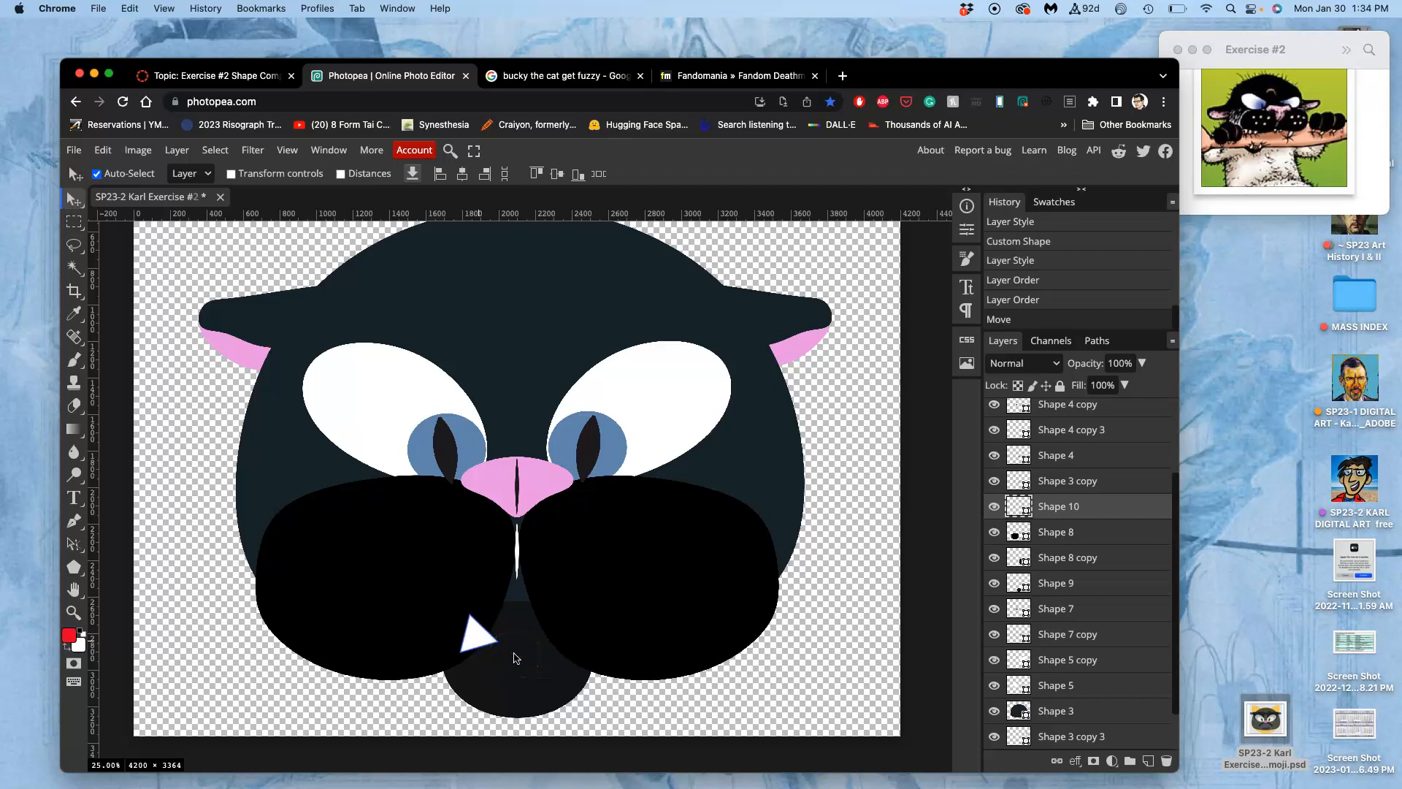
key(ctrl+alt+t)
drag(461, 640, 470, 640)
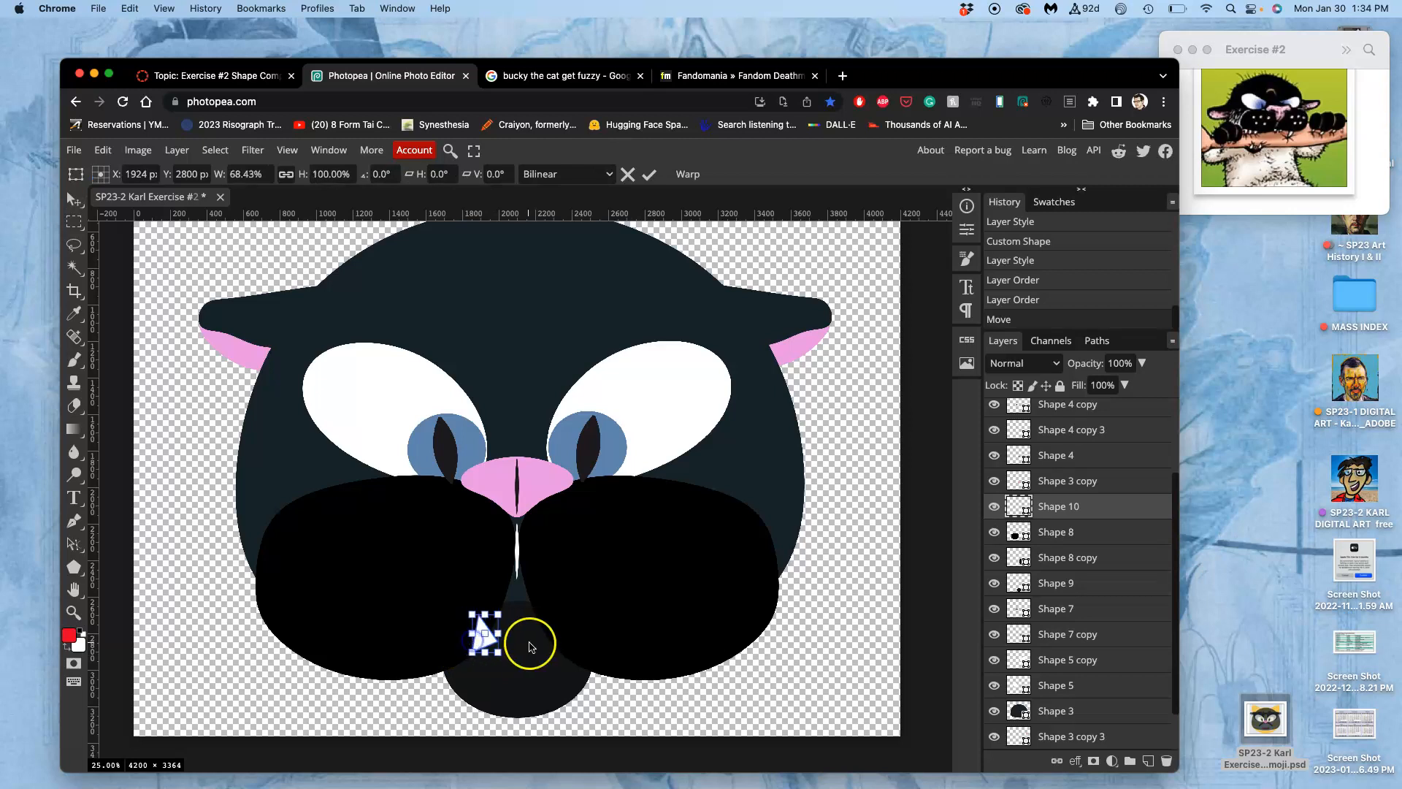
Step: Warp the narrowed fang's lower right corner slightly outward so its base curves
scroll(521, 643, up, 3)
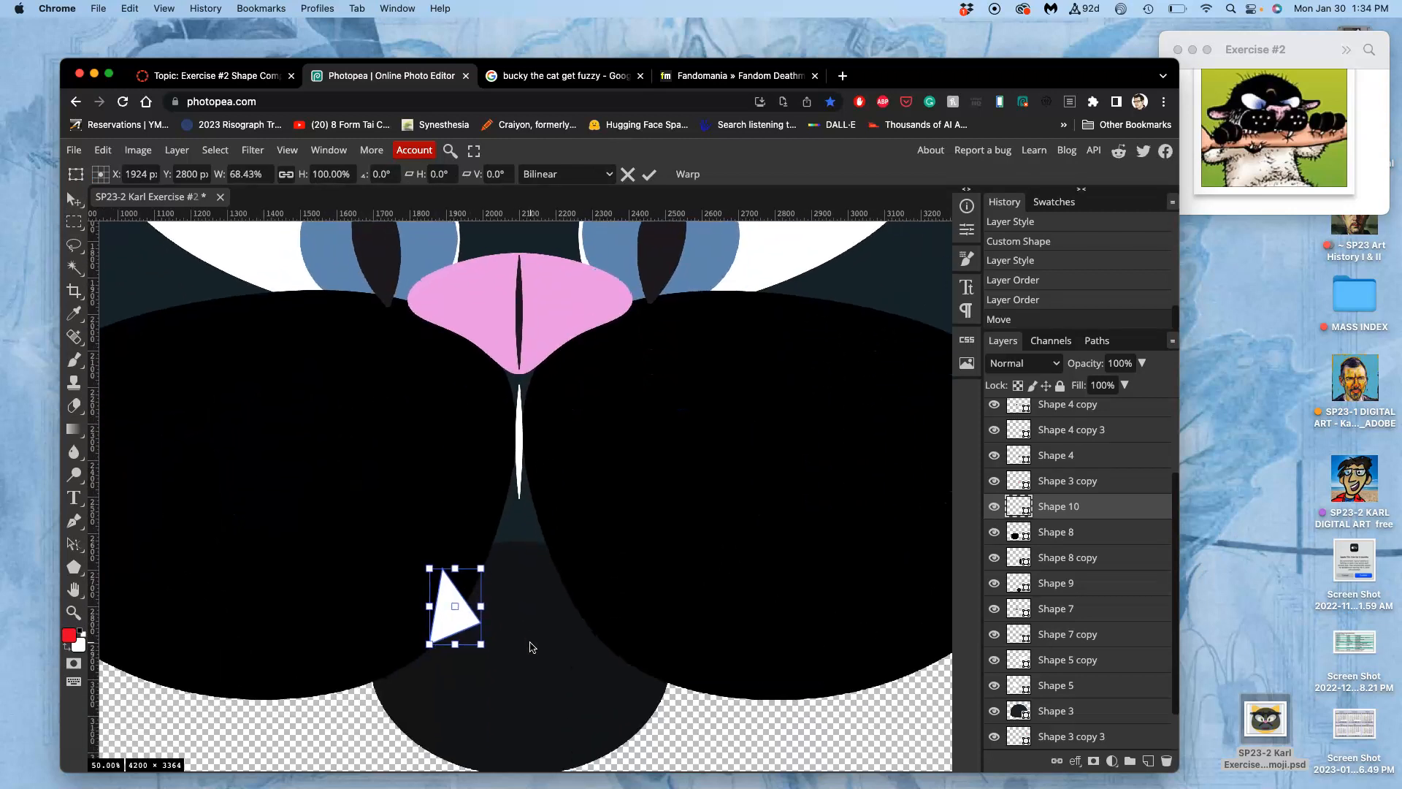
drag(468, 616, 466, 617)
right_click(468, 618)
click(476, 646)
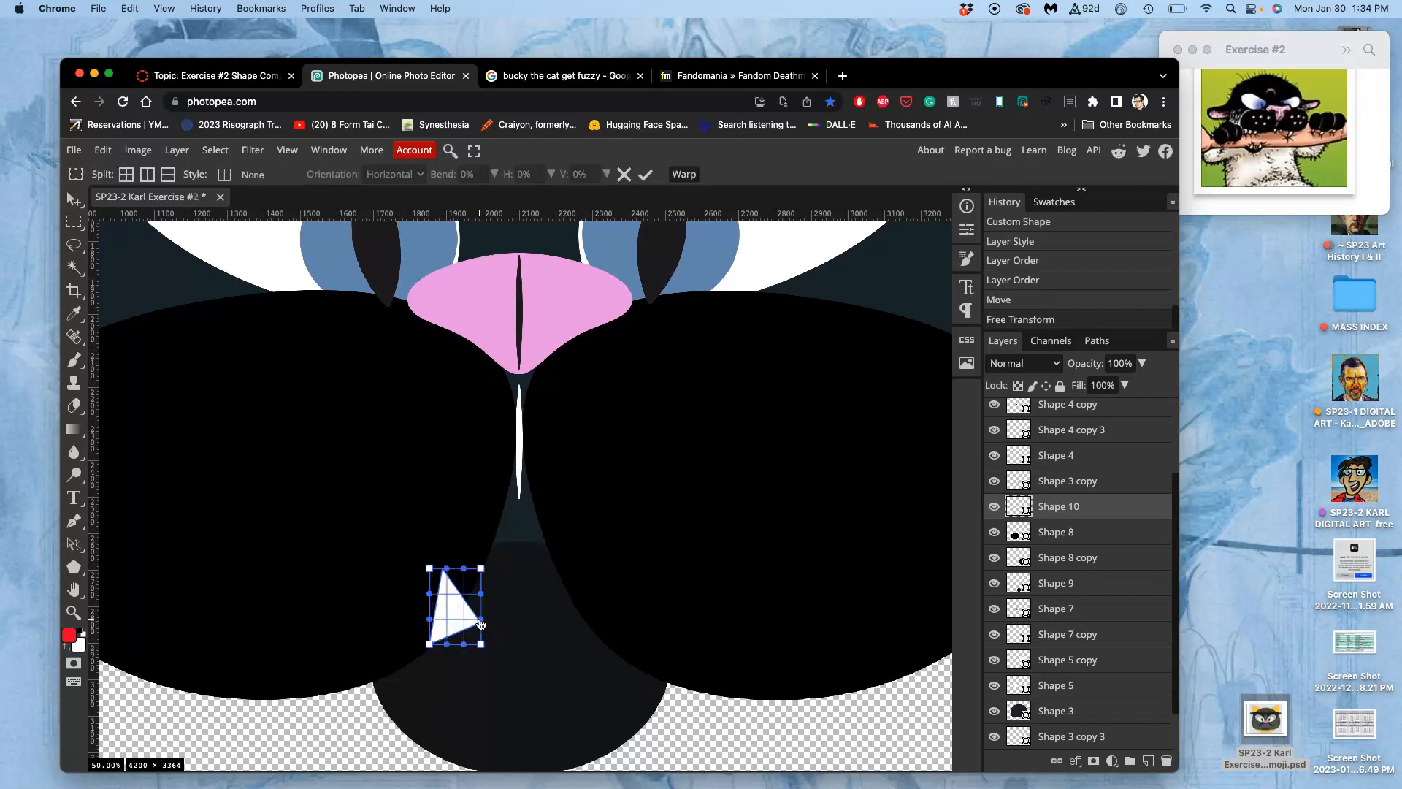
drag(481, 624, 488, 638)
key(Return)
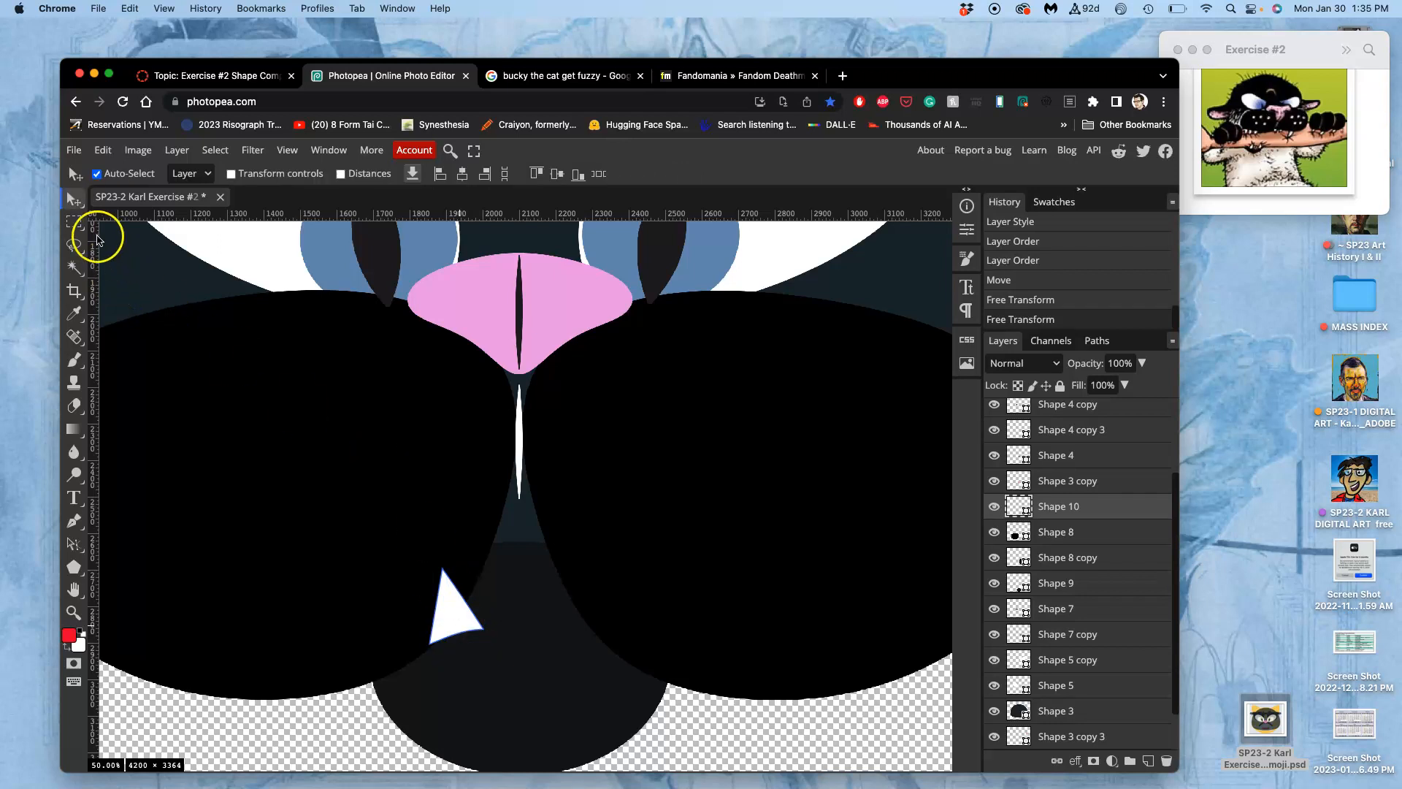
Step: Duplicate the fang, flip the copy horizontally and place it at the same height on the inner edge of the right cheek
click(457, 615)
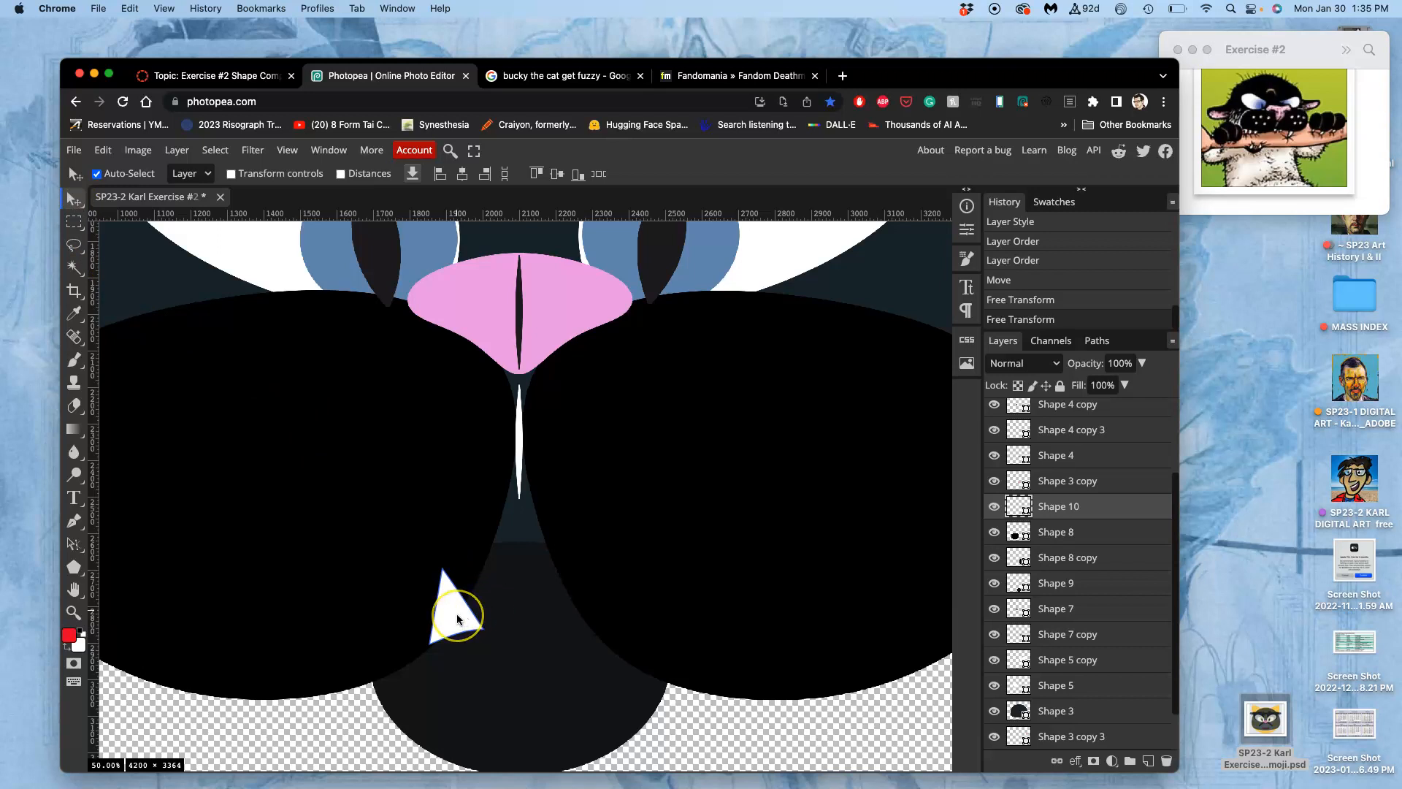
key(super+j)
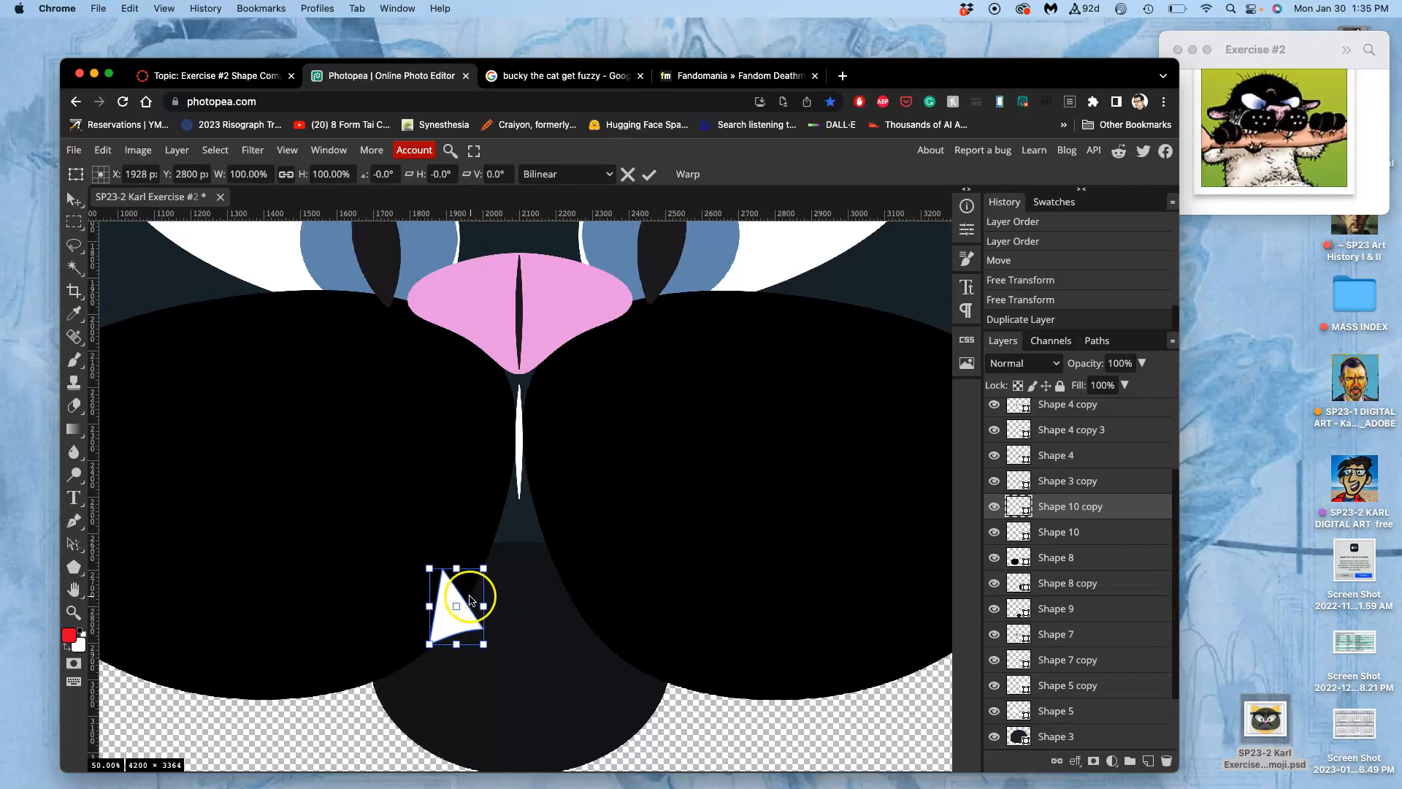
right_click(465, 598)
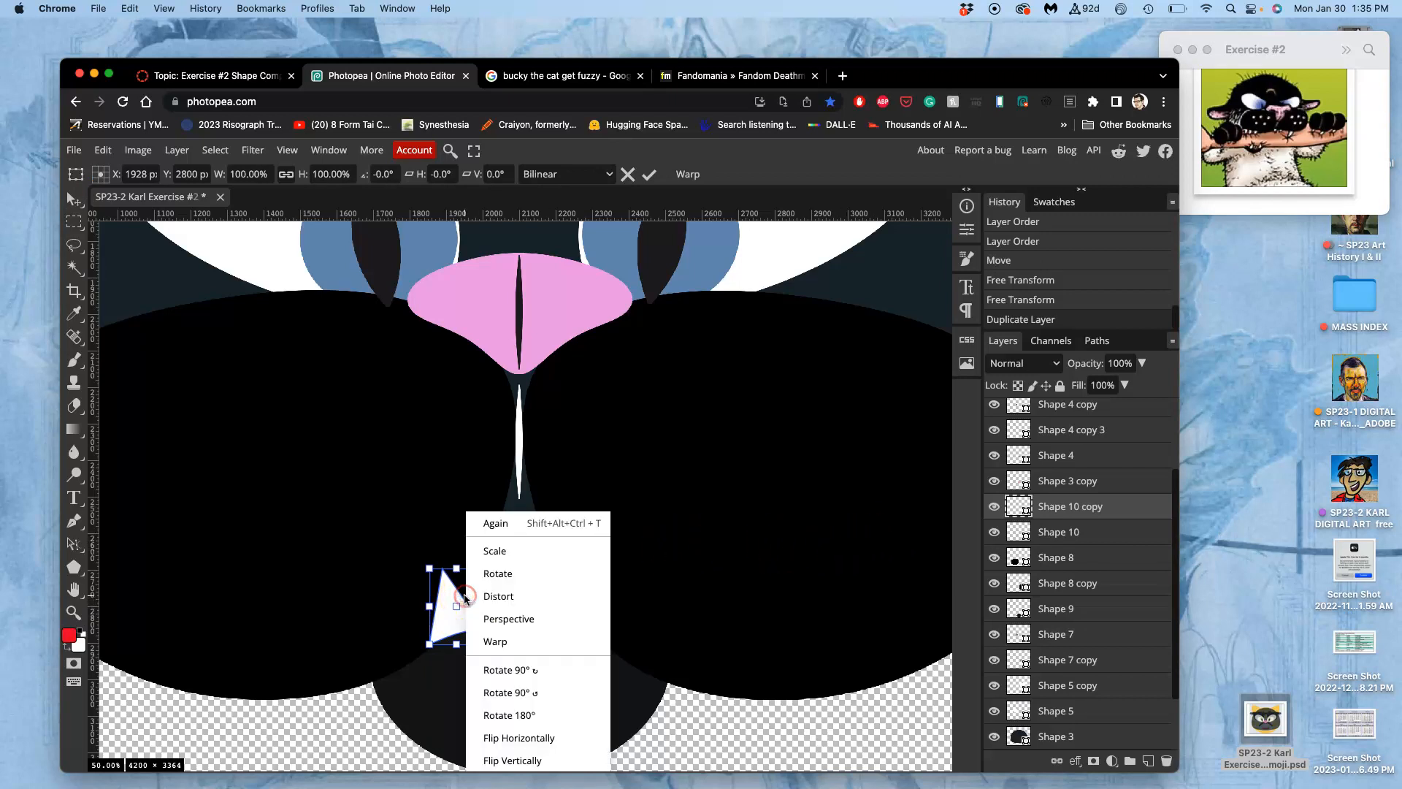
click(513, 738)
drag(461, 618, 581, 625)
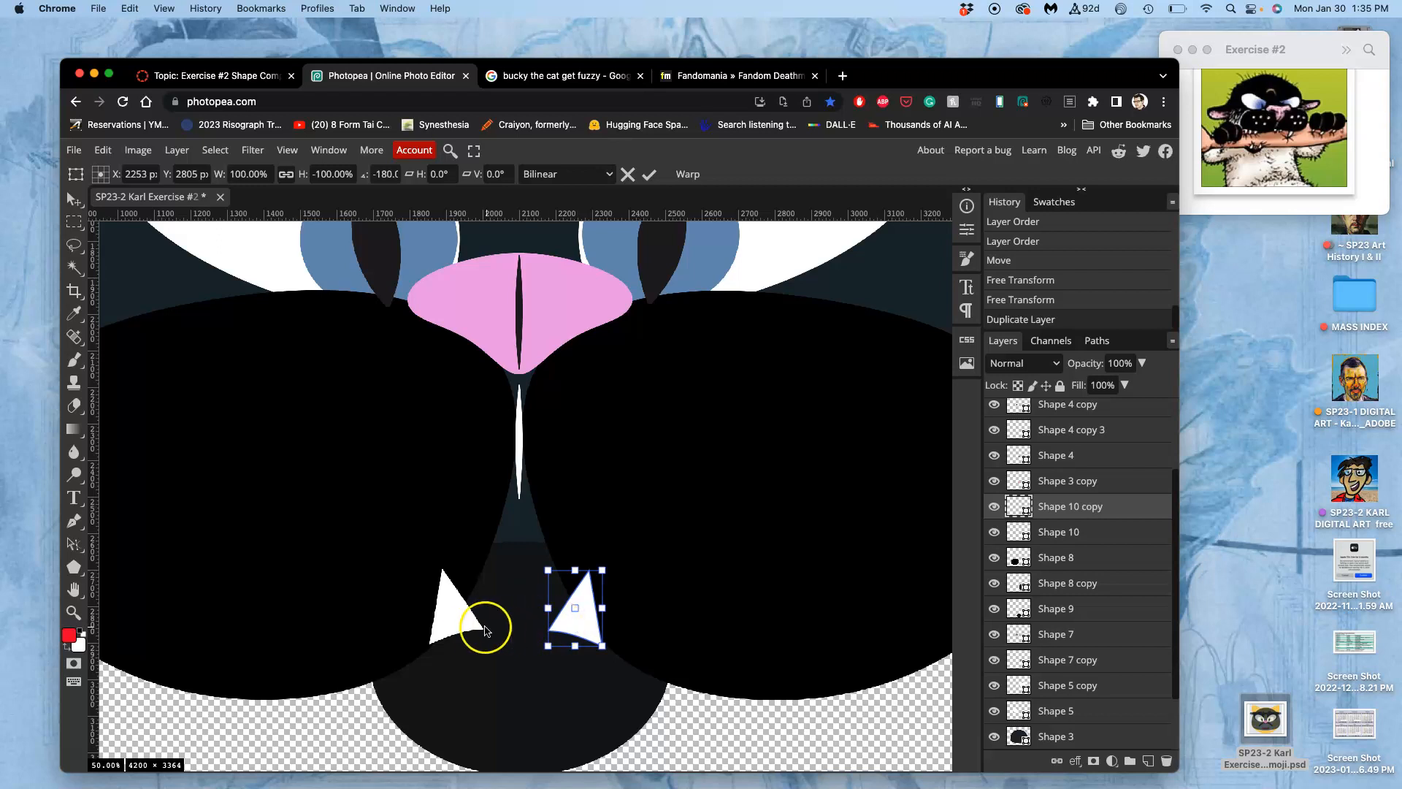
mouse_move(462, 619)
mouse_down()
mouse_move(481, 622)
mouse_move(447, 619)
mouse_up()
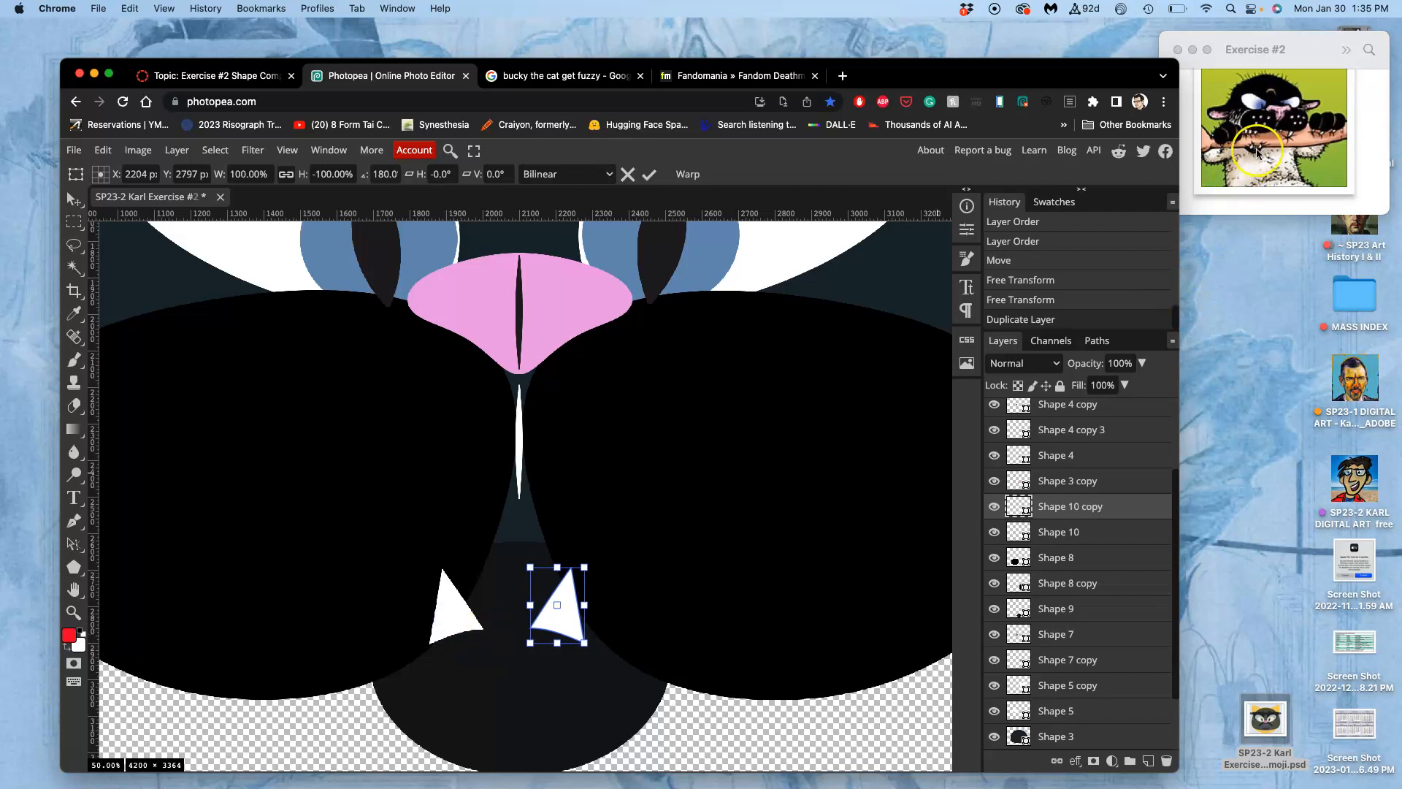
key(Return)
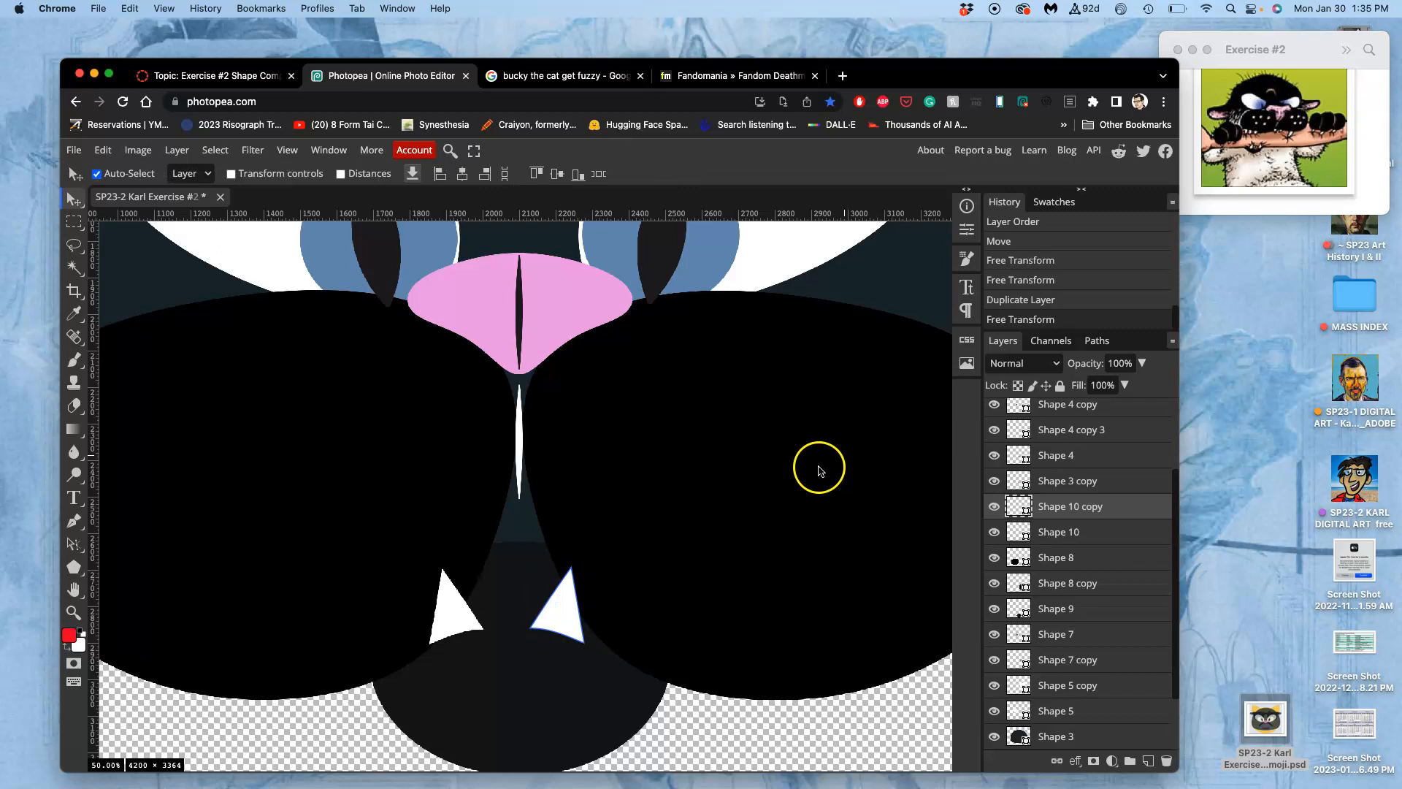
Step: Move the original fang inward so both fangs sit evenly on either side of the face's centre line
drag(457, 620, 479, 620)
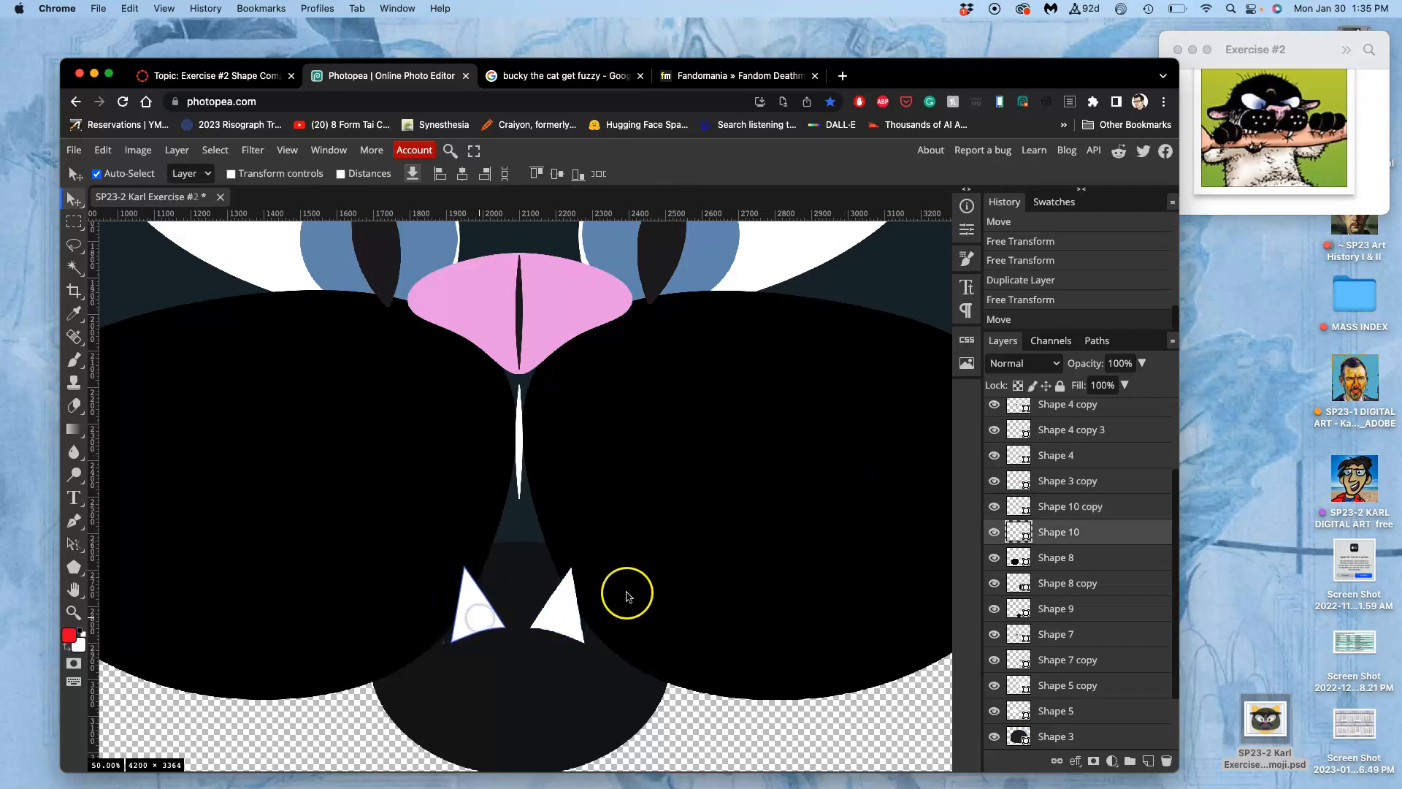
click(626, 588)
key(ctrl+minus)
key(ctrl+minus)
key(ctrl+minus)
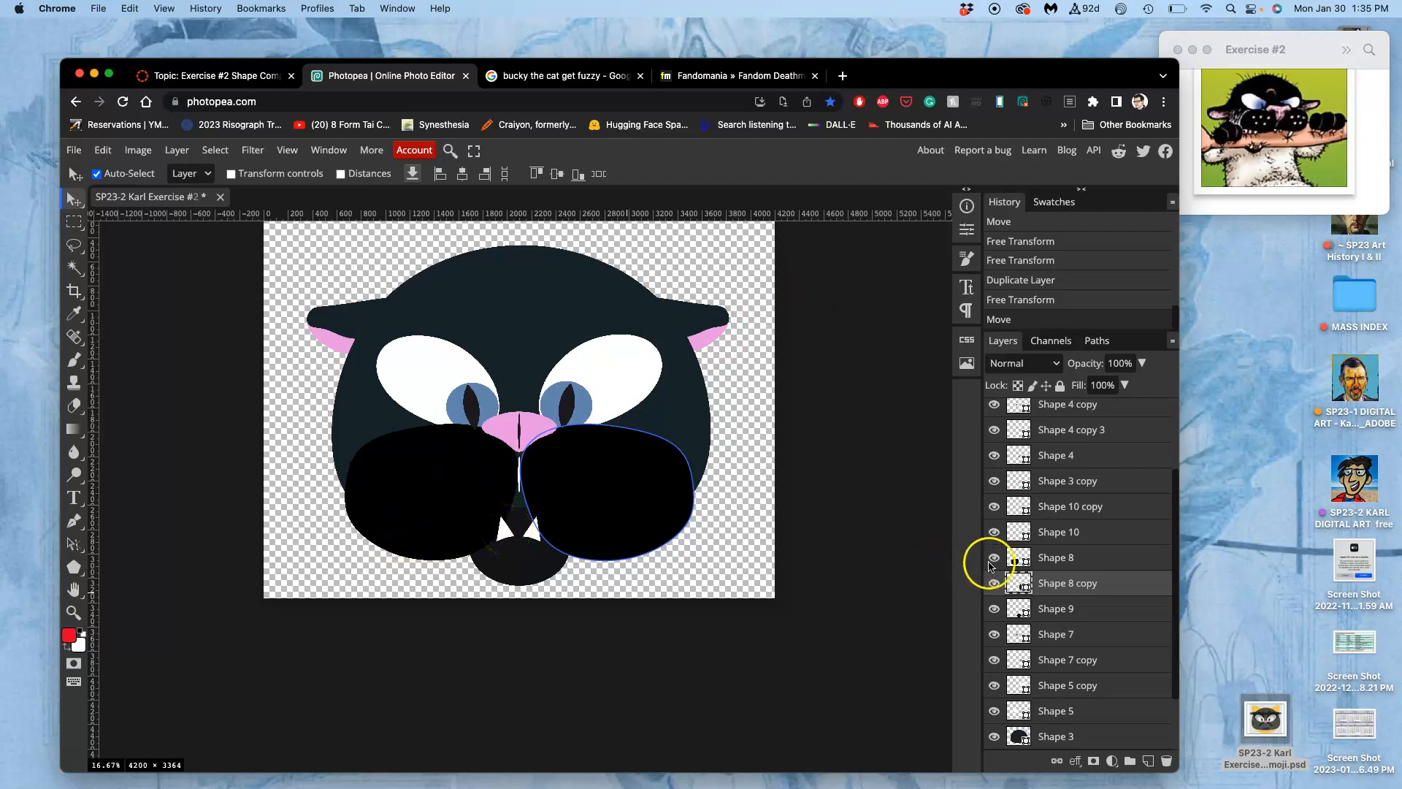
click(995, 584)
click(996, 585)
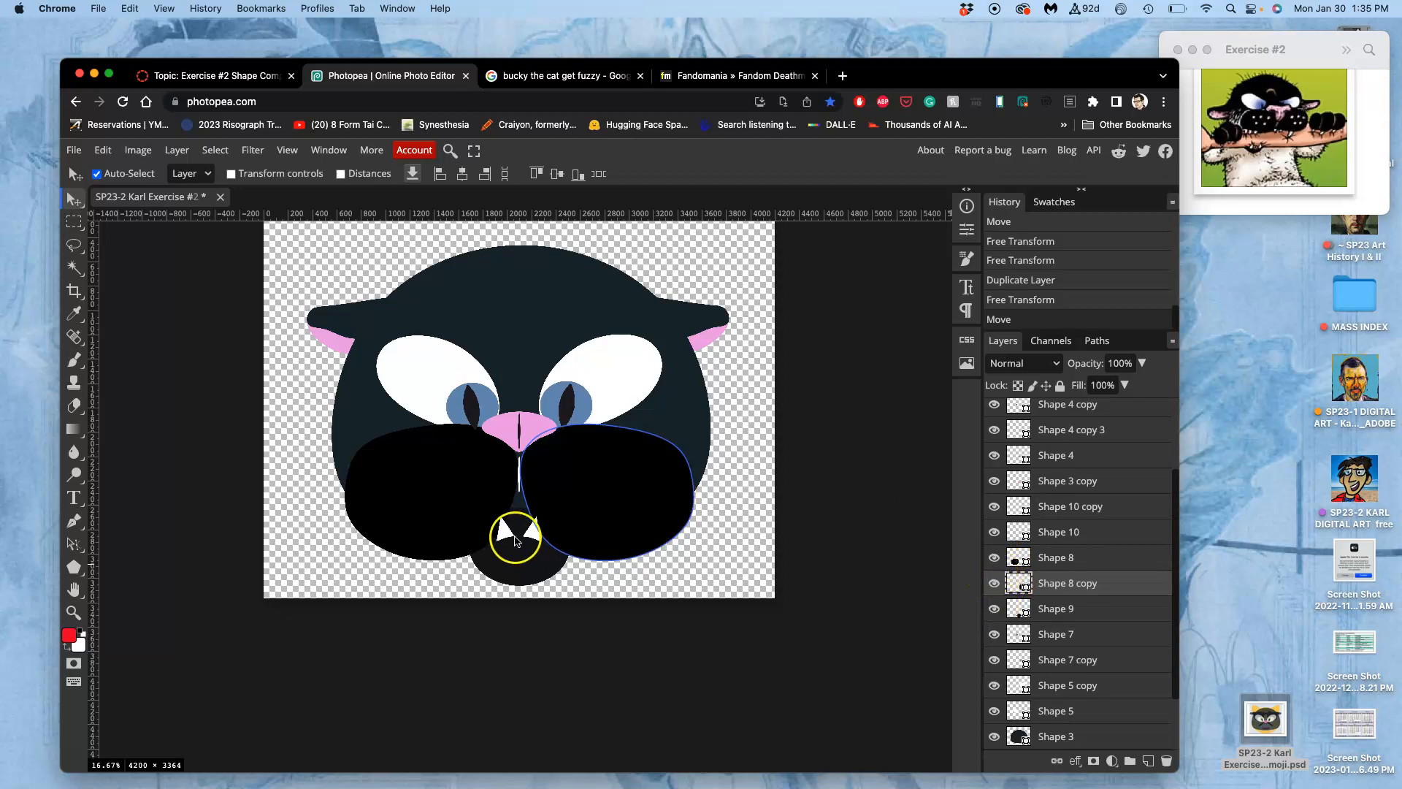
Step: Select both fangs (Shape 10 and Shape 10 copy), duplicate them together and move the copies onto the left cheek
click(522, 533)
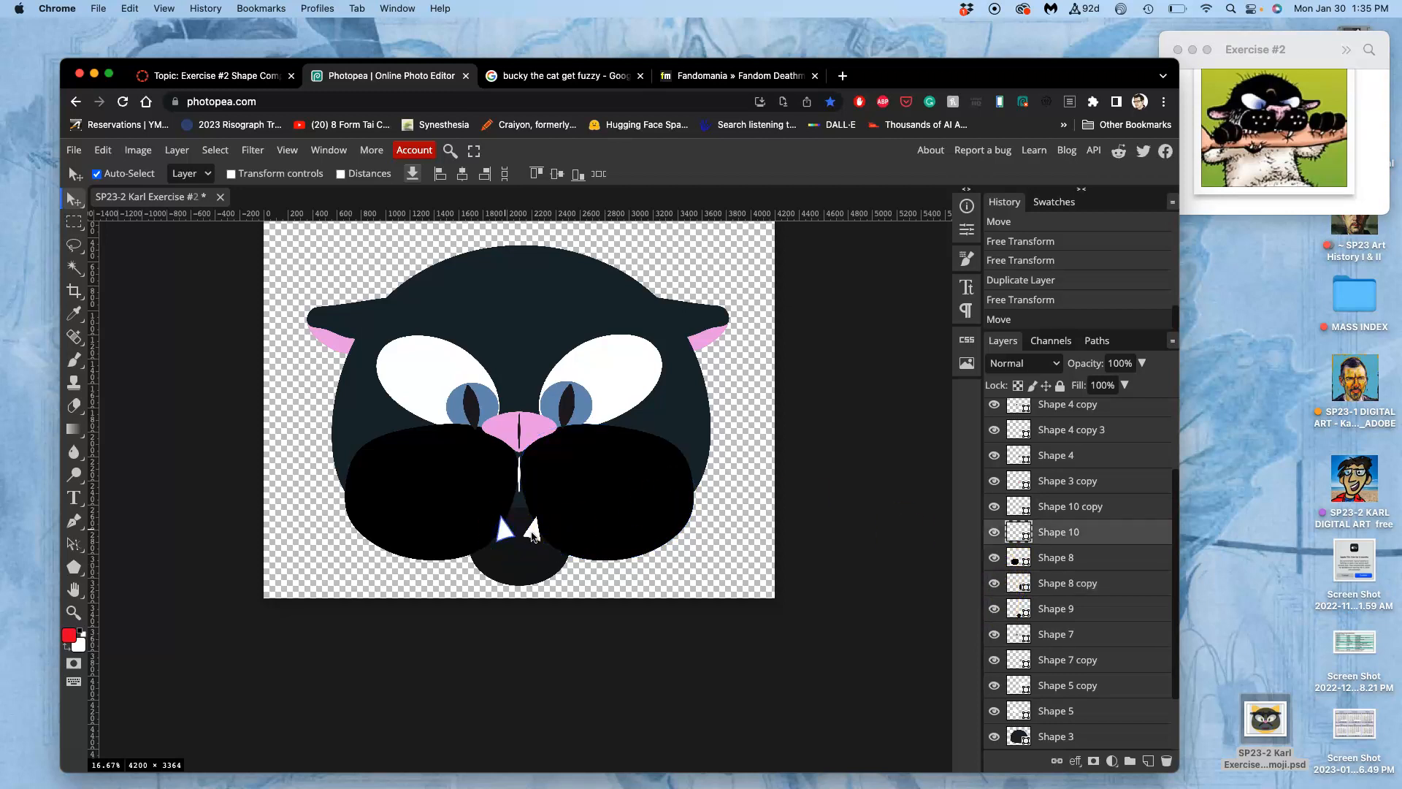
click(534, 536)
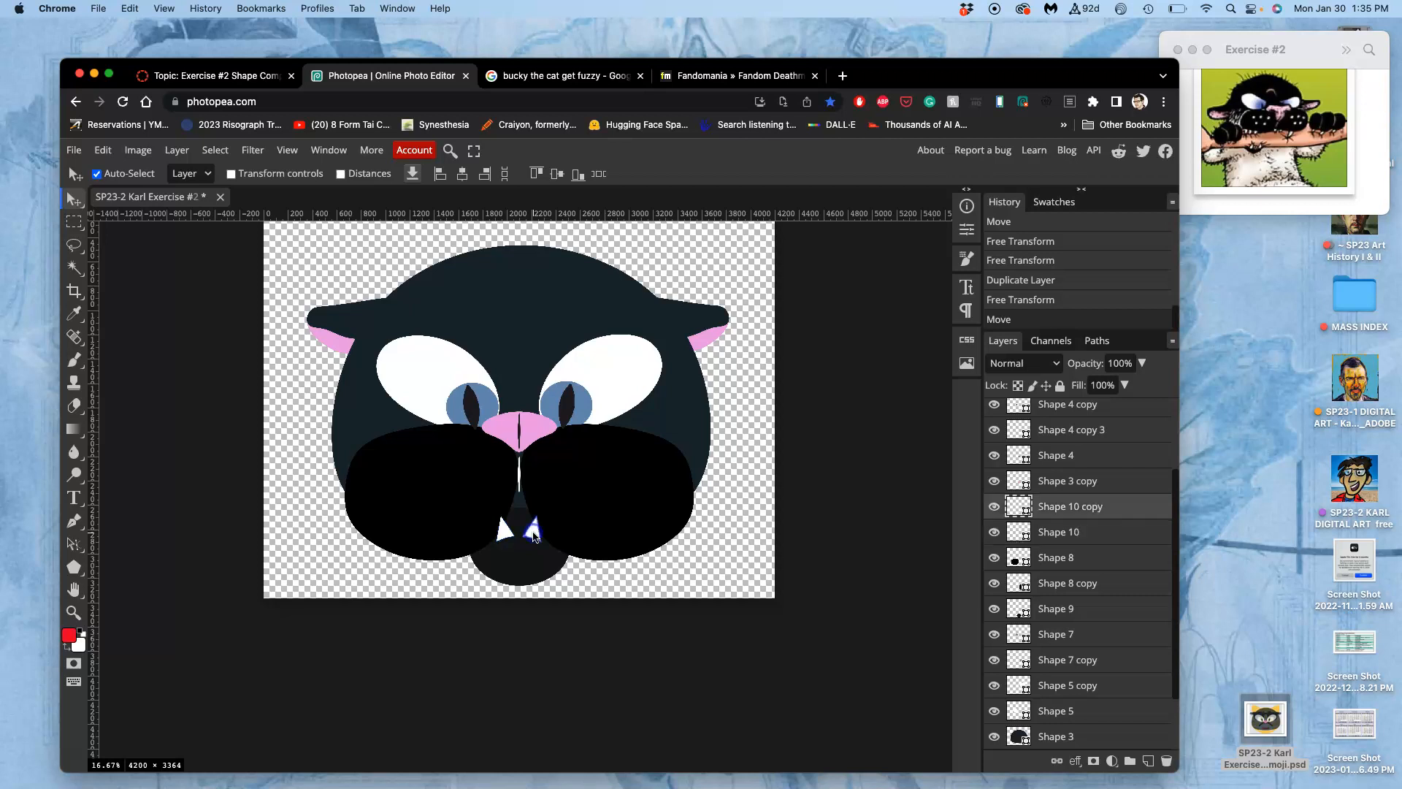
shift+click(506, 531)
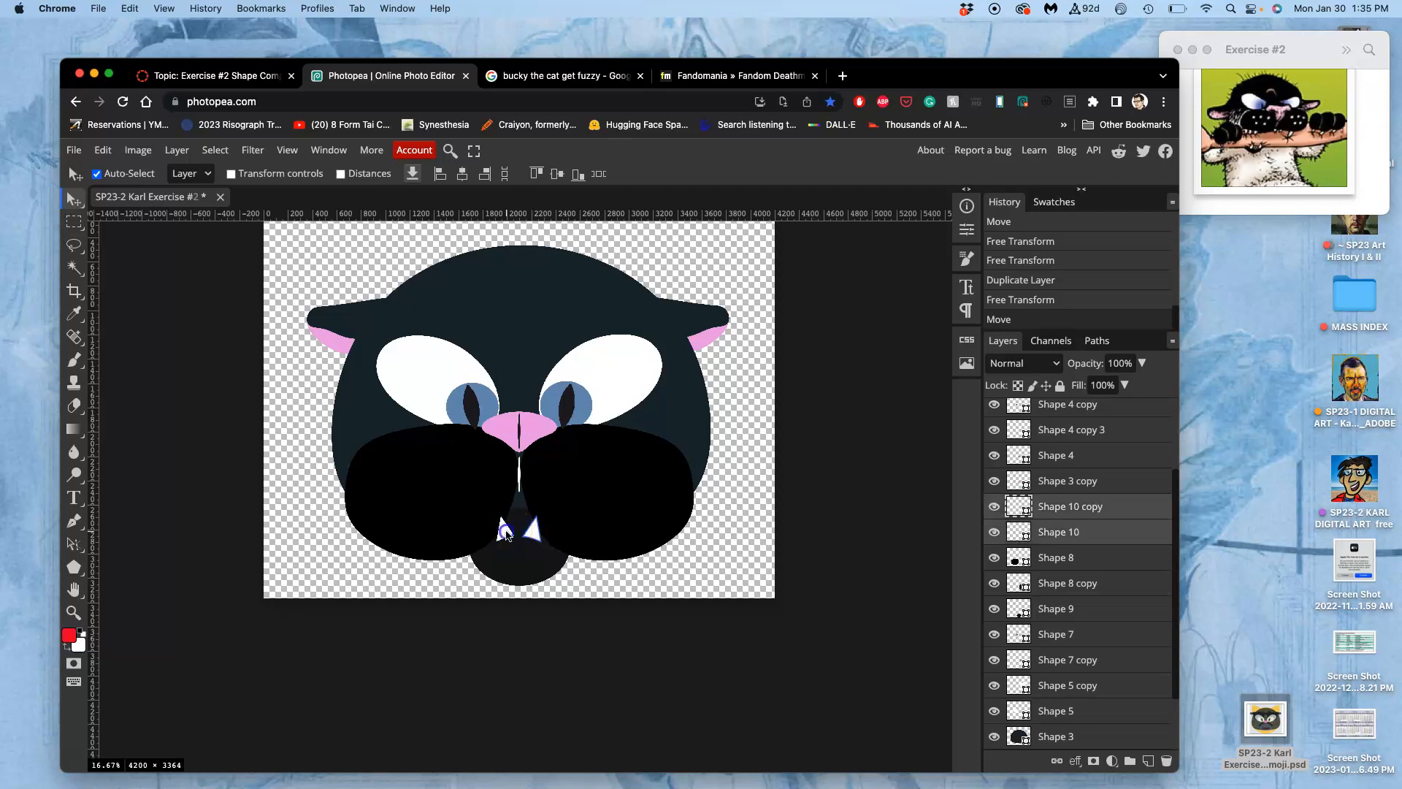
click(996, 507)
click(995, 532)
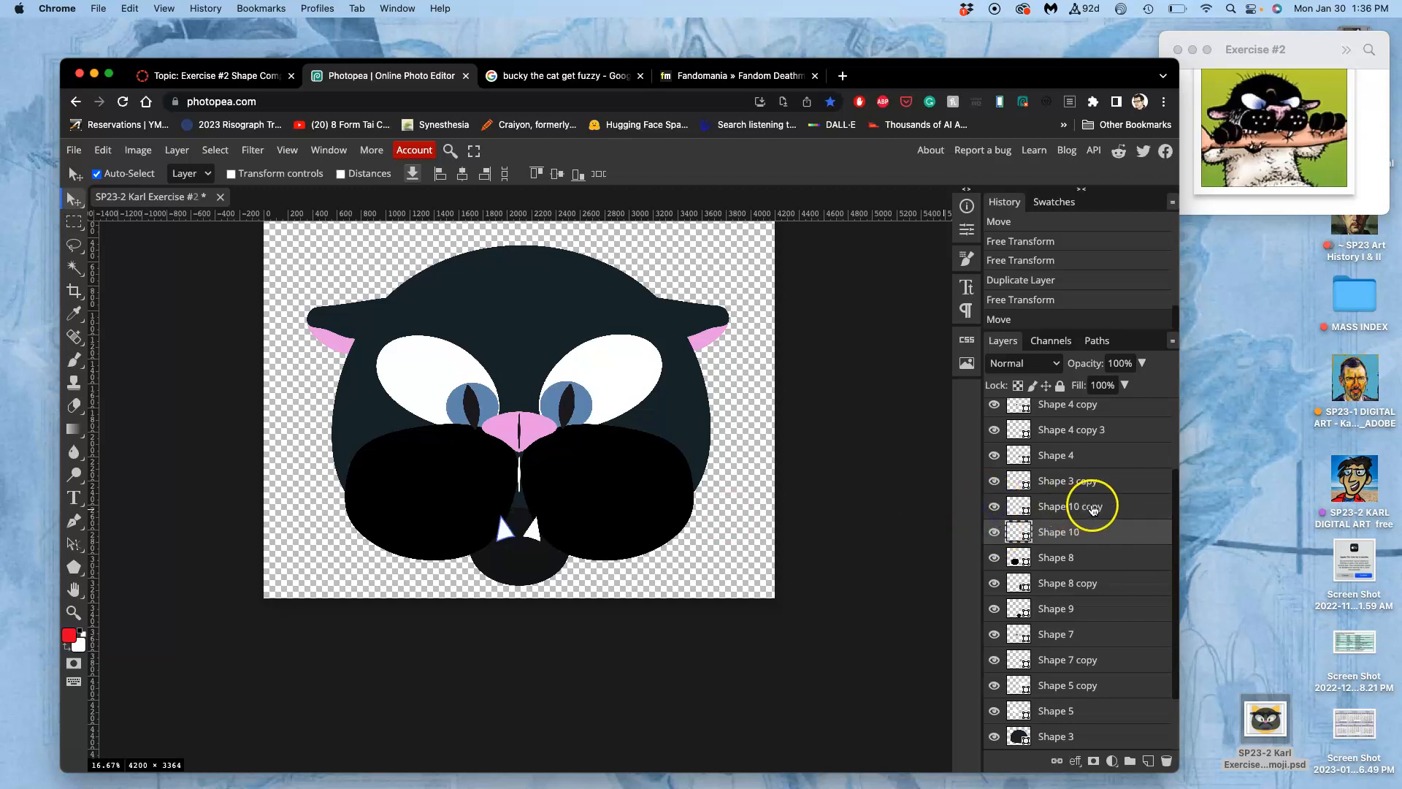
shift+click(1092, 506)
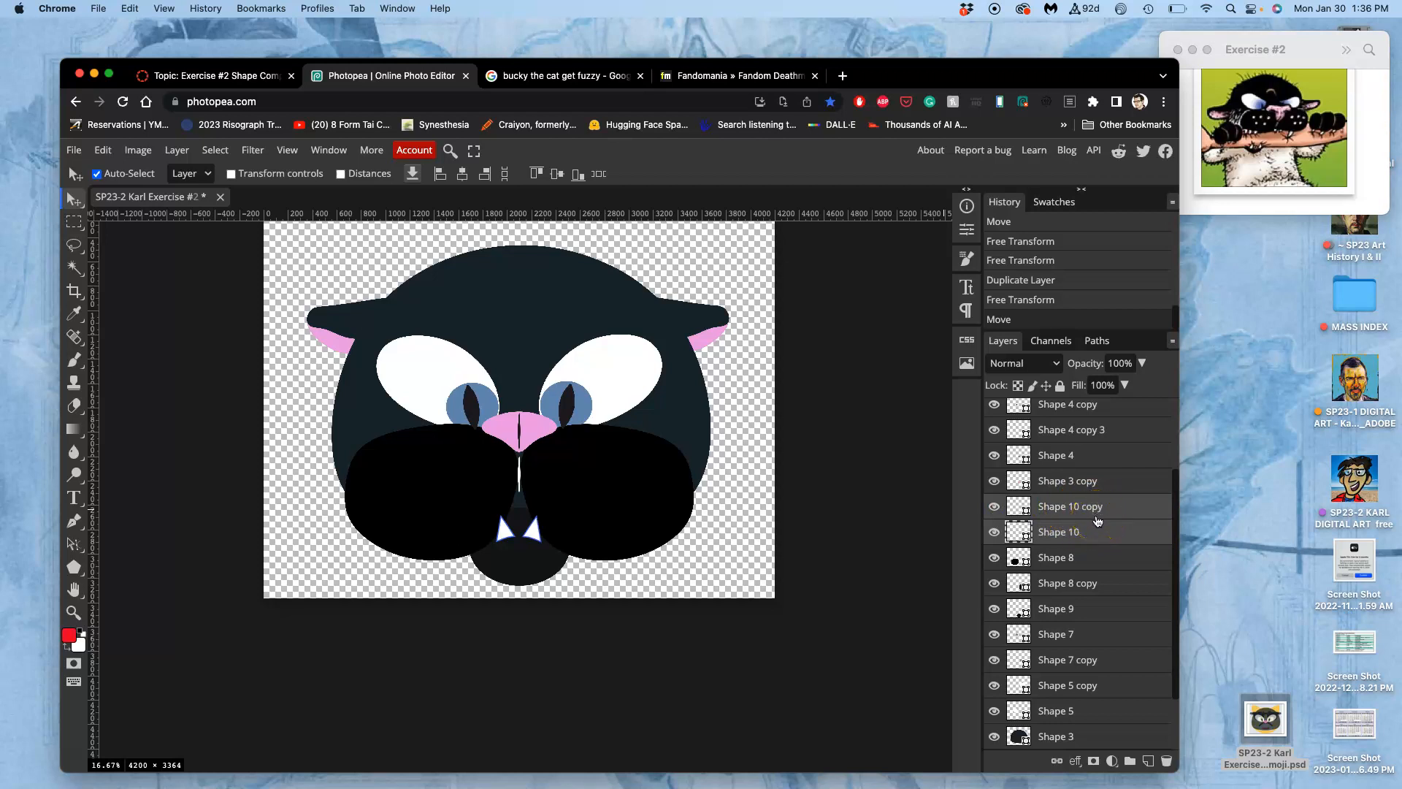
key(super+j)
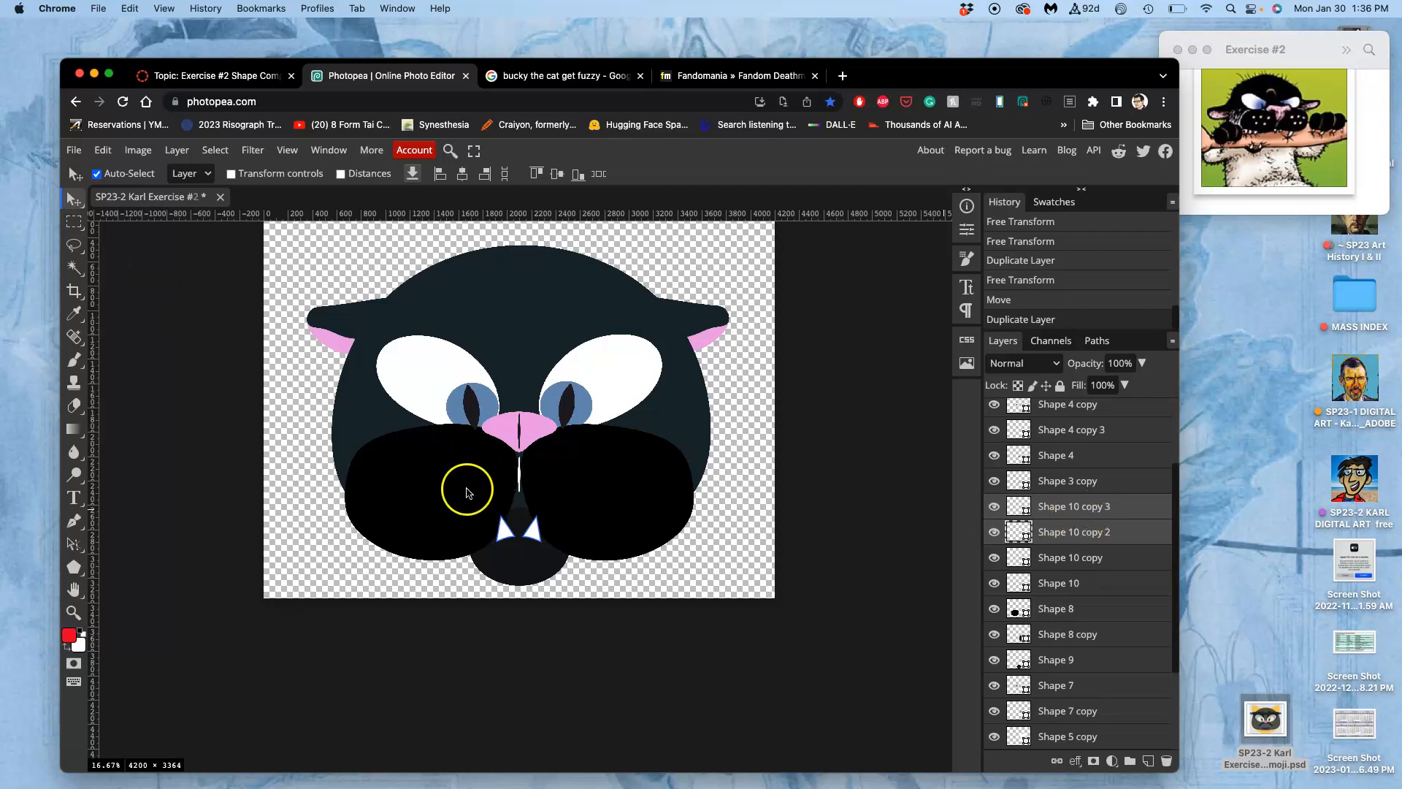
drag(501, 525, 358, 572)
Step: Rotate the copied fang pair to point downward and place it along the left cheek's lower edge beside the upward fangs
key(ctrl+t)
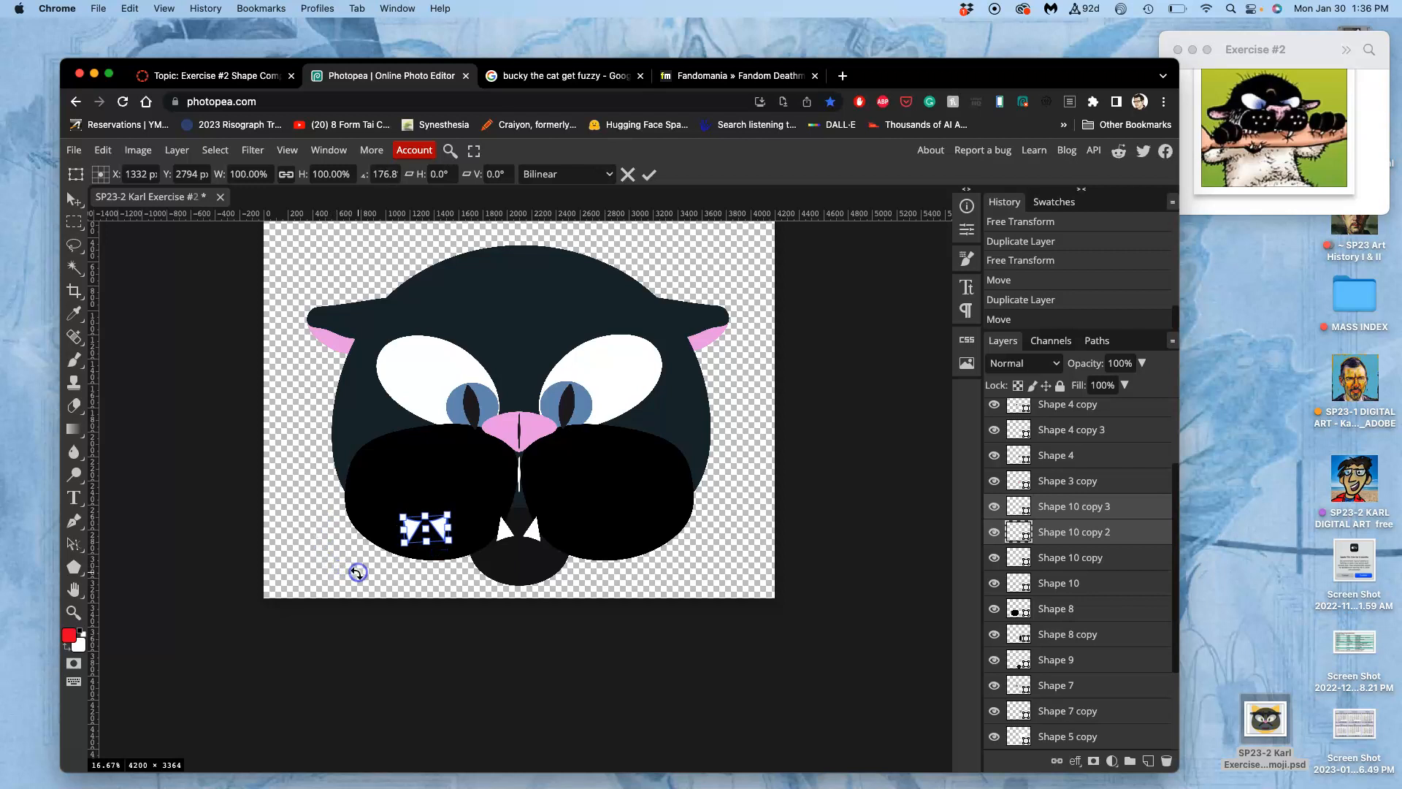
drag(415, 530, 423, 559)
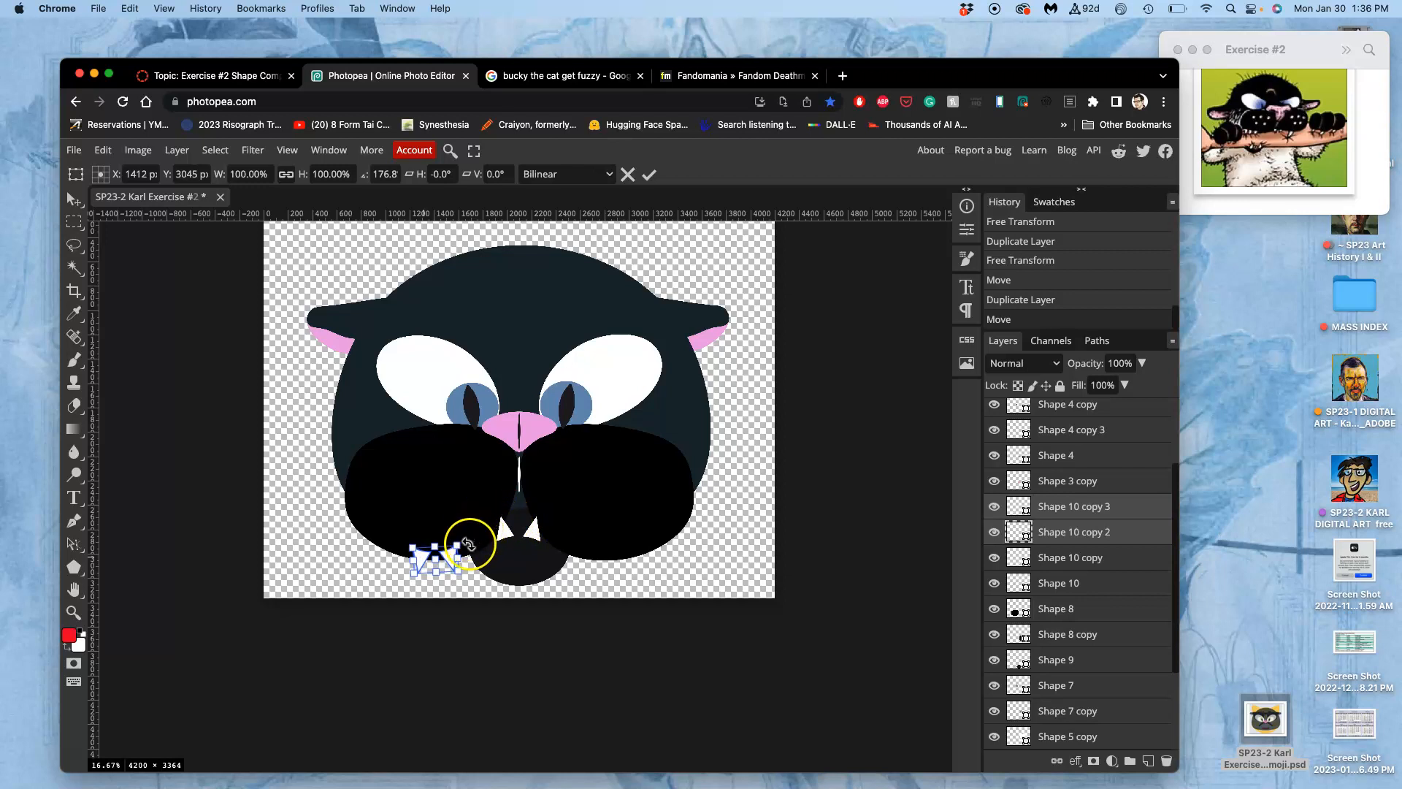
drag(447, 560, 478, 543)
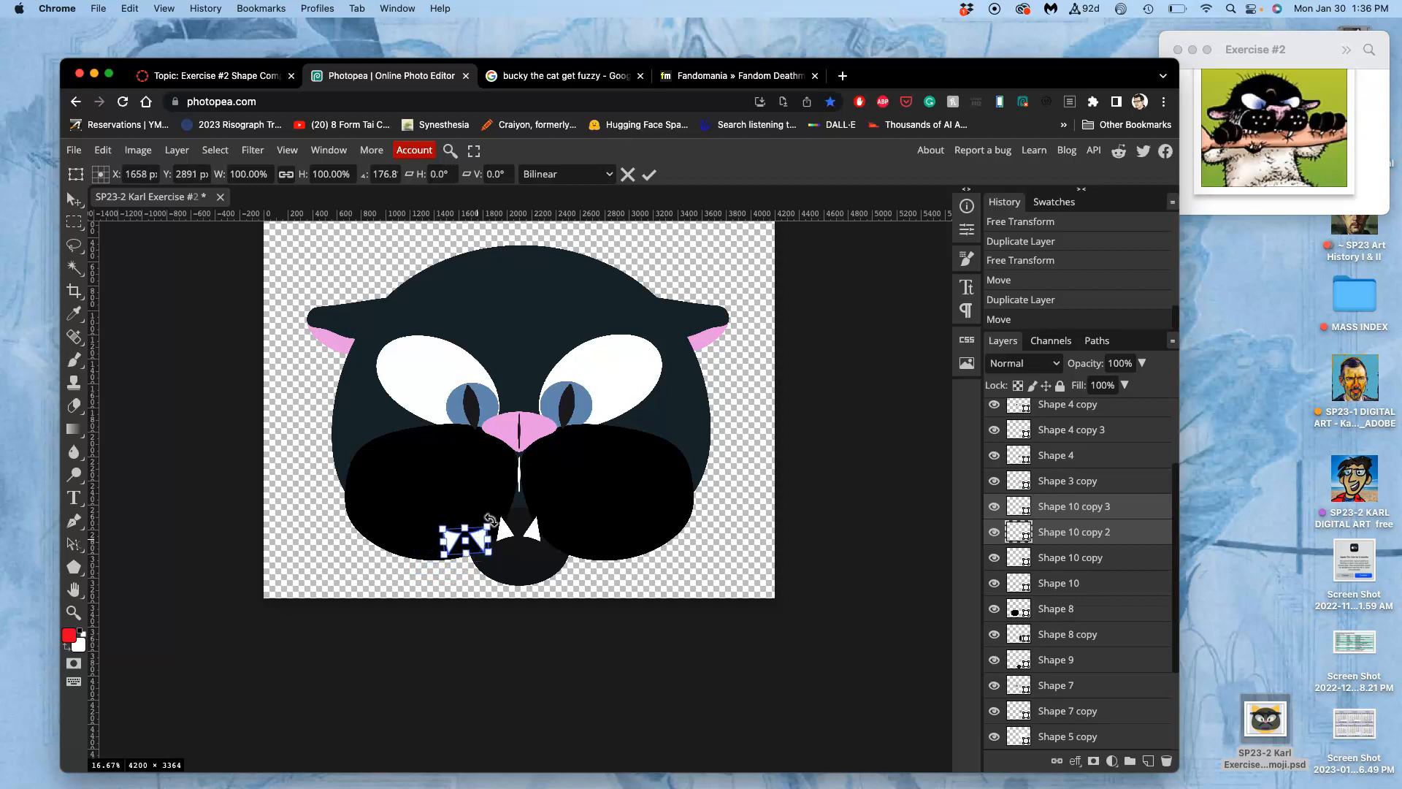
drag(491, 512, 489, 510)
key(Return)
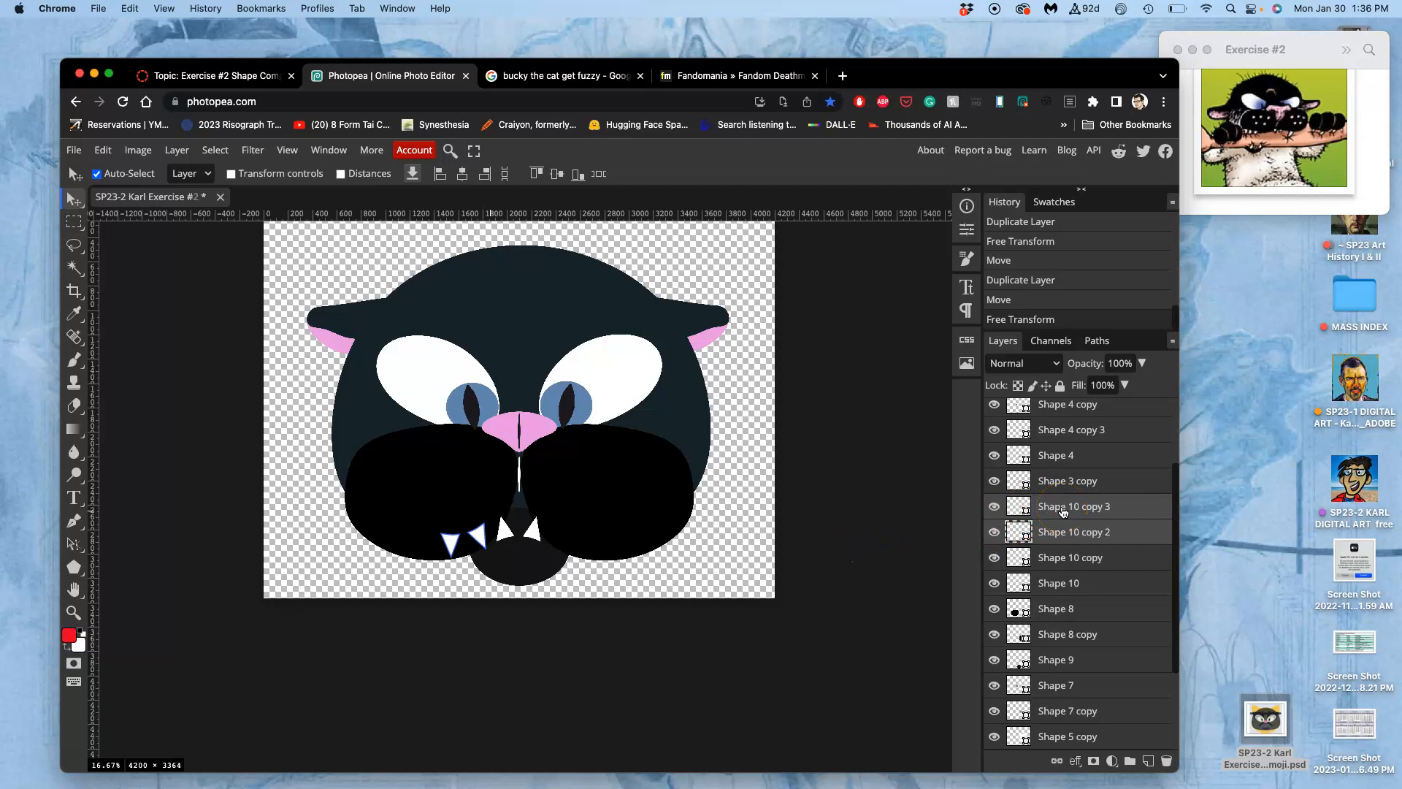
Step: Duplicate the downward fang pair, flip the copies horizontally and place them at the matching spot on the right cheek
key(super+j)
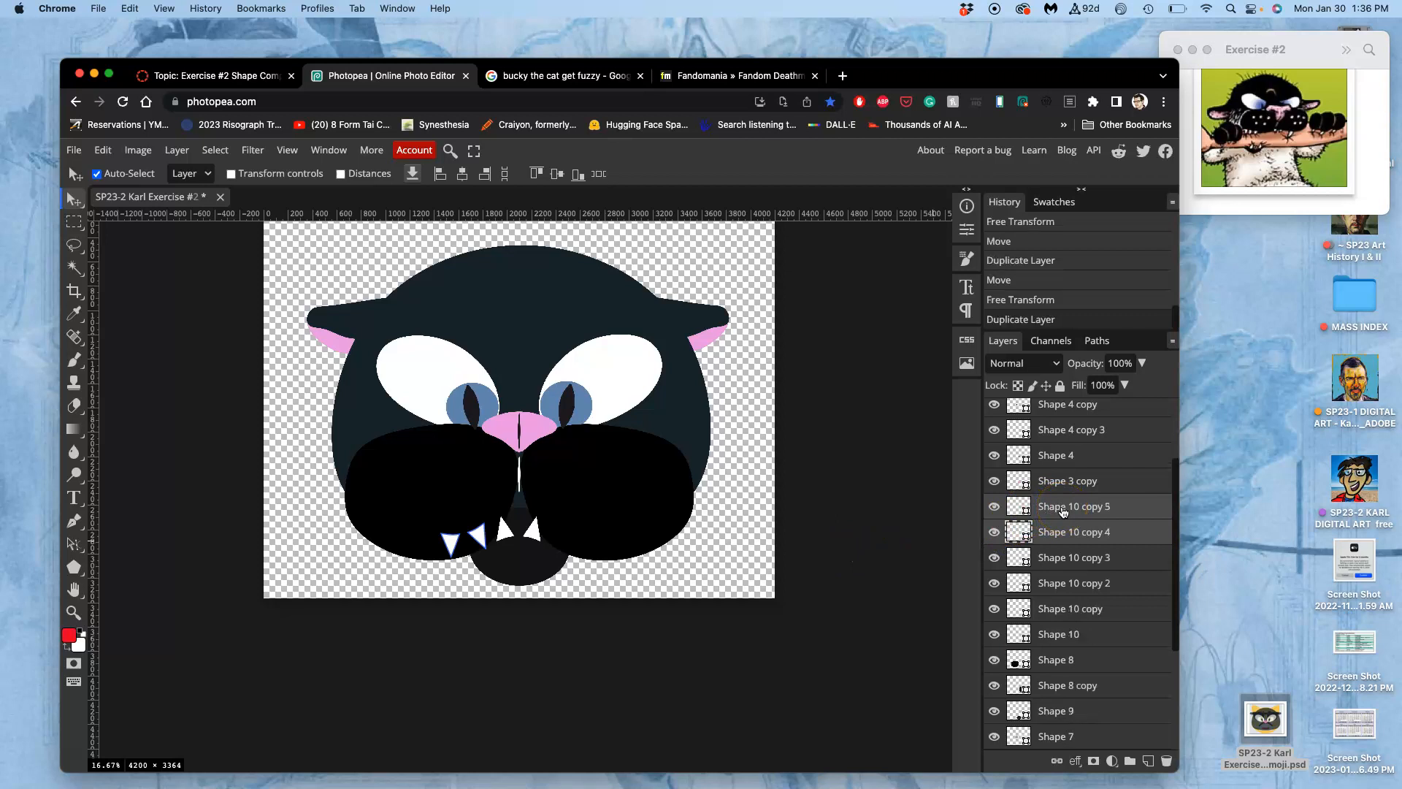
key(super+t)
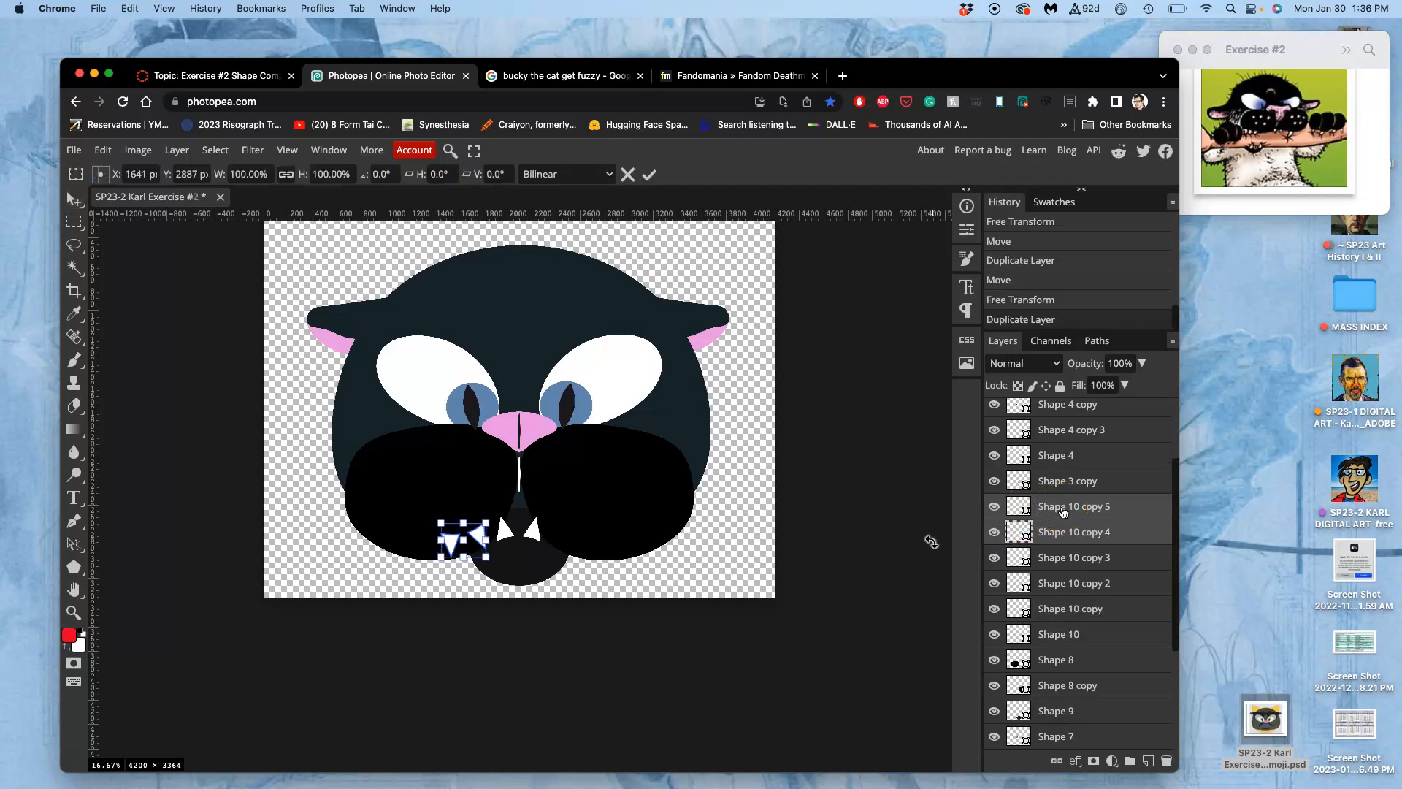
right_click(470, 512)
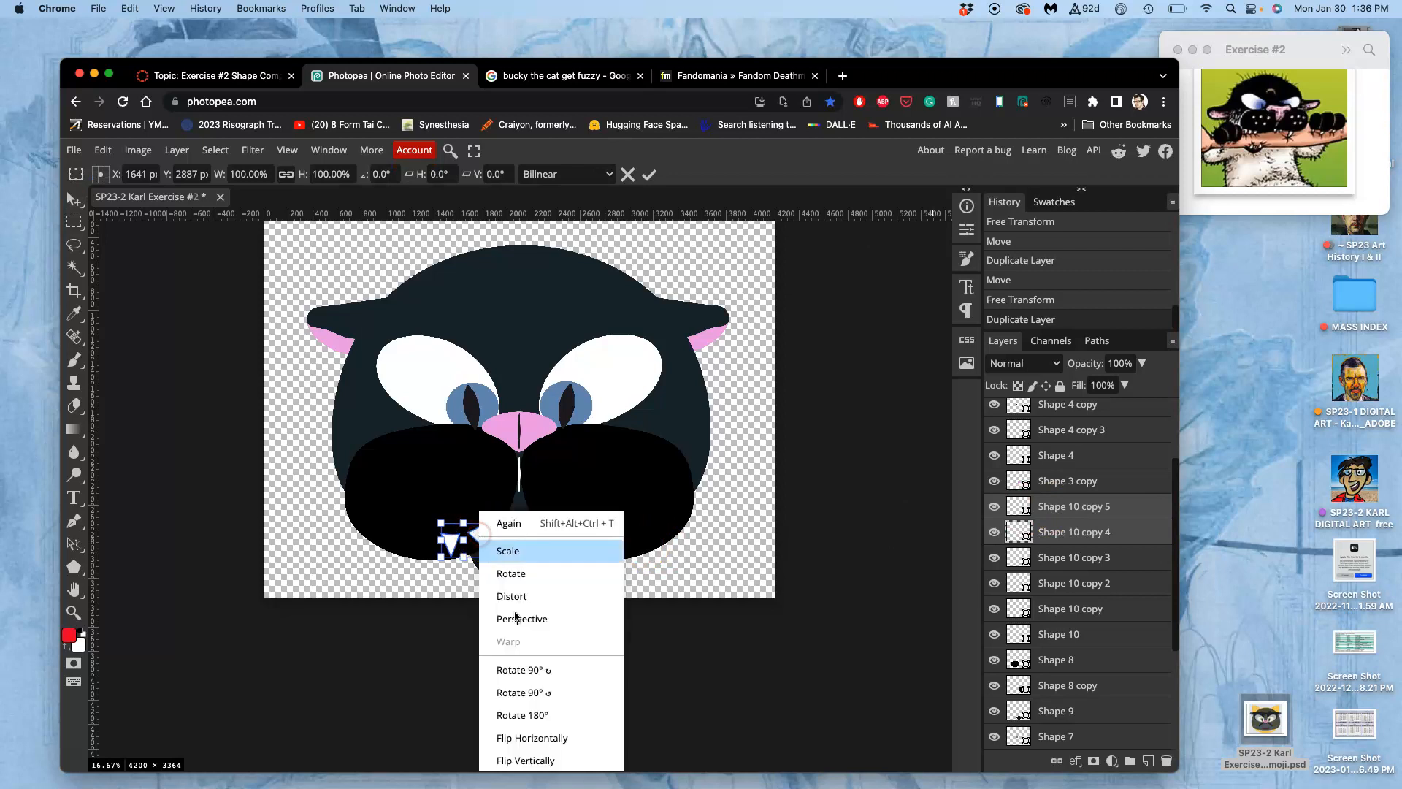
click(538, 734)
drag(453, 536, 564, 539)
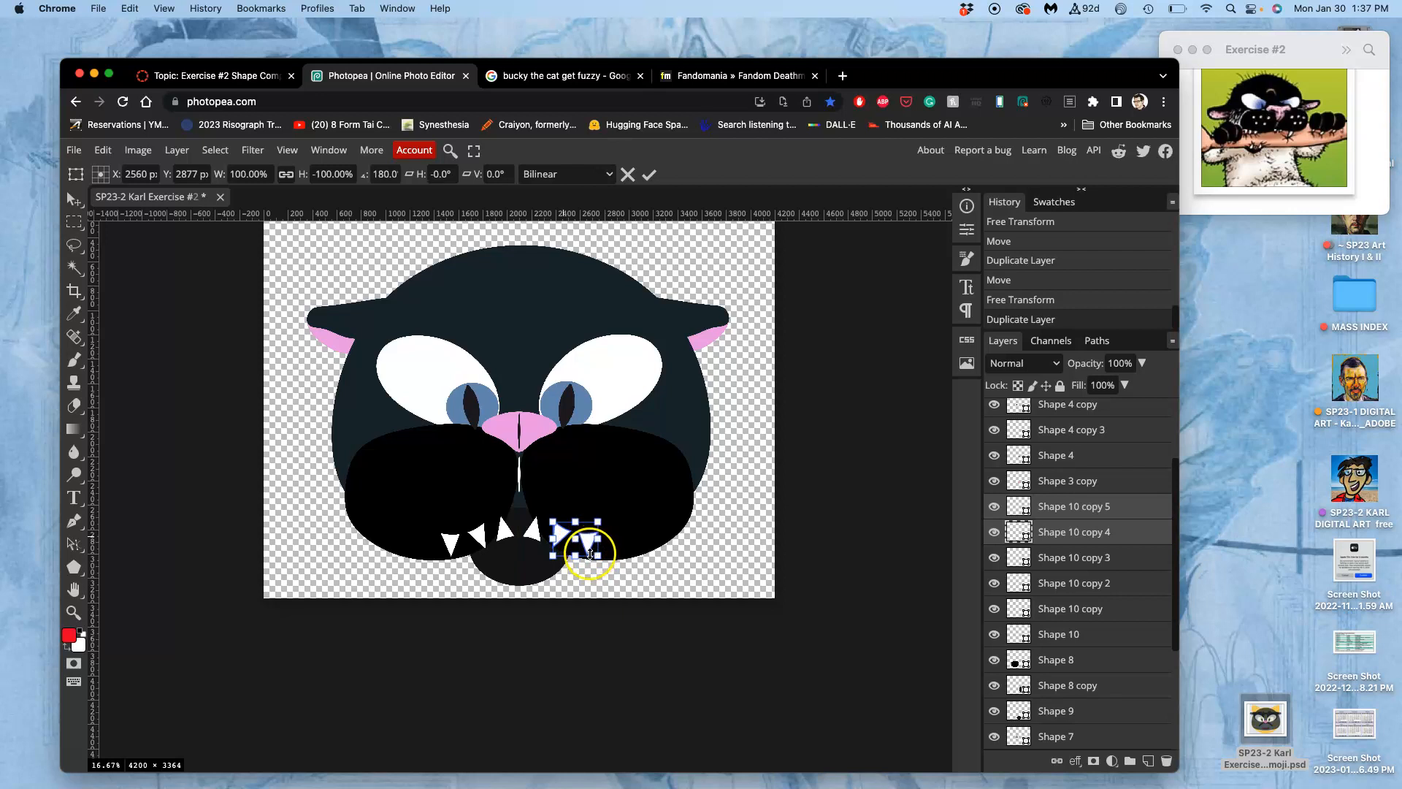
Step: Stretch the outermost fang on the right cheek (Shape 10 copy 5) downward to about 198% height
click(1109, 509)
click(995, 506)
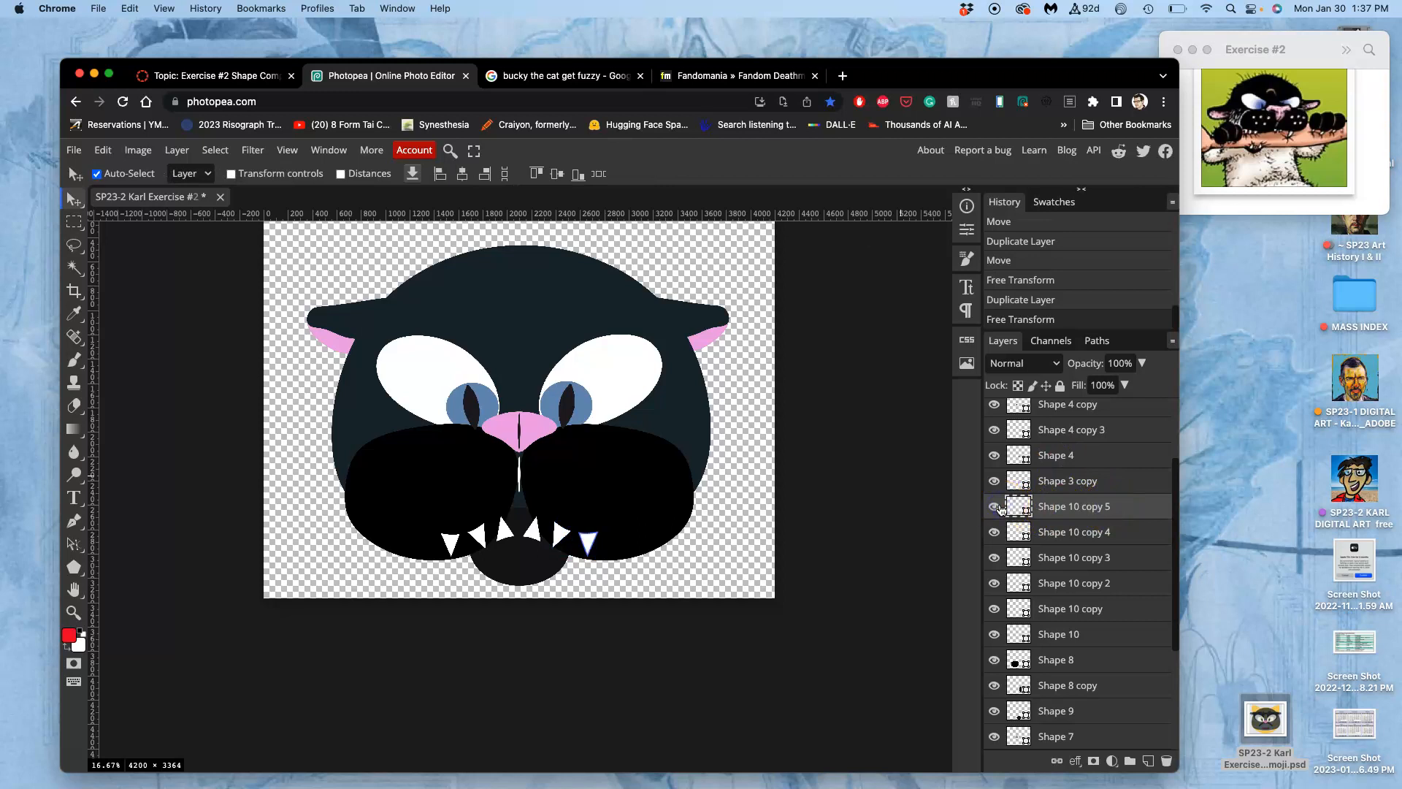
key(ctrl+t)
key(ctrl+equal)
key(ctrl+equal)
key(ctrl+equal)
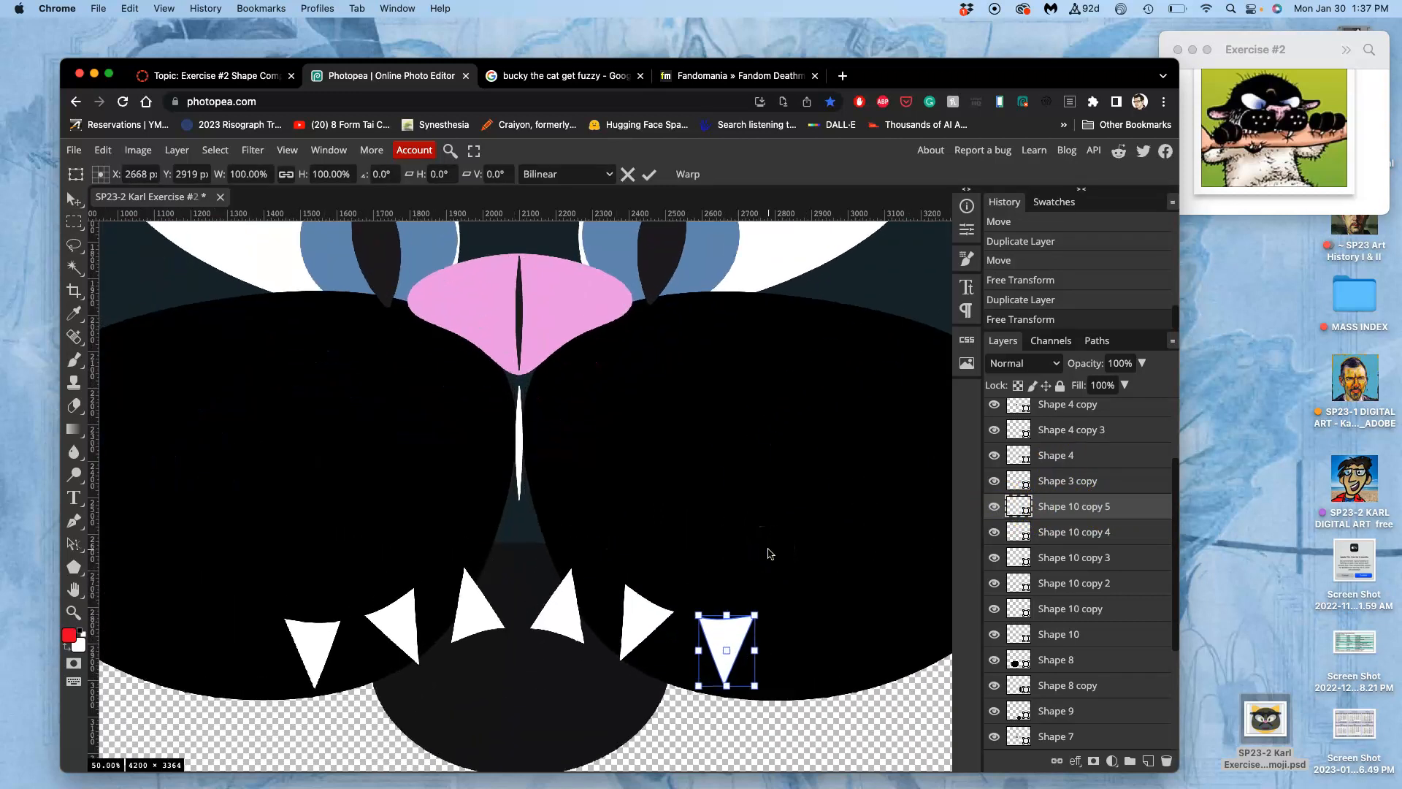
drag(701, 571, 701, 641)
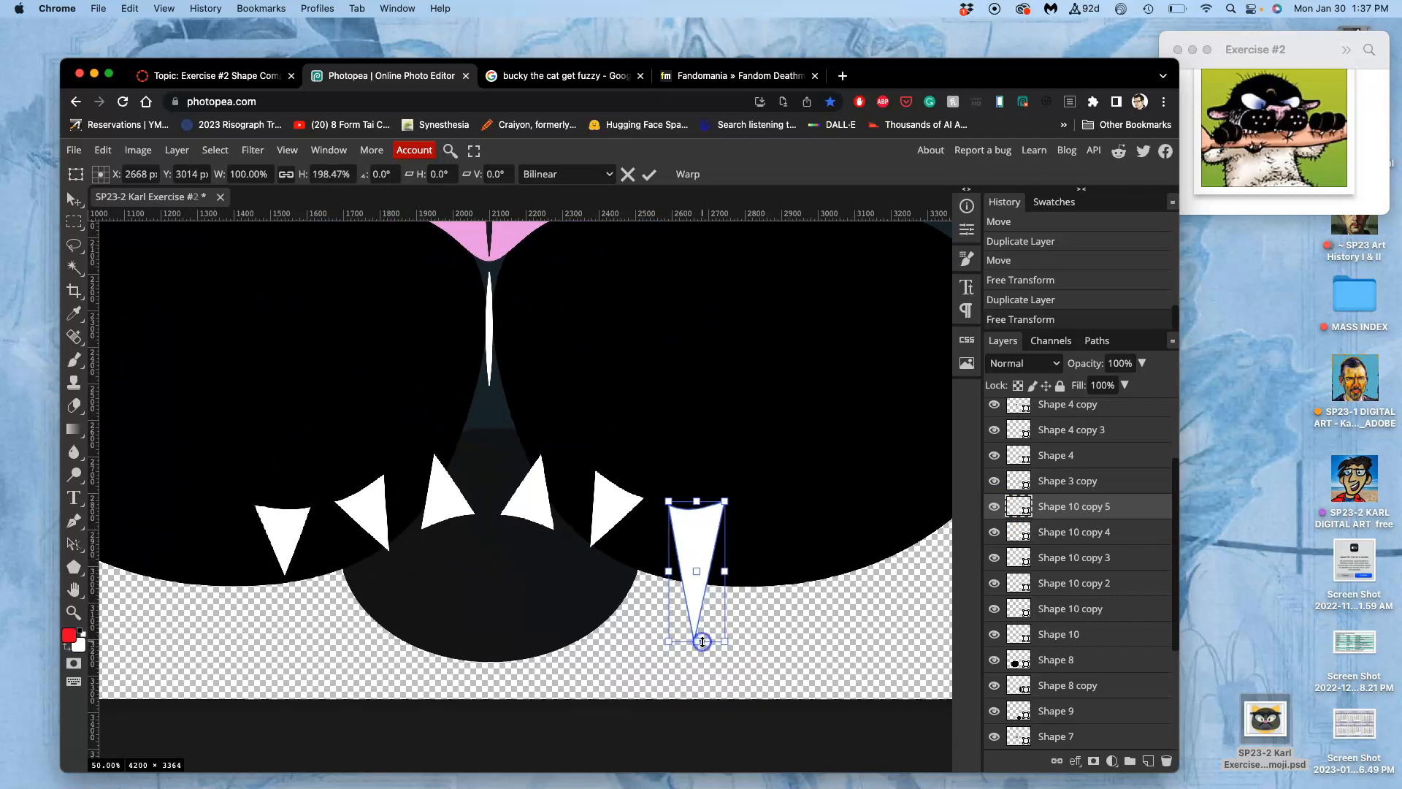
Step: Warp the upper right corner of the stretched fang slightly outward
right_click(711, 512)
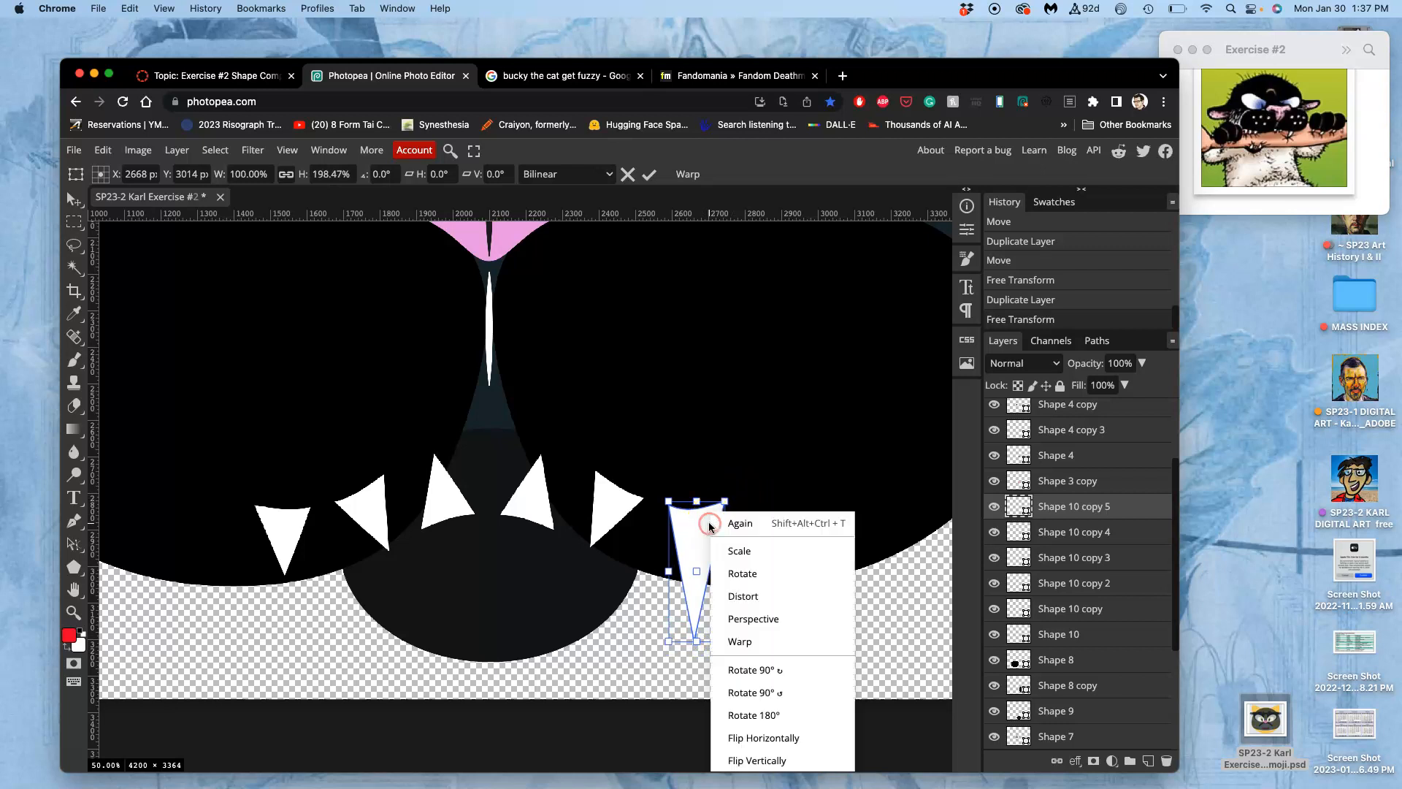
click(740, 642)
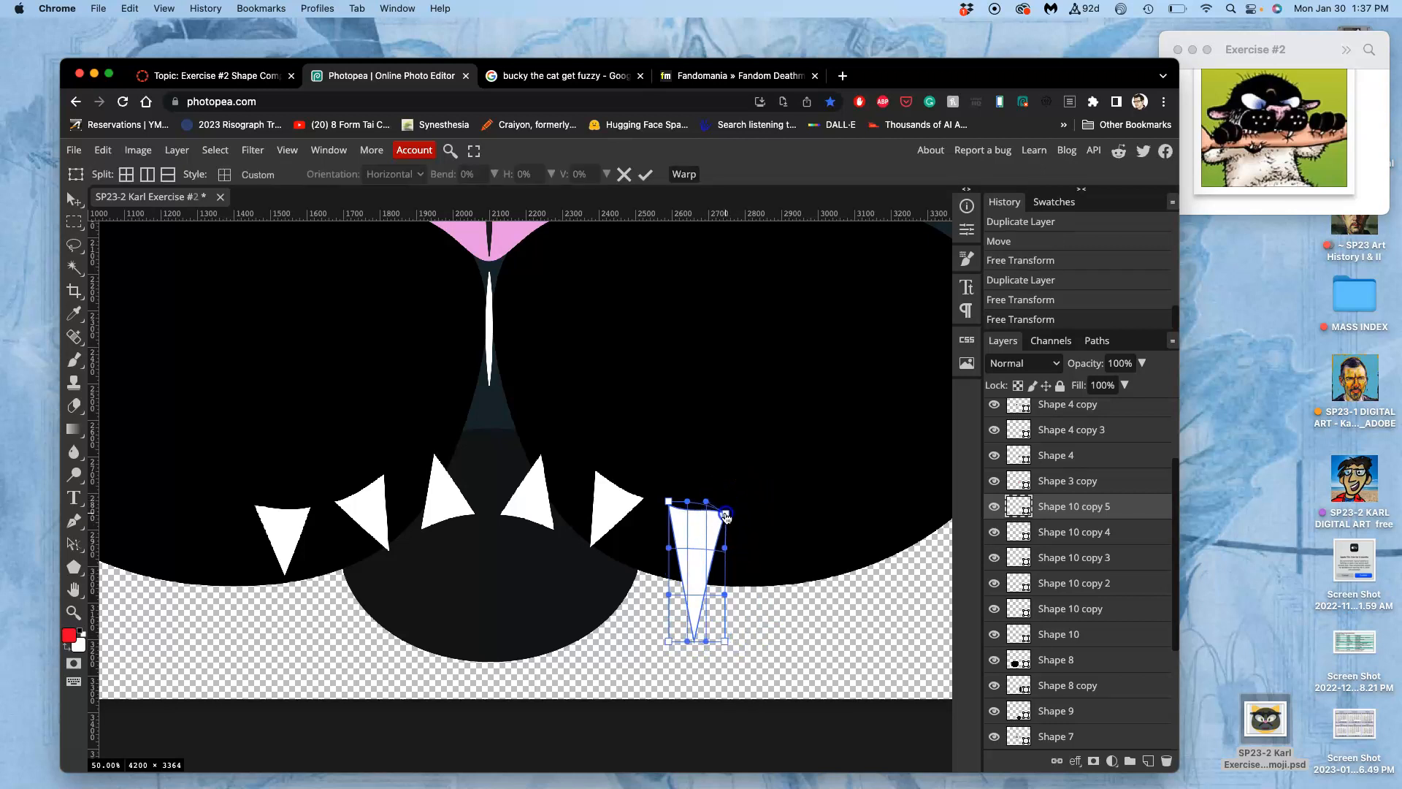
drag(707, 505, 729, 516)
key(Return)
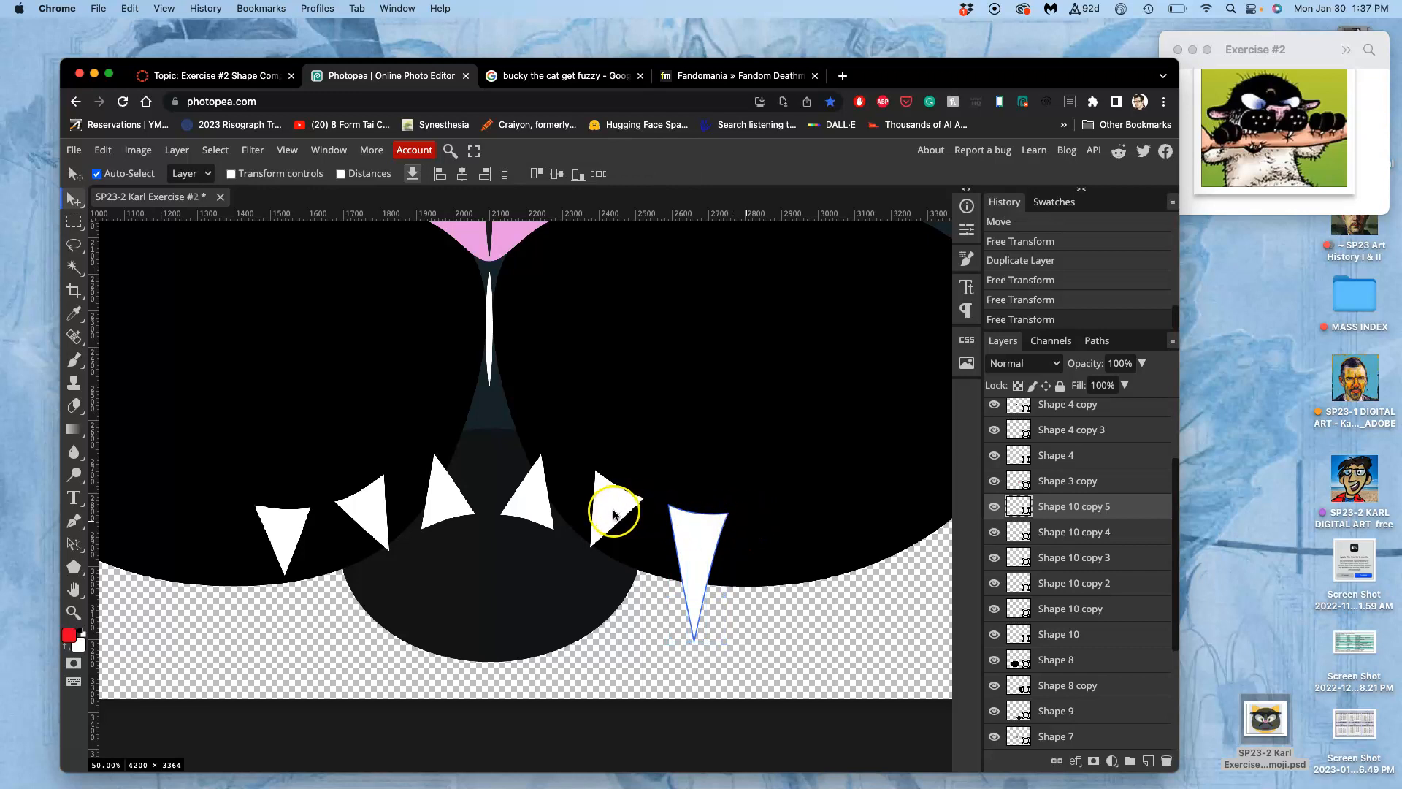
Step: Flatten the sideways-pointing fang on the right cheek (Shape 10 copy 4) to about 101% width and 58% height
click(612, 509)
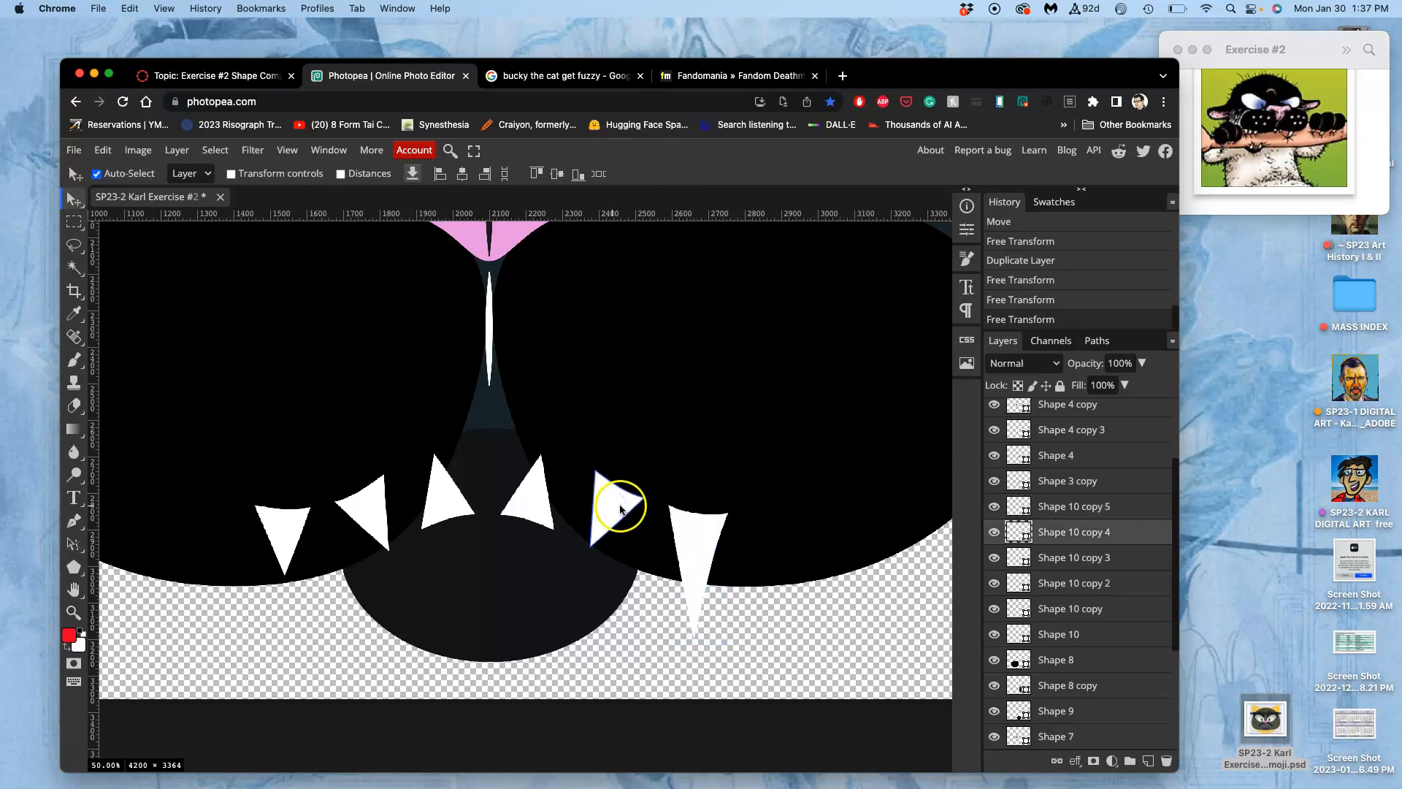
key(ctrl+alt+t)
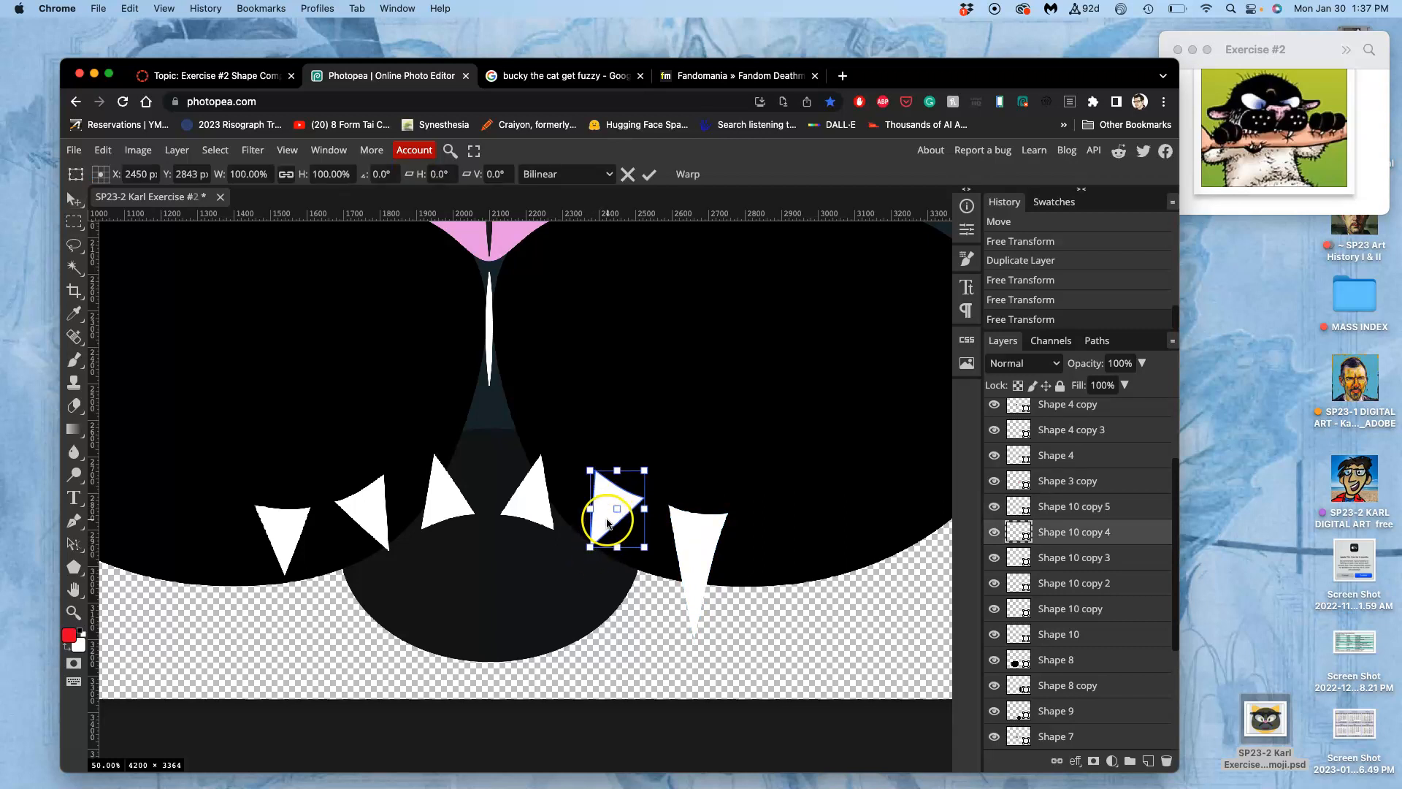
drag(590, 546, 634, 501)
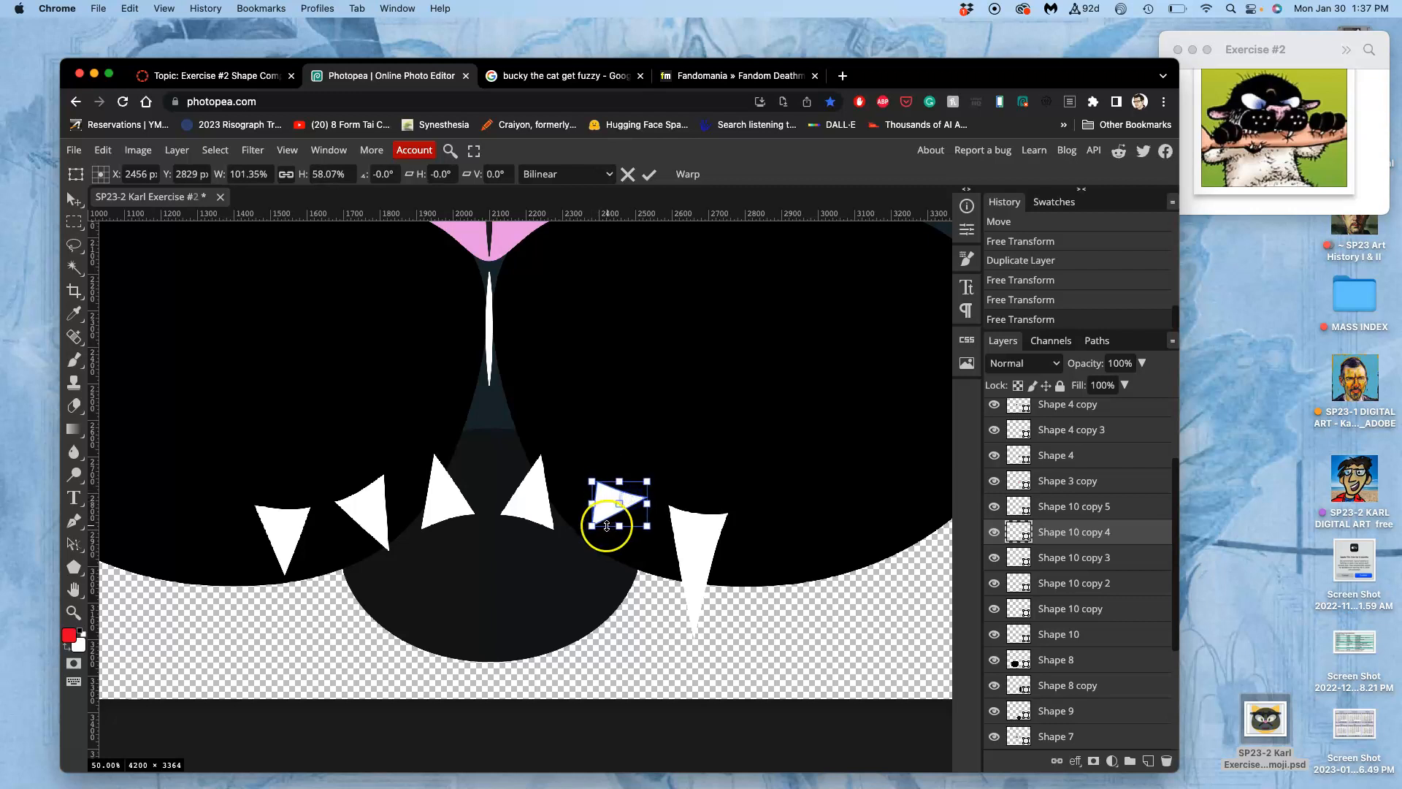
right_click(605, 517)
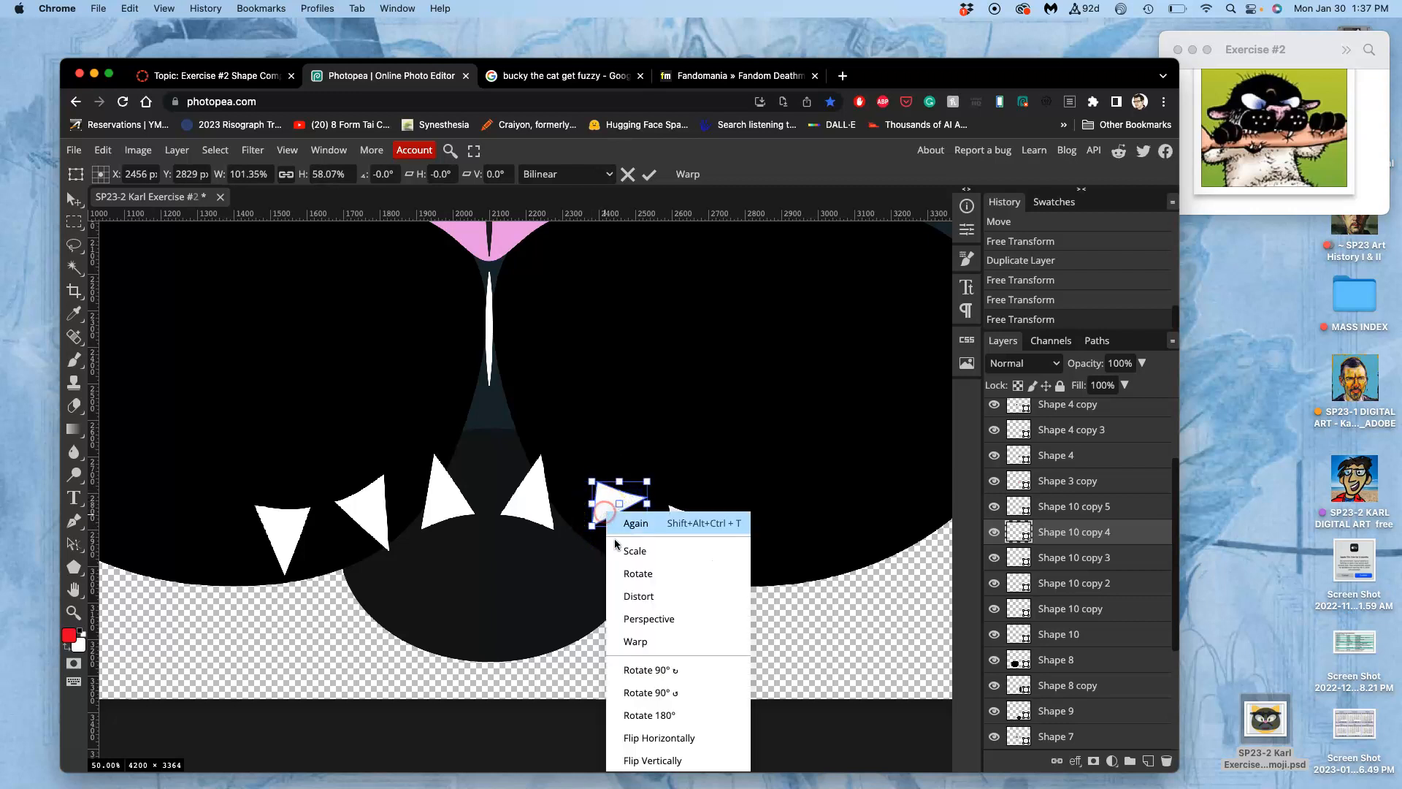
click(637, 640)
drag(593, 524, 594, 524)
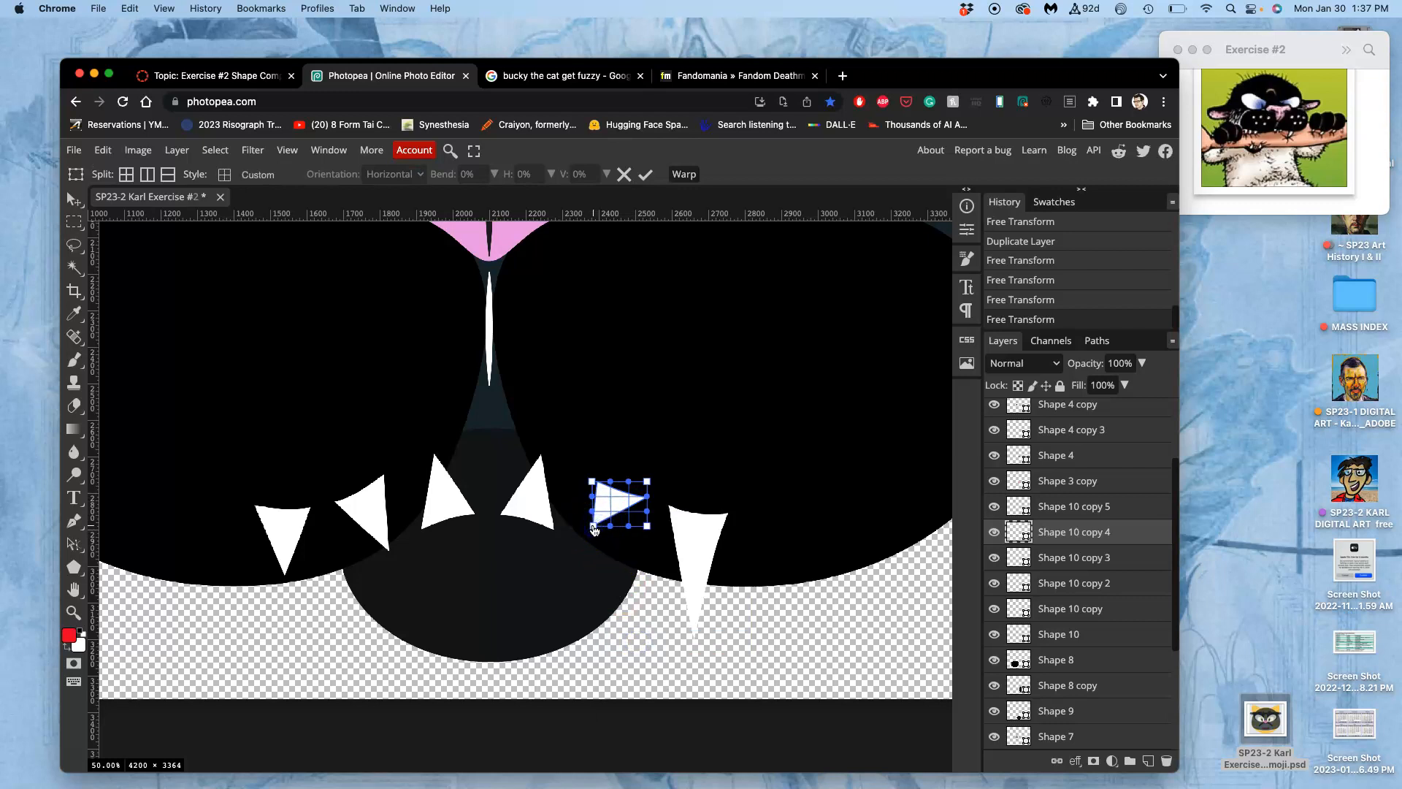
key(super+z)
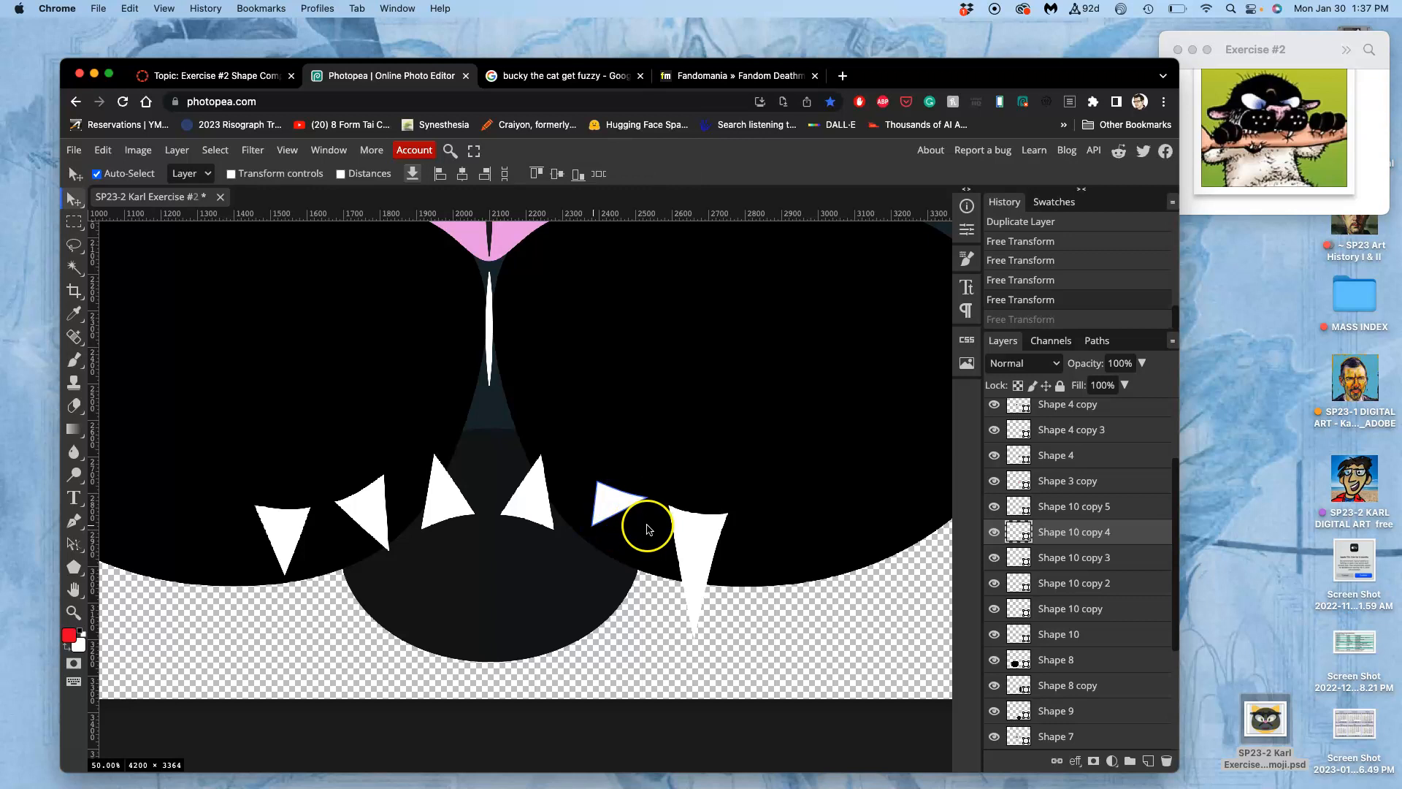
Step: Warp the lower tip of the long outermost fang on the right cheek inward toward the chin
click(657, 539)
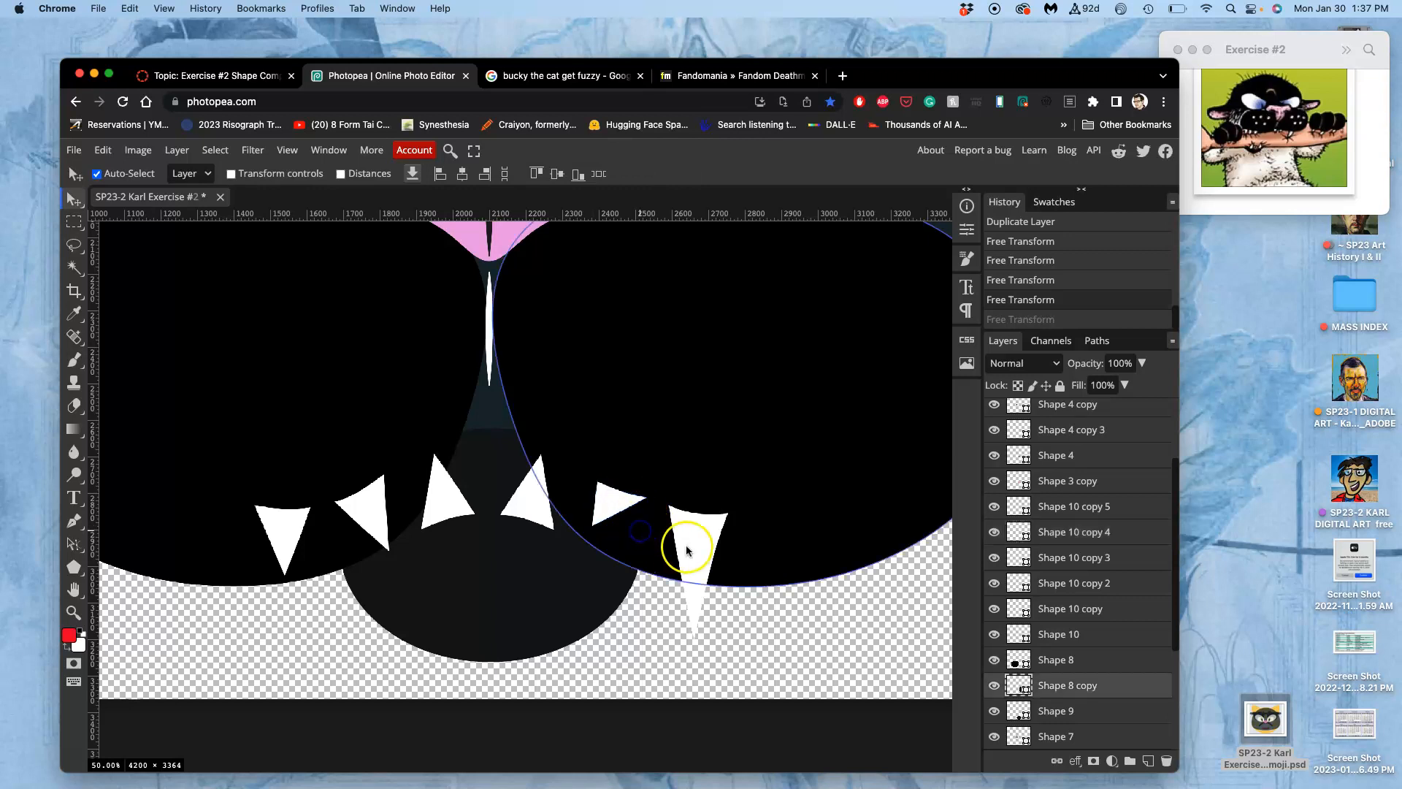
click(700, 549)
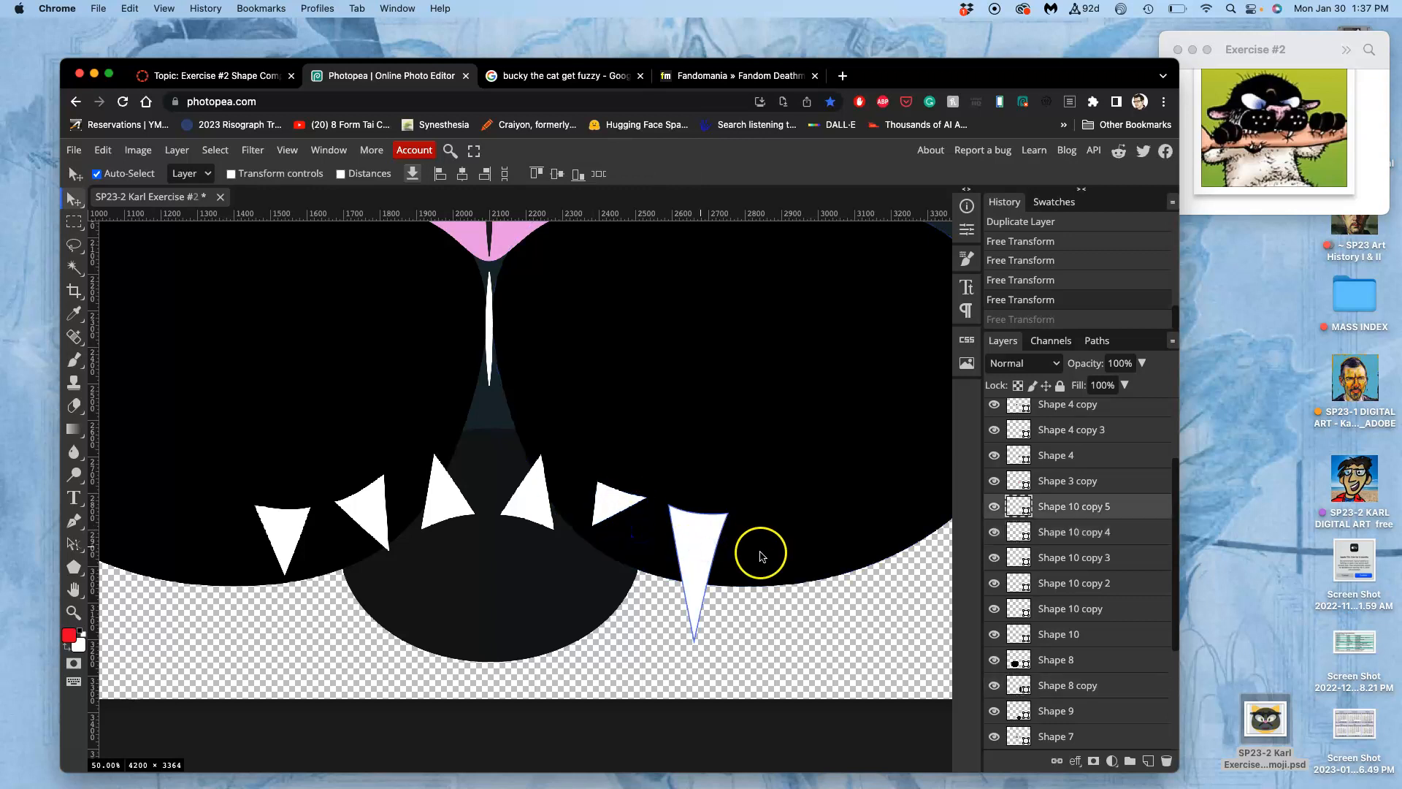
click(709, 566)
key(super+t)
click(697, 598)
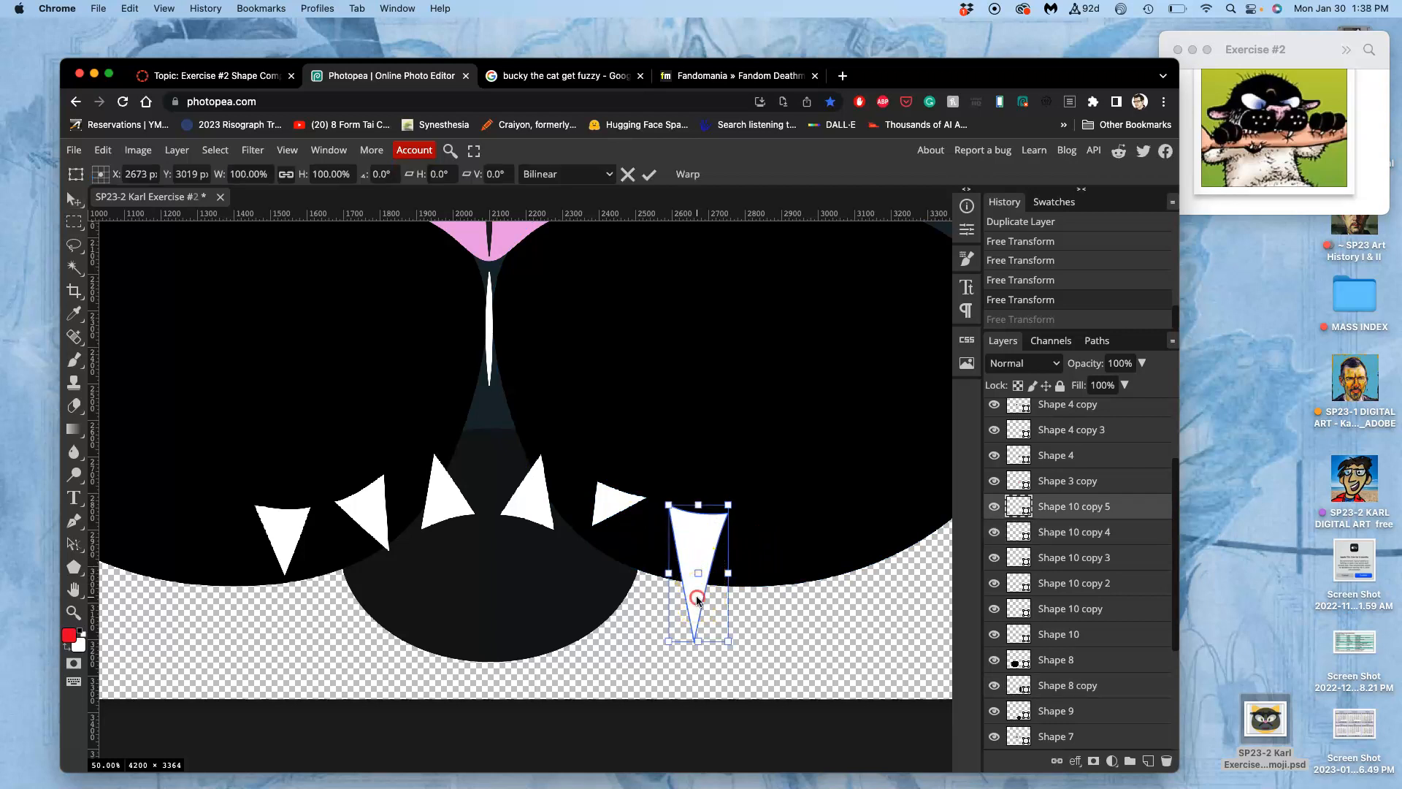
right_click(698, 599)
click(711, 642)
drag(697, 625, 672, 635)
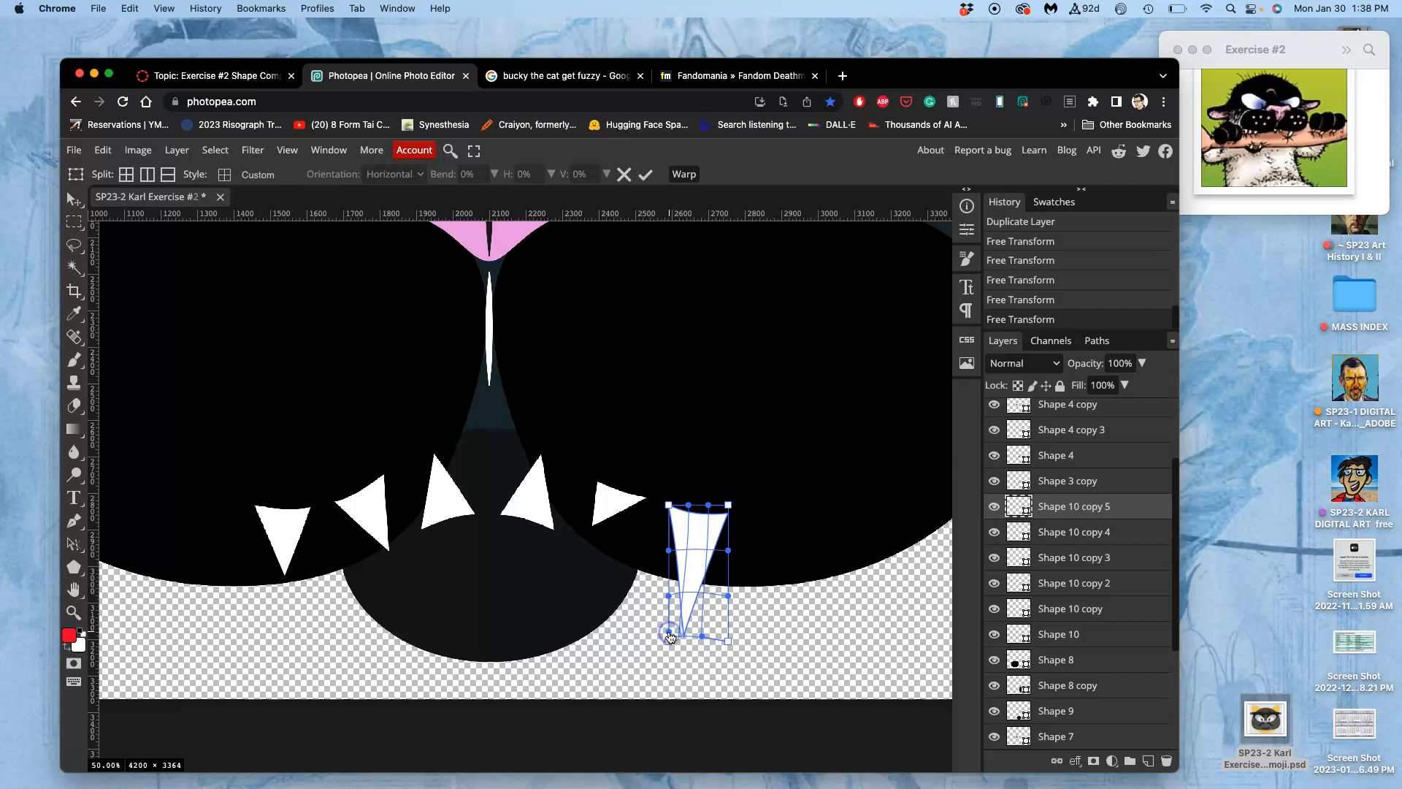
key(Return)
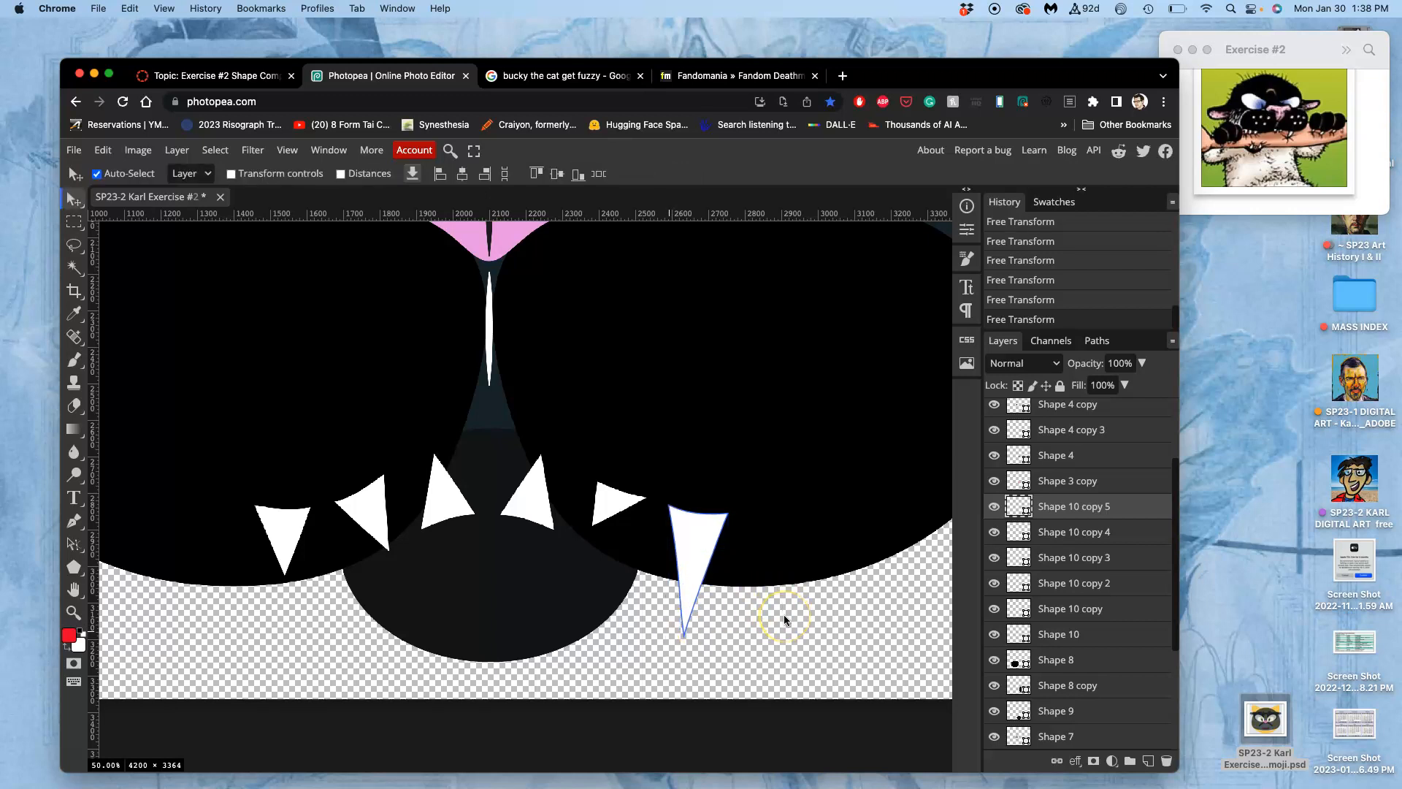
Step: Shrink the two central fangs (Shape 10 and Shape 10 copy) together to about 80% width and 62% height
key(super+minus)
key(super+minus)
key(super+minus)
key(super+minus)
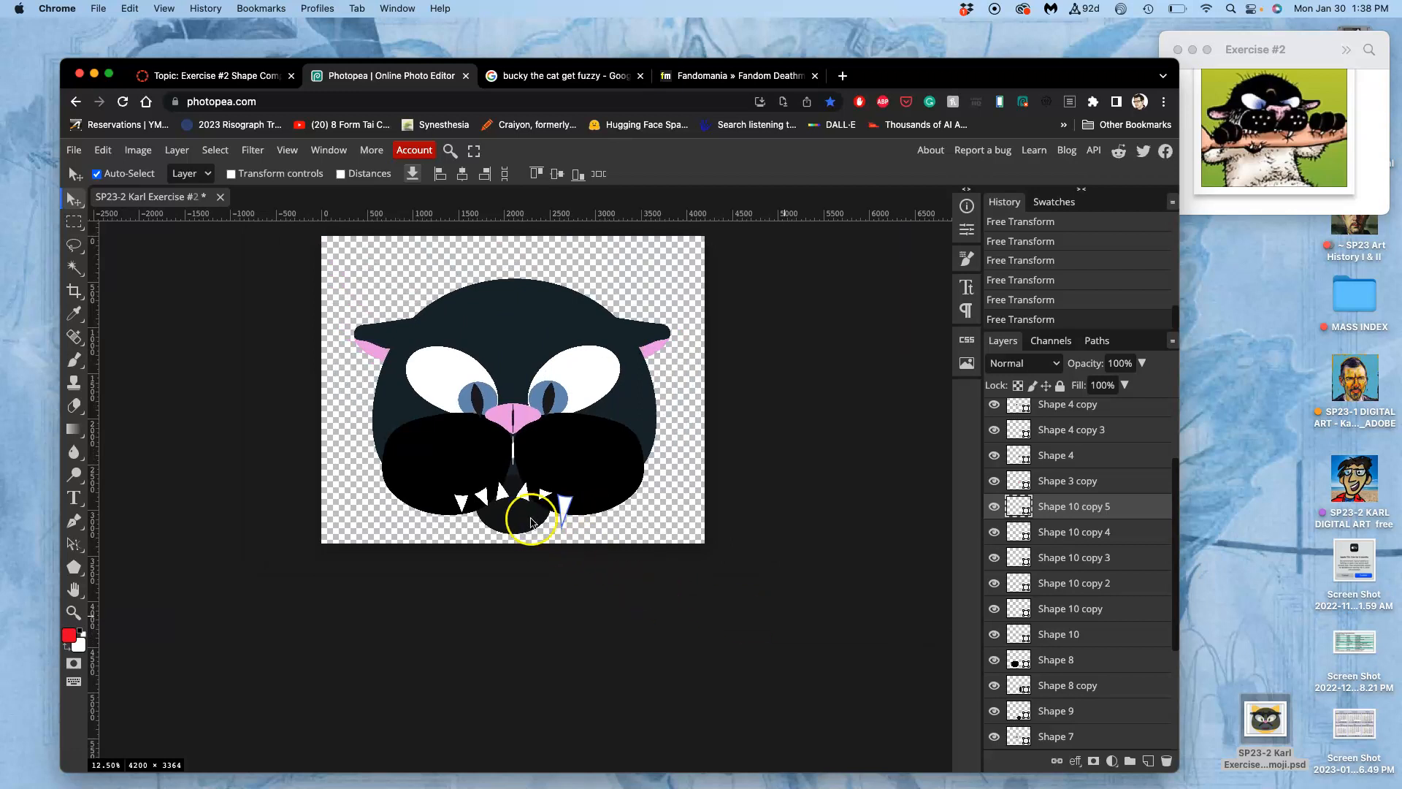
click(503, 493)
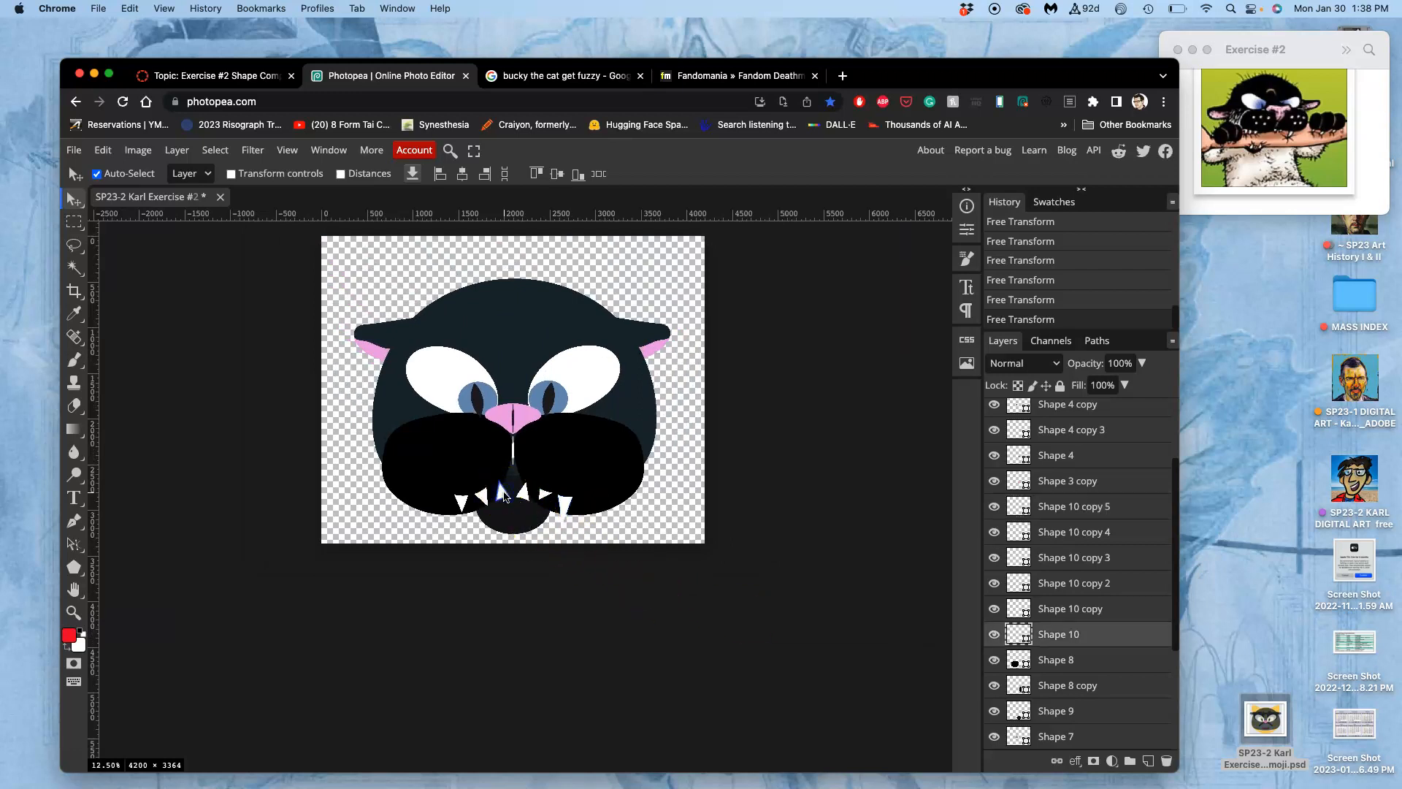
key(super+plus)
key(super+plus)
key(super+plus)
click(528, 494)
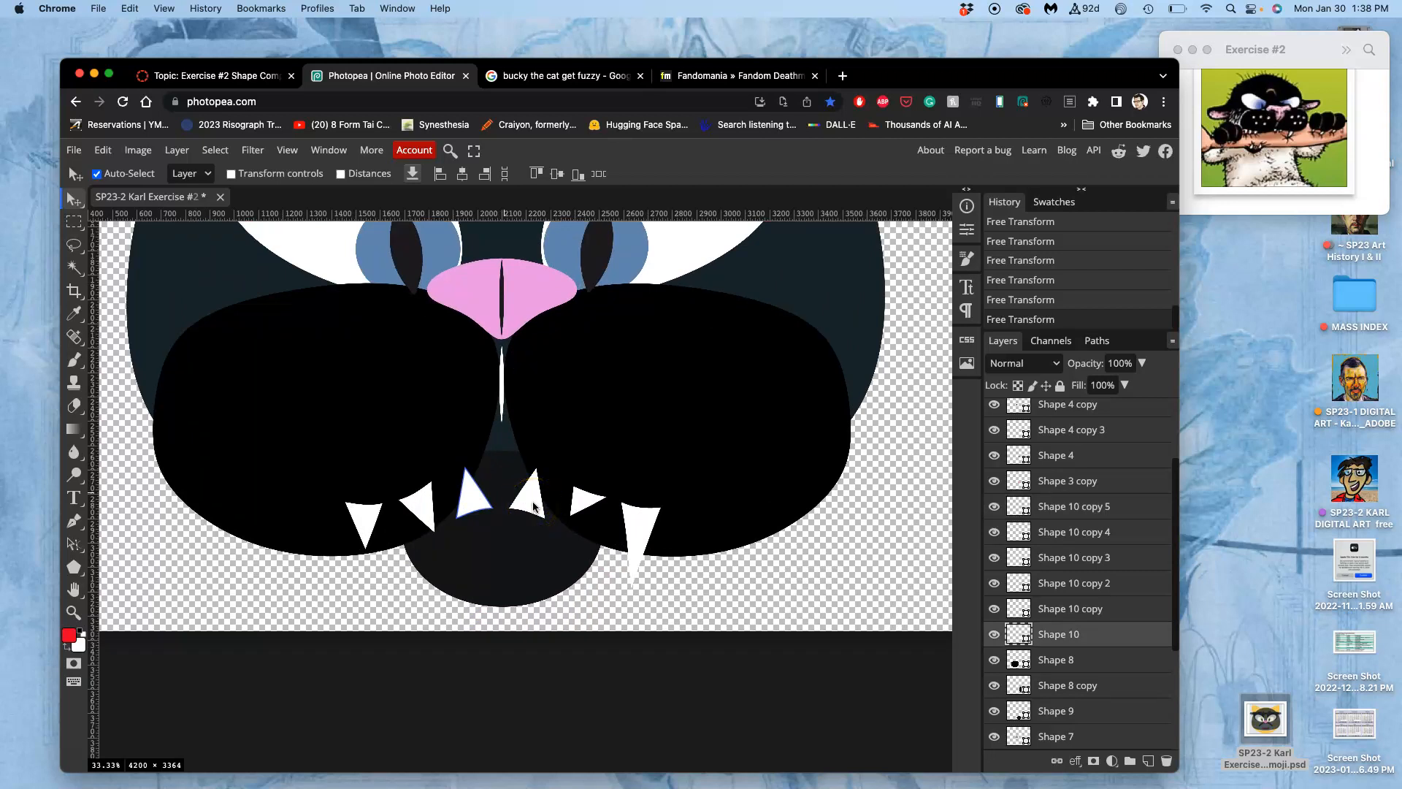
click(551, 507)
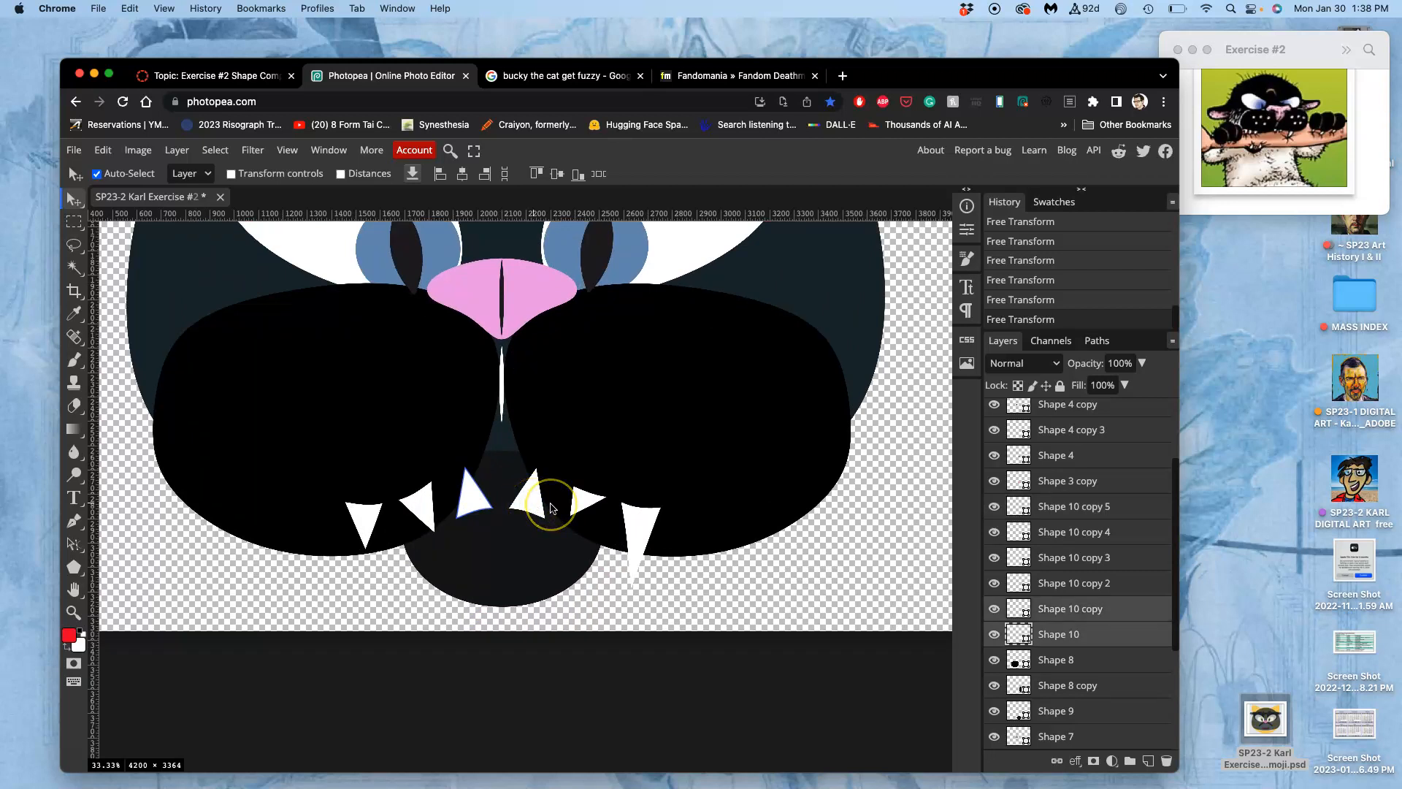
key(alt+super+t)
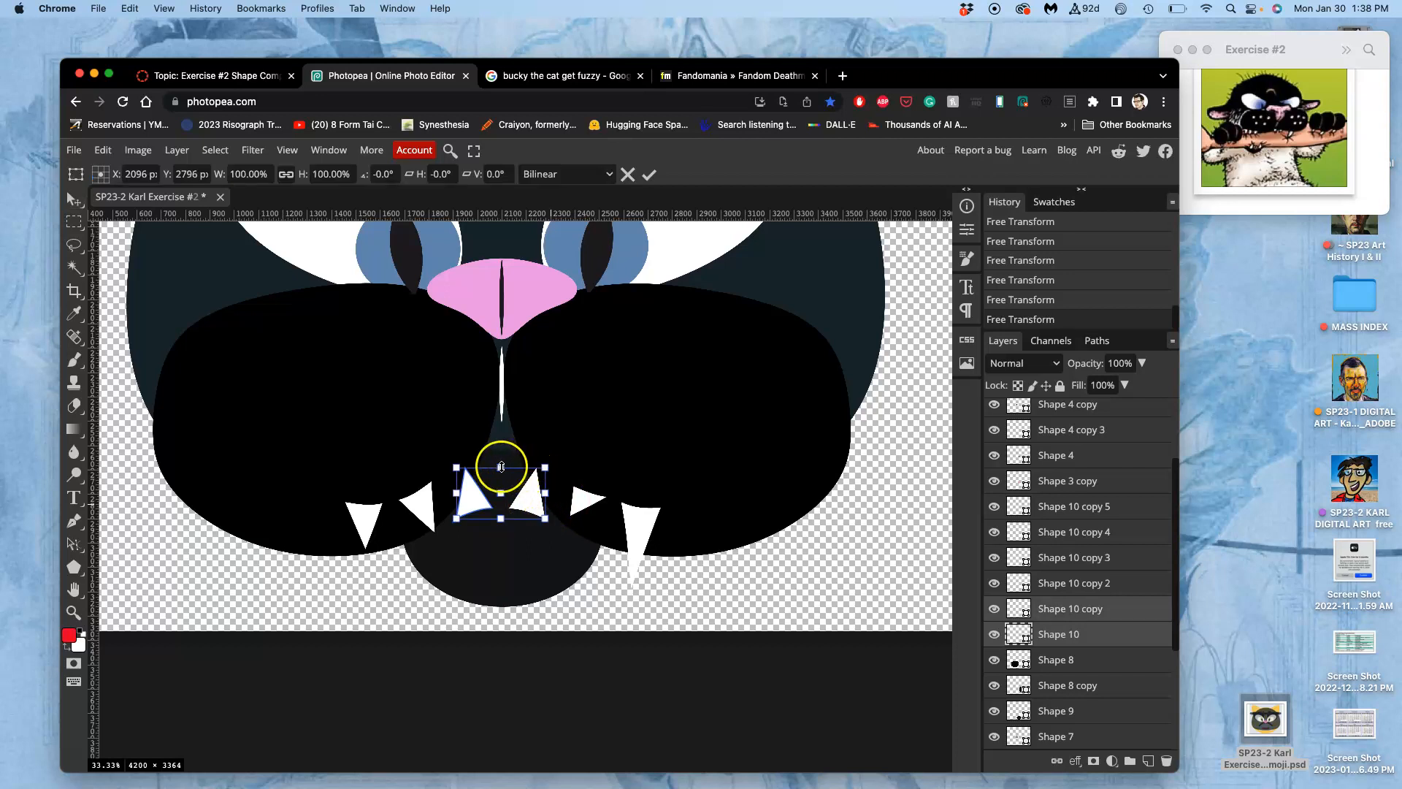
drag(501, 467, 501, 483)
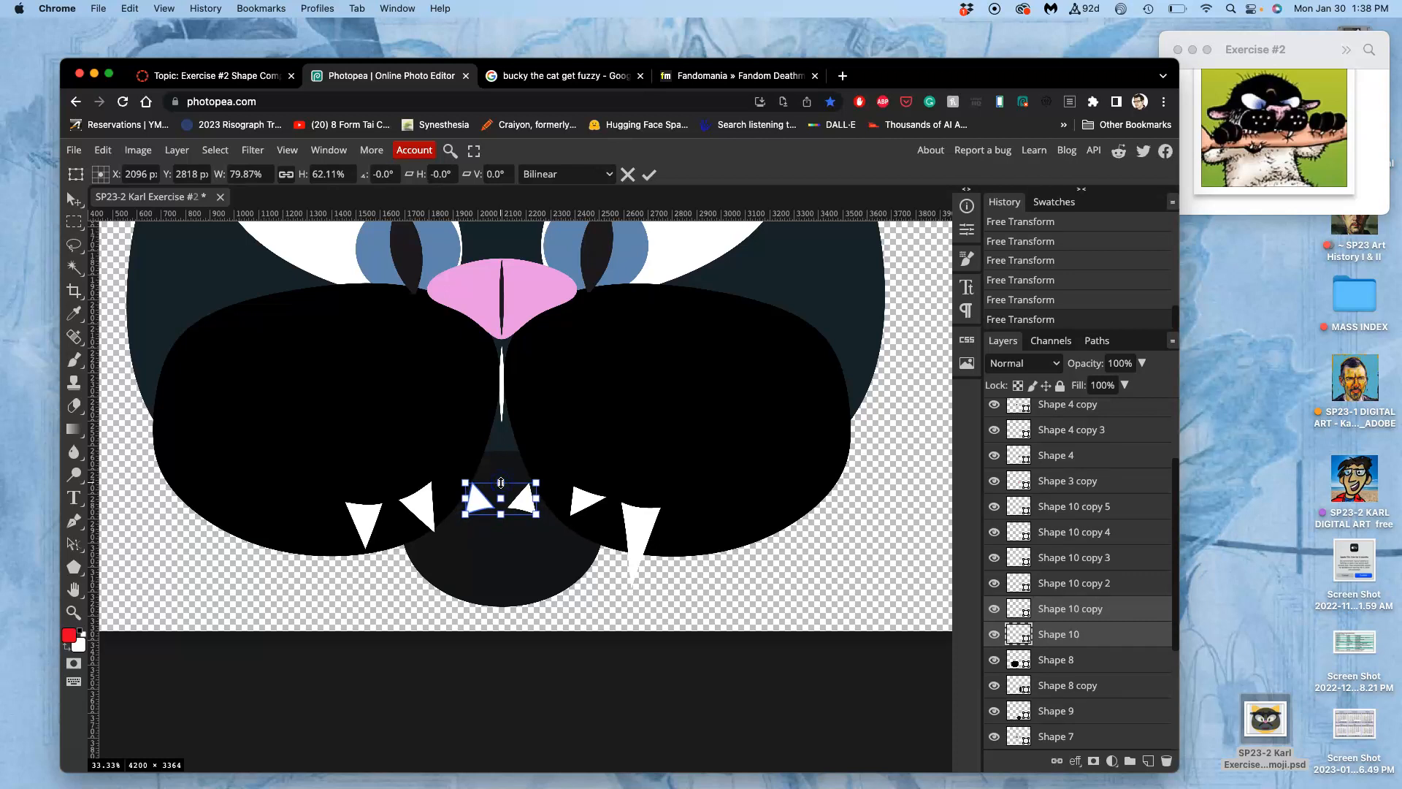
key(Return)
Step: Draw an ellipse at the centre of the forehead on a new shape layer above Shape 6 copy
key(super+minus)
key(super+minus)
key(super+minus)
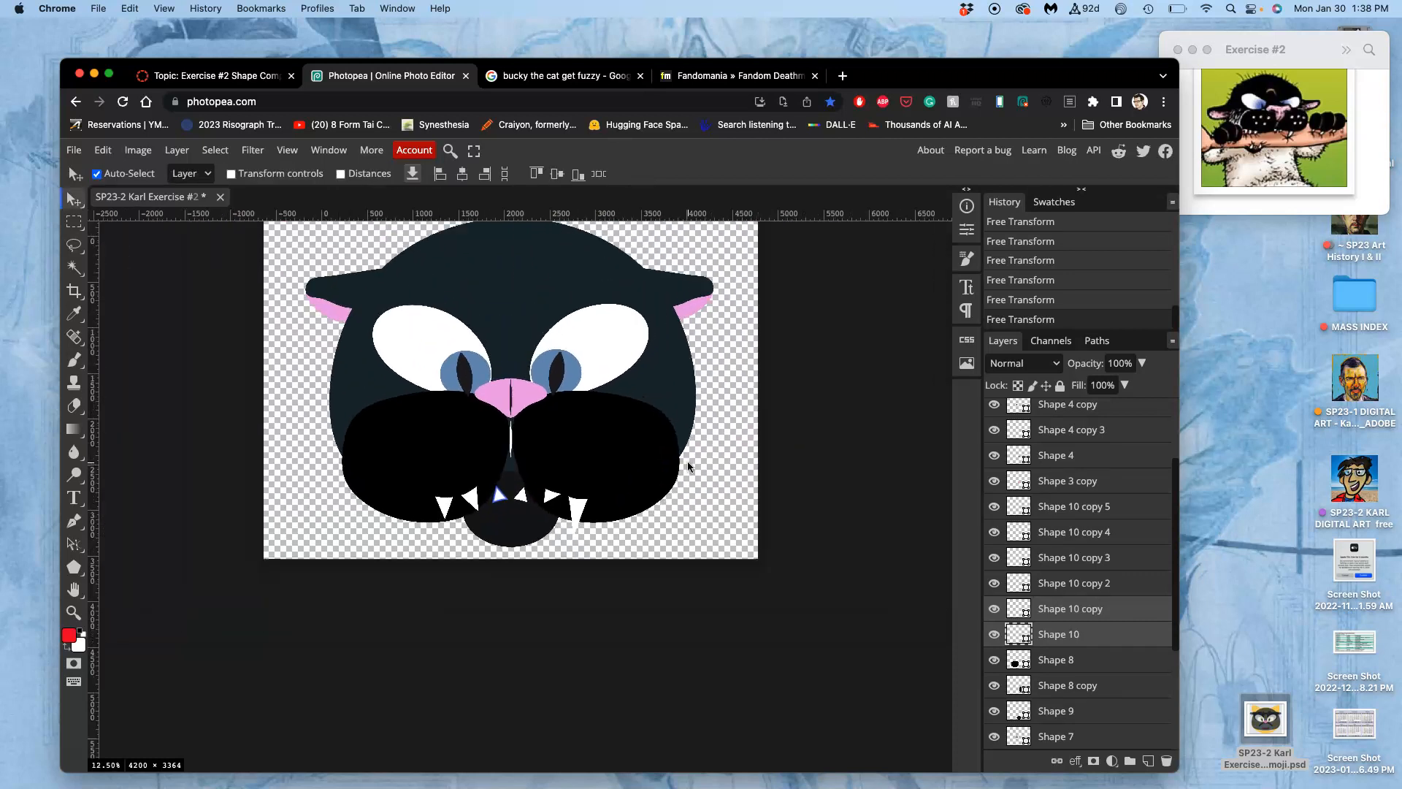
click(696, 450)
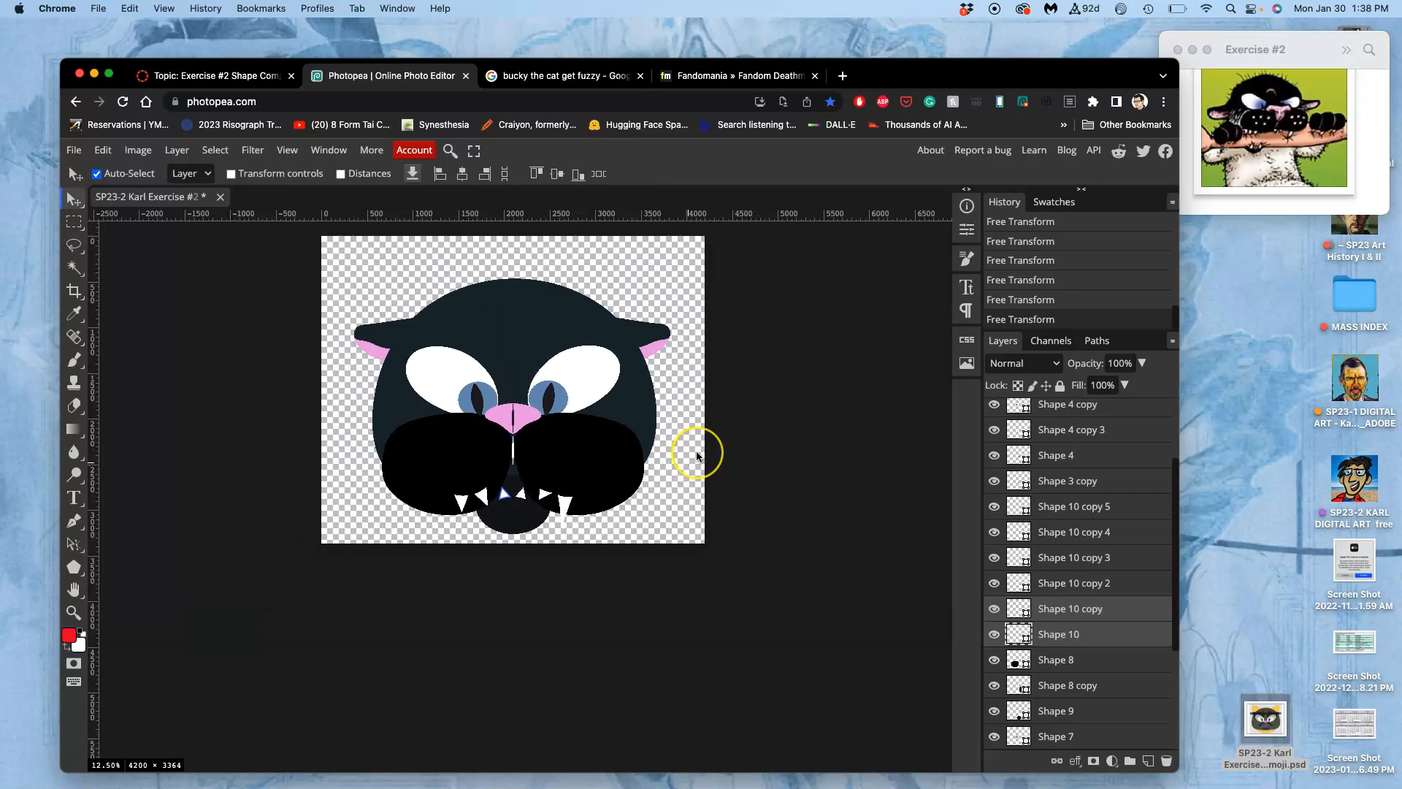
scroll(697, 452, up, 1)
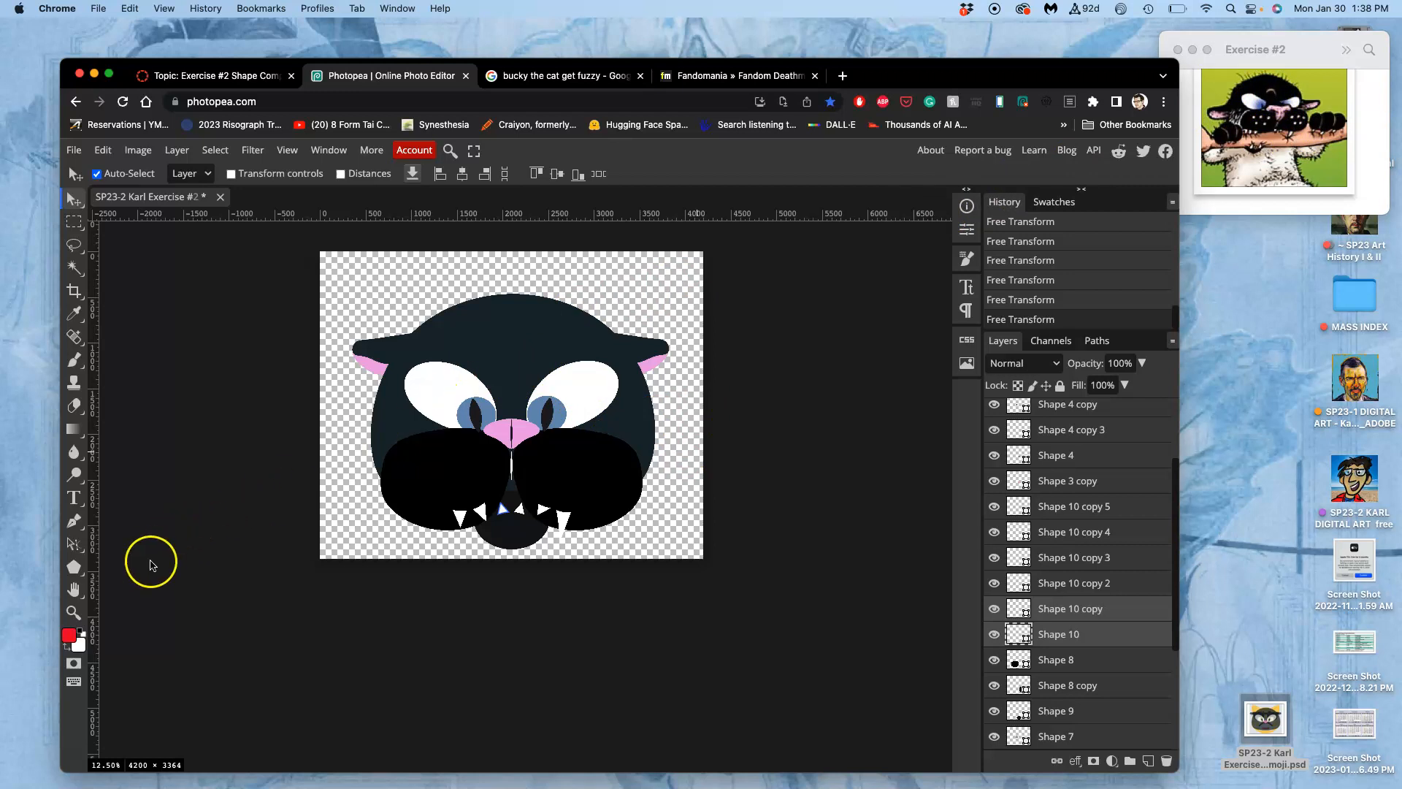
click(76, 568)
click(121, 585)
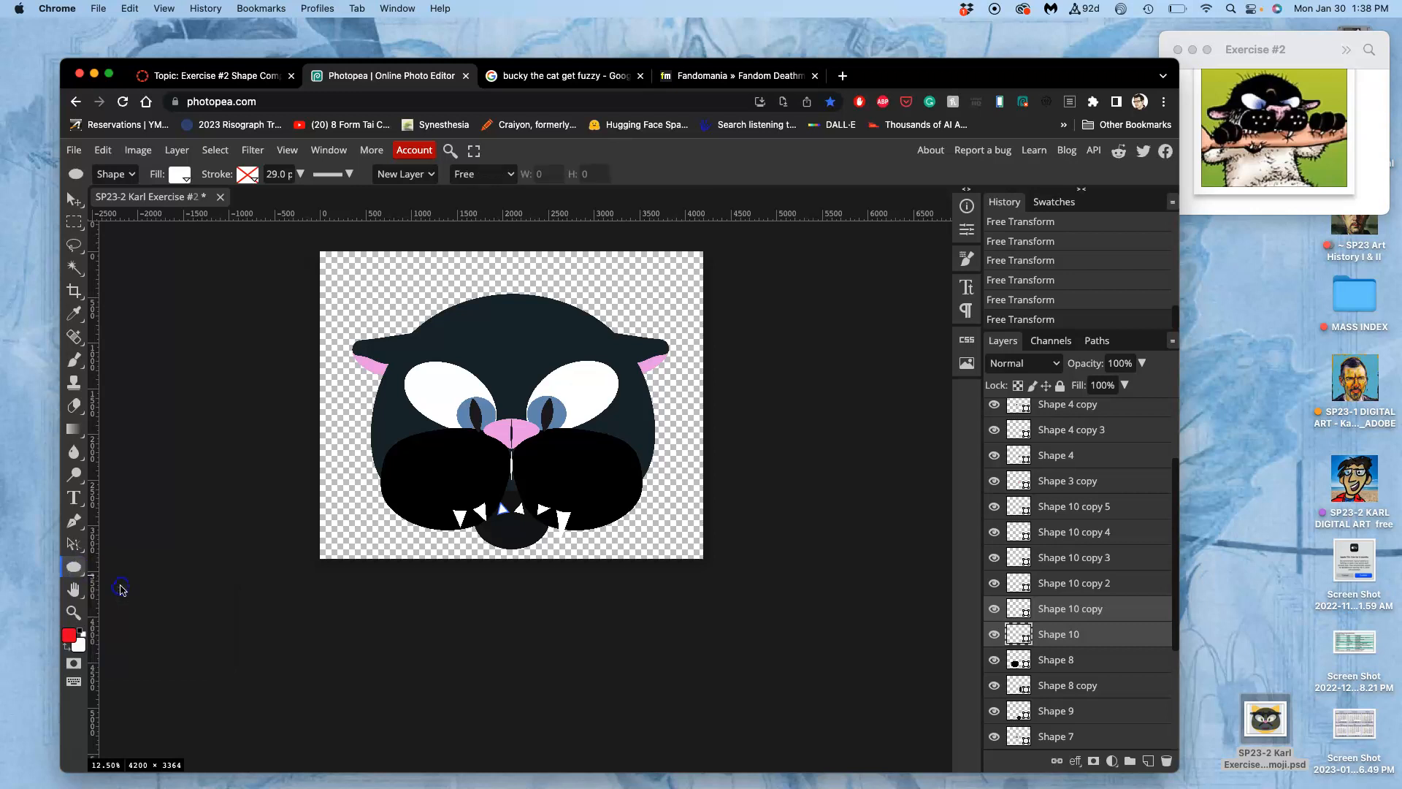
scroll(1102, 482, up, 4)
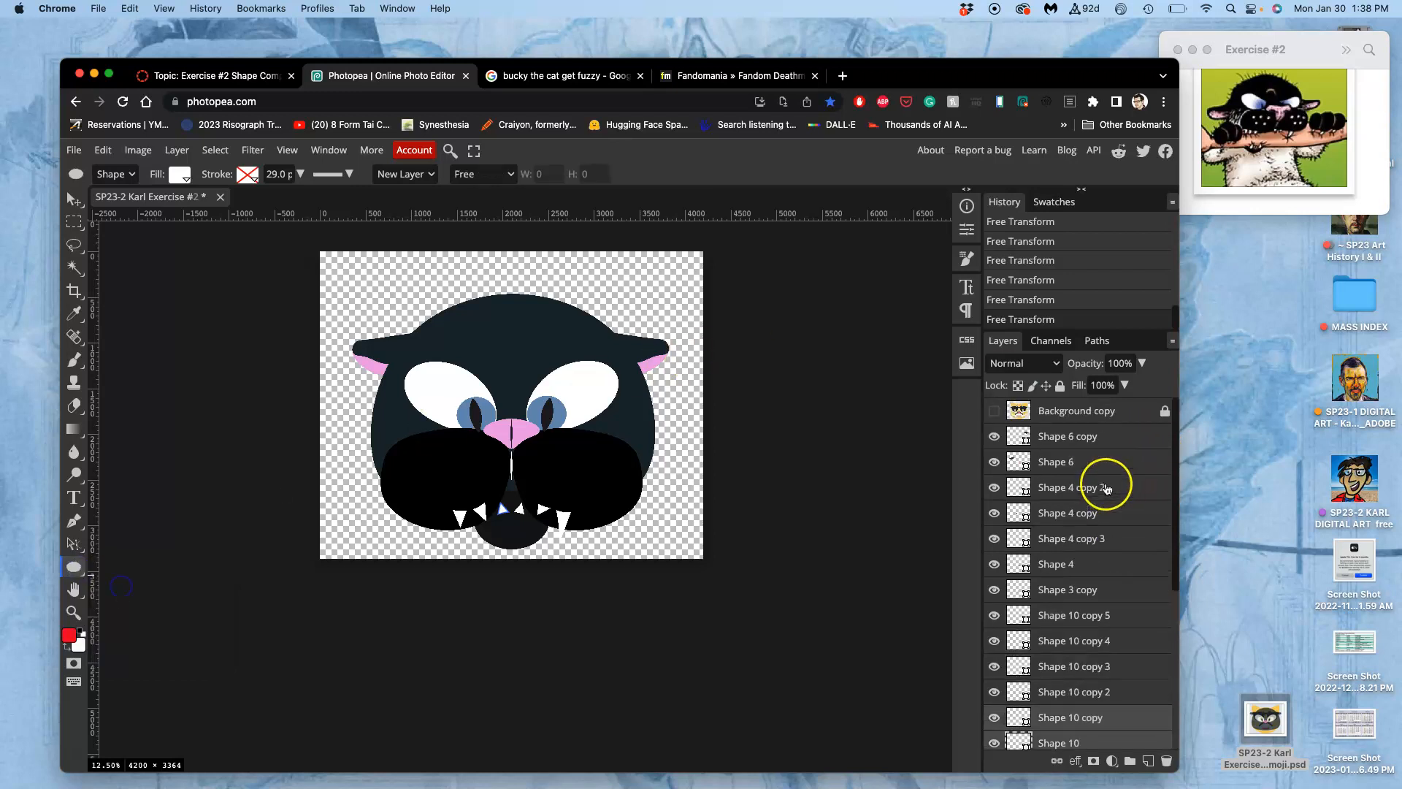
click(1063, 435)
drag(488, 339, 533, 370)
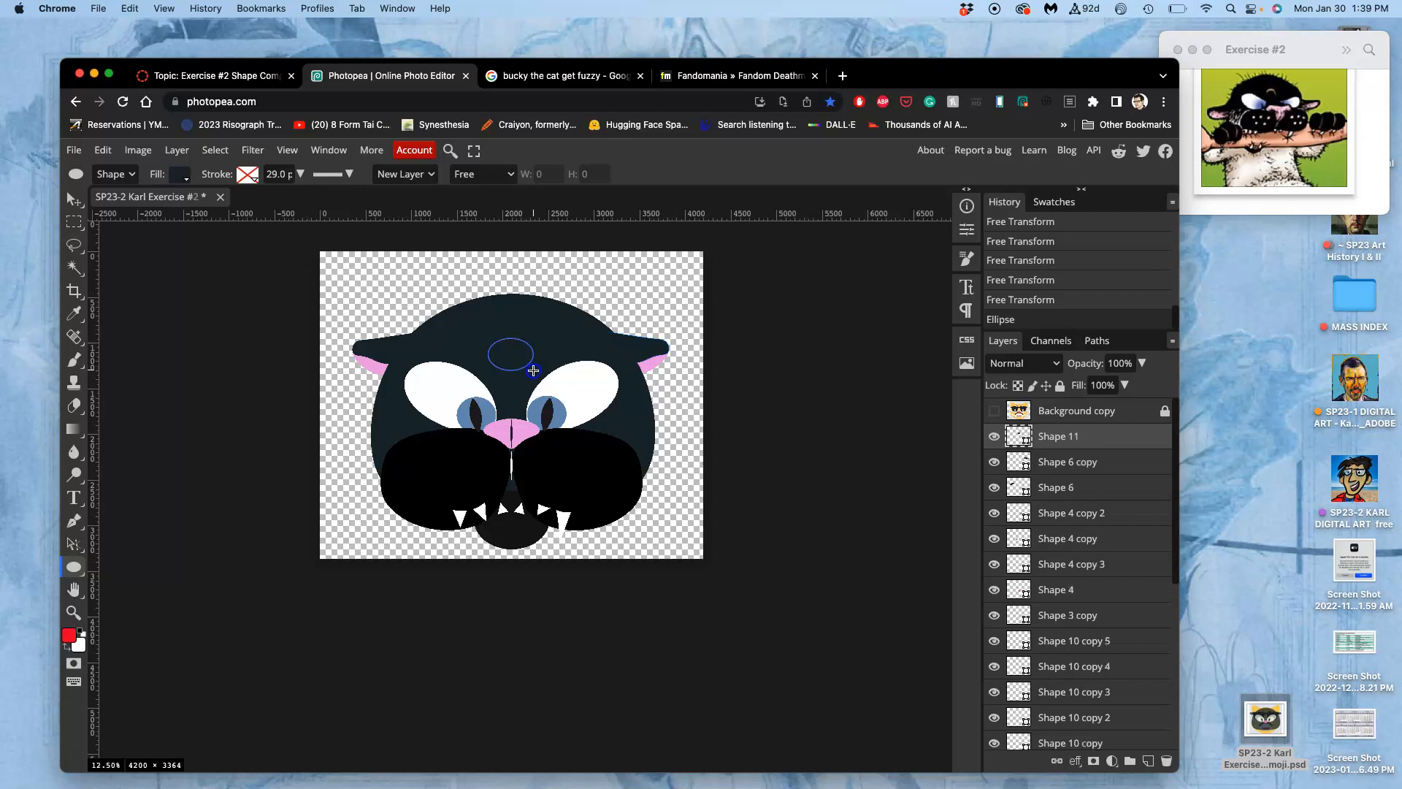
Step: Recolour the forehead ellipse to the light pink of the nose and inner ears
double_click(1019, 436)
drag(360, 305, 218, 296)
click(488, 293)
Step: Warp the pink forehead ellipse into an upward-curving arc by pulling its lower middle up and both upper corners slightly inward
scroll(517, 399, up, 5)
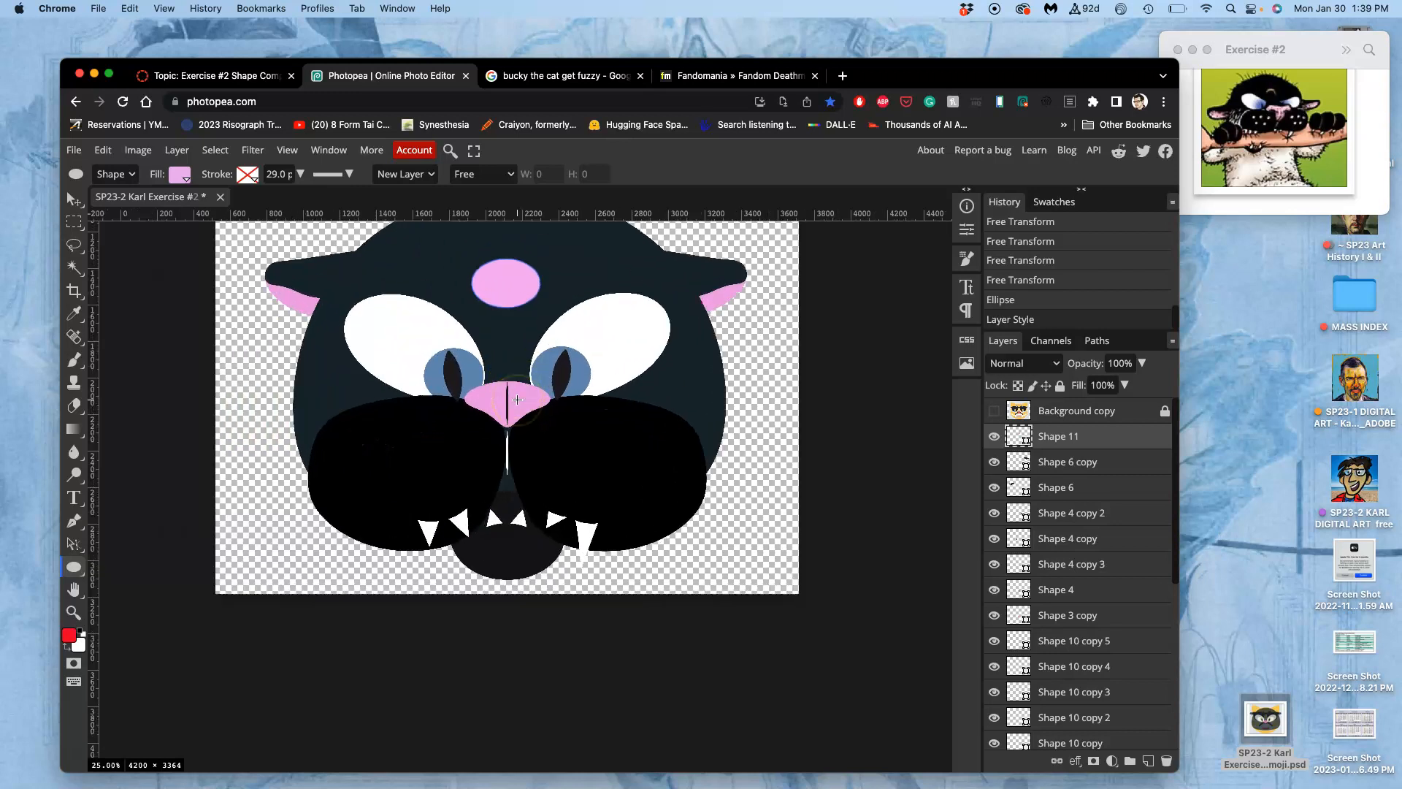
scroll(528, 404, up, 1)
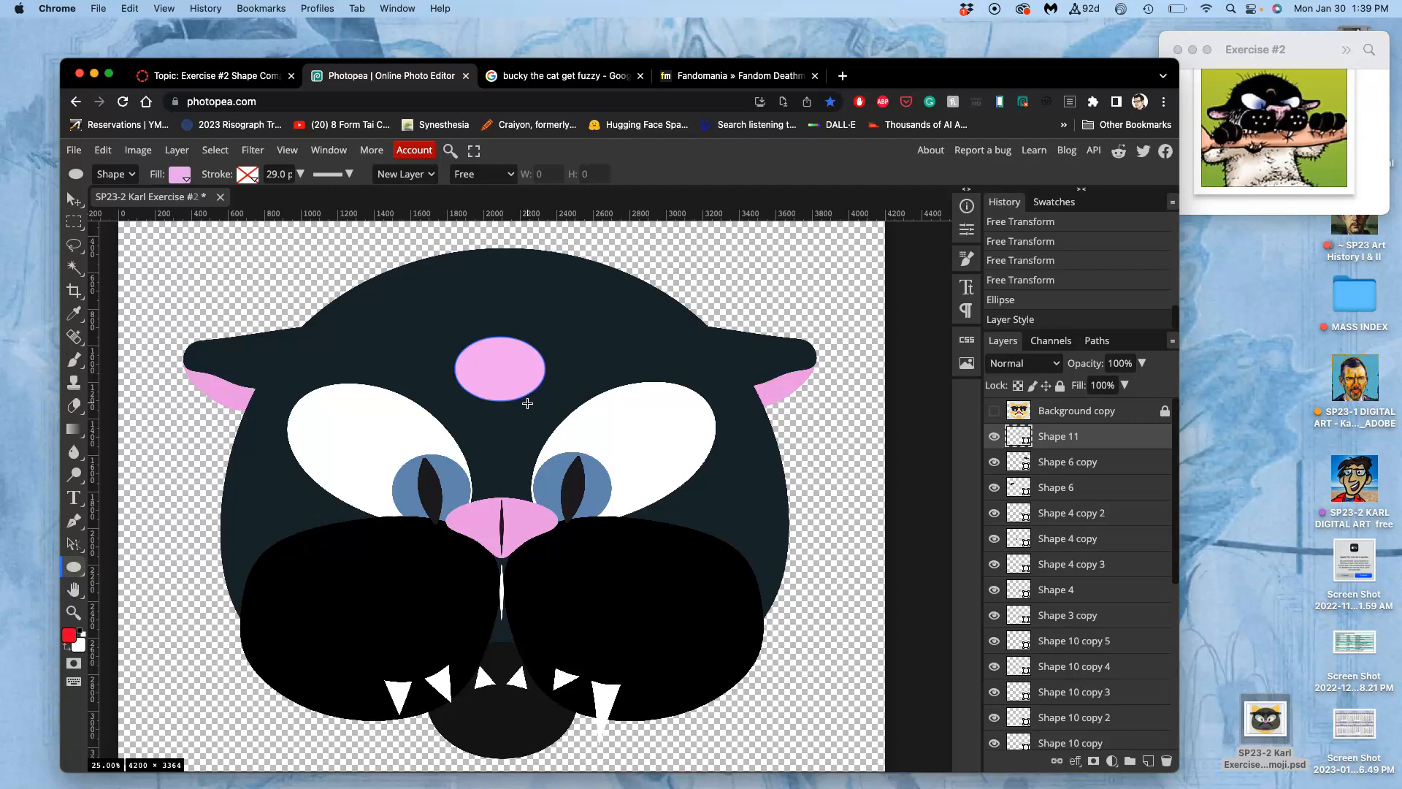
key(ctrl+t)
right_click(508, 388)
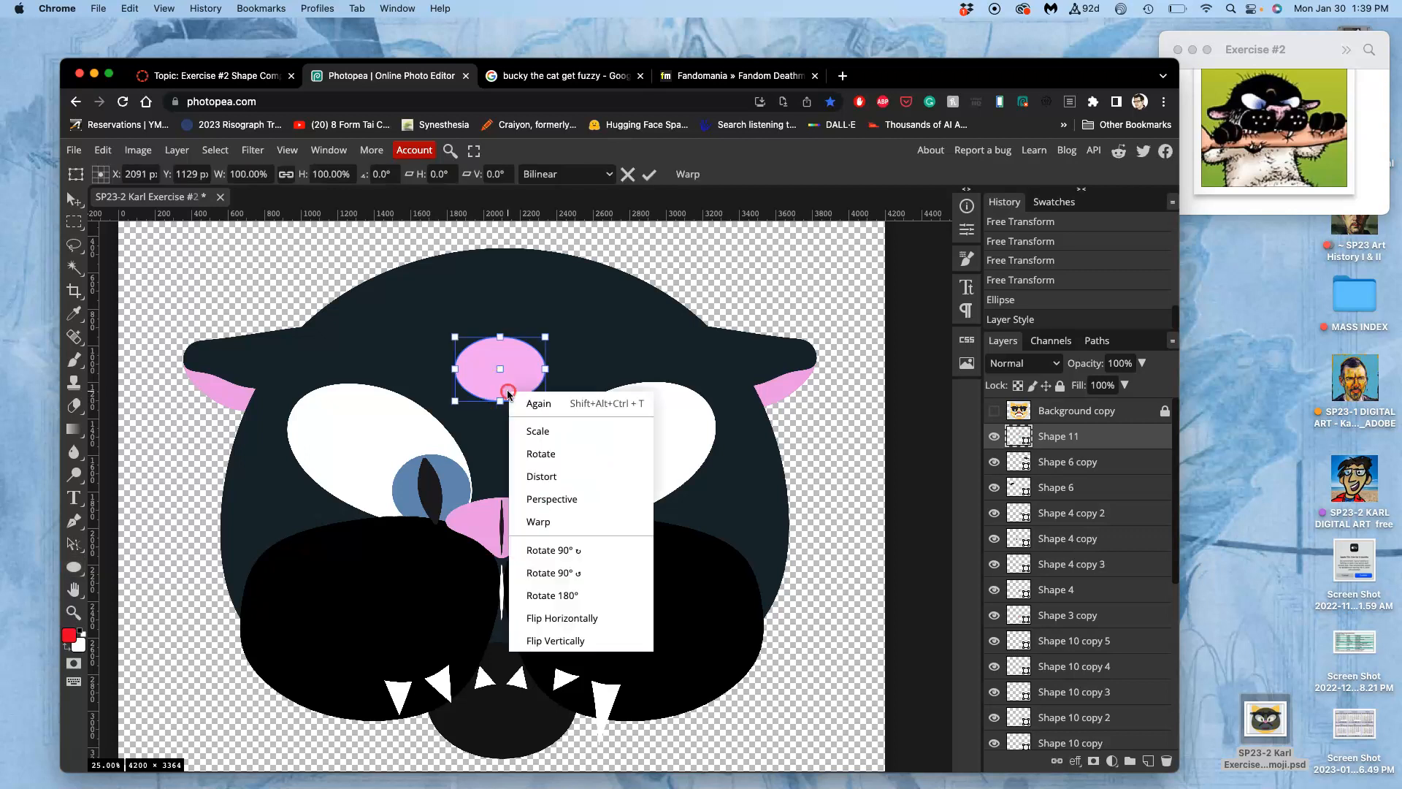
click(542, 522)
drag(497, 393, 497, 355)
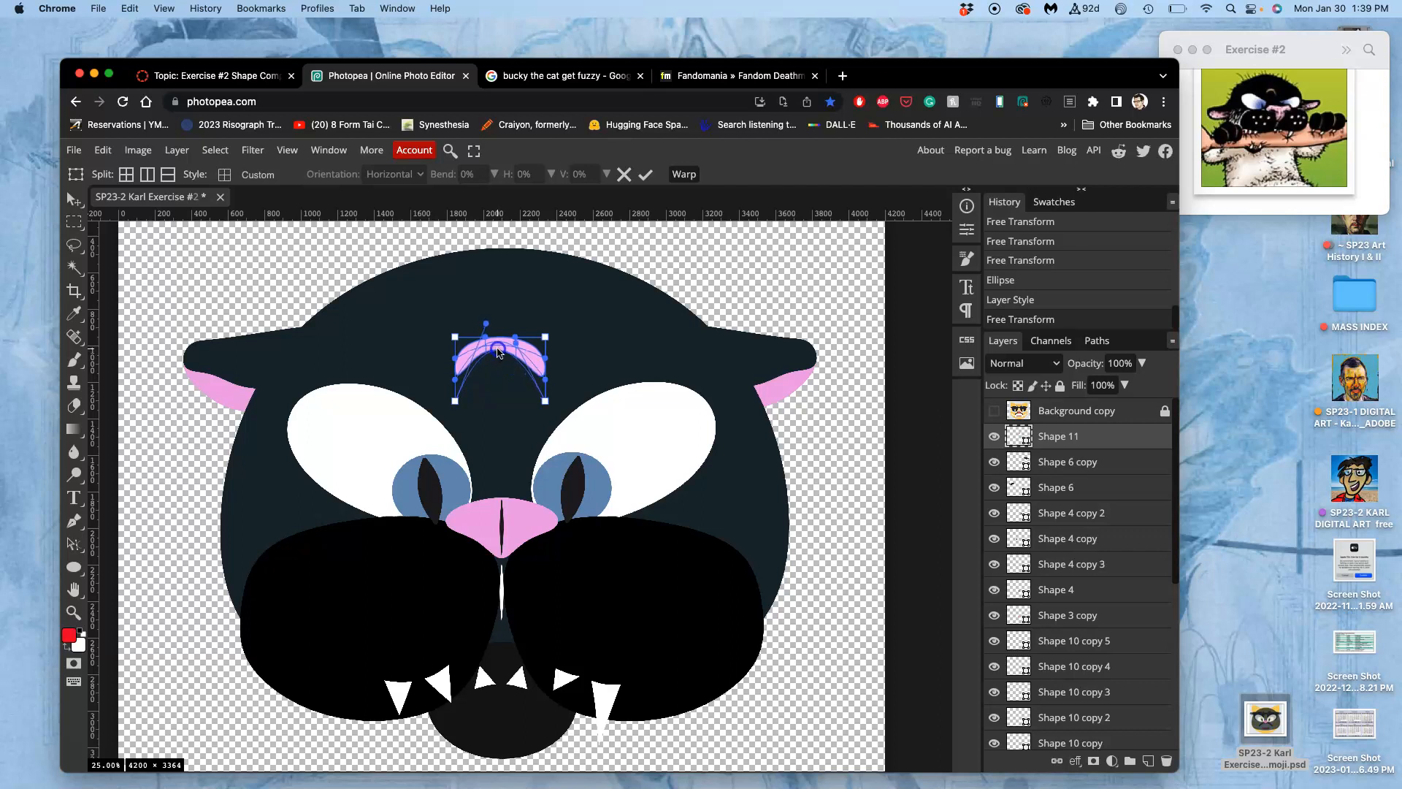
drag(498, 352, 500, 352)
click(456, 337)
drag(456, 337, 458, 339)
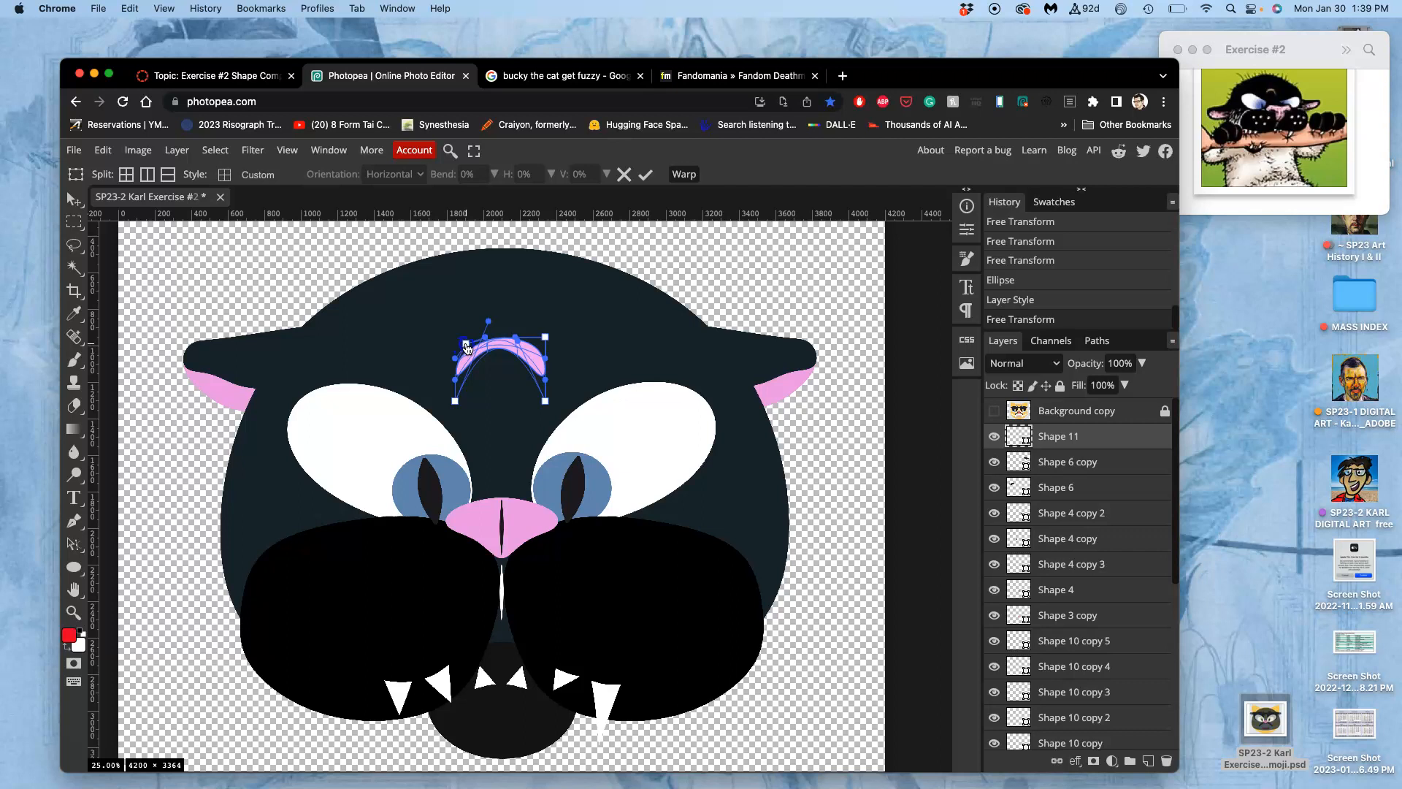
drag(546, 338, 537, 342)
key(Return)
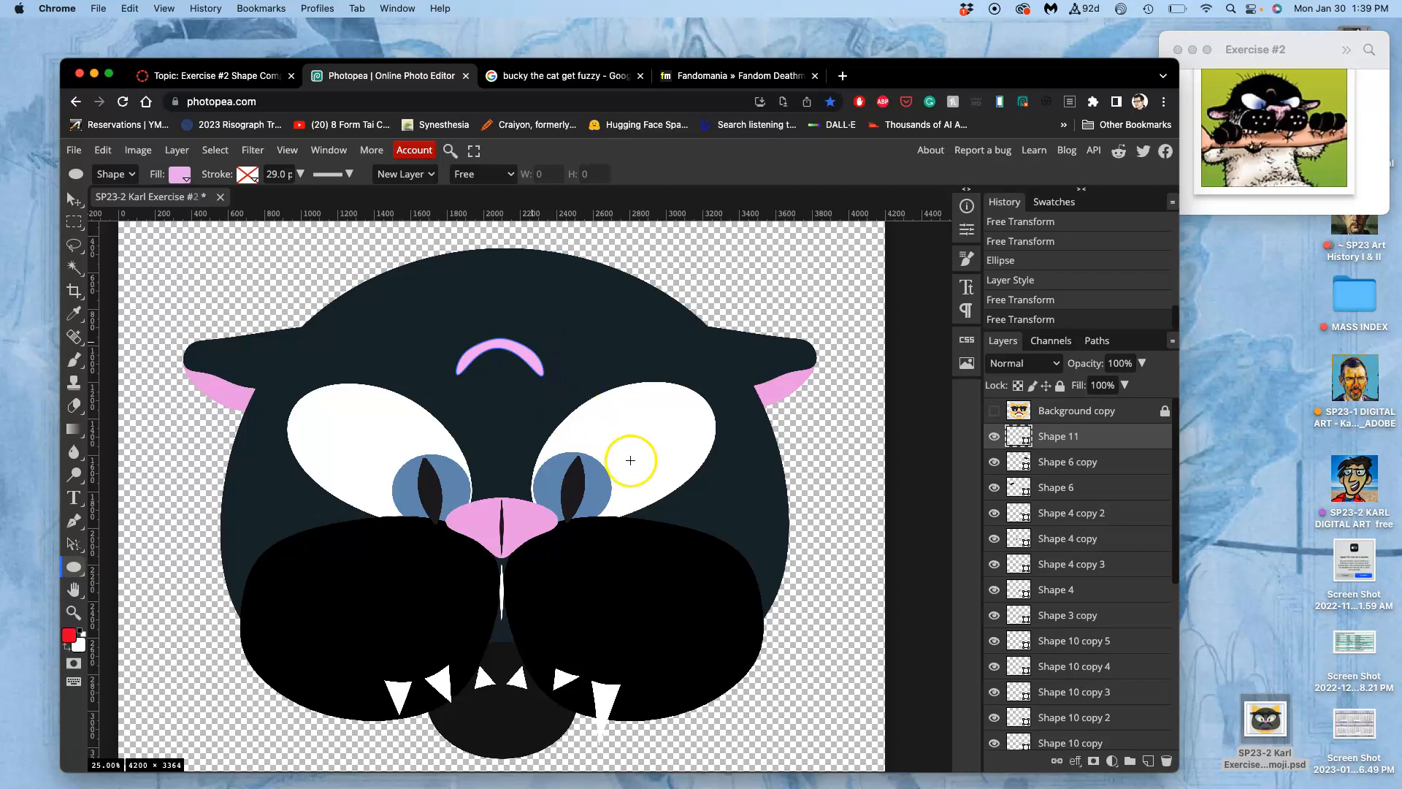
Step: Move the pink forehead arc slightly down toward the eyes, keeping it centred
scroll(614, 505, down, 1)
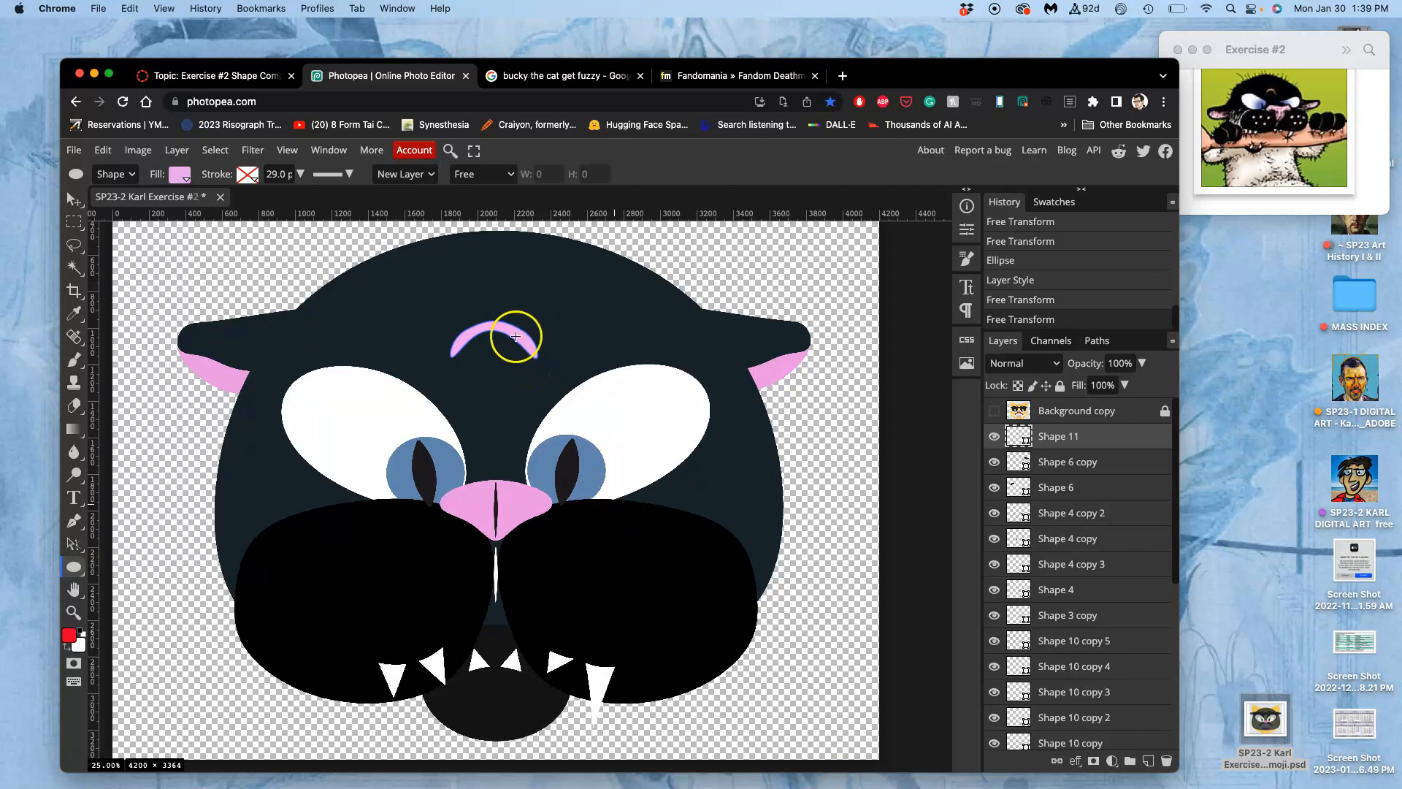
click(74, 199)
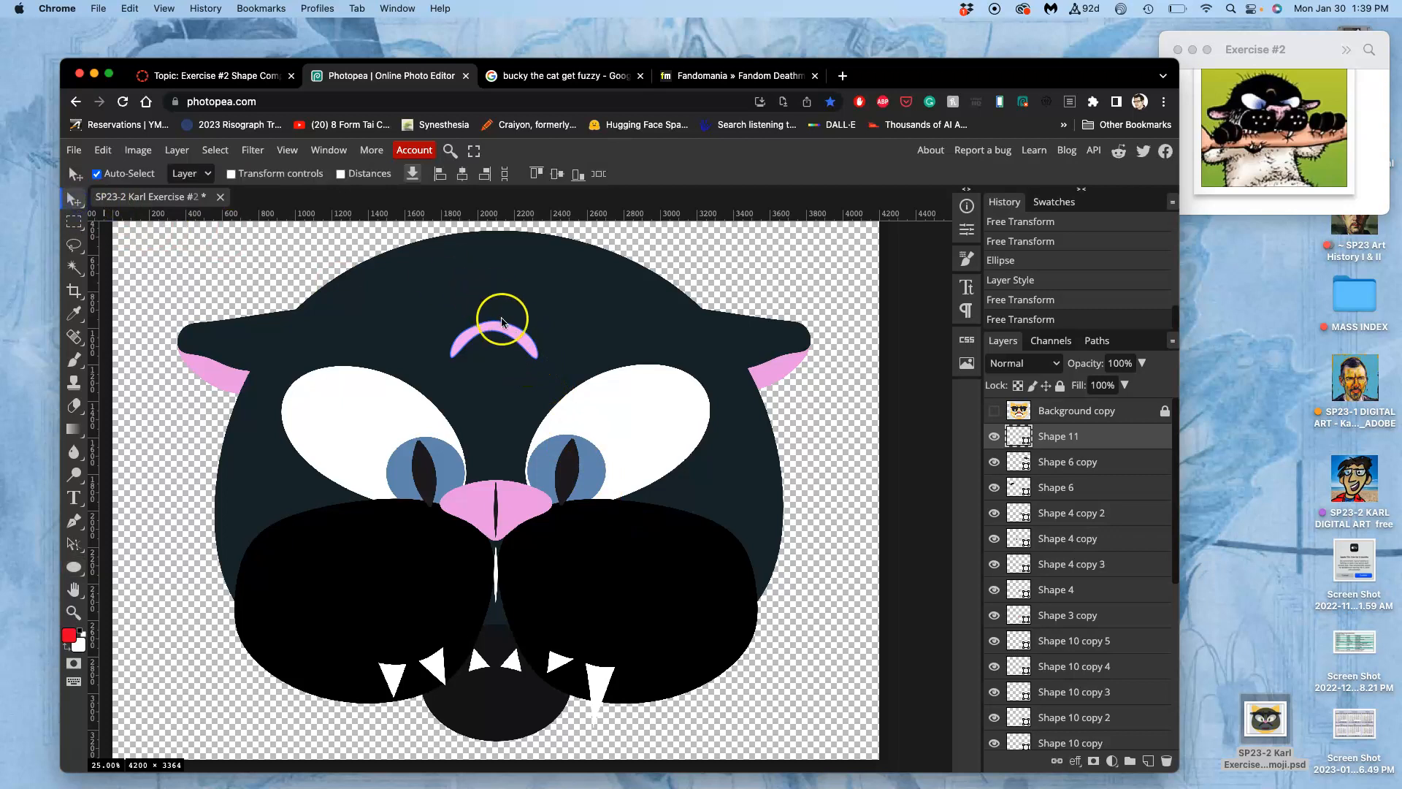
drag(511, 336, 536, 357)
Step: Enlarge both dark outer ears together with the right ear's pink inner shape to about 115.87%, keeping them level
scroll(570, 396, down, 1)
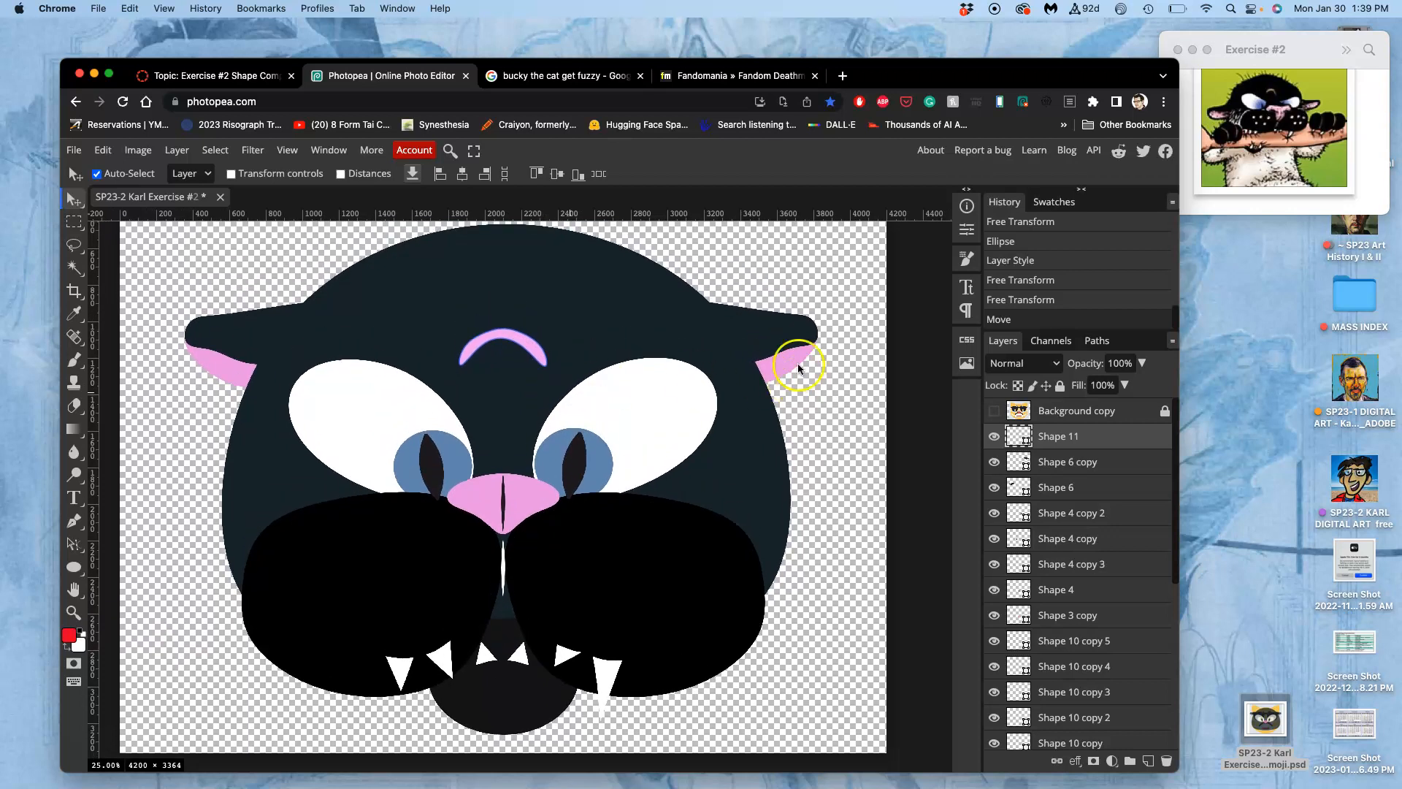
click(787, 337)
click(791, 356)
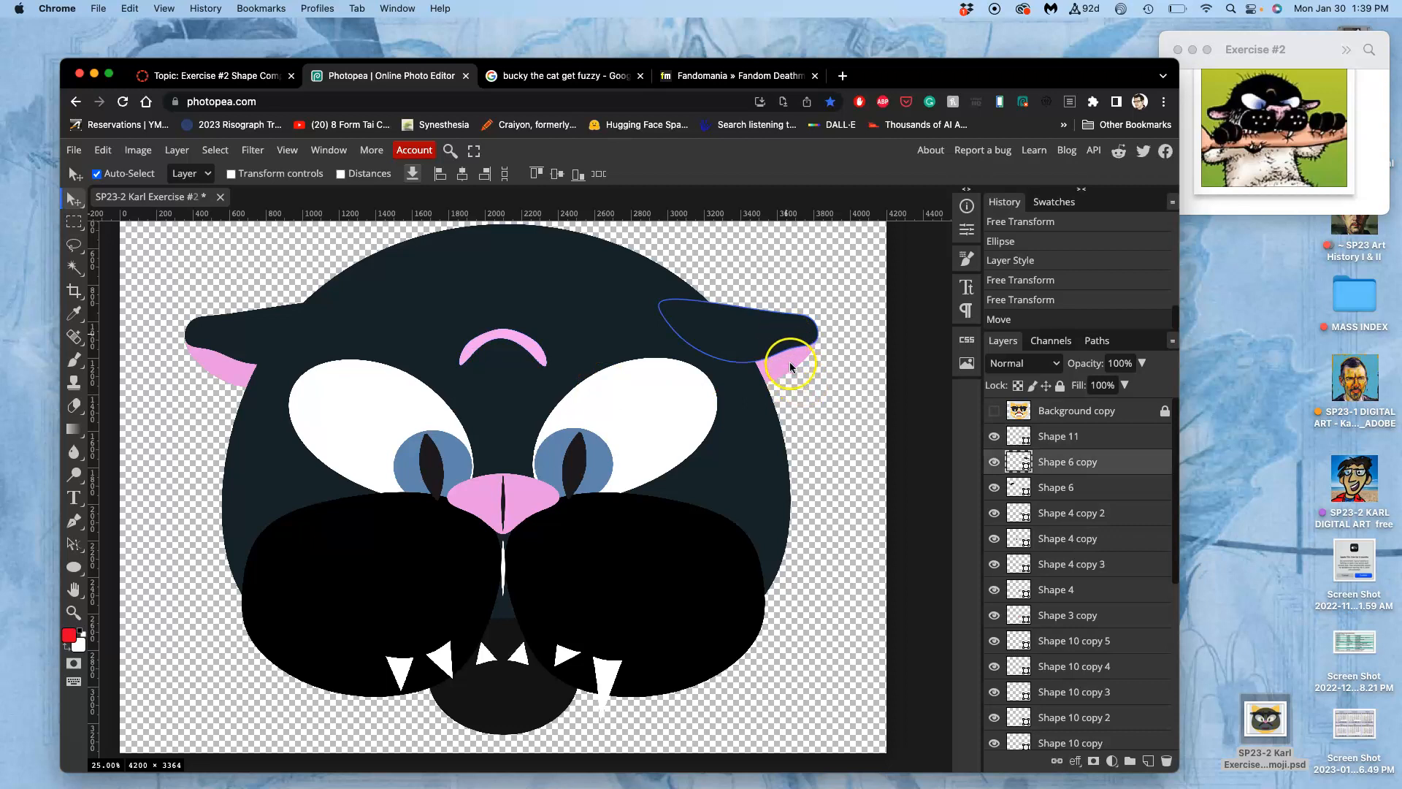
click(790, 361)
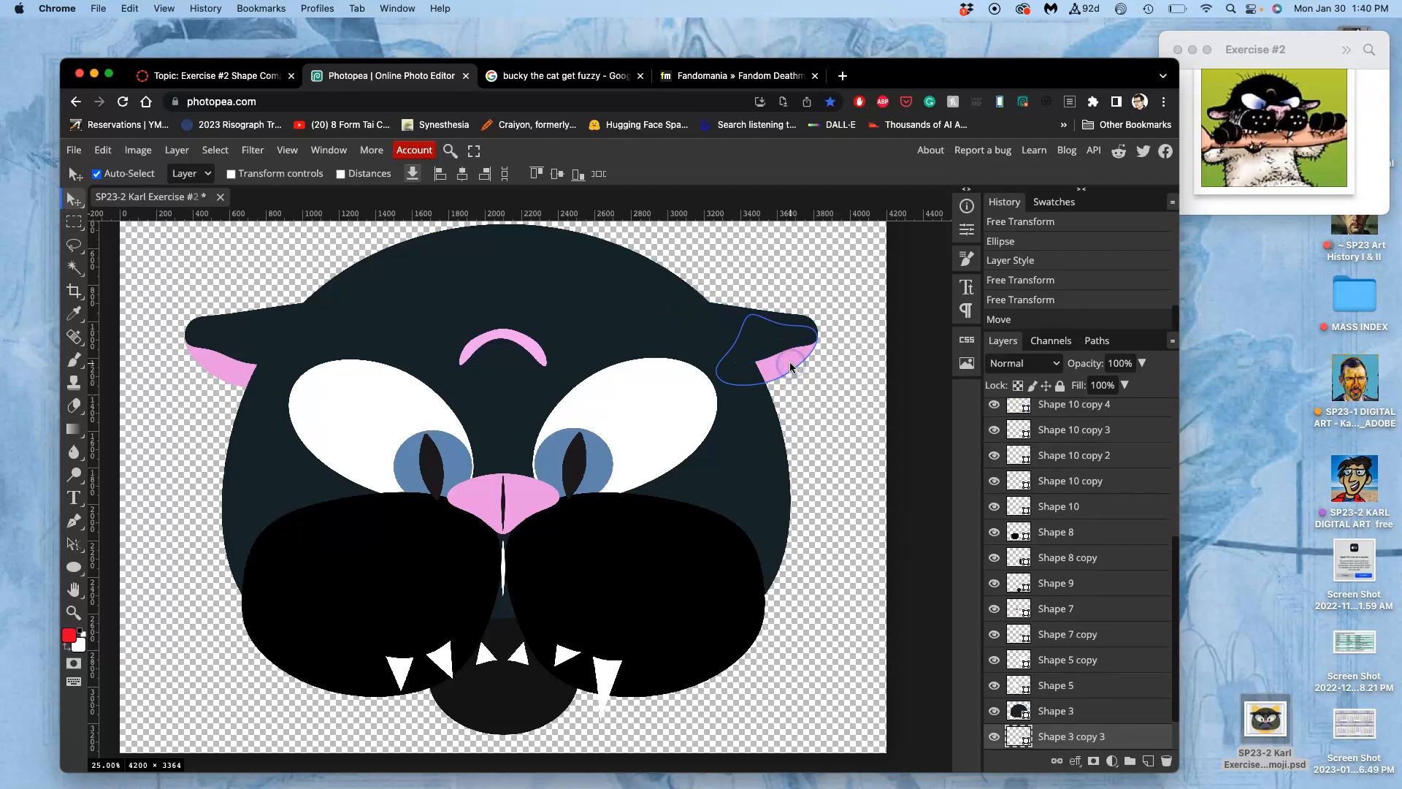
click(797, 327)
click(732, 322)
click(734, 325)
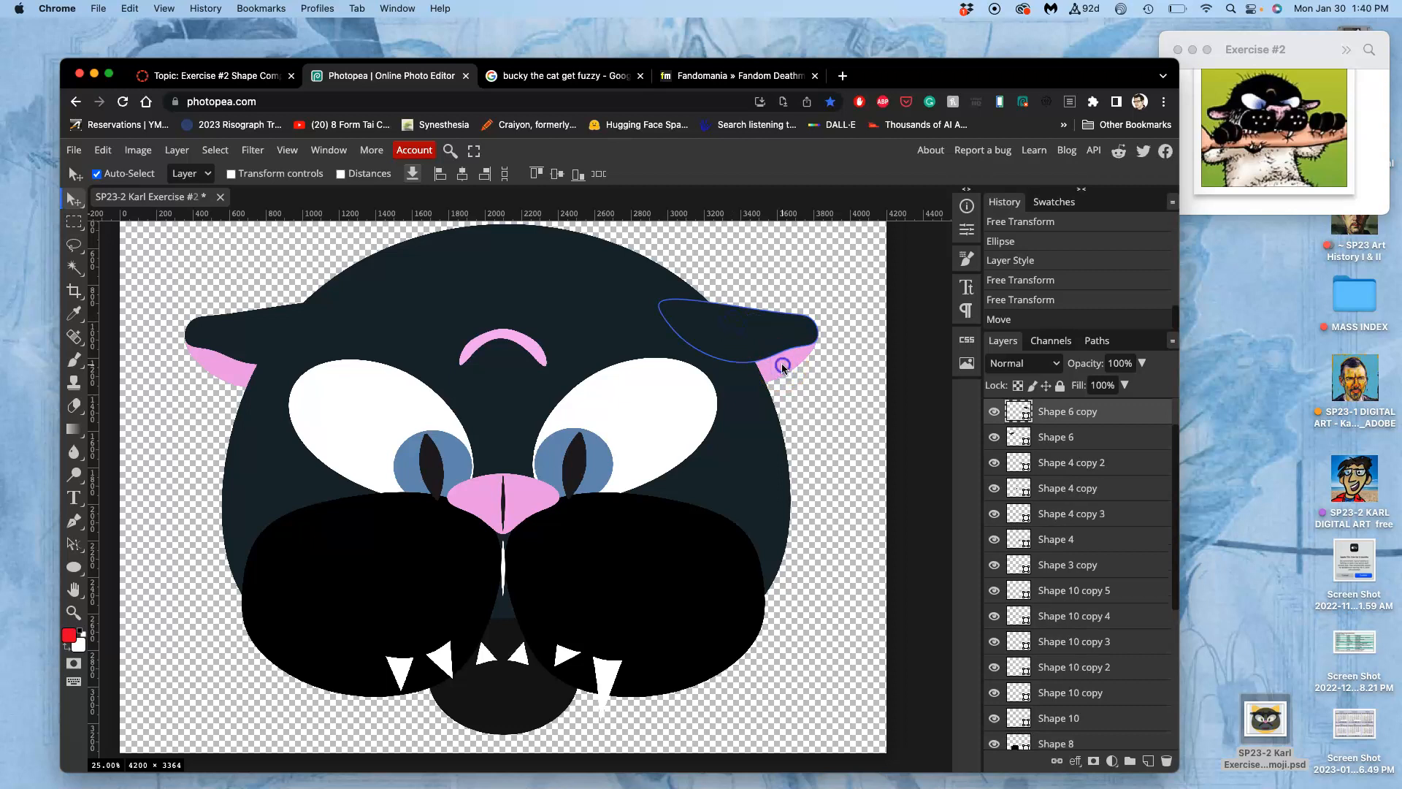
shift+click(250, 332)
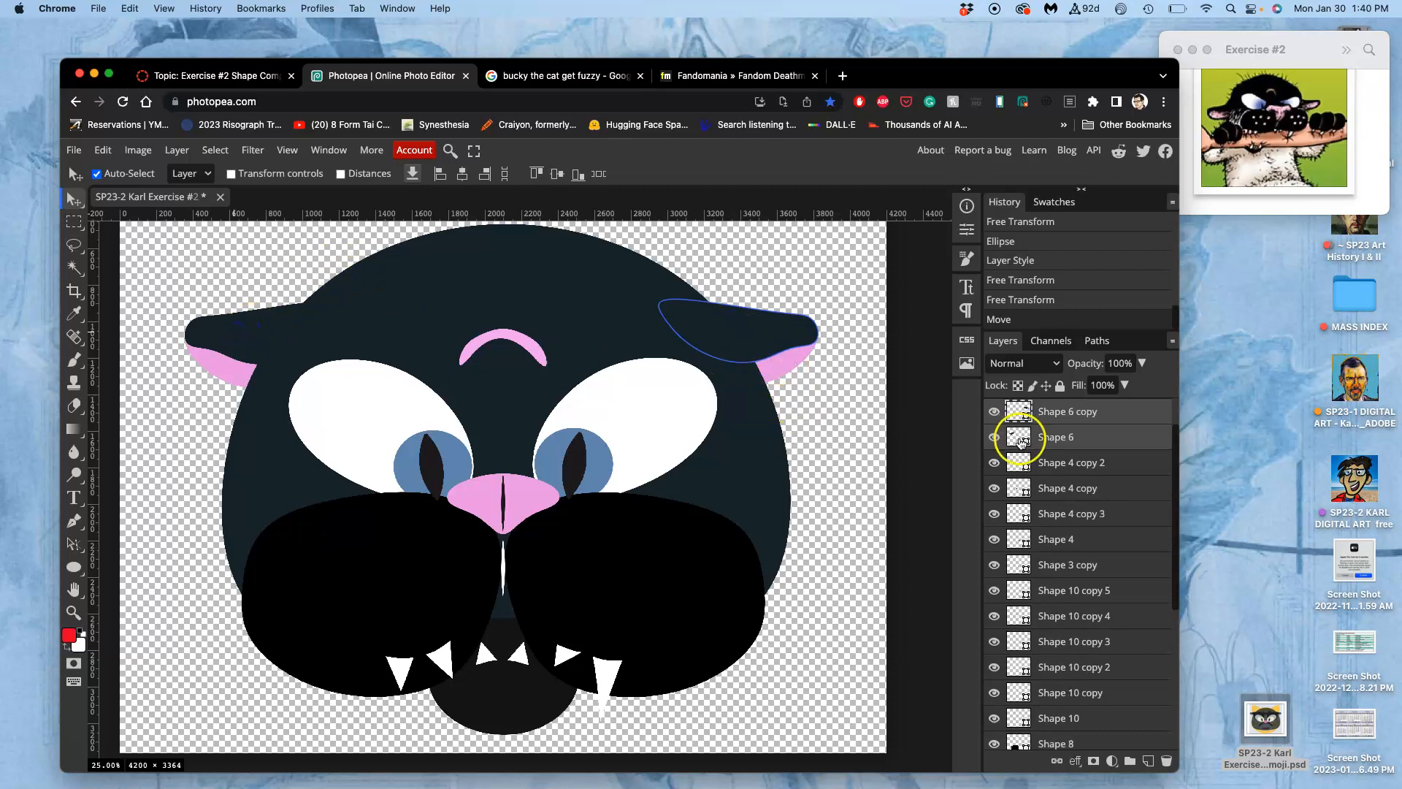
scroll(1017, 436, up, 1)
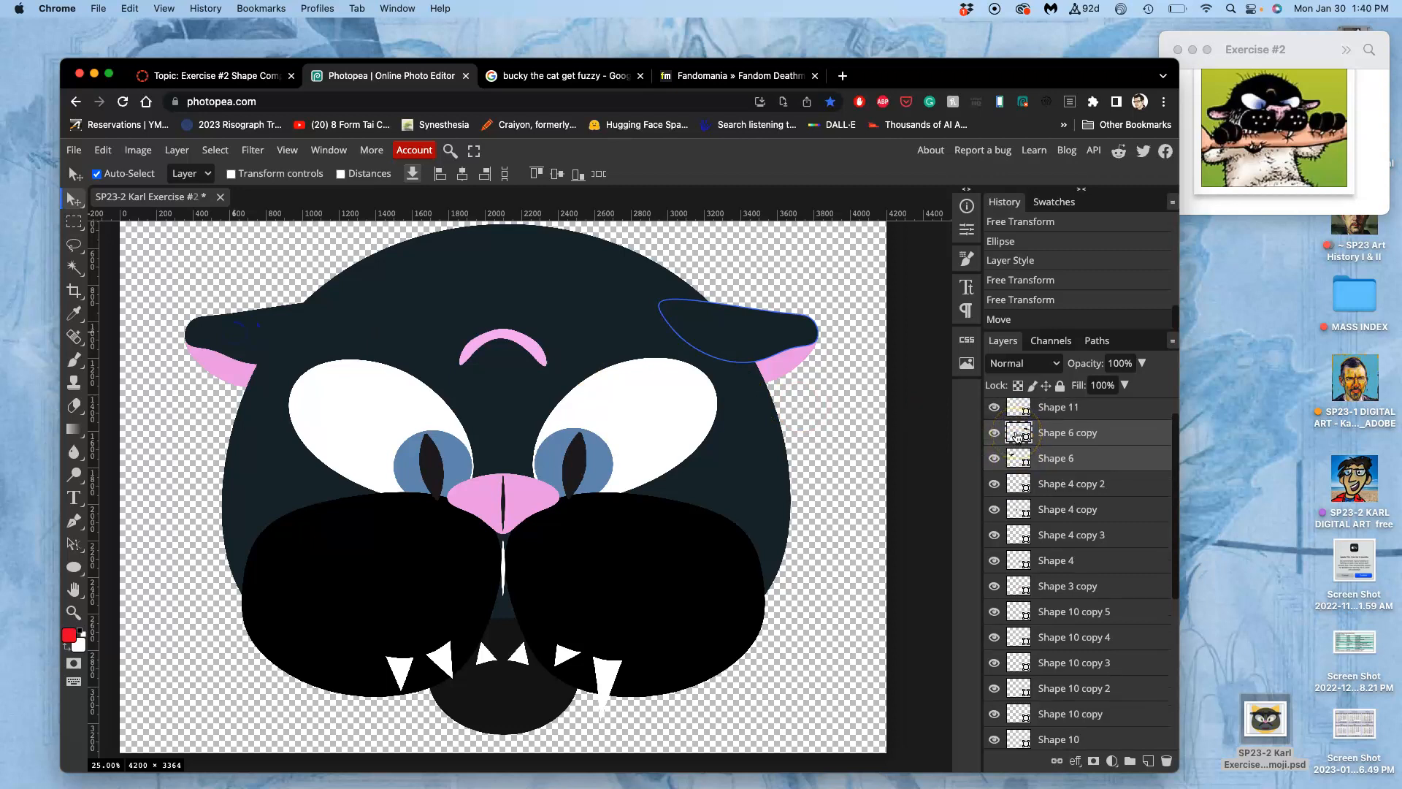
key(ctrl+t)
drag(820, 335, 869, 354)
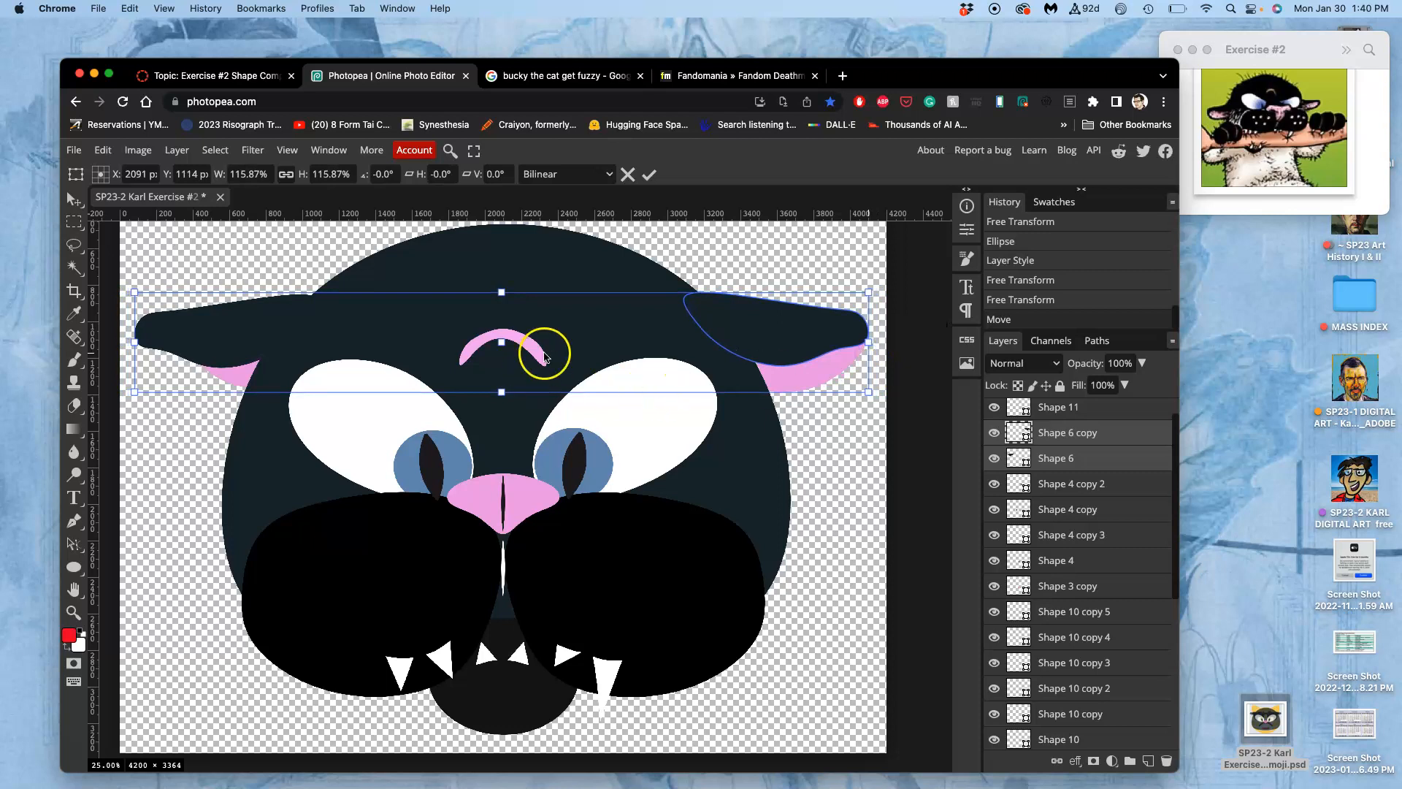
click(237, 379)
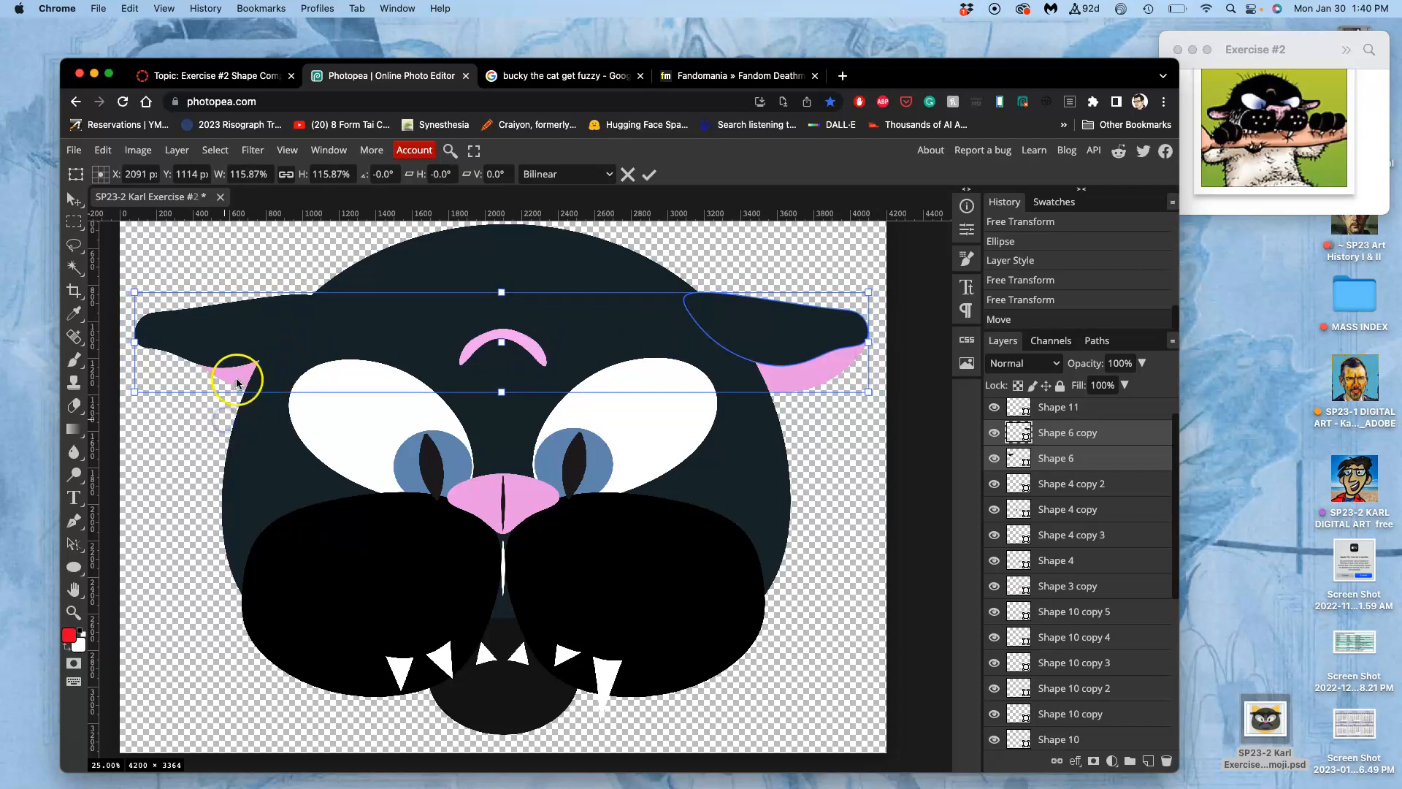
key(Return)
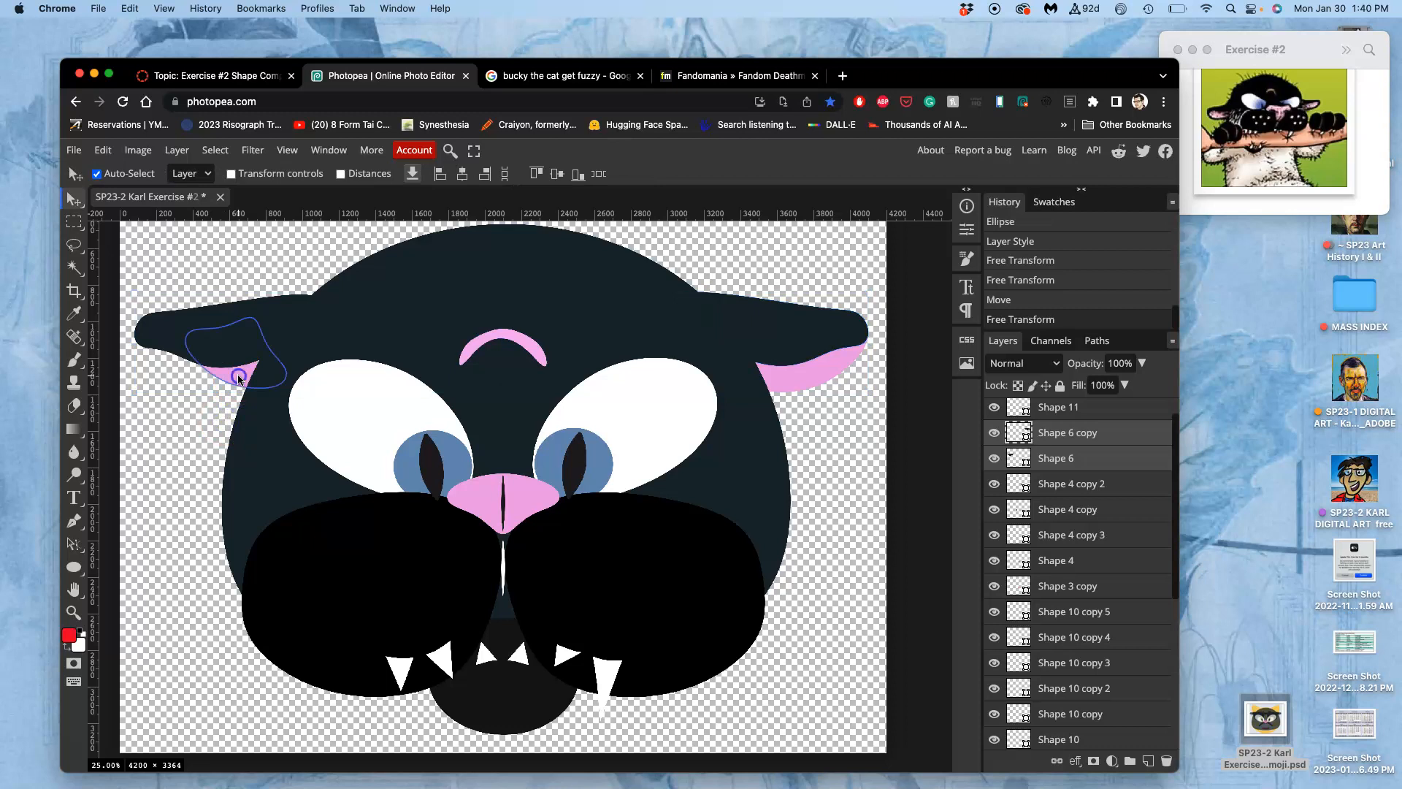
Step: Stretch the left ear's pink inner shape outward to about 150% width, reaching the dark ear's tip
click(238, 374)
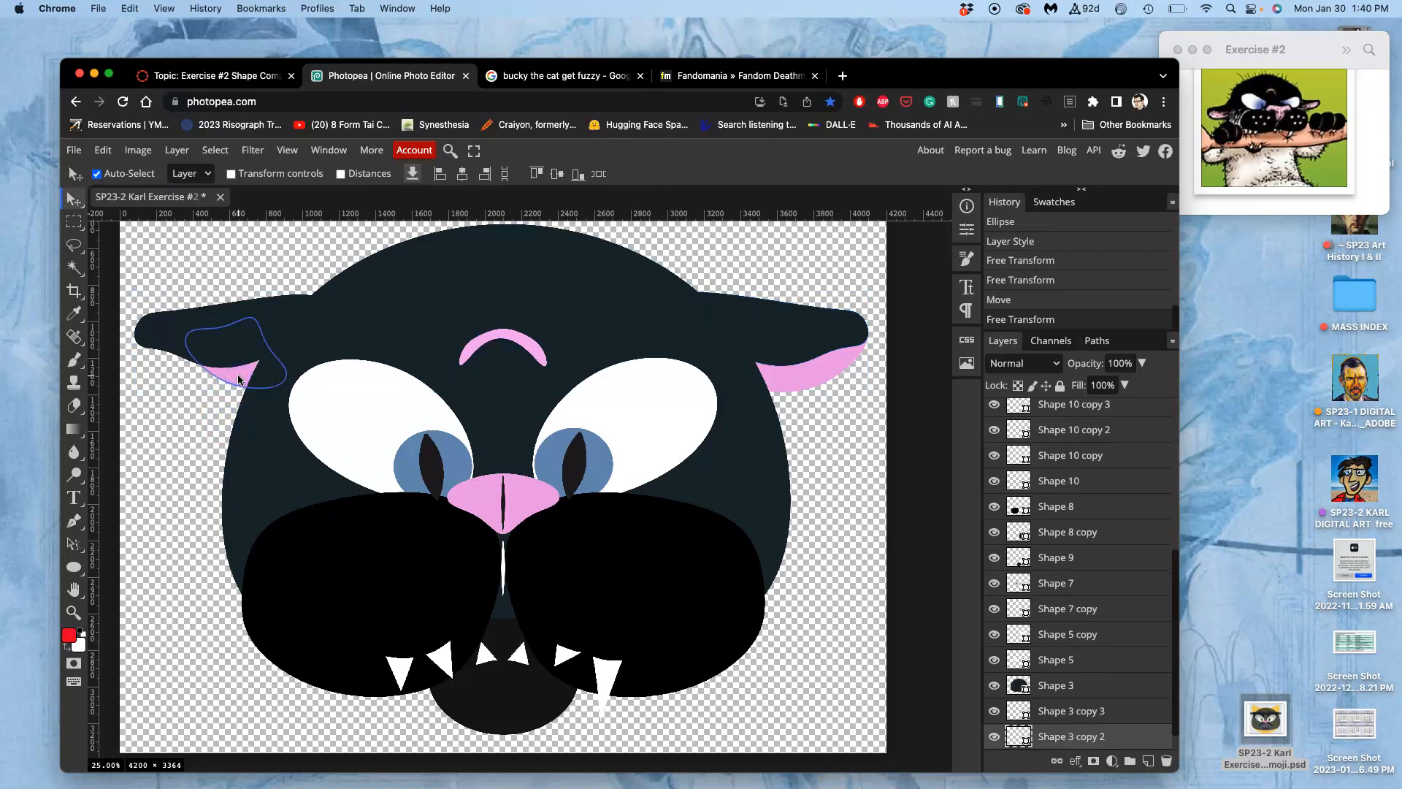
key(super+t)
drag(185, 353, 135, 359)
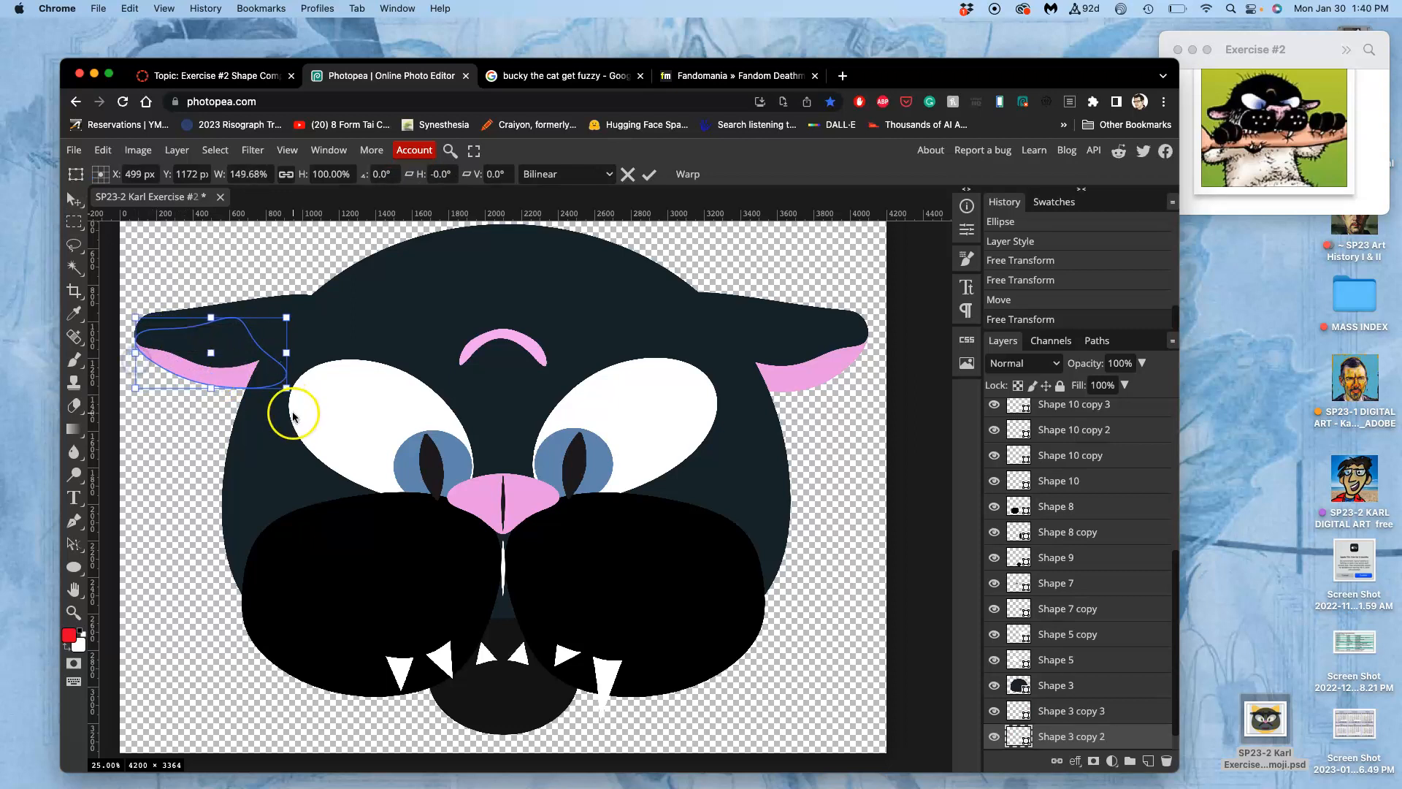
key(Return)
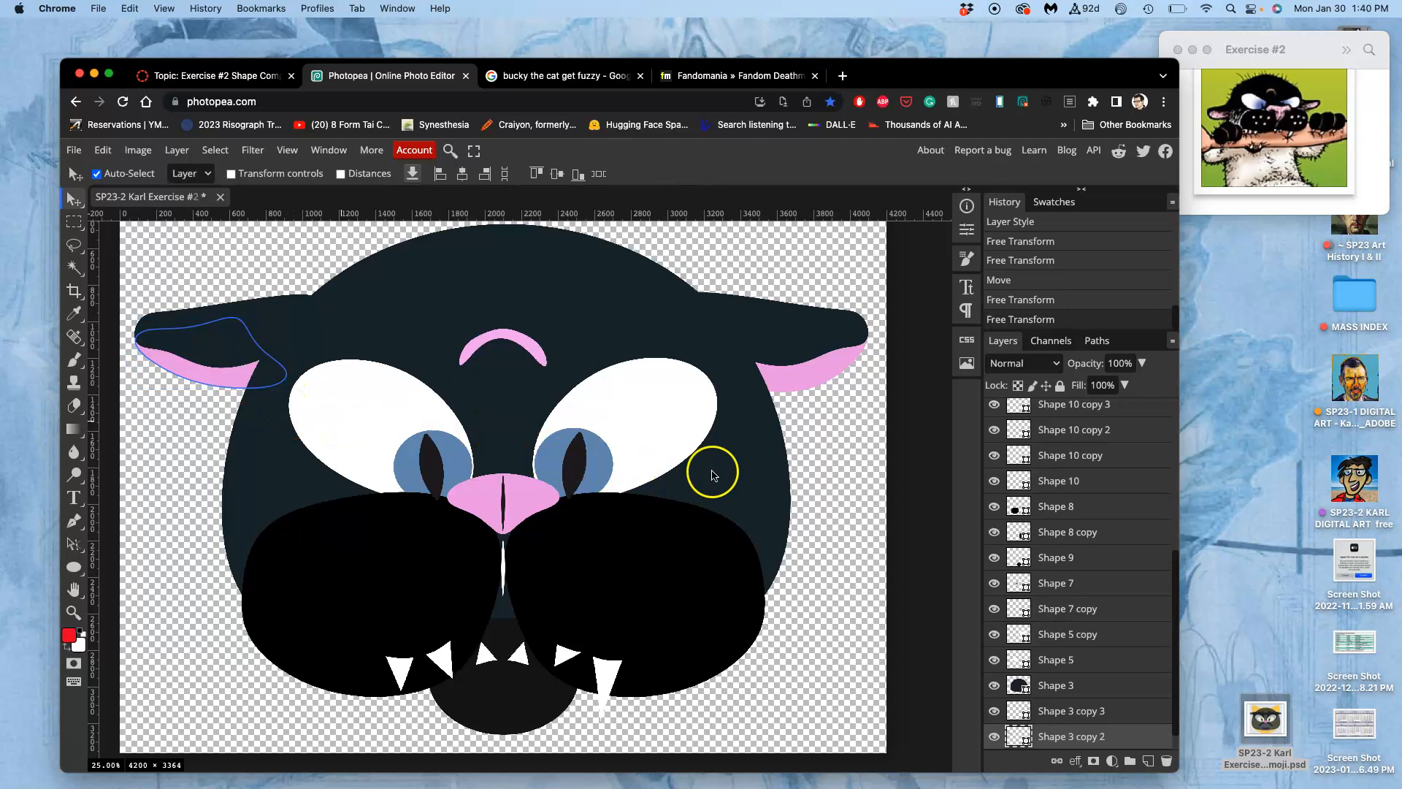
click(794, 476)
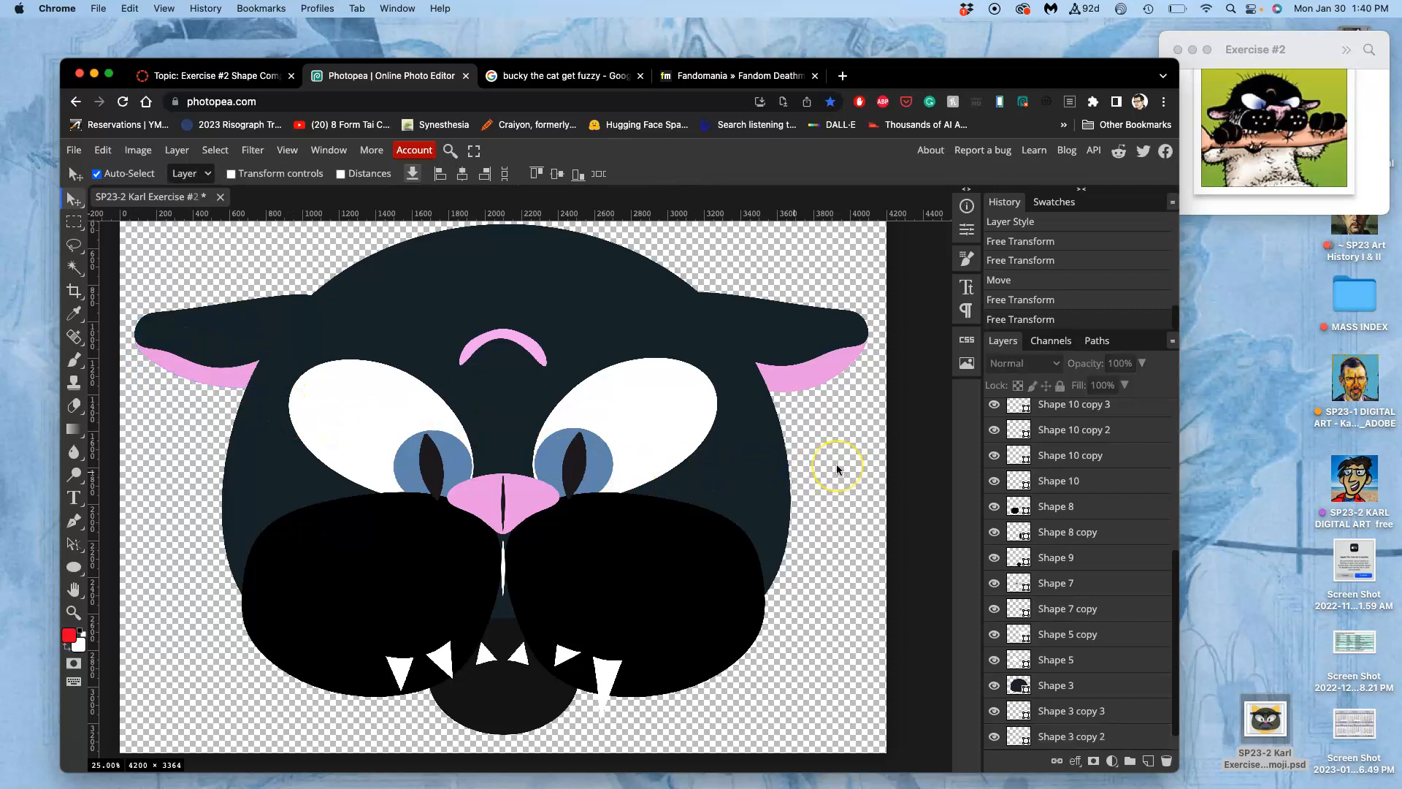
Step: Warp the dark head shape so both sides pull inward at cheek level, narrowing the face beside the eyes
click(758, 466)
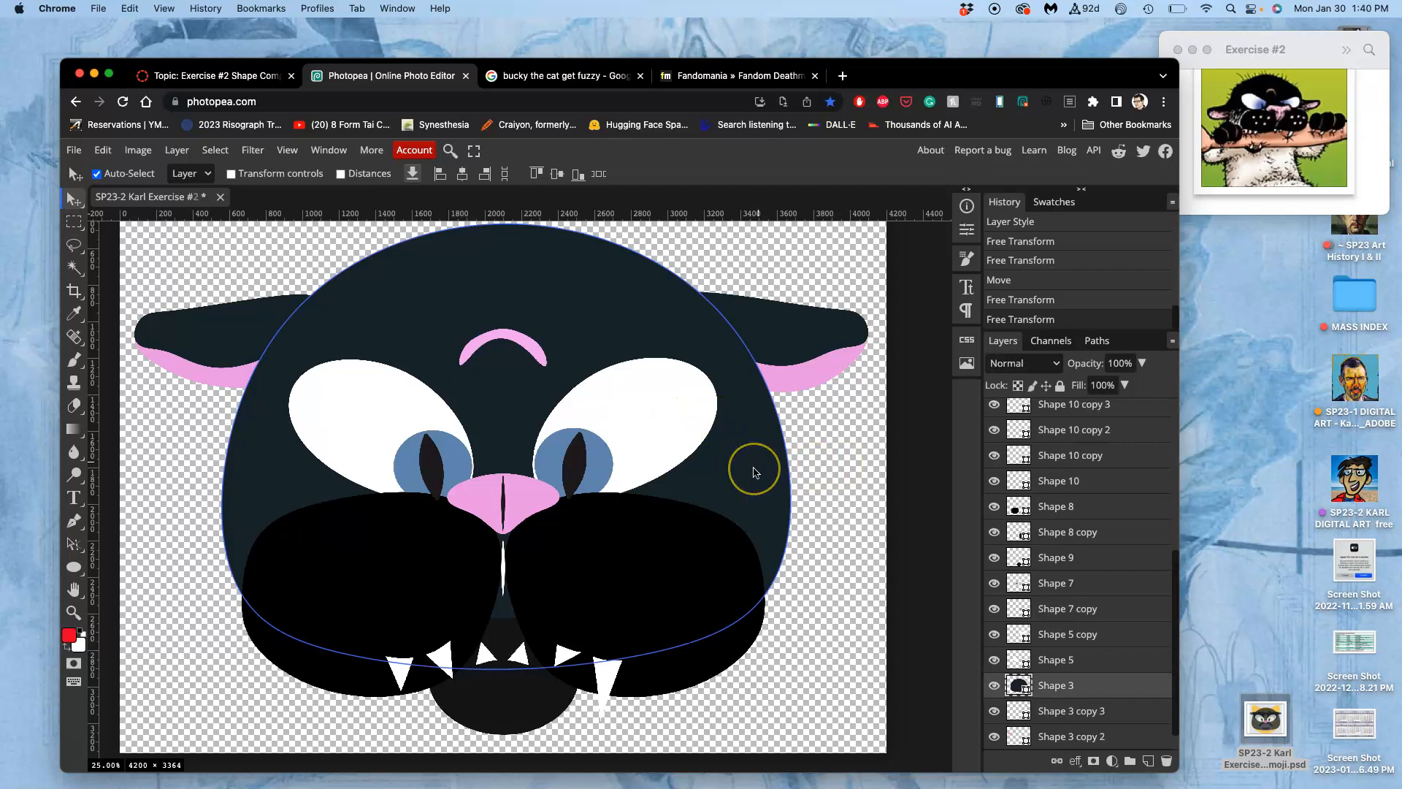
key(ctrl+alt+t)
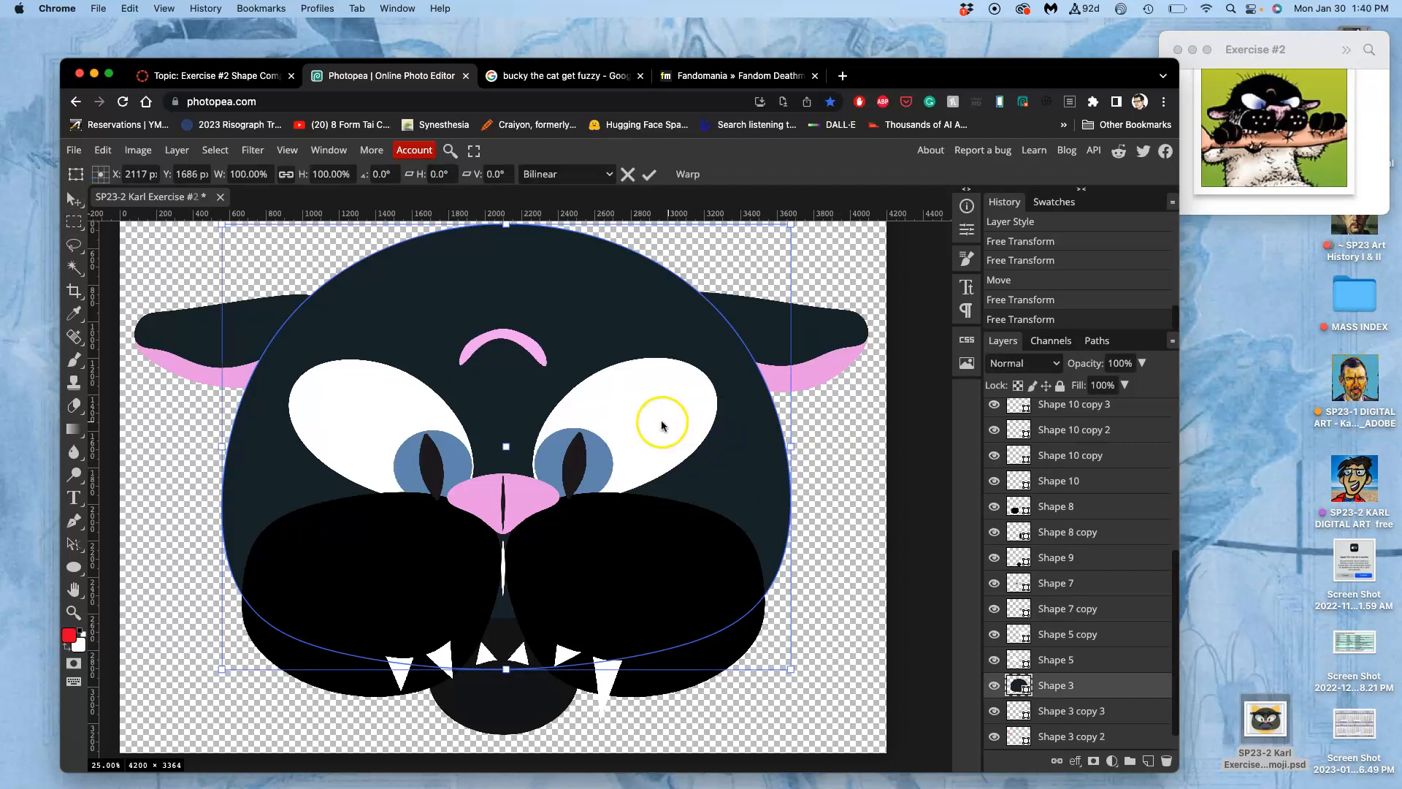
right_click(553, 387)
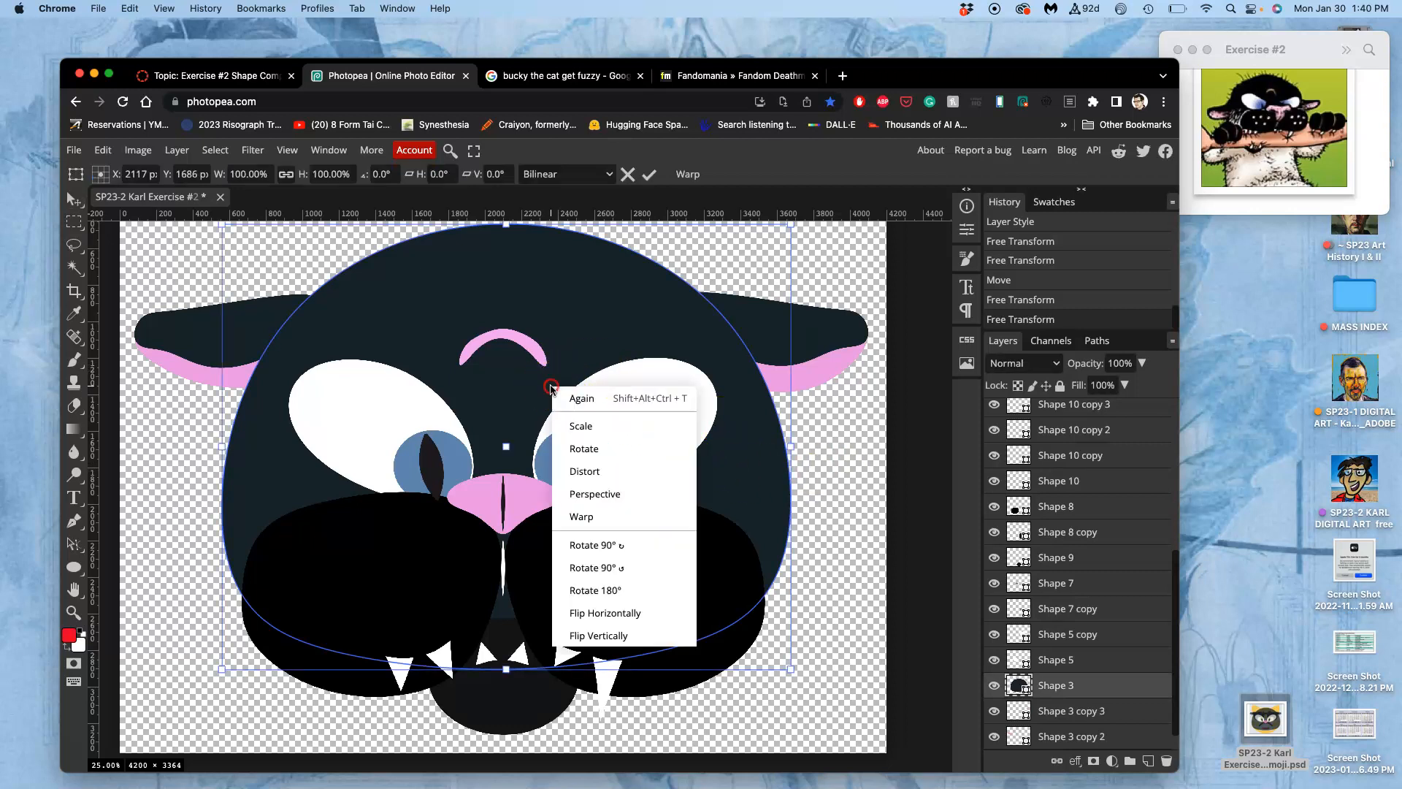
click(585, 517)
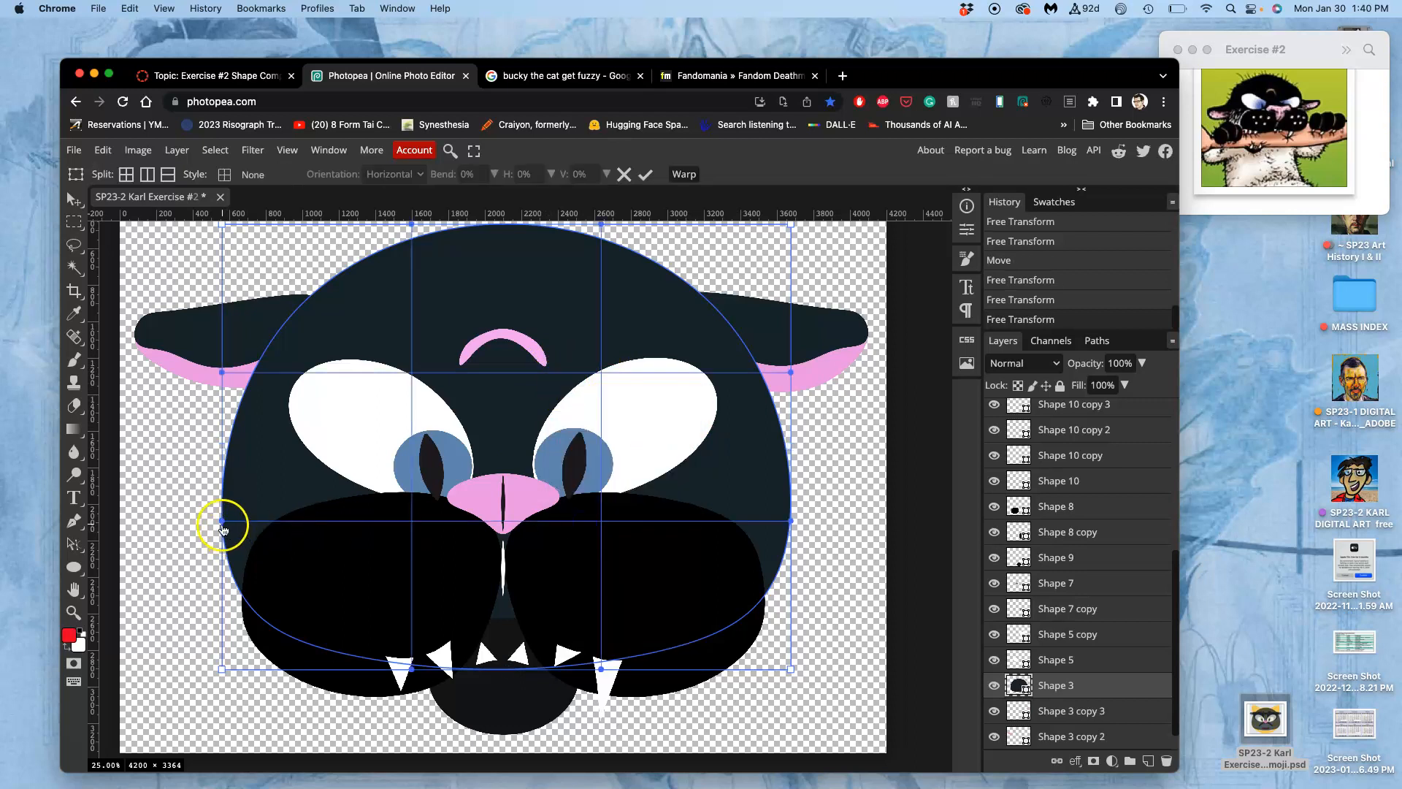
drag(236, 517, 291, 470)
drag(222, 372, 212, 375)
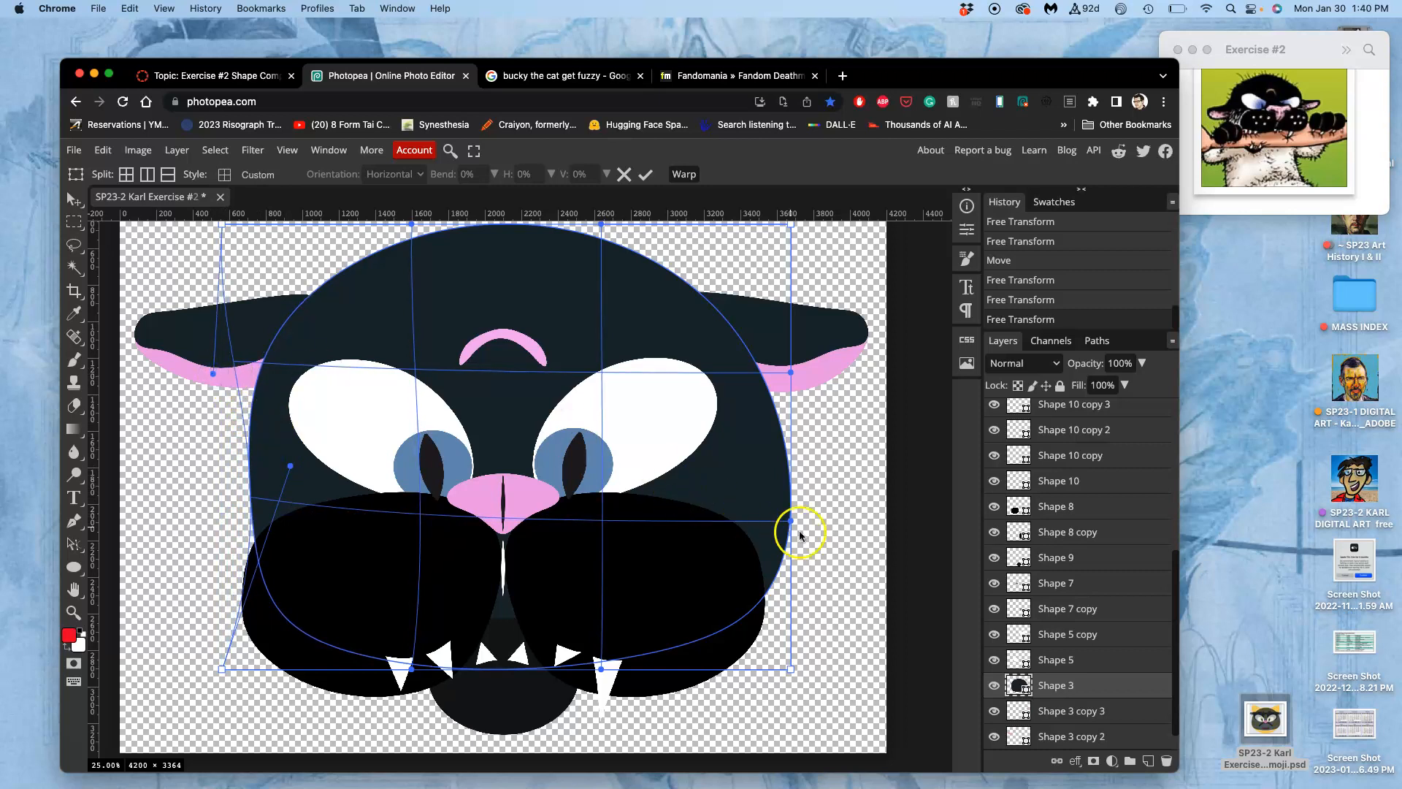
drag(793, 524, 716, 477)
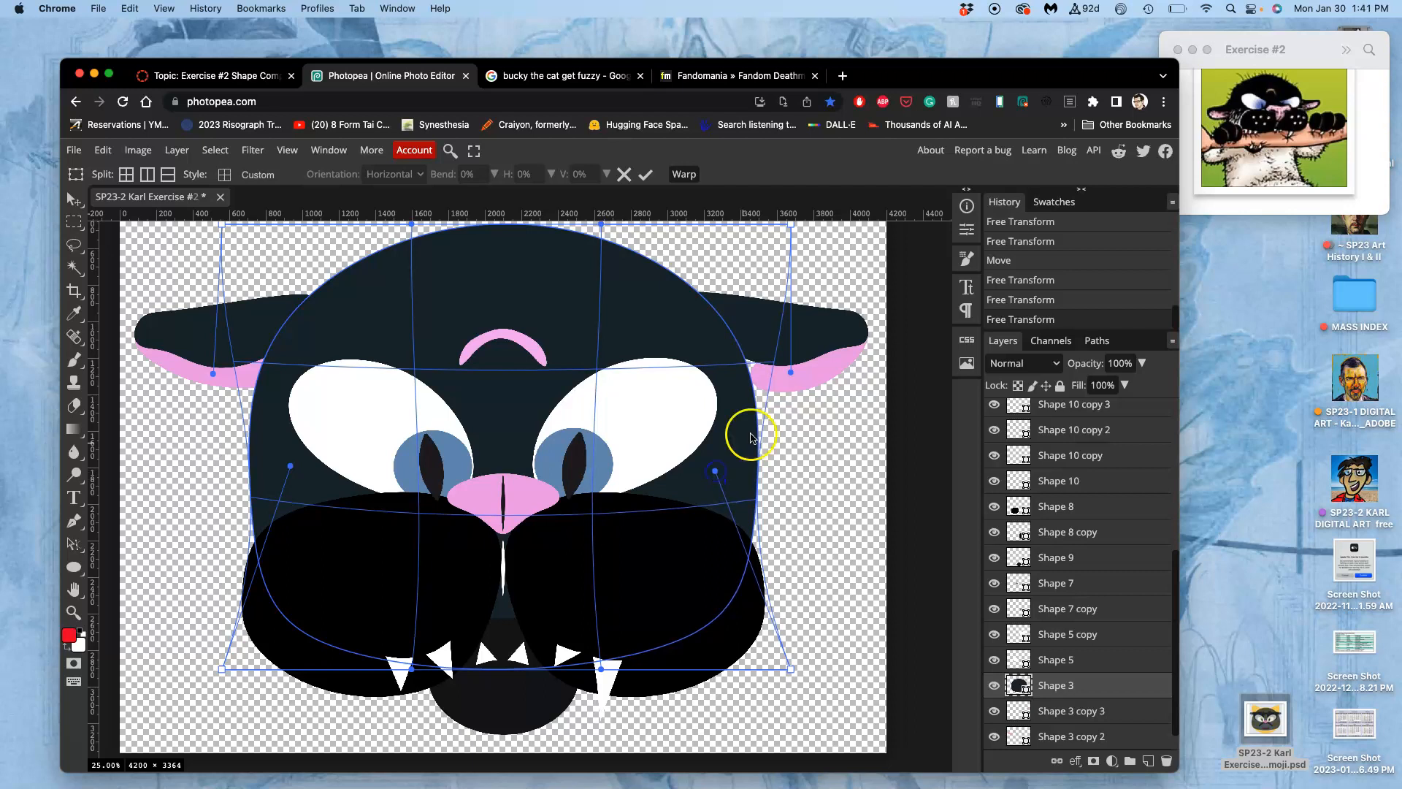
drag(794, 373, 796, 376)
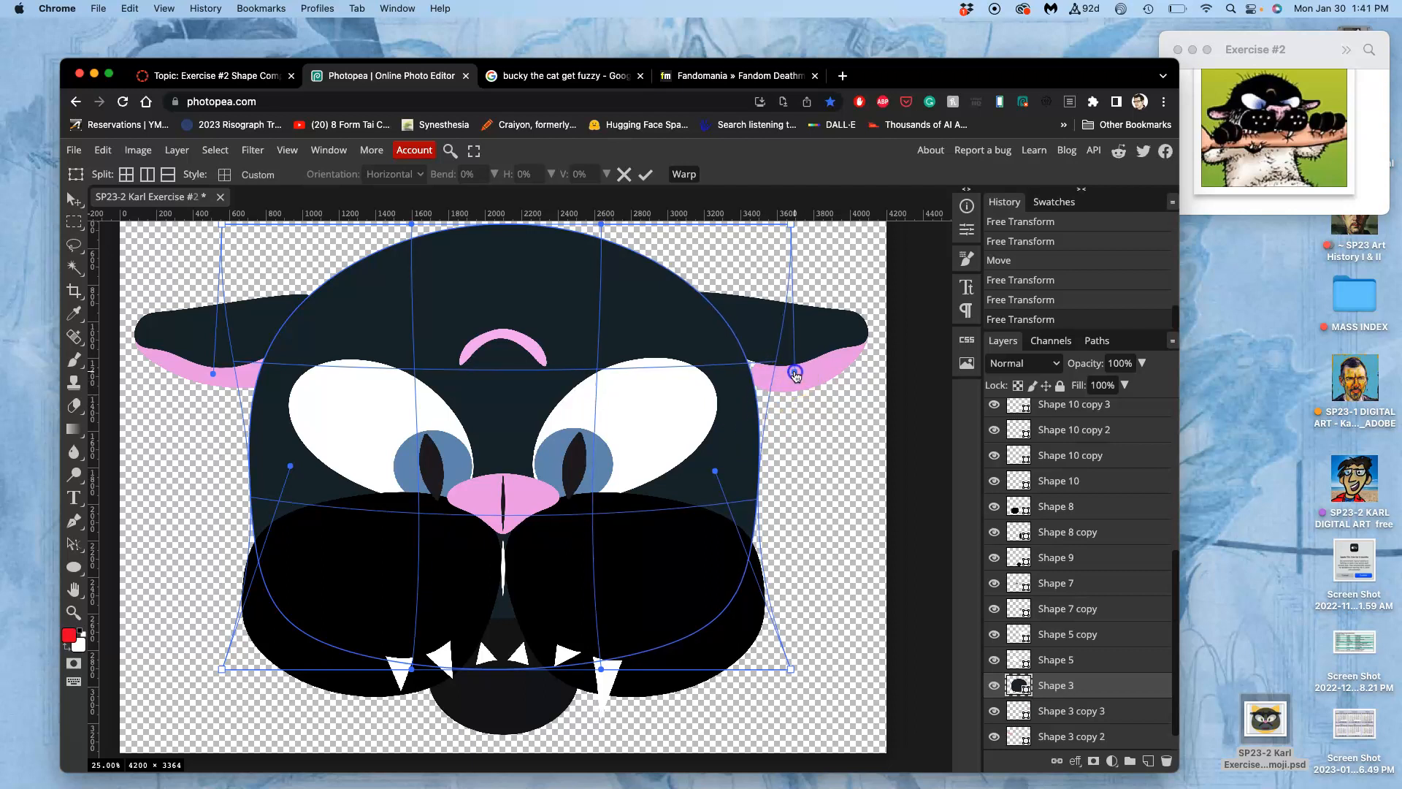
key(Return)
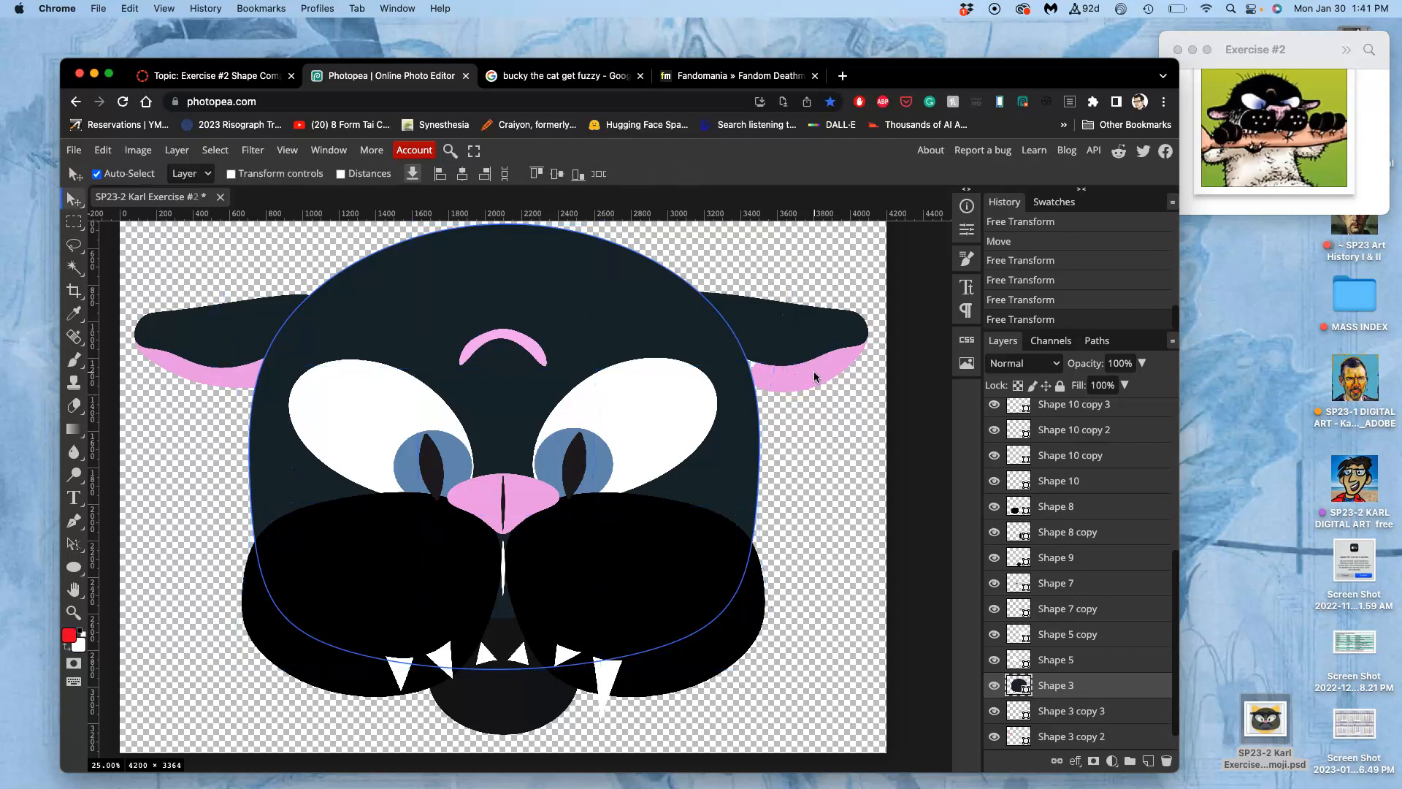
Step: Stretch the right ear's pink inner shape toward the head to about 119% width, tucking its inner end behind the head
click(813, 375)
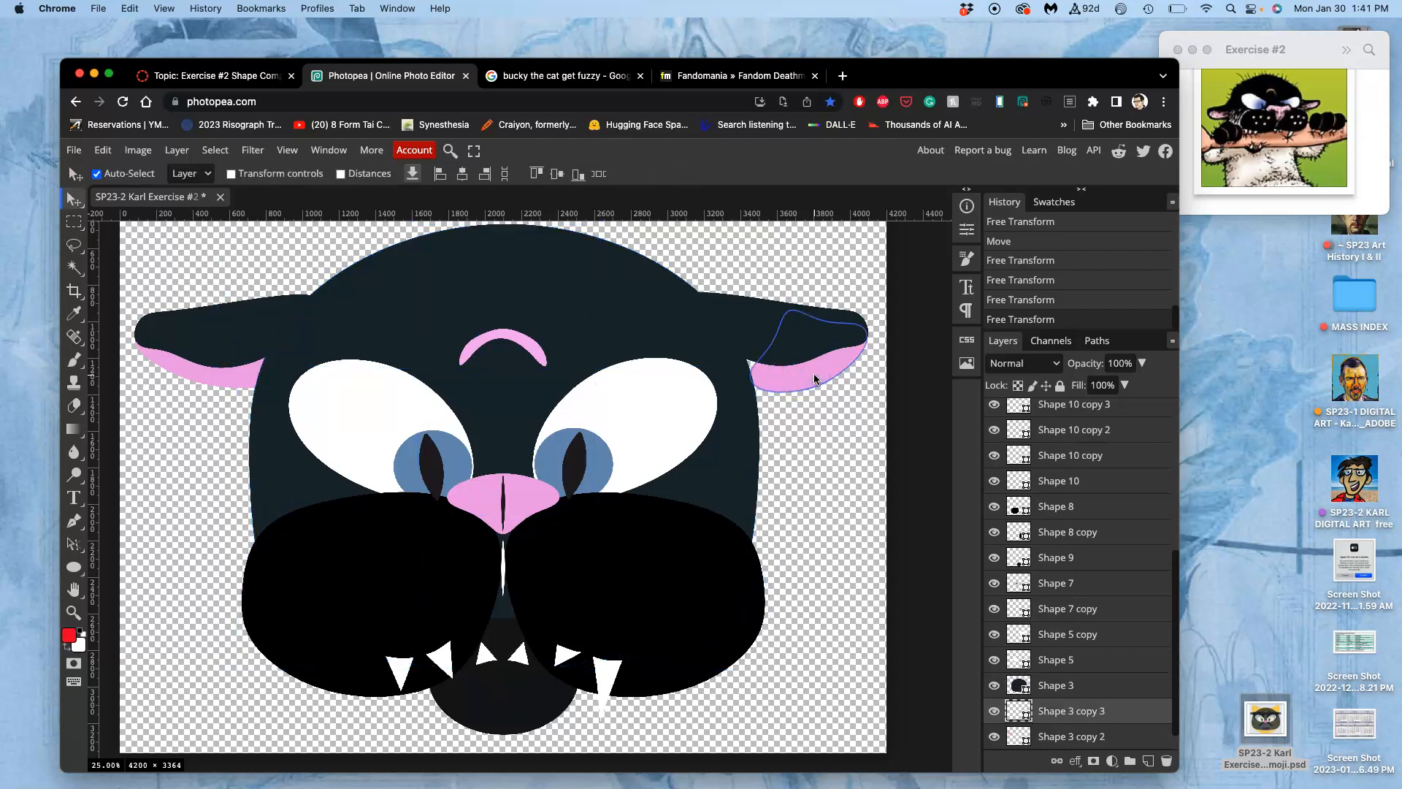
key(ctrl+t)
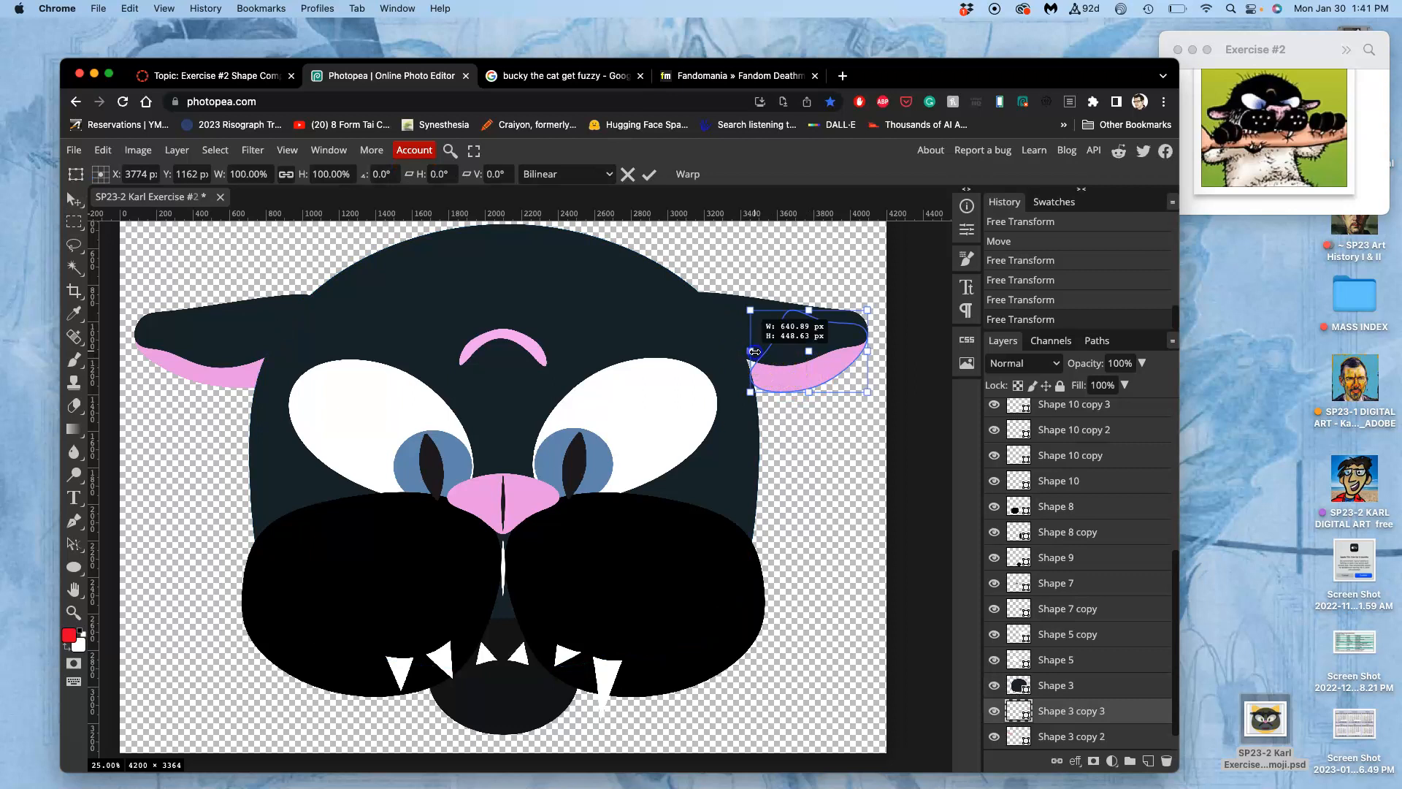
drag(754, 352, 748, 351)
key(Return)
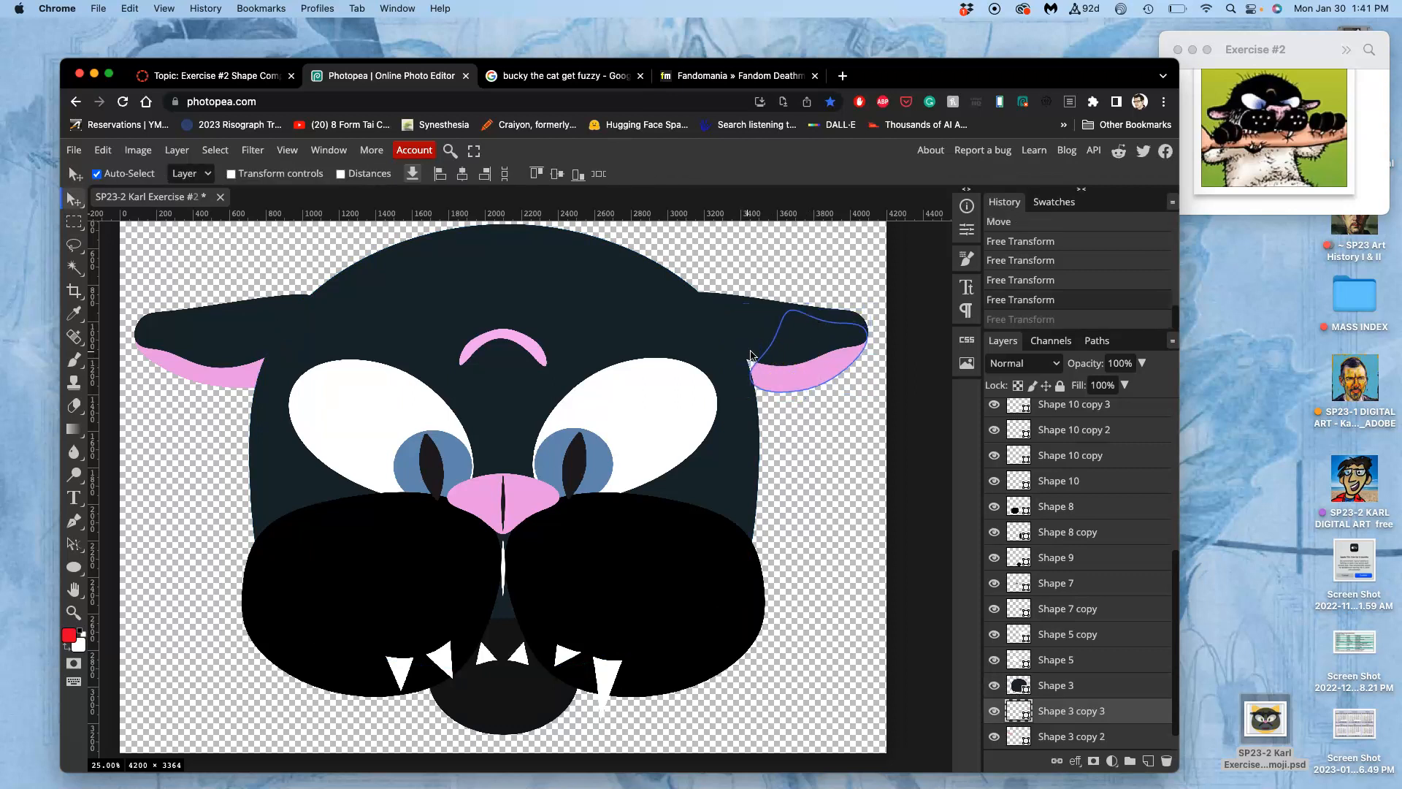
key(ctrl+t)
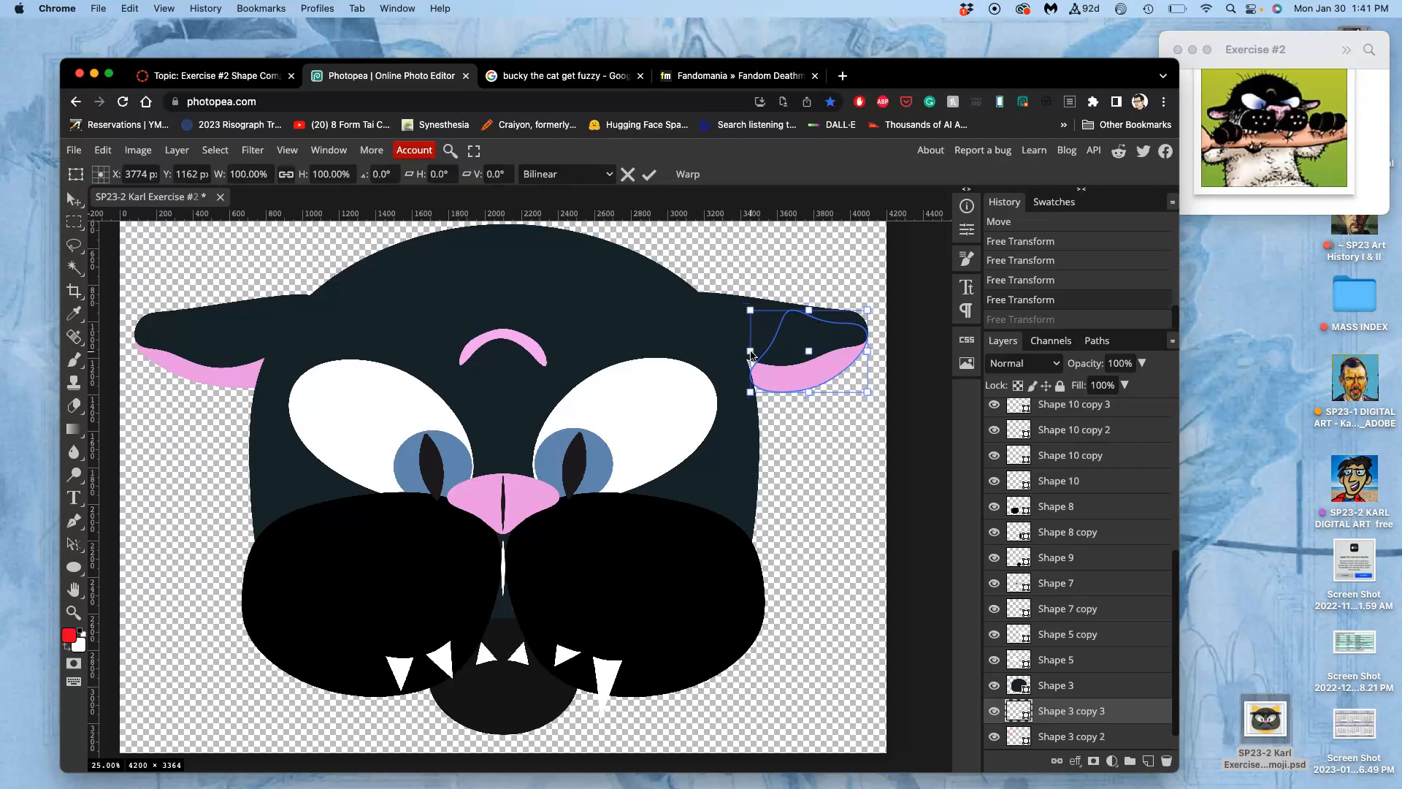
drag(751, 352, 751, 351)
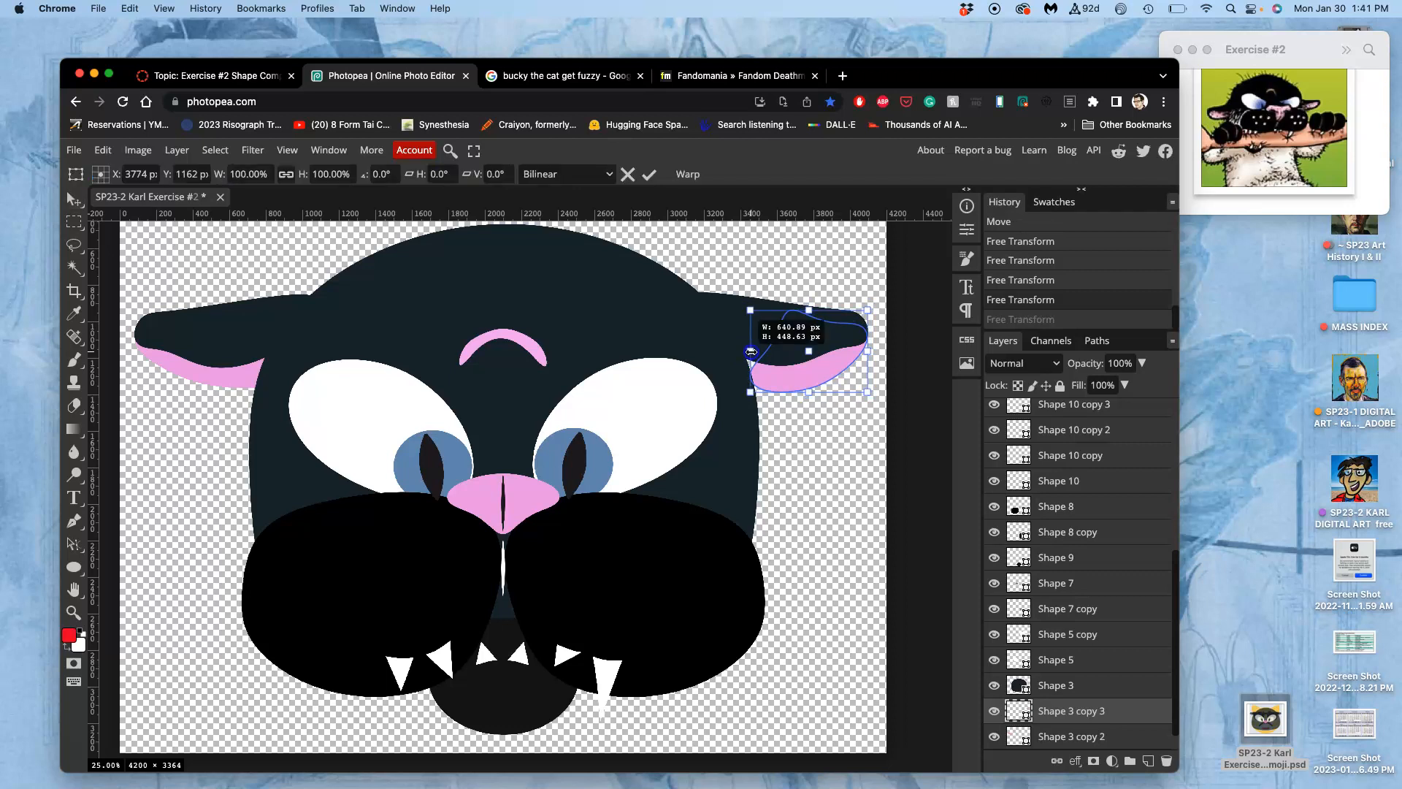
drag(751, 351, 728, 352)
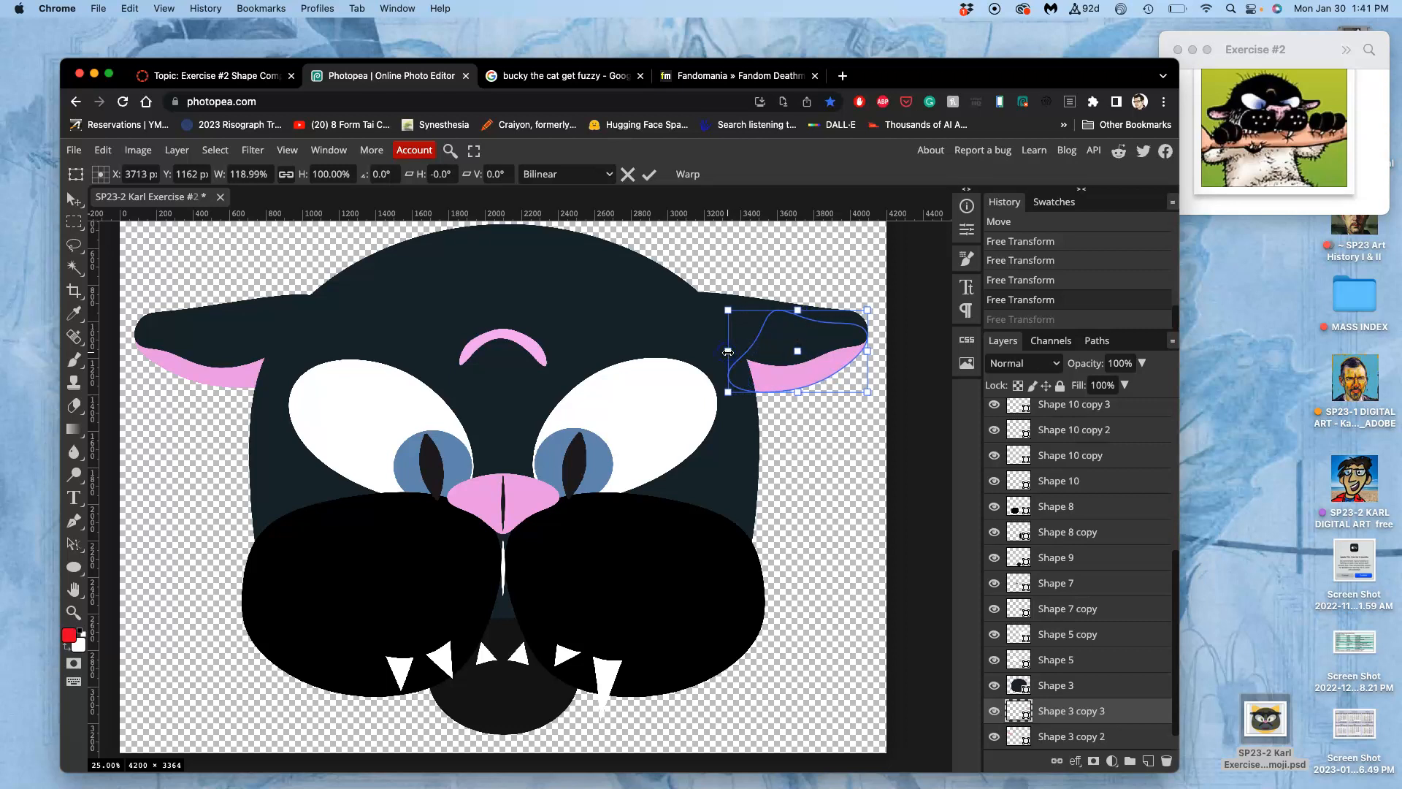
key(Return)
Step: Draw a small ellipse over the gap beneath the white muzzle line and place its layer directly above Shape 10 copy 4
scroll(799, 439, right, 3)
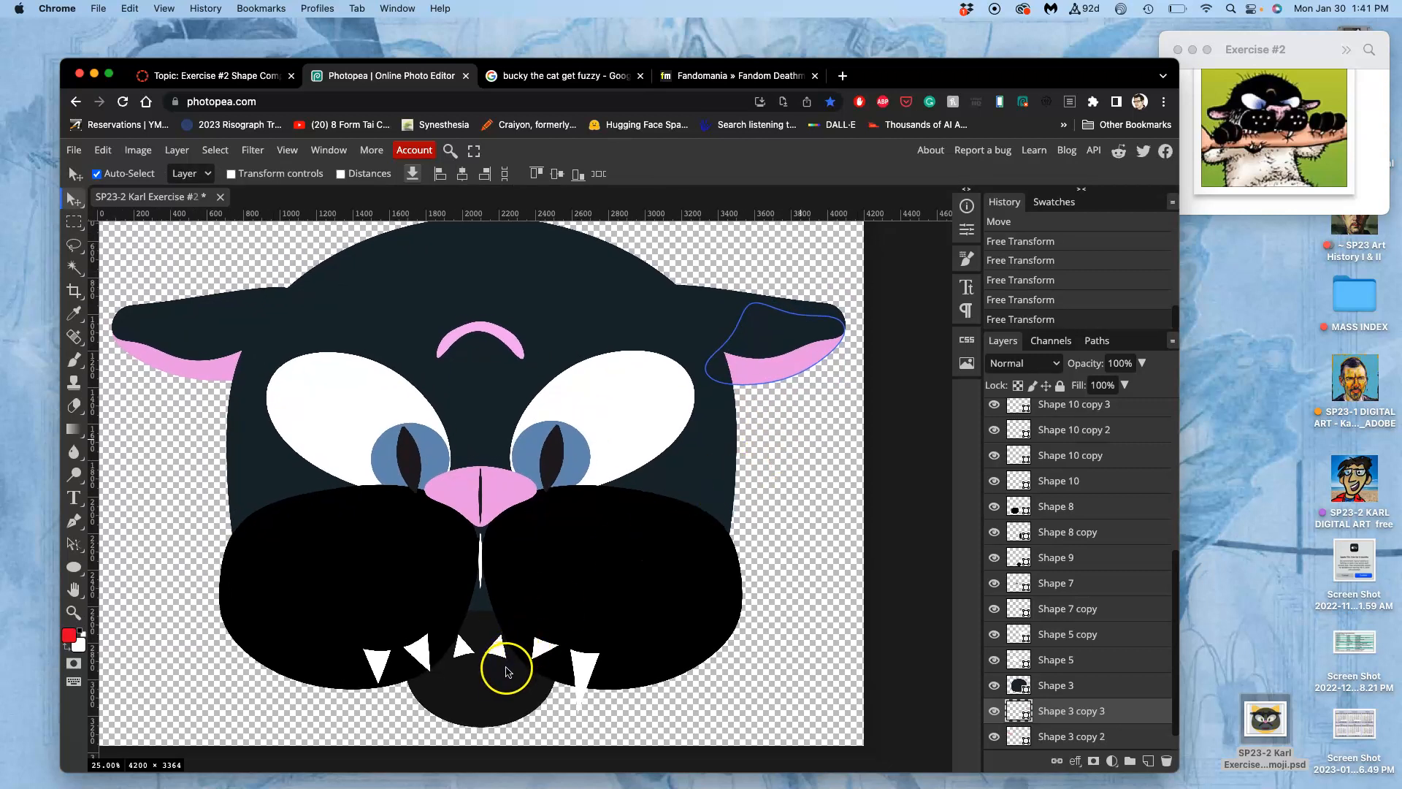
drag(497, 656, 479, 595)
click(73, 567)
drag(448, 587, 520, 628)
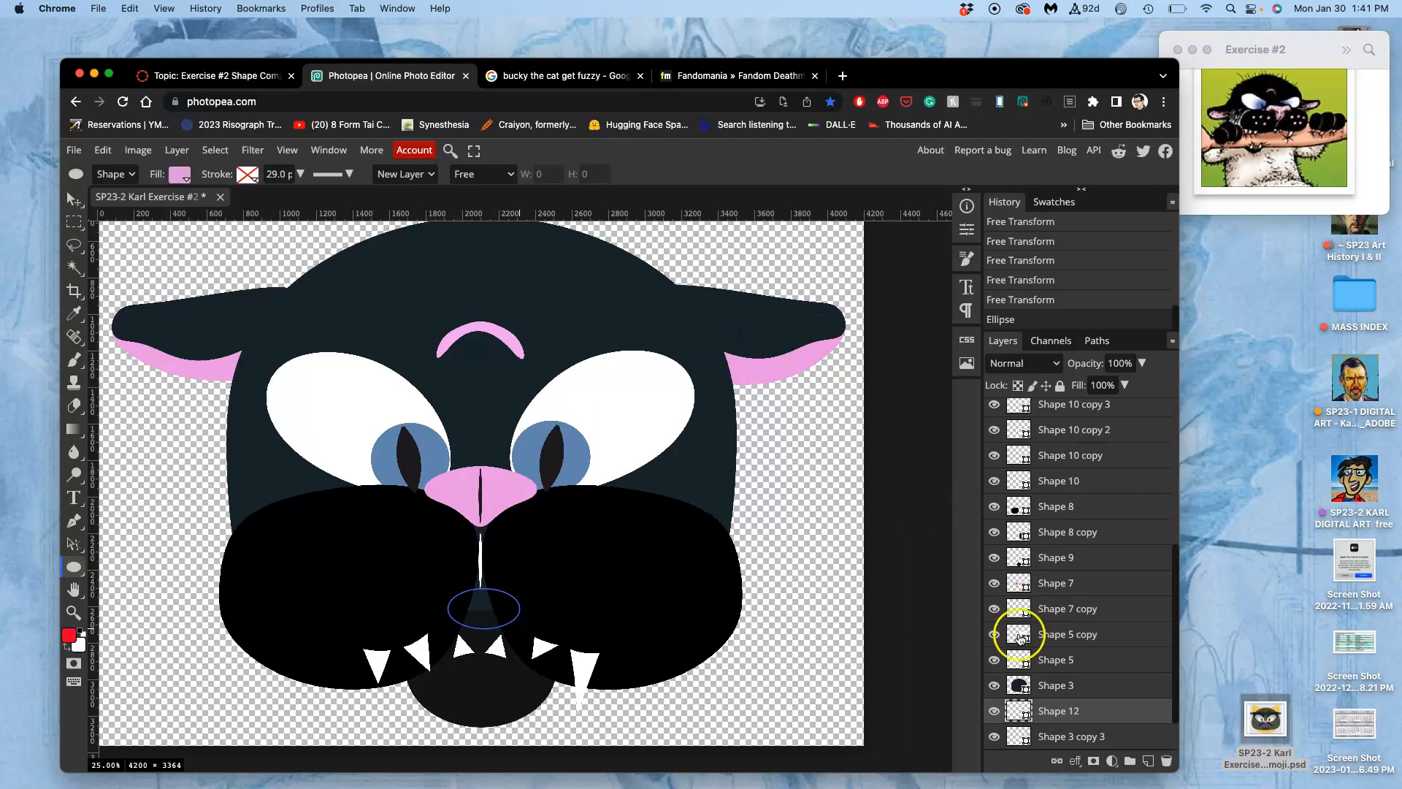
drag(1054, 707, 1047, 409)
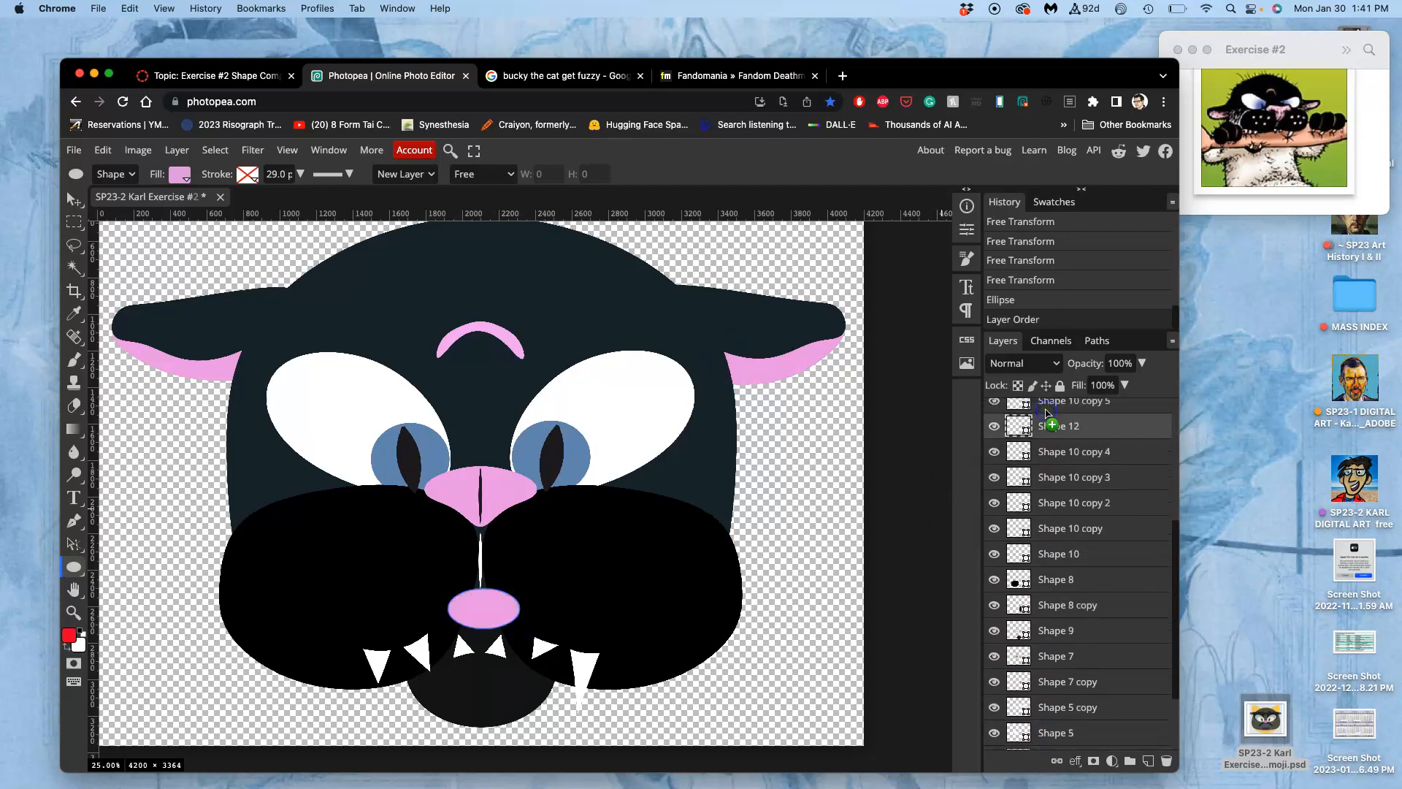
Step: Recolour the new mouth ellipse to black (000000)
double_click(1017, 426)
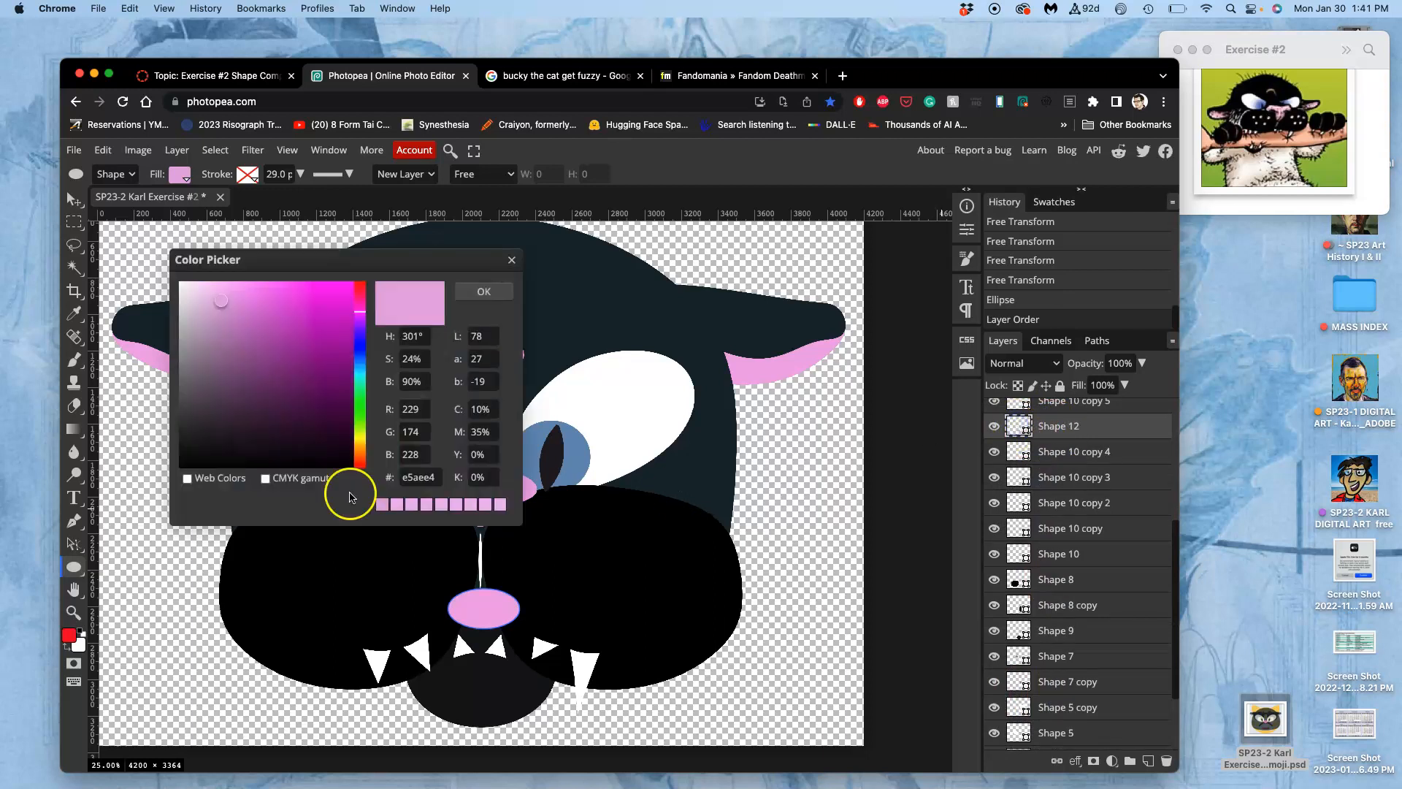
click(191, 452)
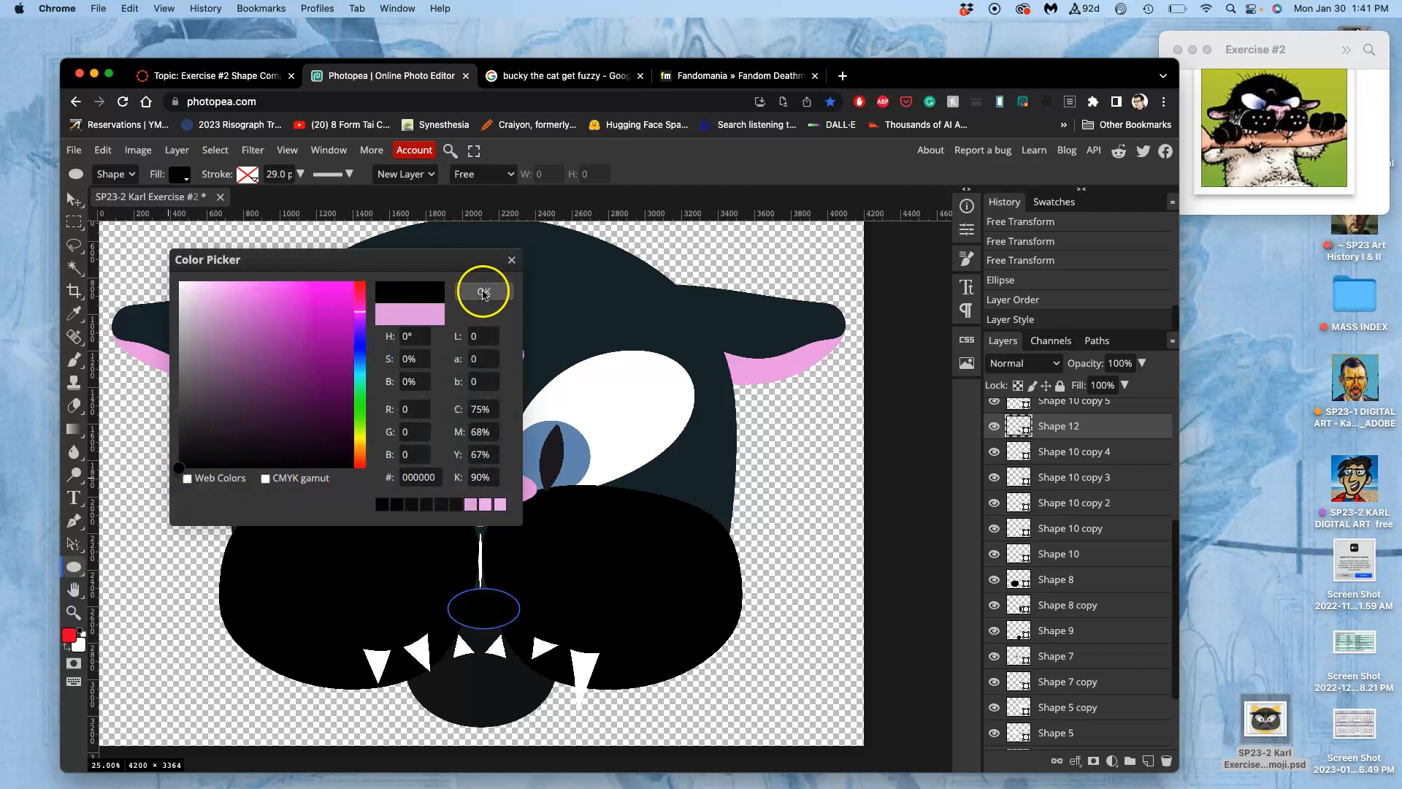
click(483, 291)
Step: Centre the black ellipse between the muzzle halves and stretch it to about 171% height, covering the gap above the front fangs
click(71, 204)
drag(482, 606, 478, 651)
key(ctrl+t)
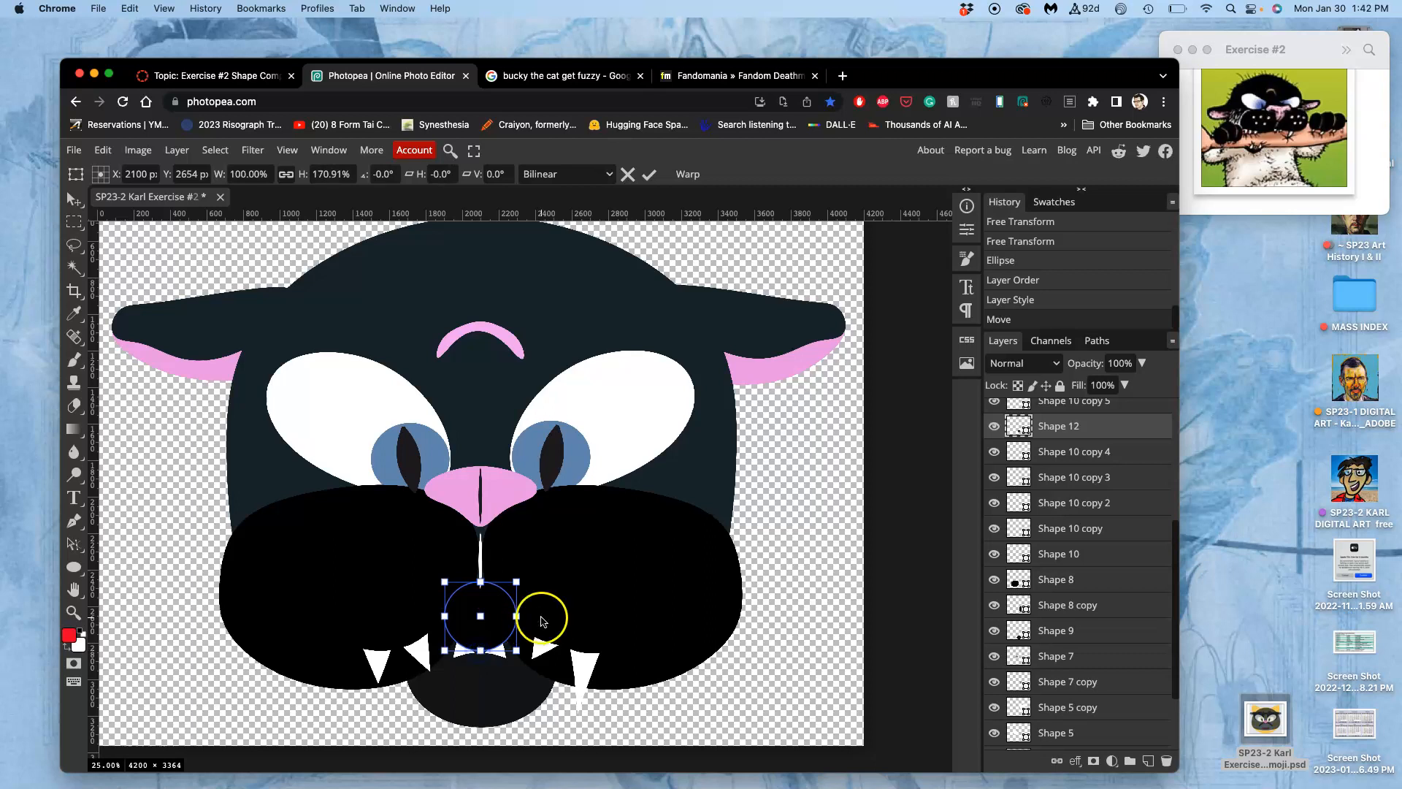
key(Return)
click(633, 581)
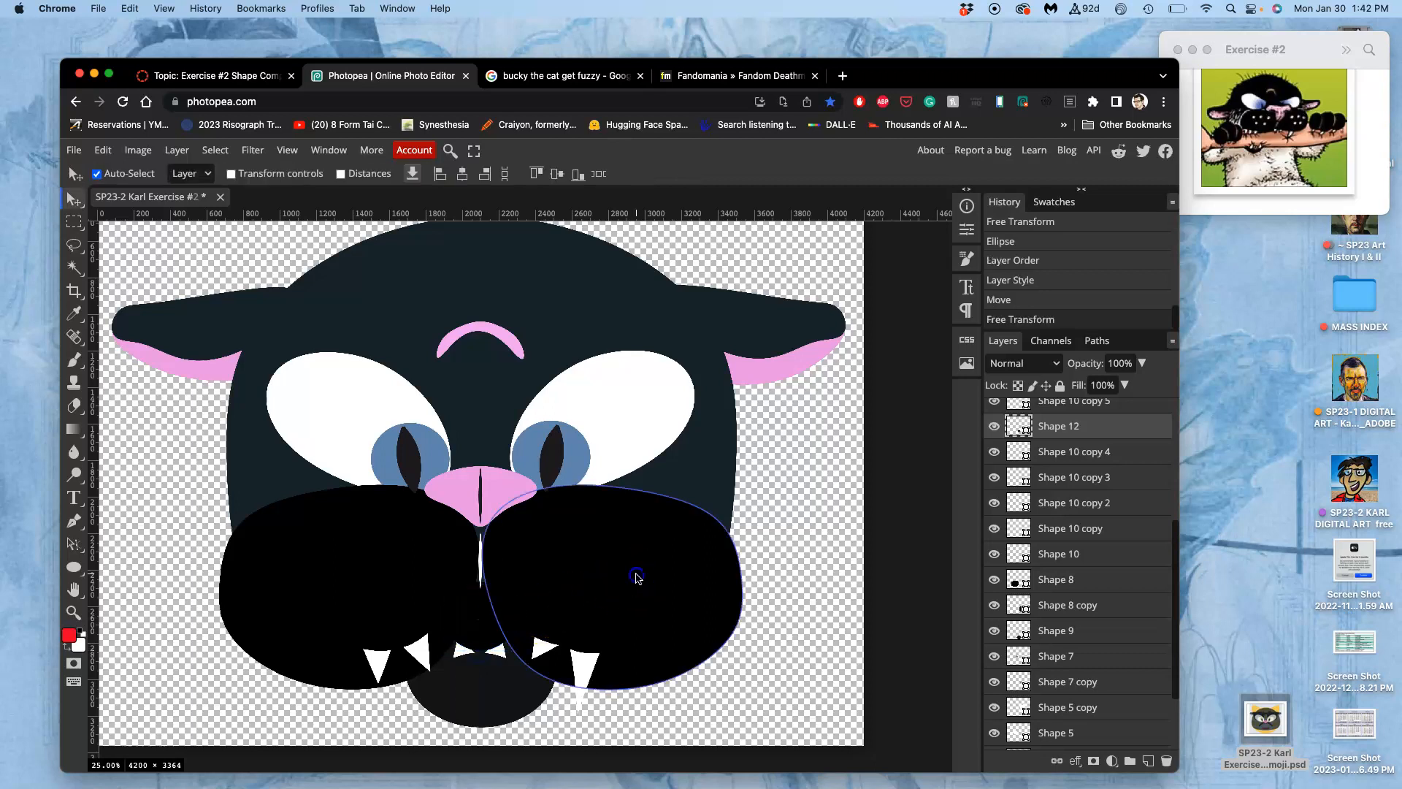
click(761, 539)
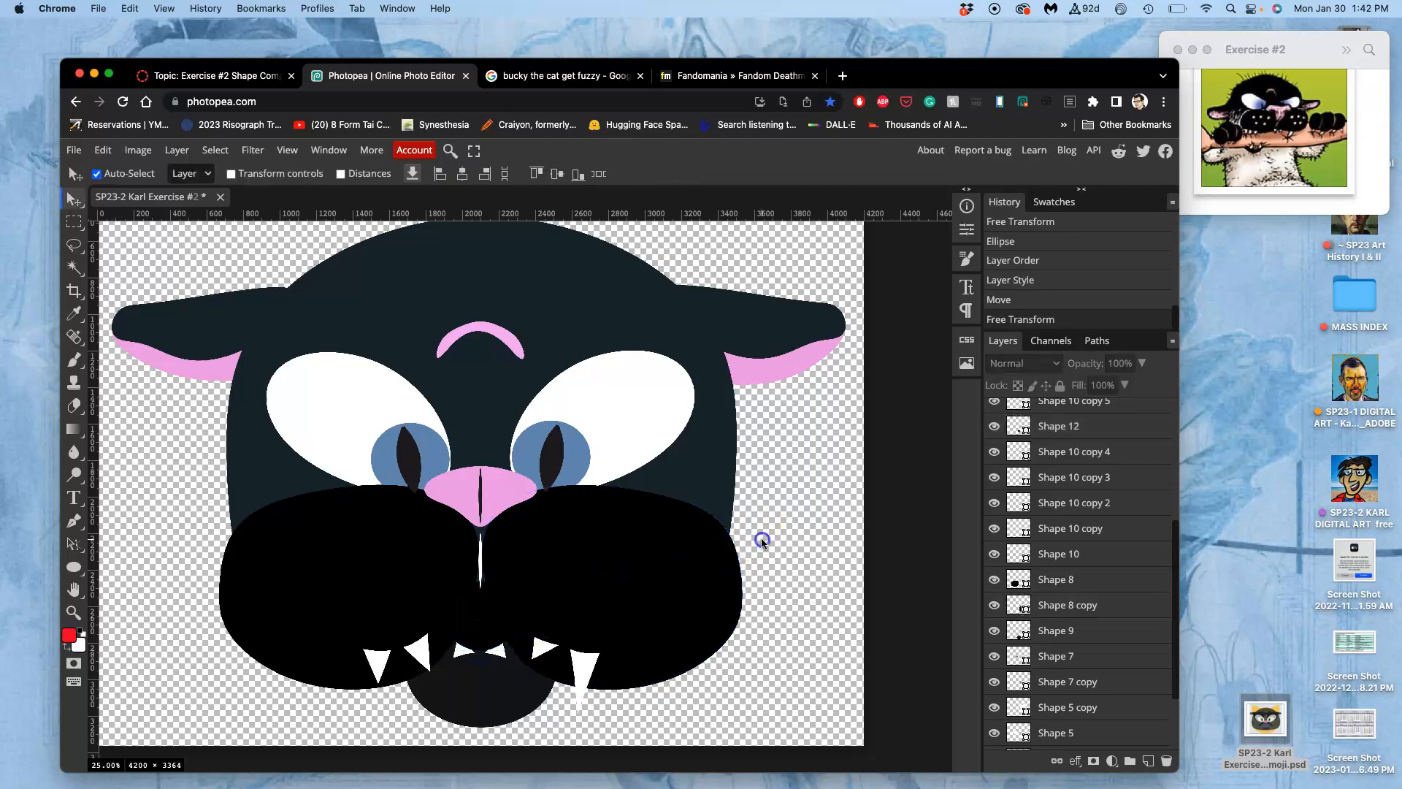
Step: Send the black mouth ellipse down the layer stack to directly beneath Shape 10, behind the front fangs
click(491, 632)
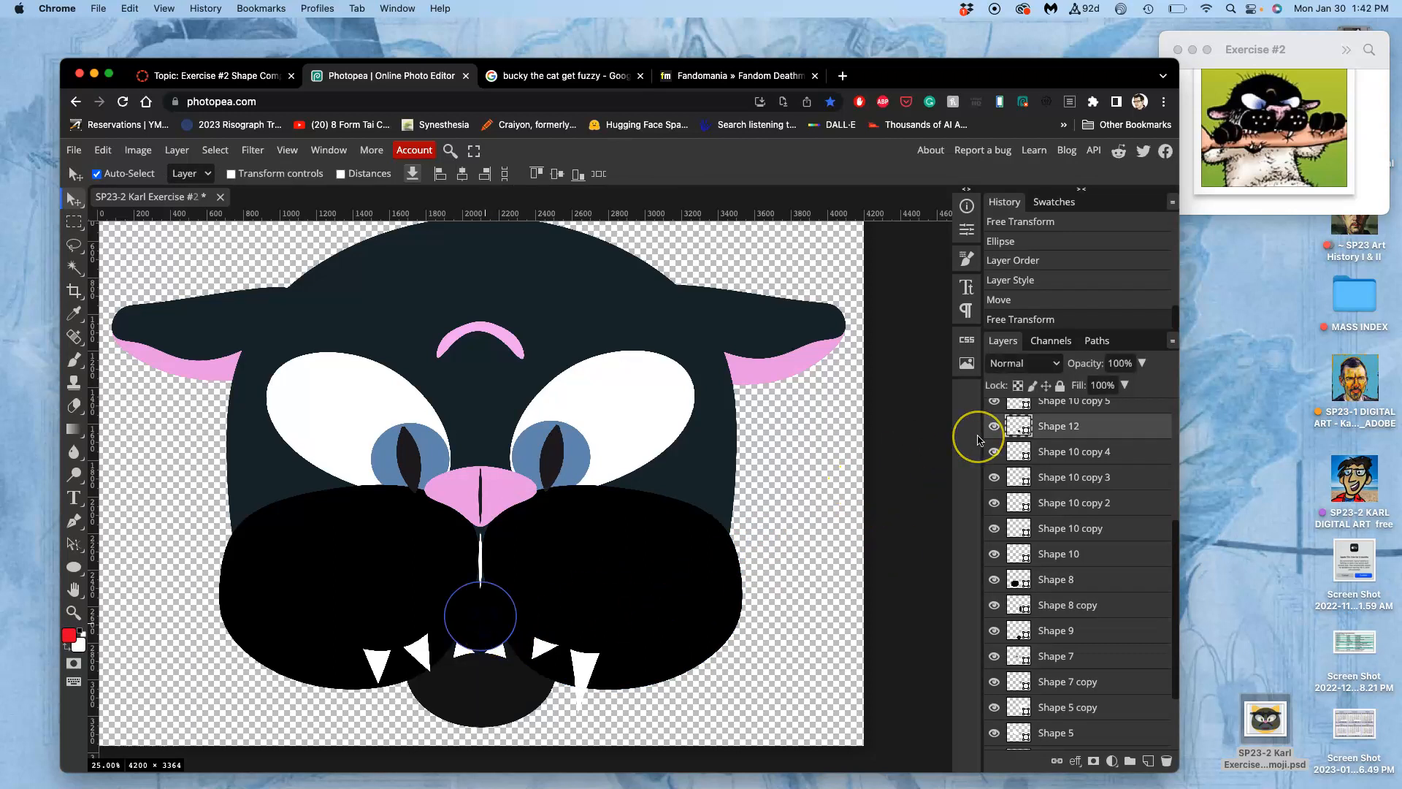
key(super+bracketleft)
key(super+bracketleft)
key(super+bracketleft)
key(super+bracketleft)
key(super+bracketleft)
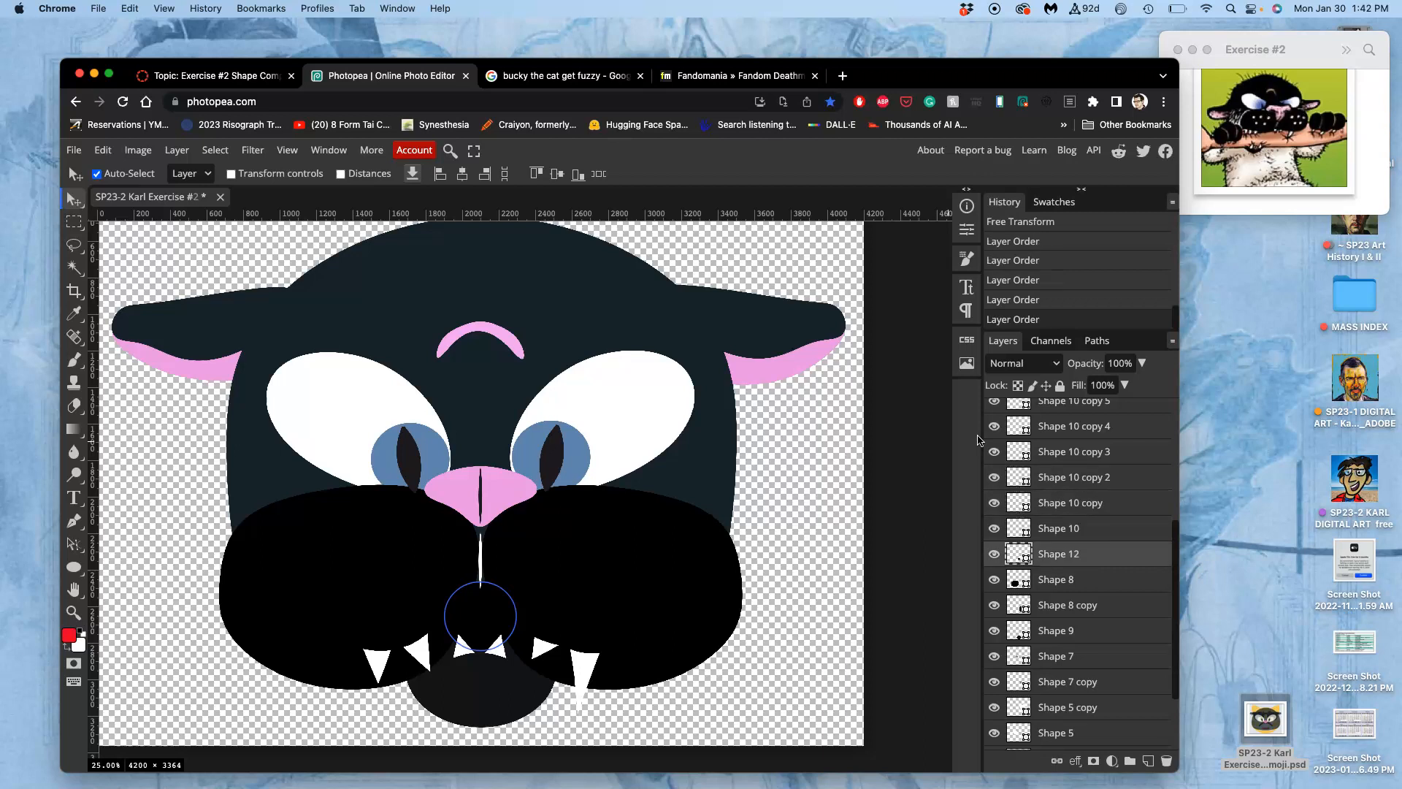
click(812, 503)
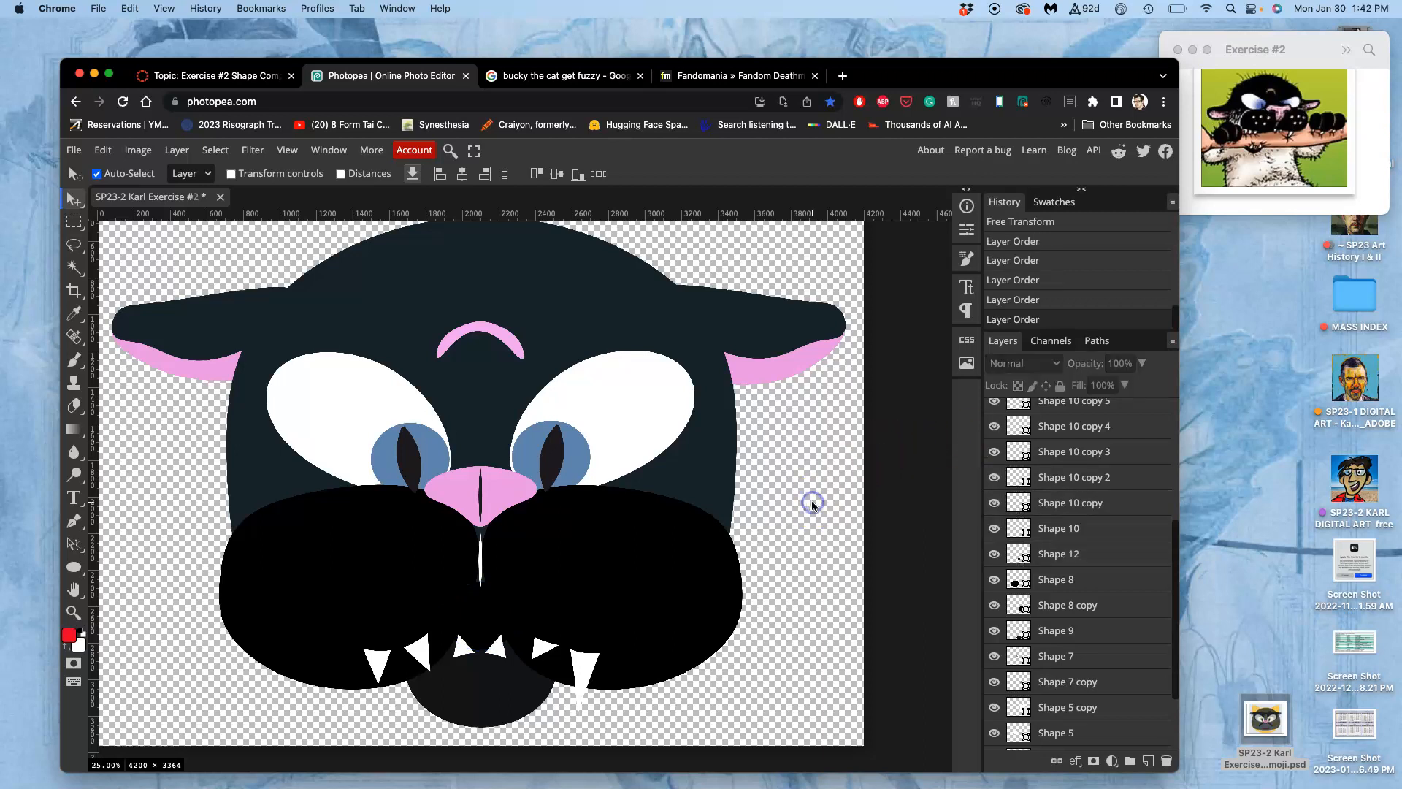
Step: Draw a small, narrow vertical ellipse on the upper outer part of the left muzzle half
scroll(813, 505, up, 1)
scroll(813, 506, right, 1)
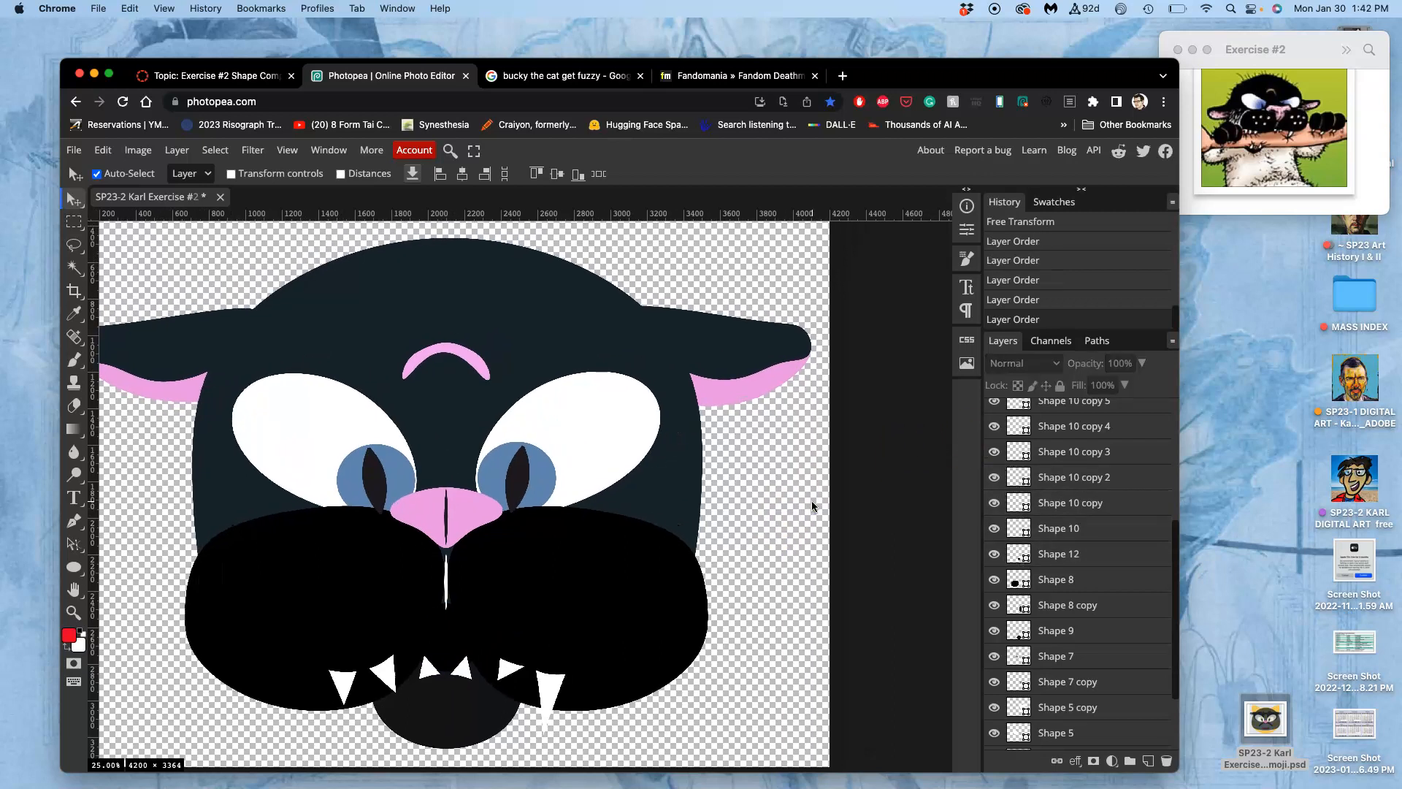
scroll(812, 505, left, 1)
scroll(812, 501, left, 2)
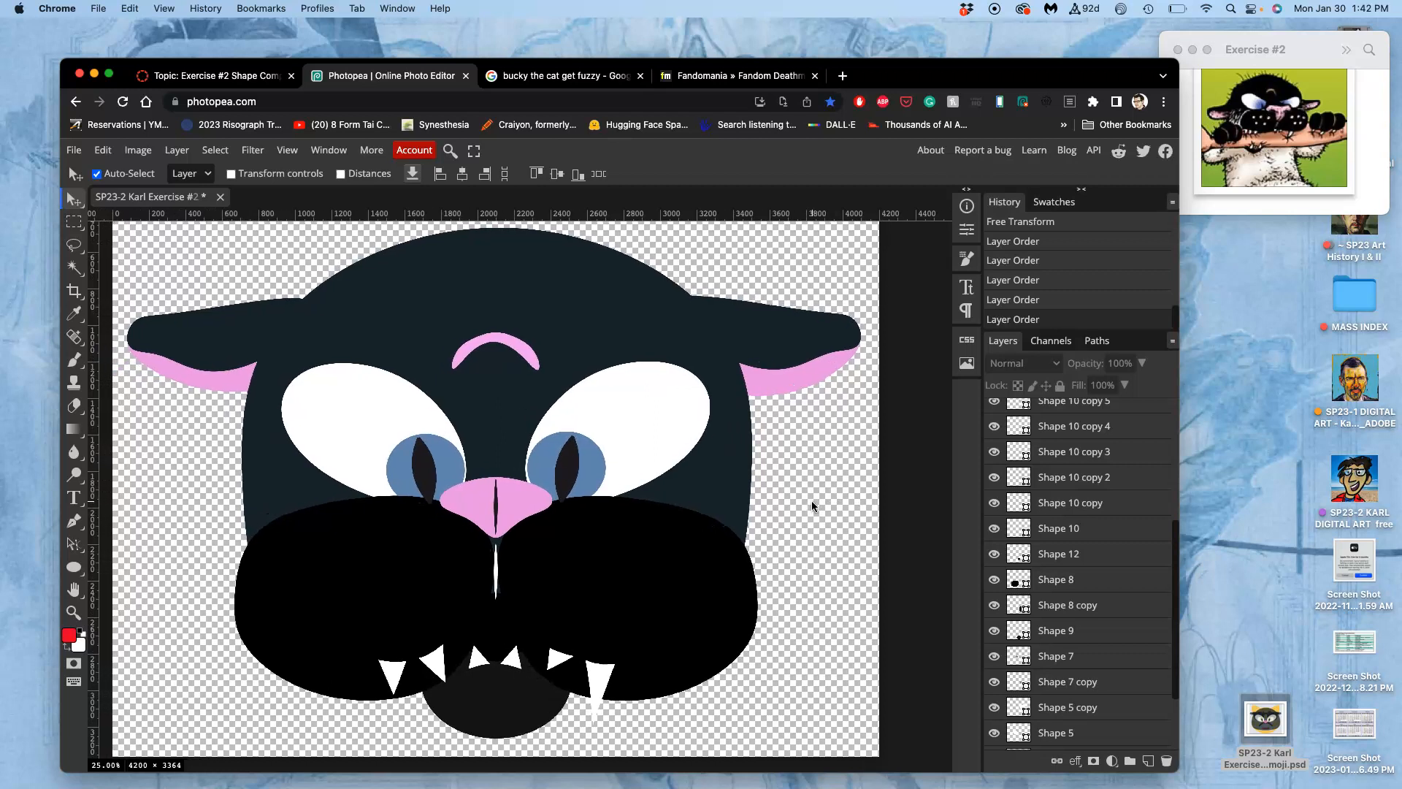
scroll(812, 501, left, 1)
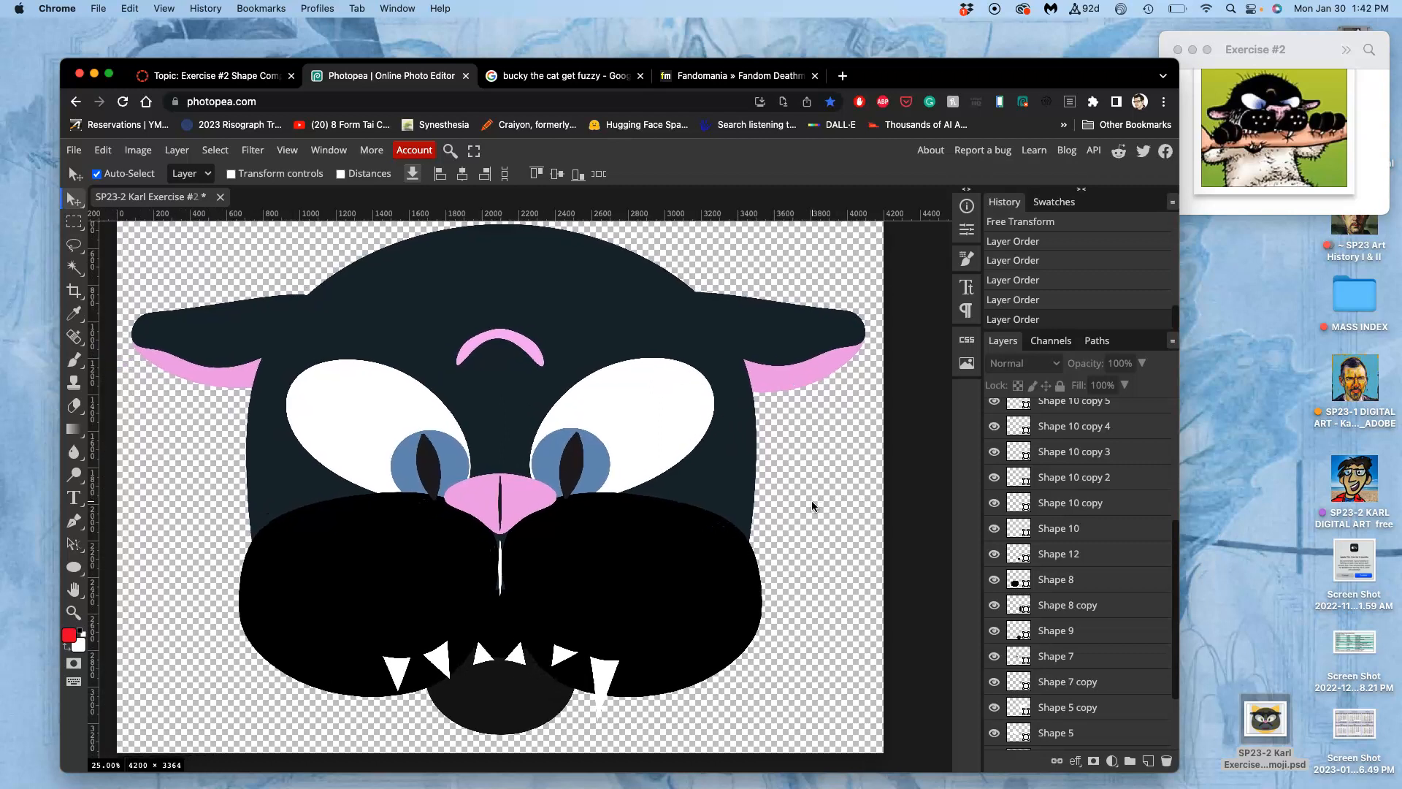
click(79, 567)
drag(304, 530, 312, 563)
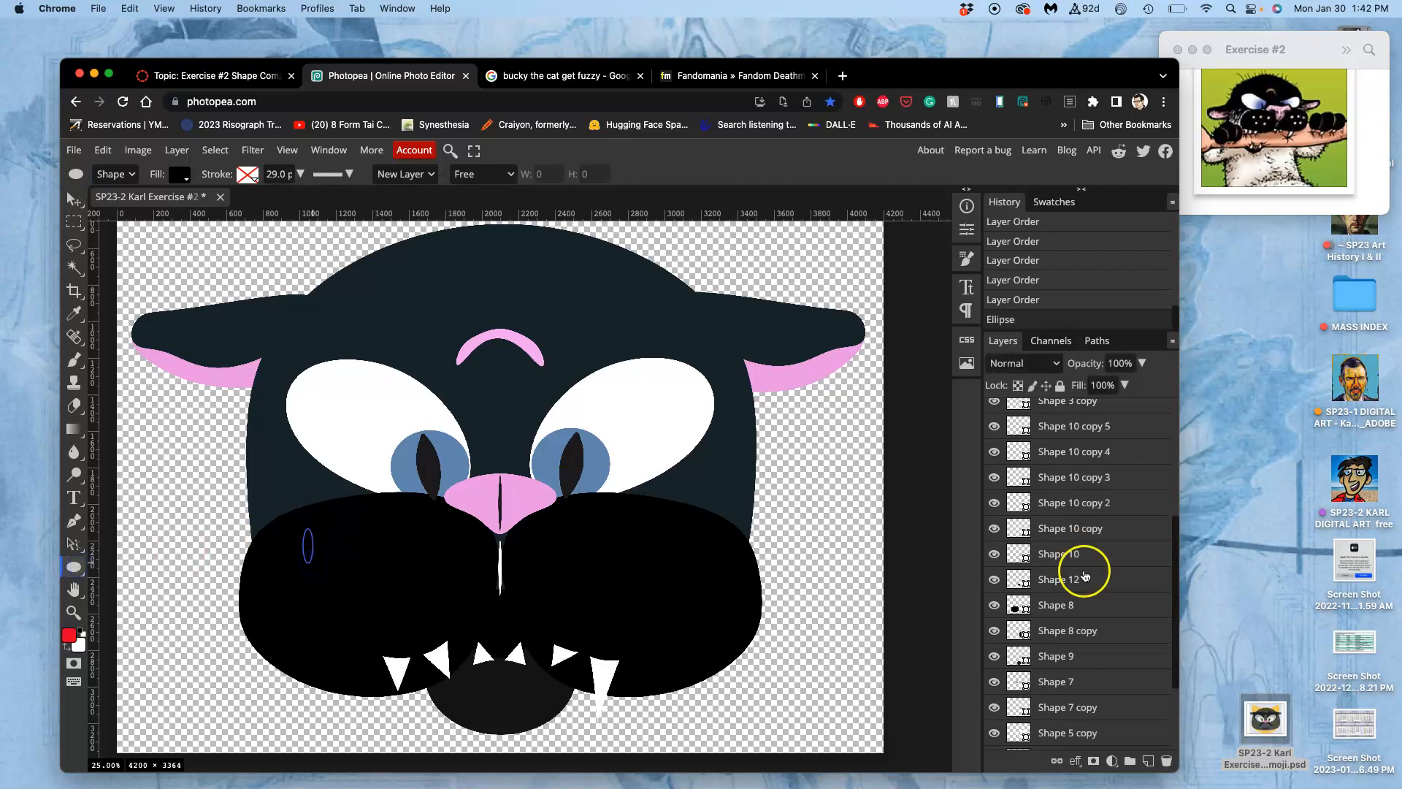
Step: Recolour the new muzzle ellipse to white (ffffff) and place its layer directly beneath Background copy
scroll(1084, 605, up, 5)
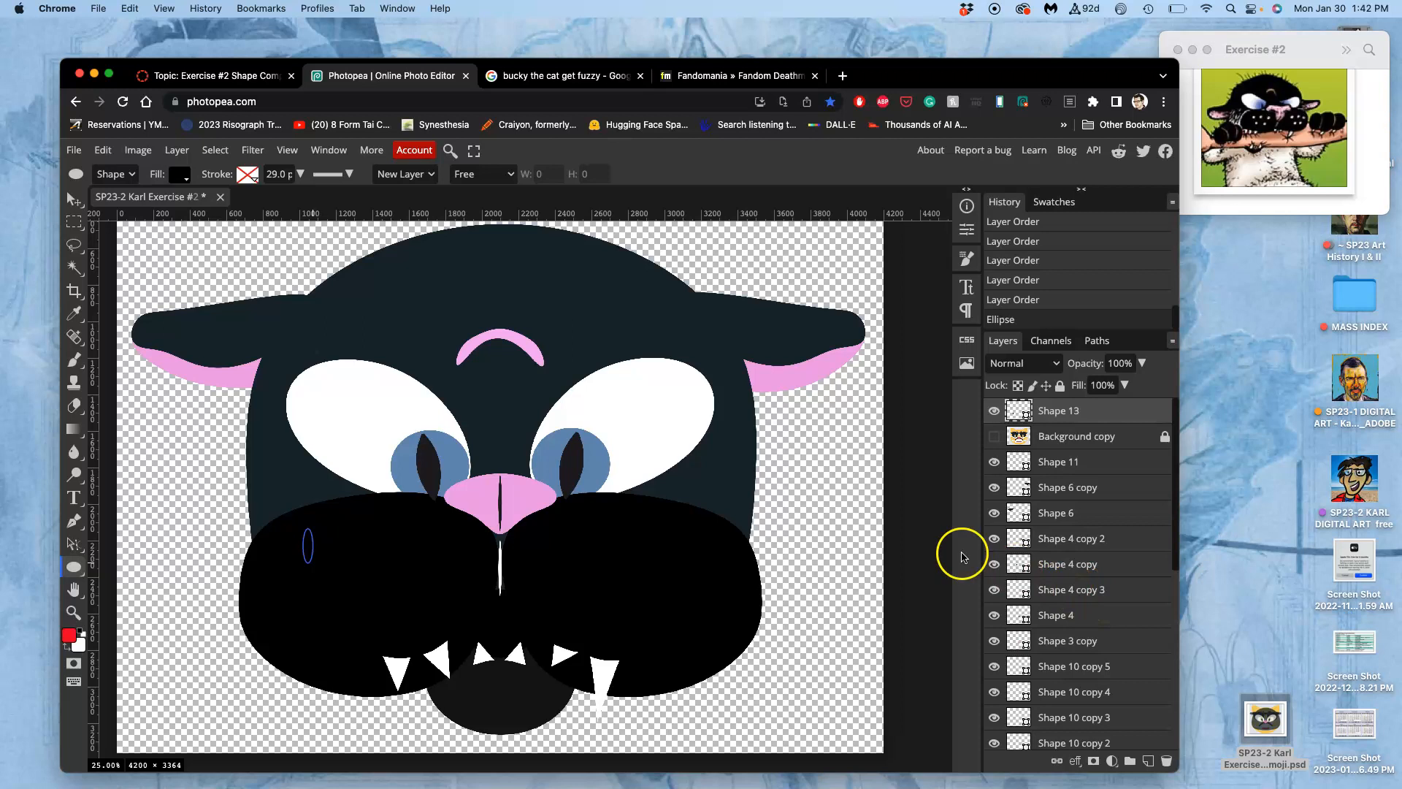
double_click(1017, 413)
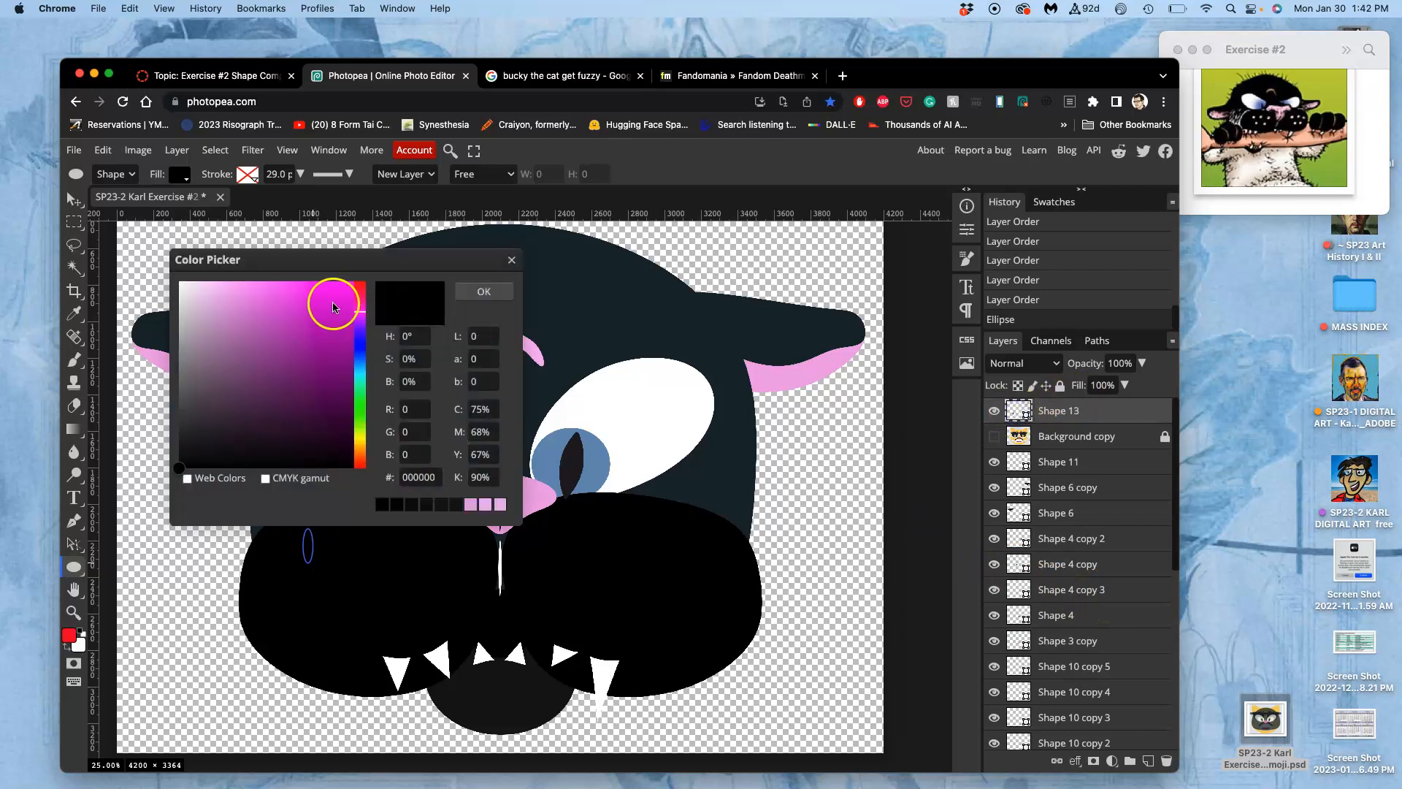
drag(181, 288, 173, 275)
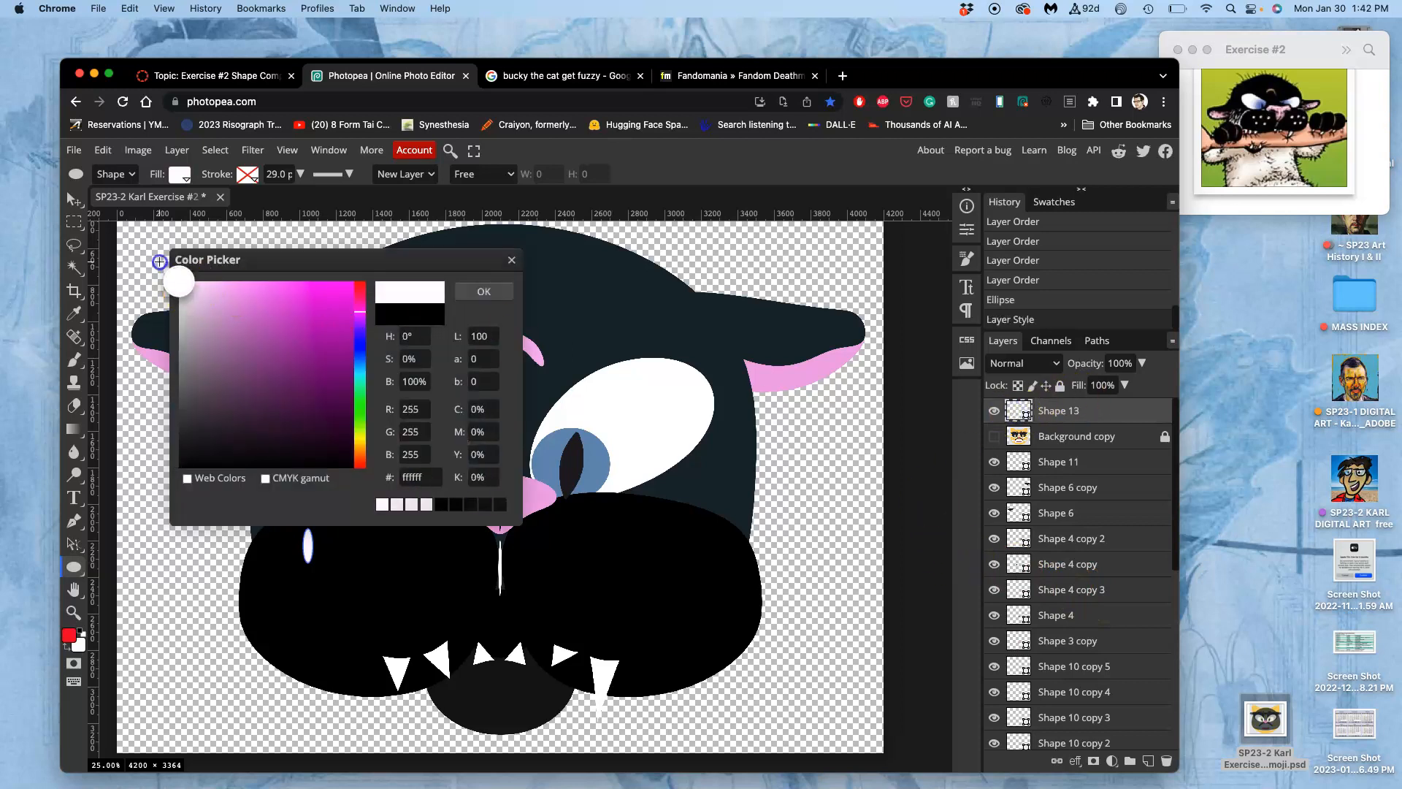
click(484, 290)
drag(1068, 414, 1066, 447)
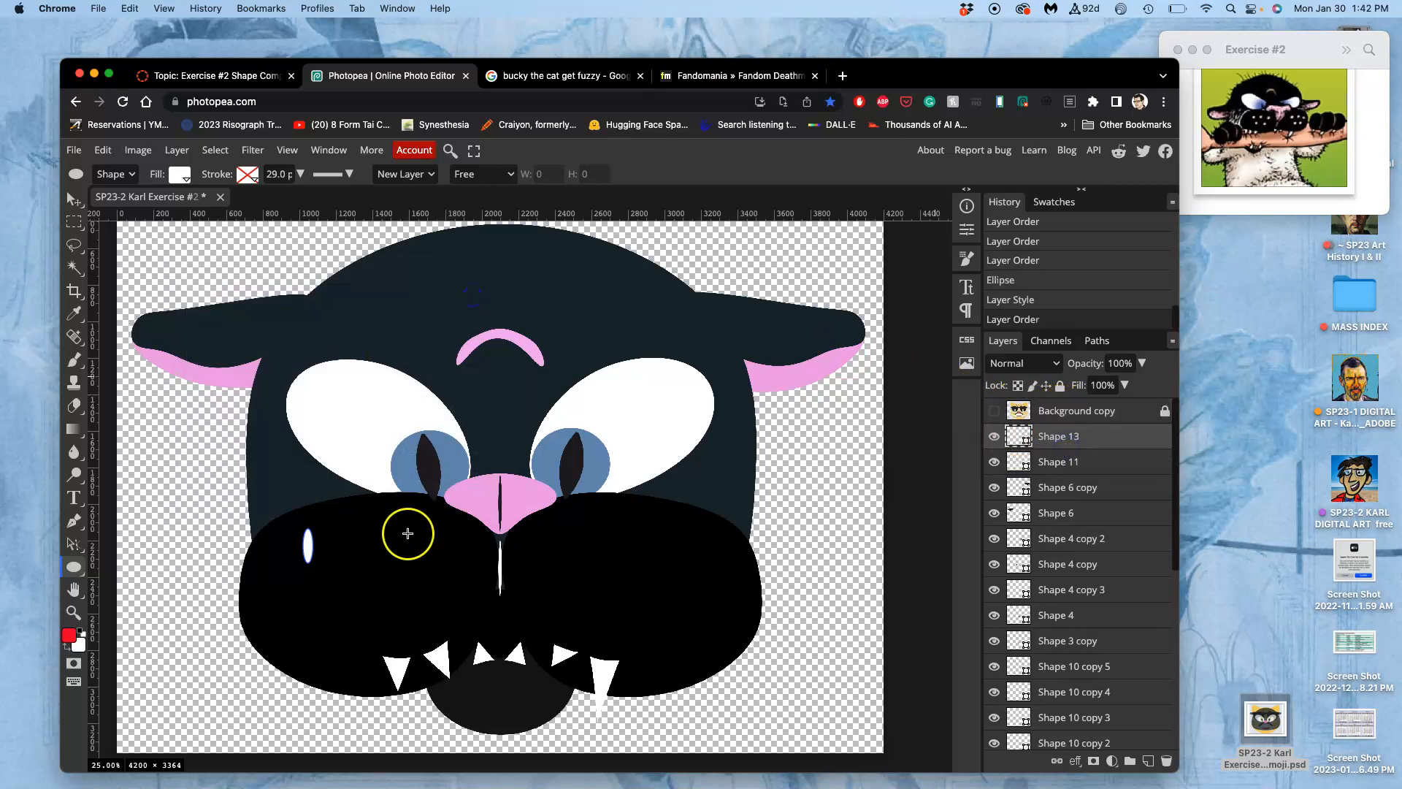
Step: Duplicate the white whisker spot twice and space the copies toward the nose, forming an upper row of three
key(super+j)
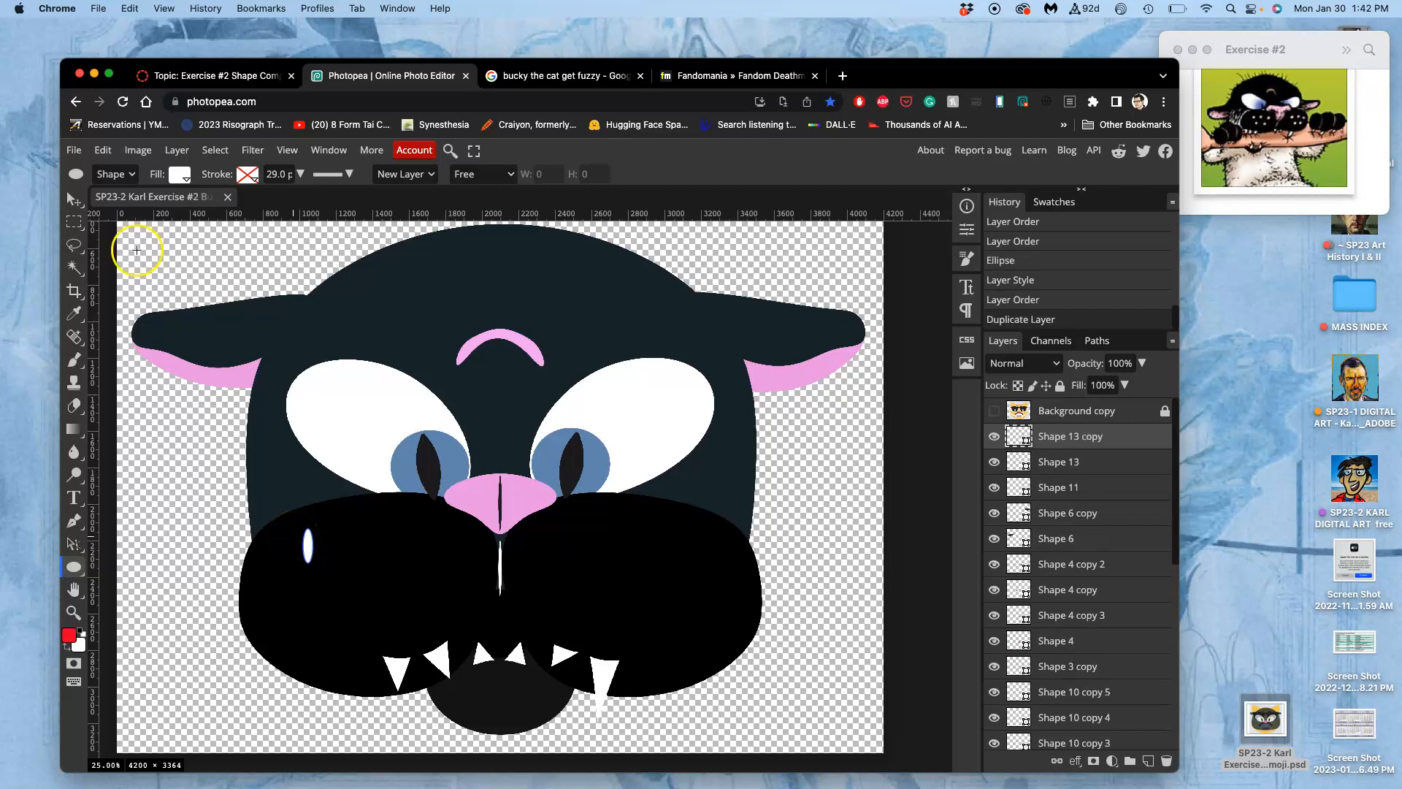
click(73, 198)
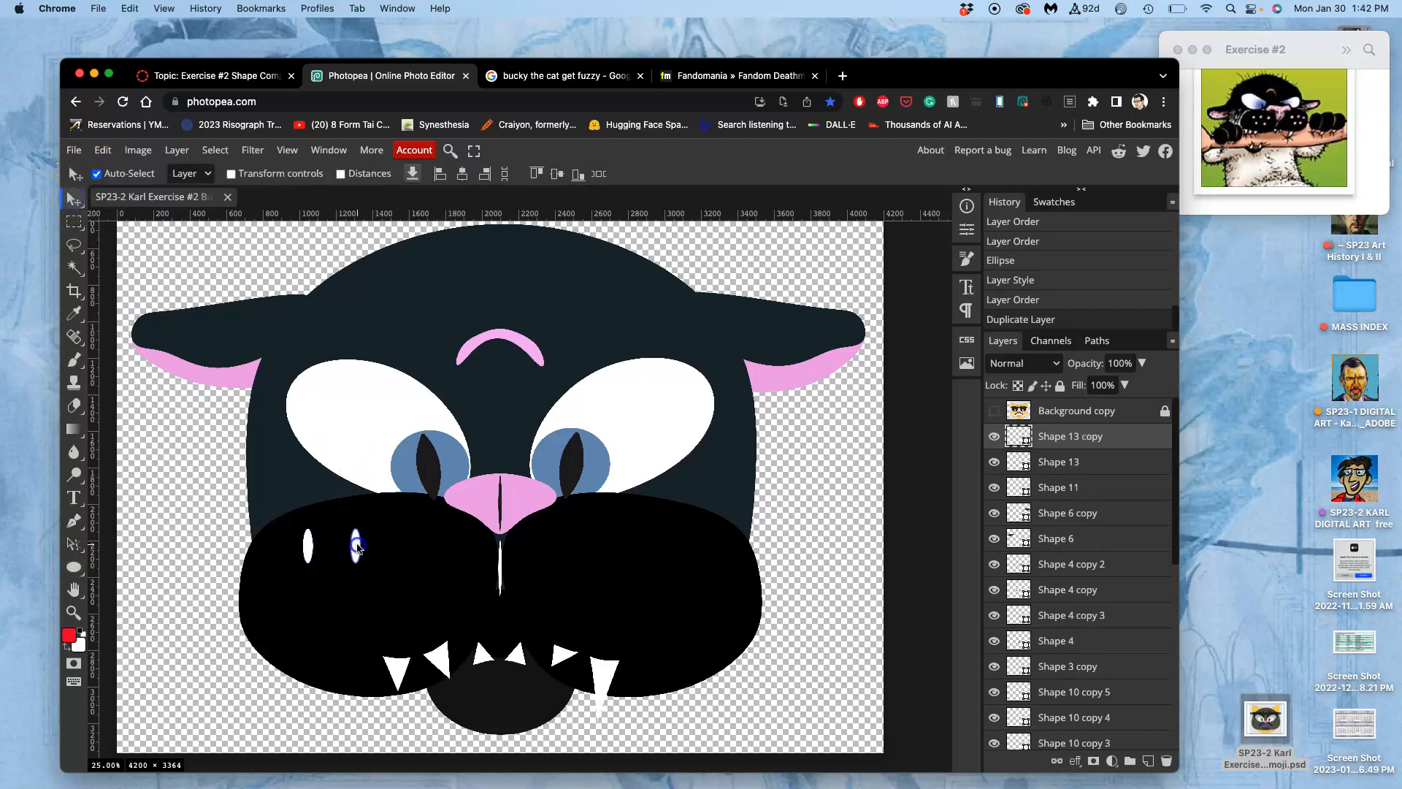
drag(359, 540, 360, 540)
alt+click(360, 545)
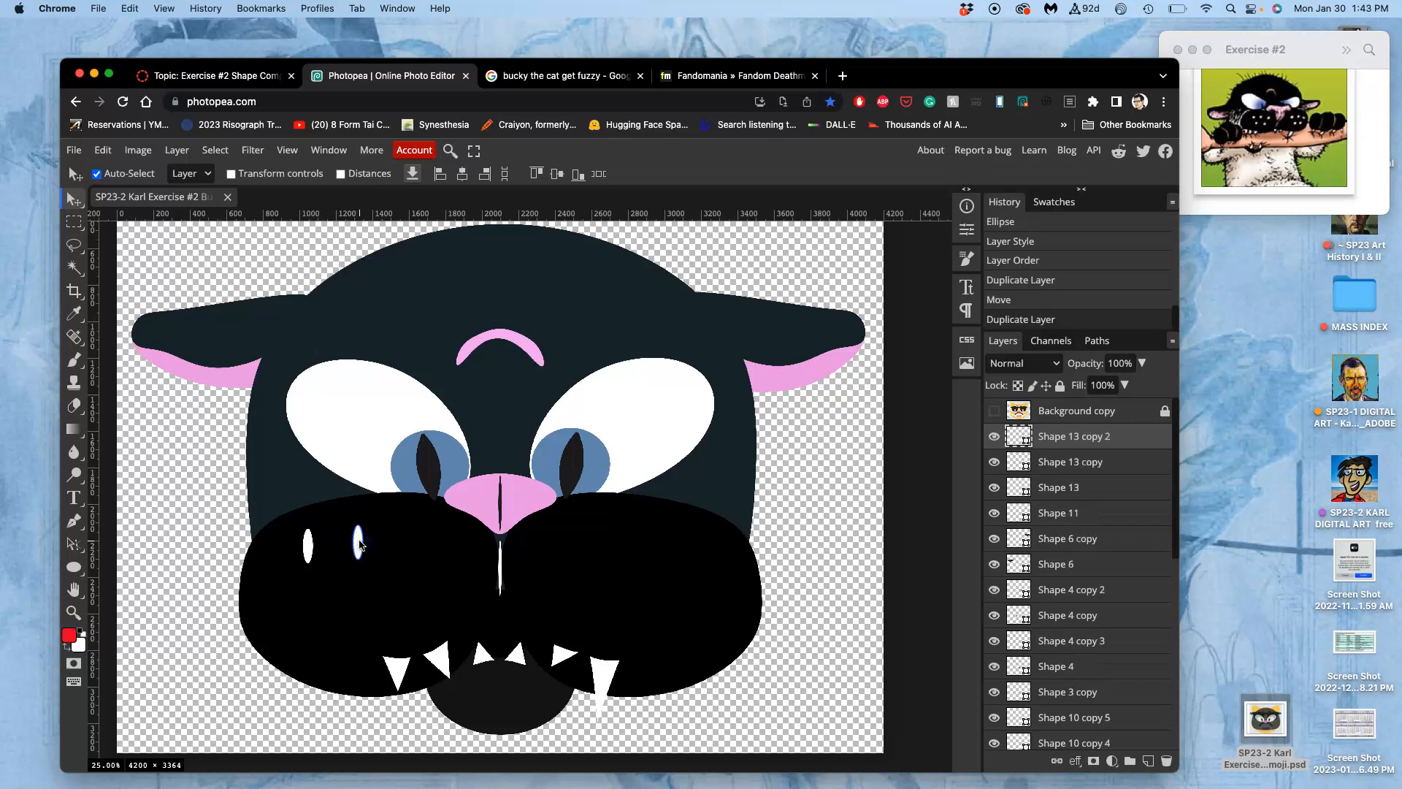
drag(393, 544, 410, 546)
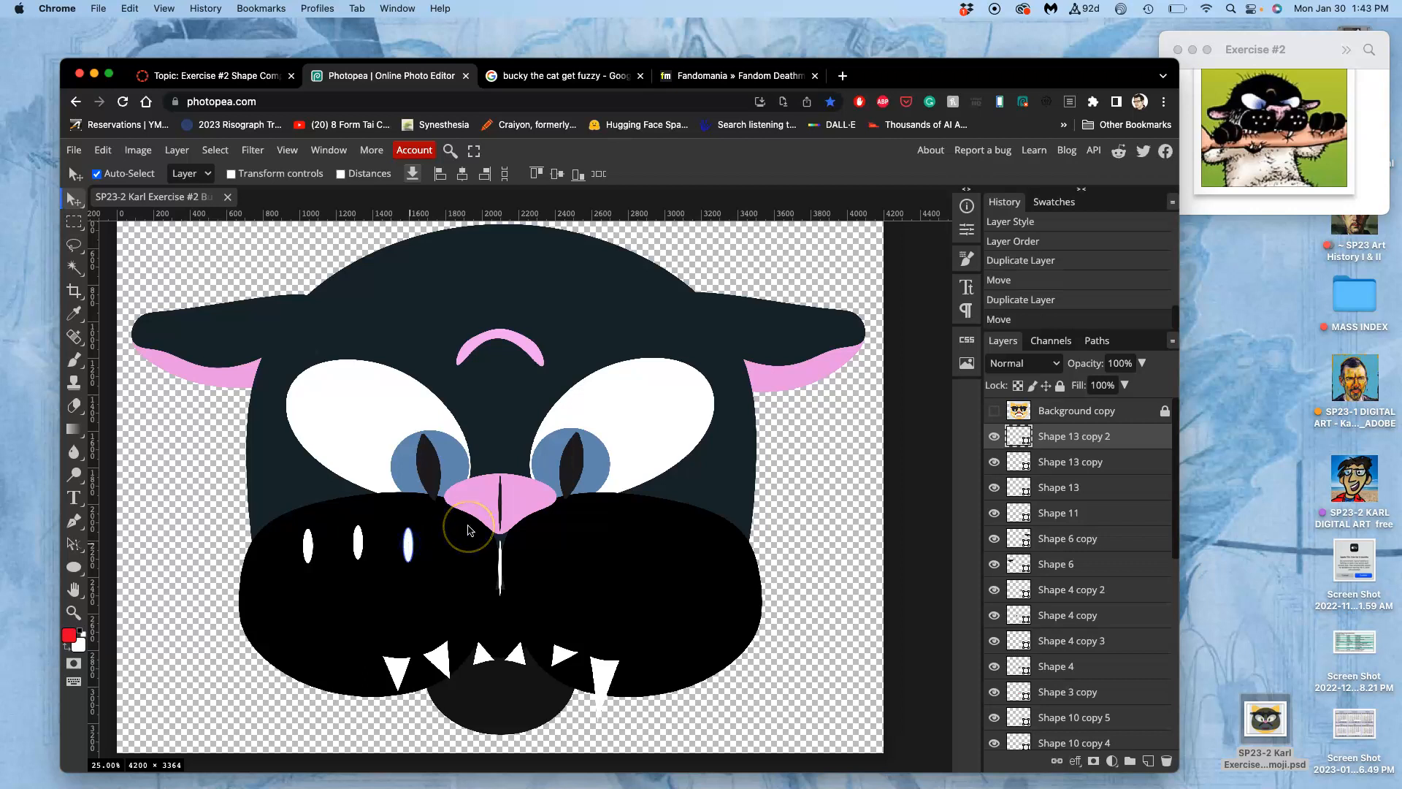
Step: Duplicate the whisker spot twice more and place the copies as a lower row of two between the upper spots
key(super+j)
drag(412, 547, 336, 599)
key(super+j)
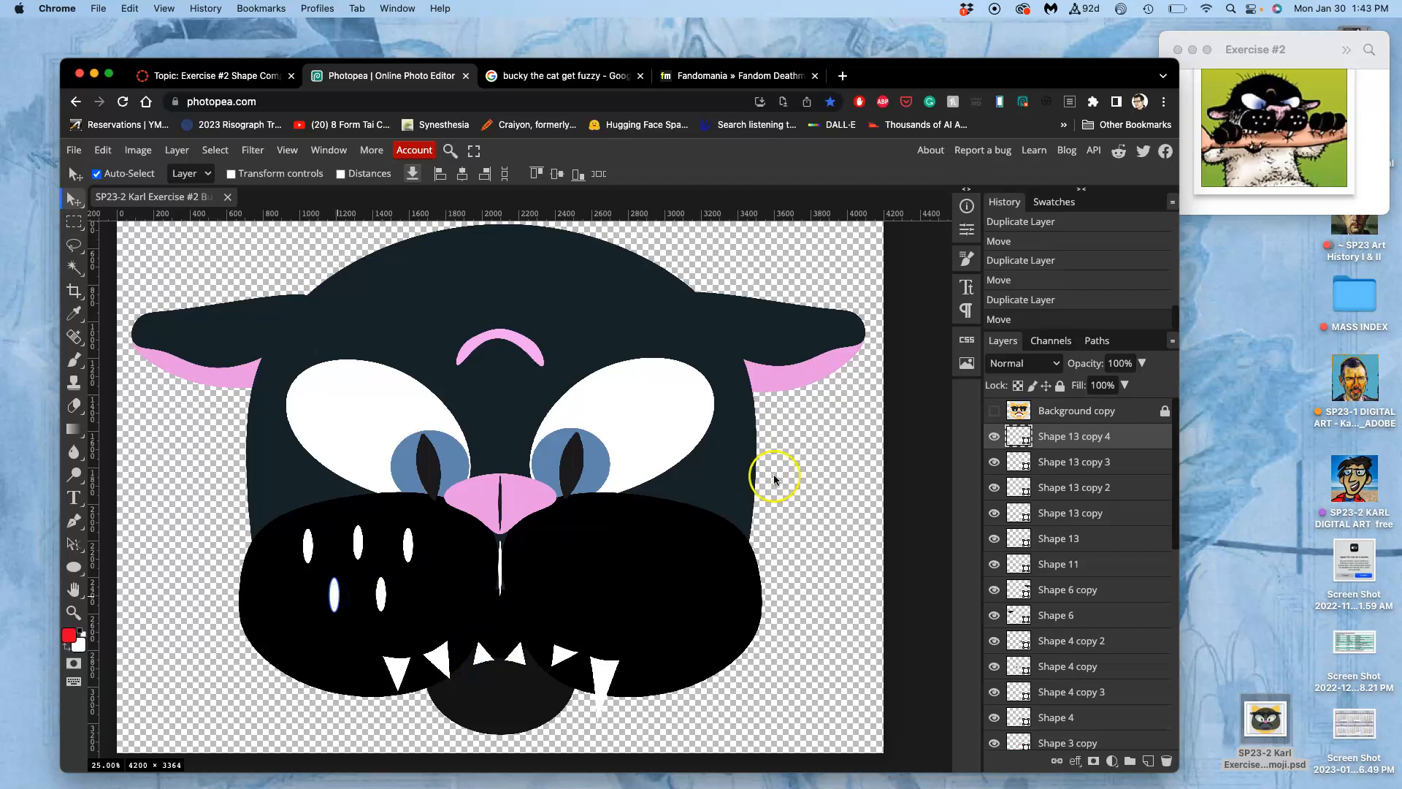
Step: Select all five whisker spot layers and transform them together, rotating to about -7.3° and widening to about 107%
shift+click(1061, 465)
shift+click(1065, 514)
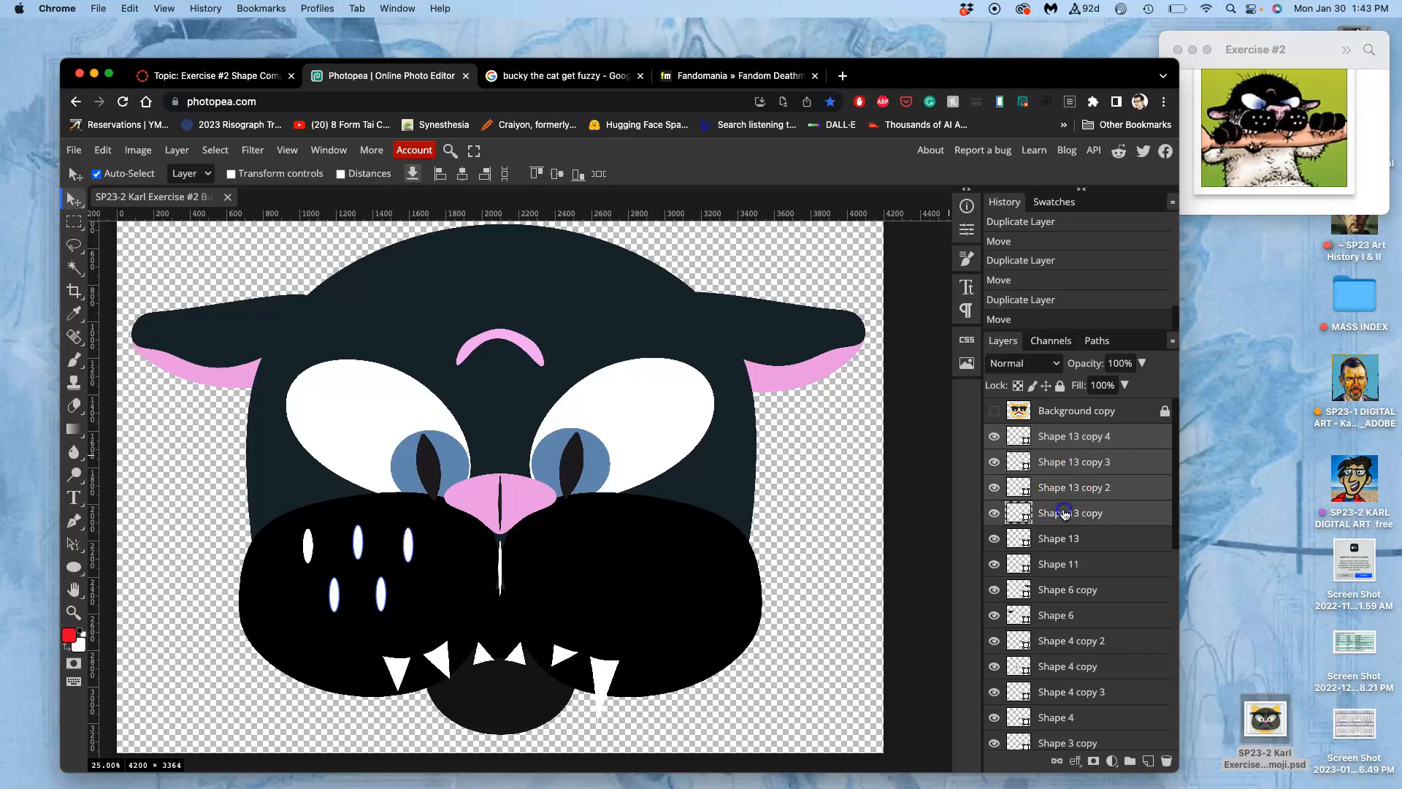
super+click(1059, 487)
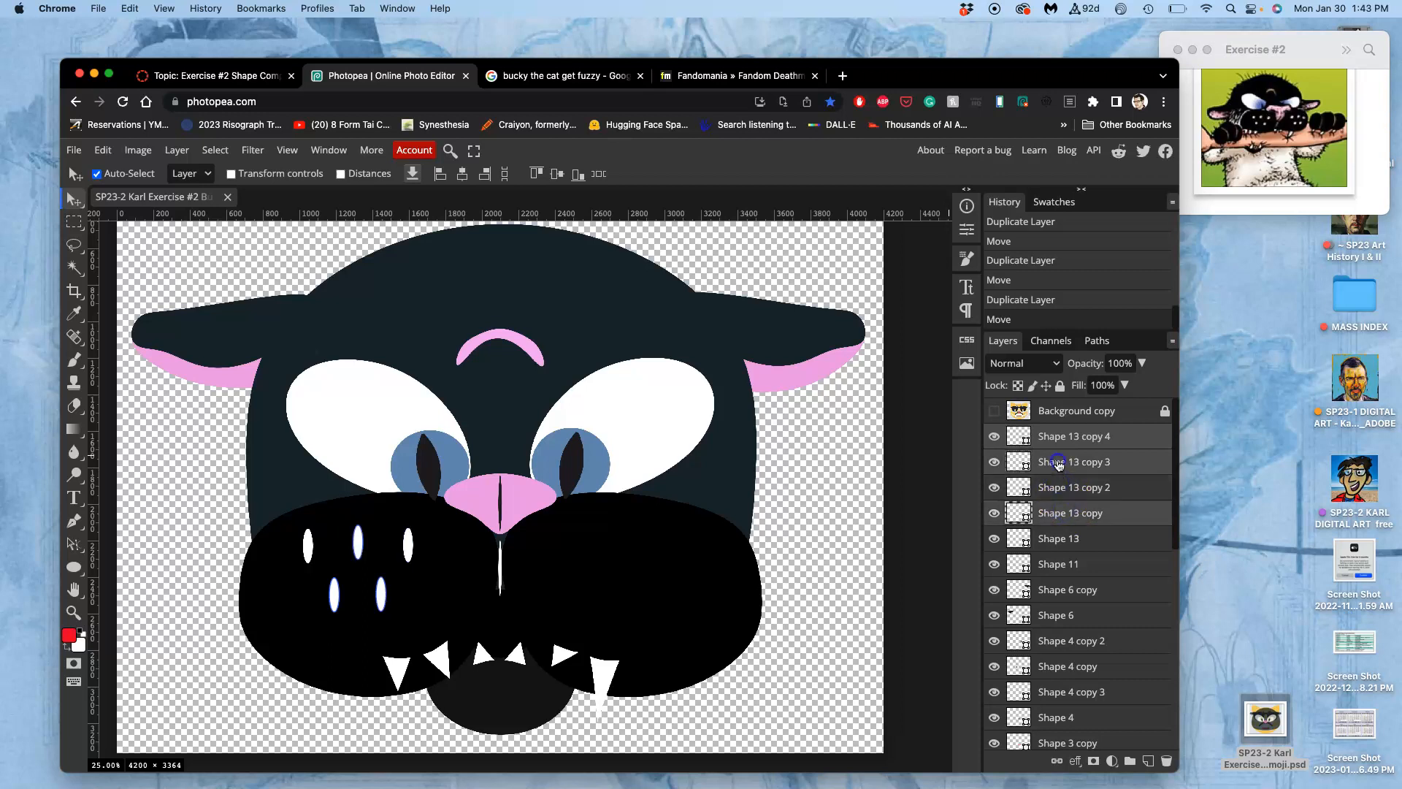
click(1058, 462)
click(1058, 442)
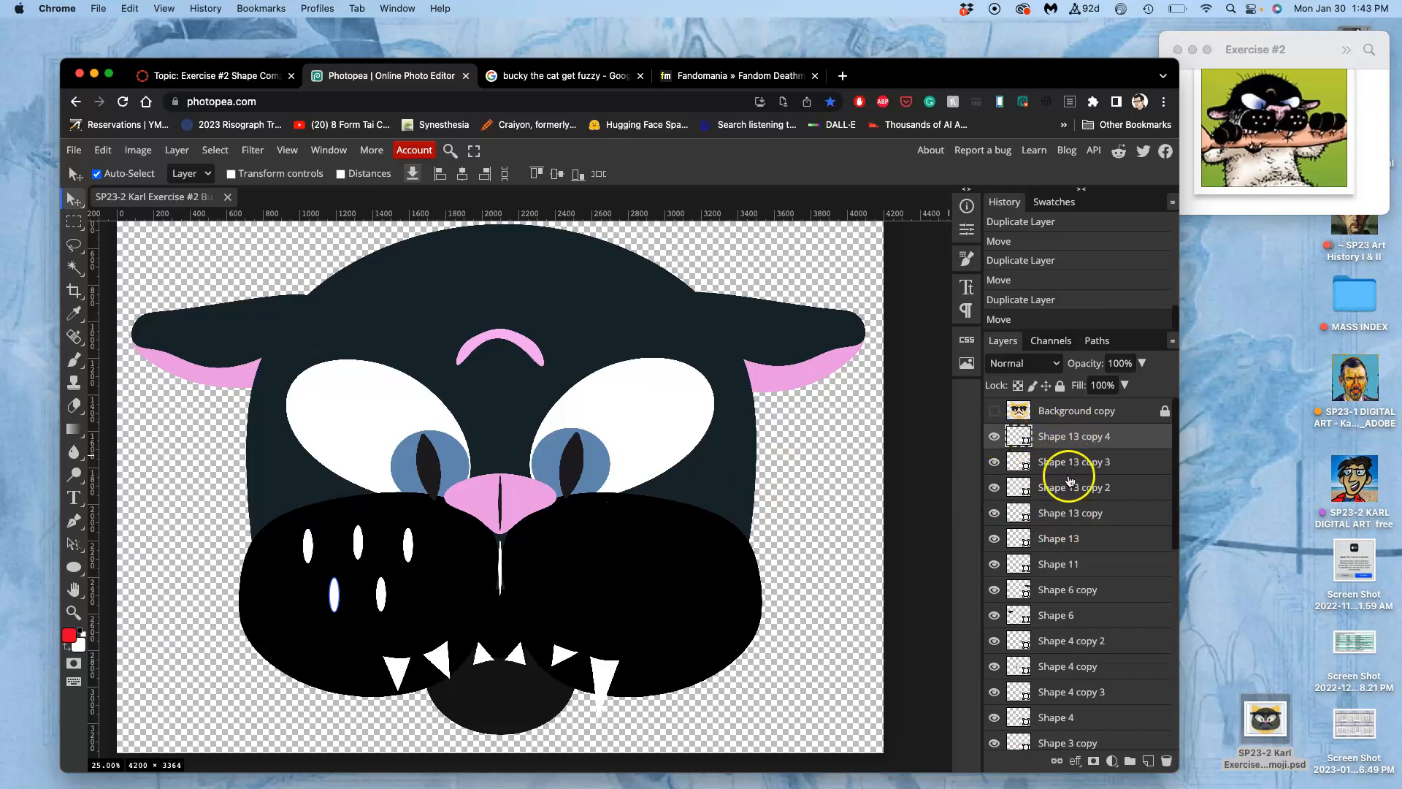
shift+click(1054, 540)
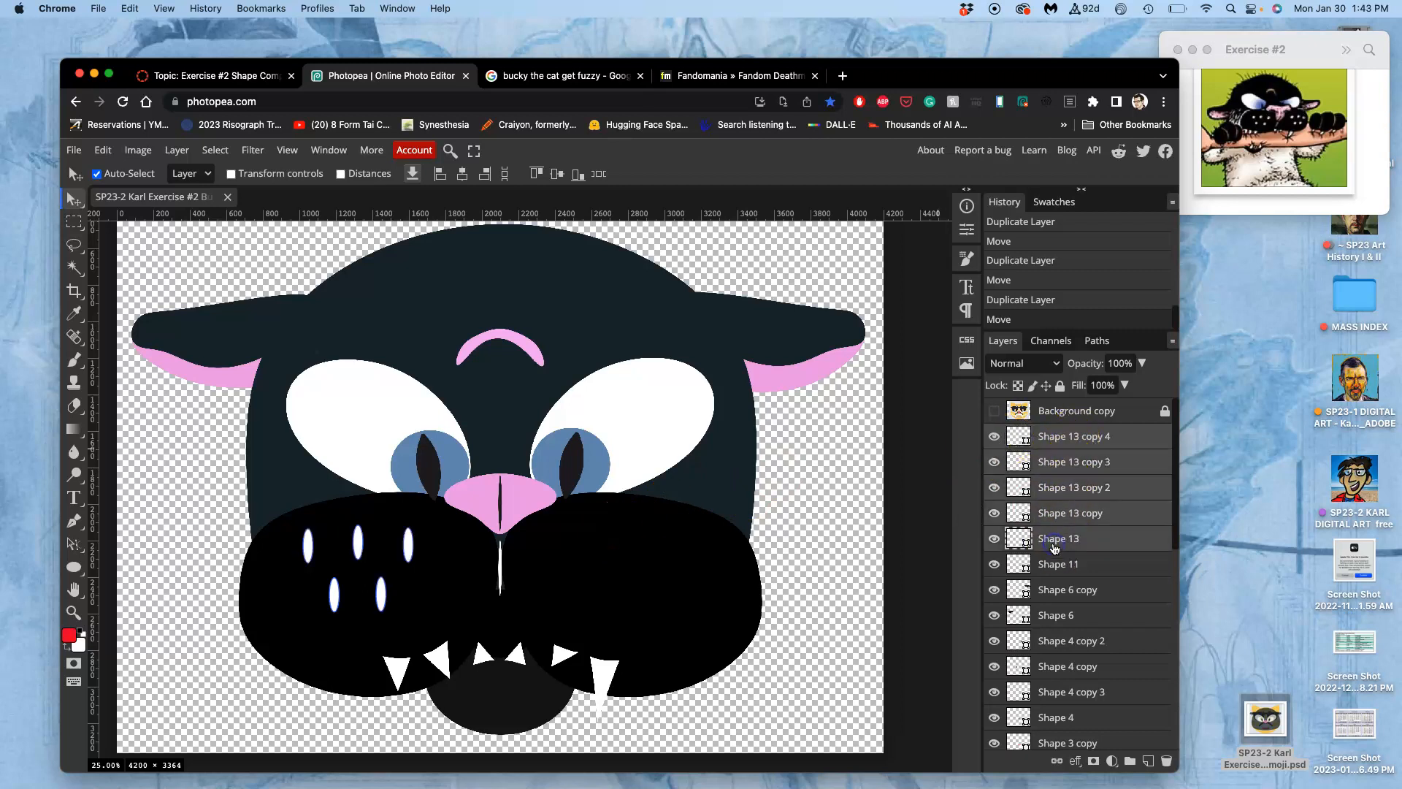
key(super+alt+t)
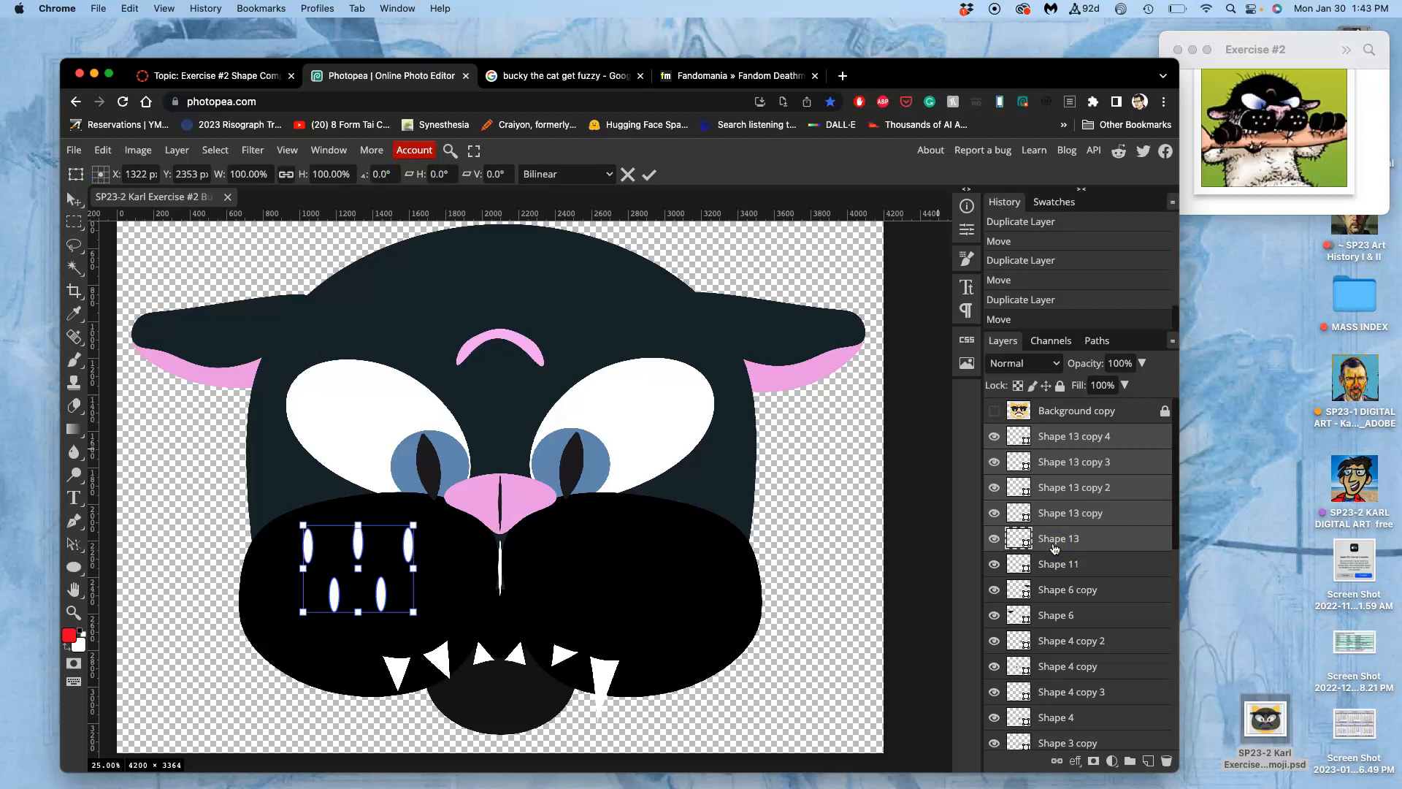
drag(428, 519, 421, 562)
Step: Distort the five whisker spots so the lower edge slopes up toward the nose, and shift the group slightly down
right_click(393, 563)
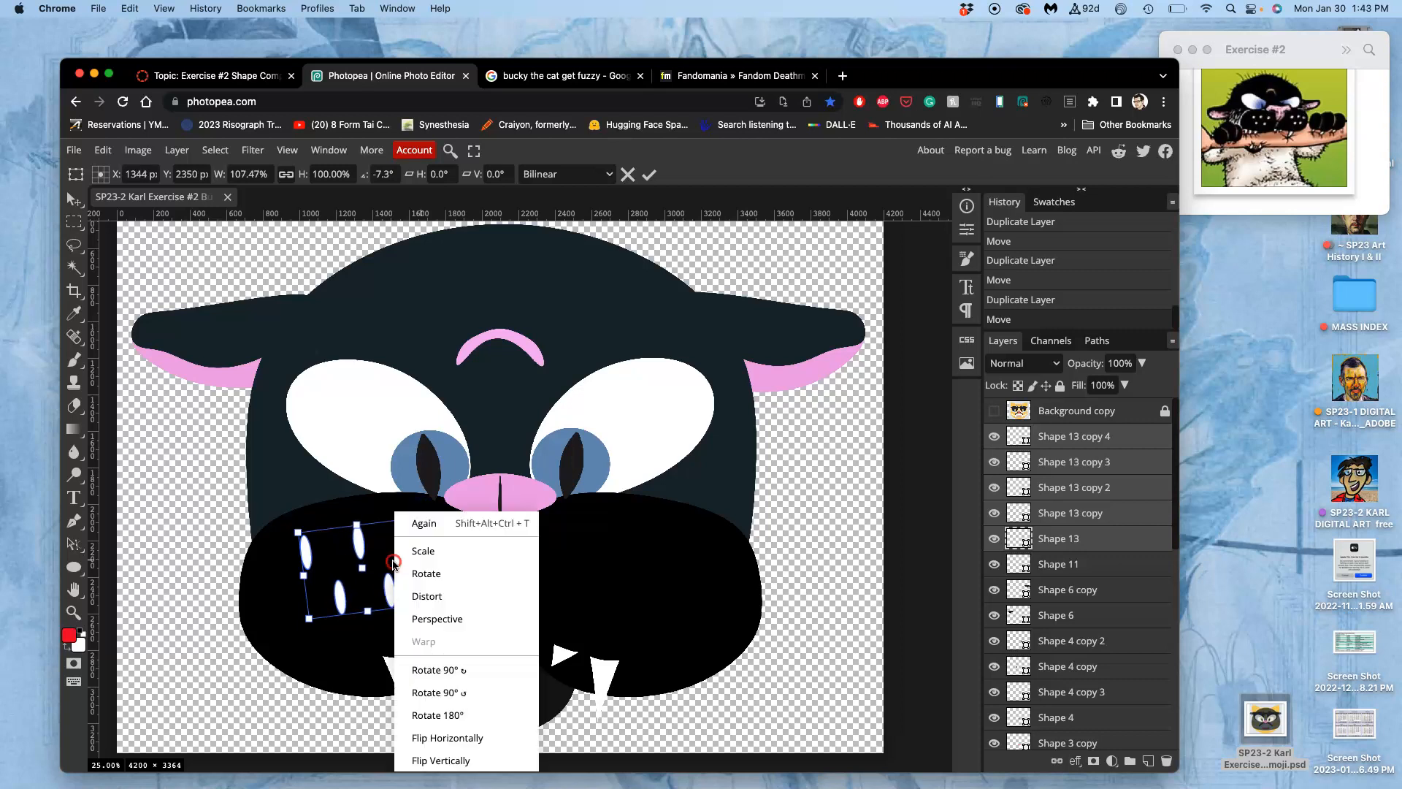
click(426, 596)
drag(418, 616, 413, 601)
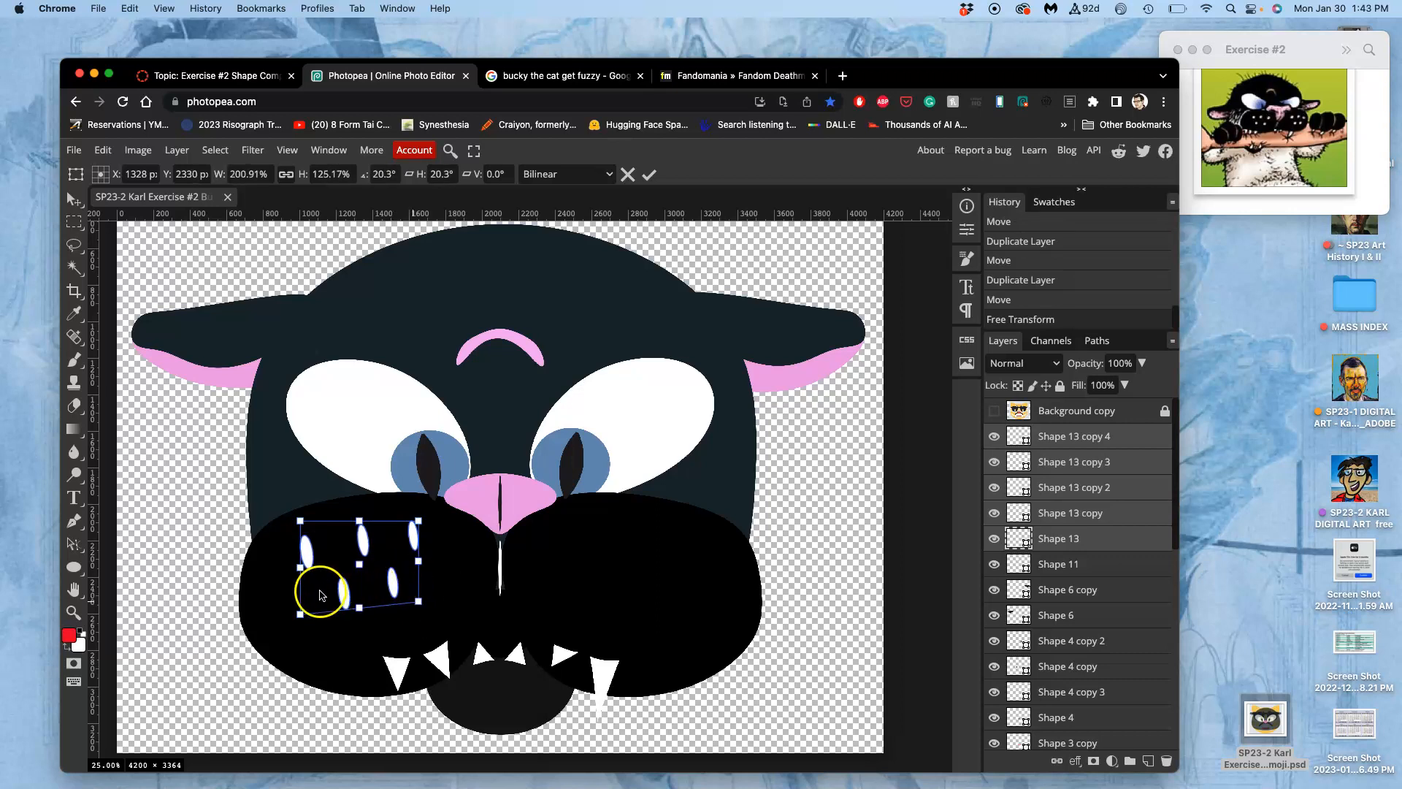
drag(306, 559, 309, 572)
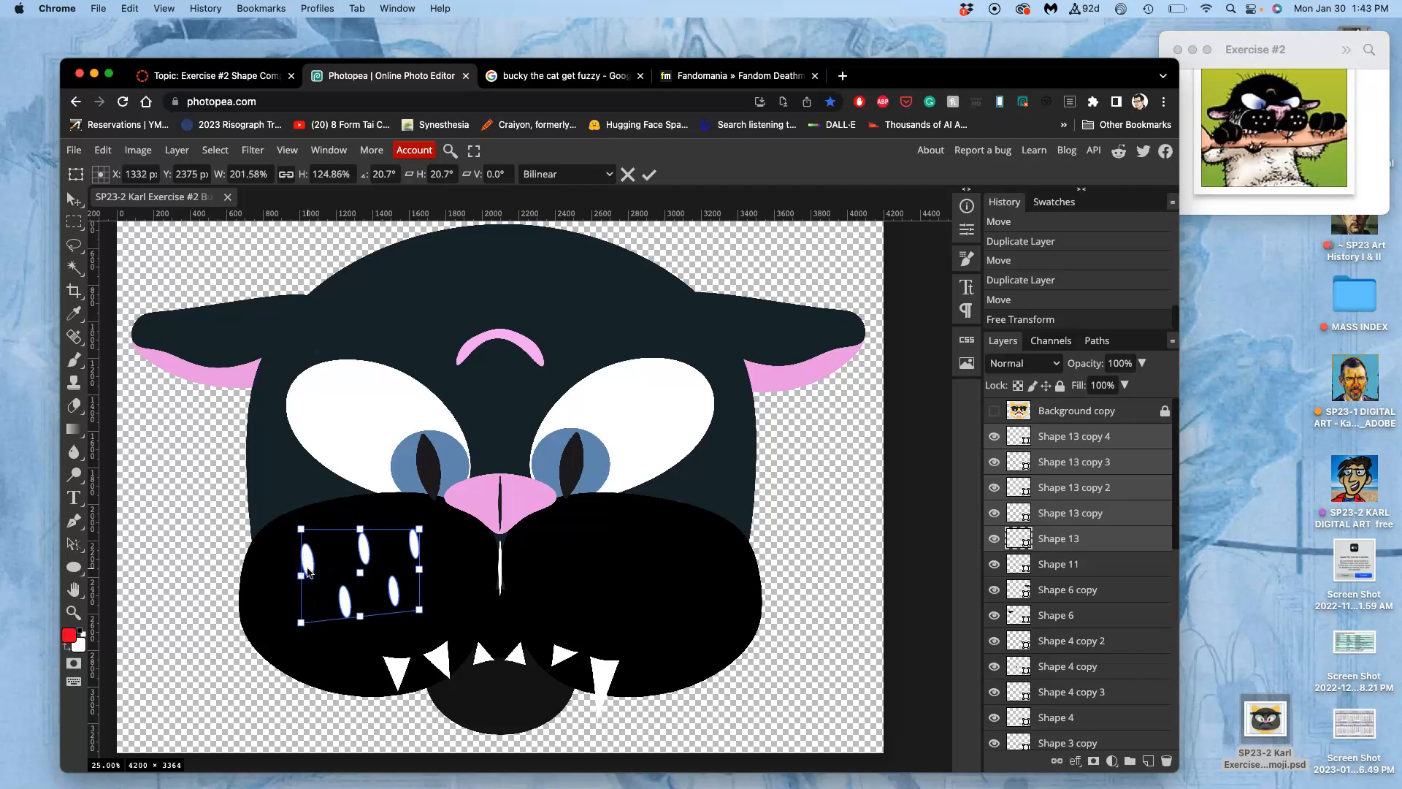
key(Return)
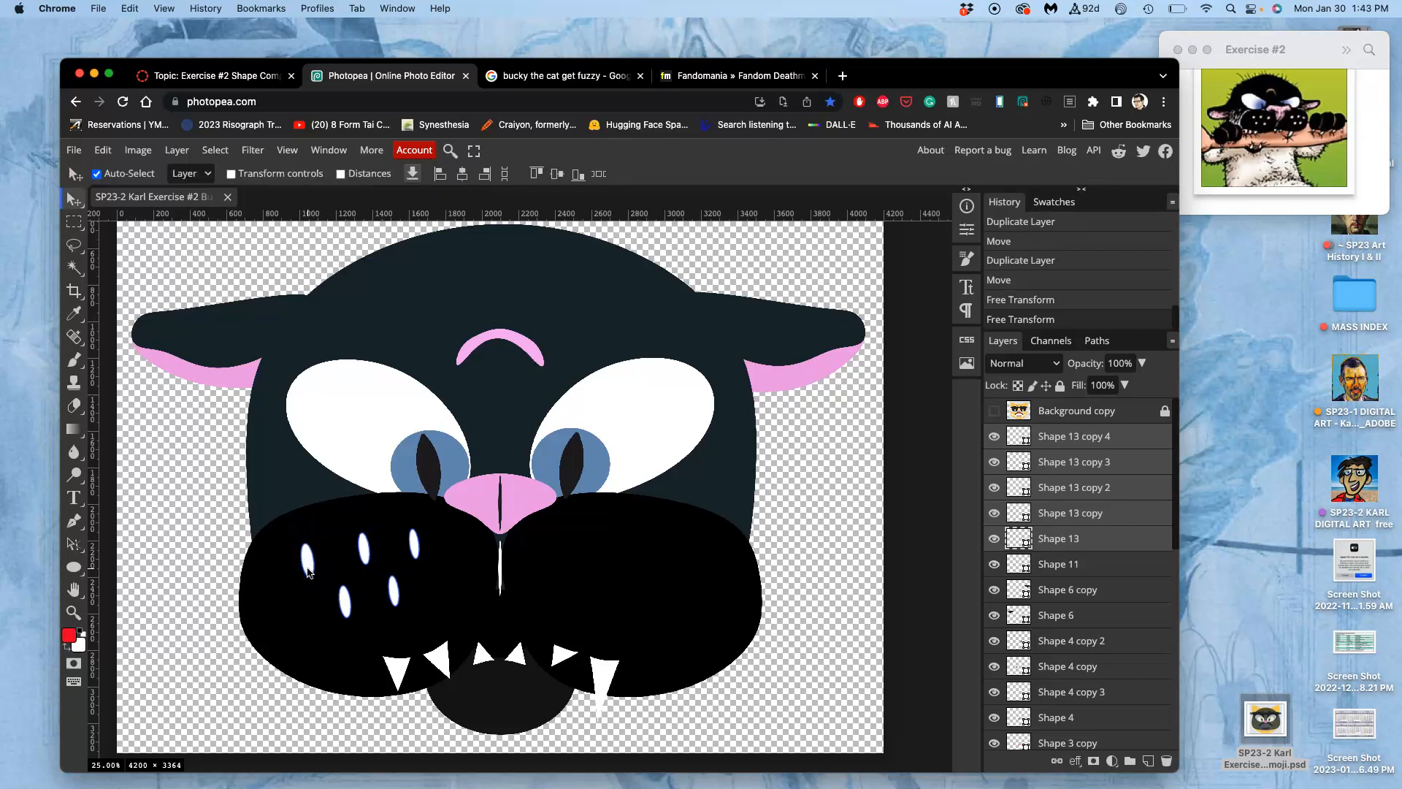
Step: Duplicate the five whisker spots, flip the copies horizontally and place them on the right muzzle half, mirroring the left side
key(super+j)
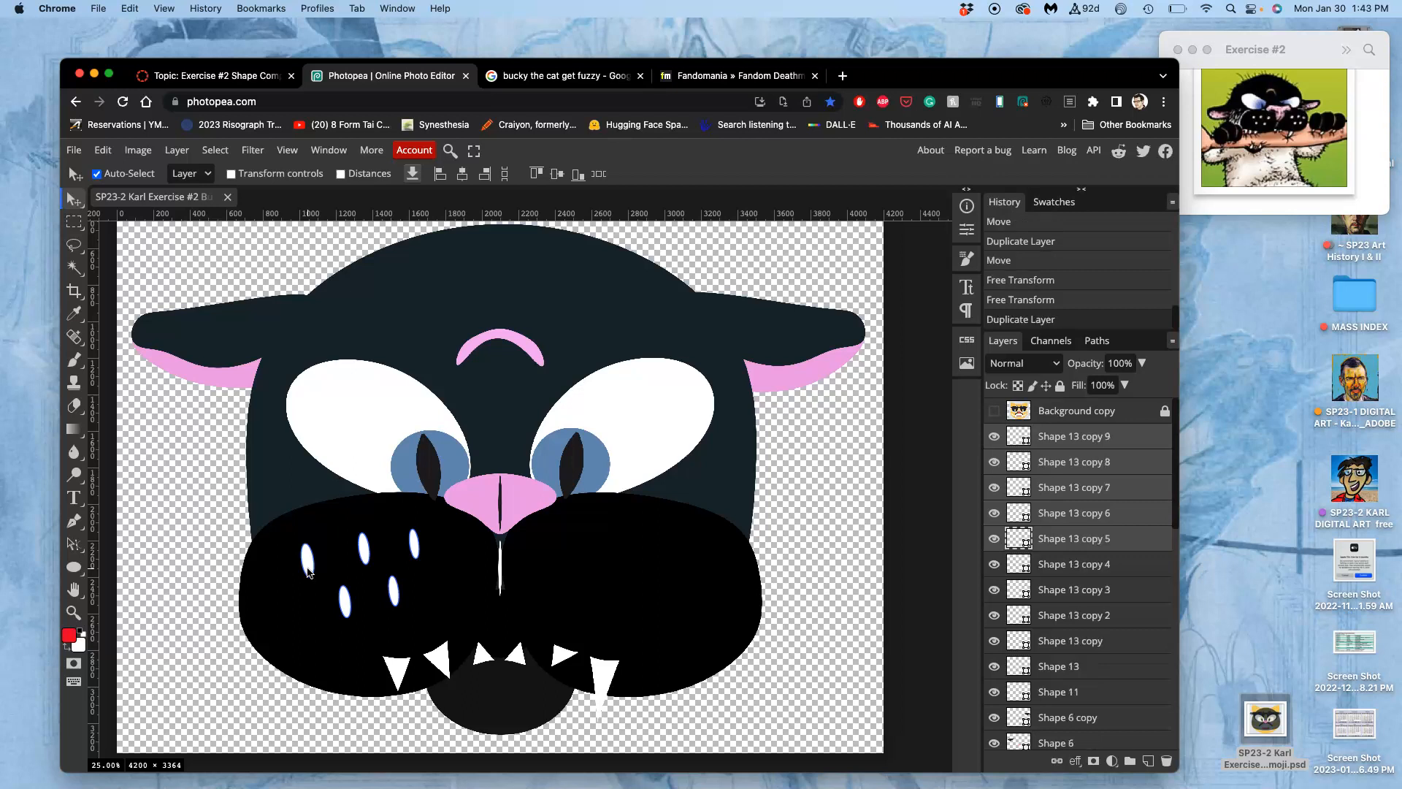
key(super+t)
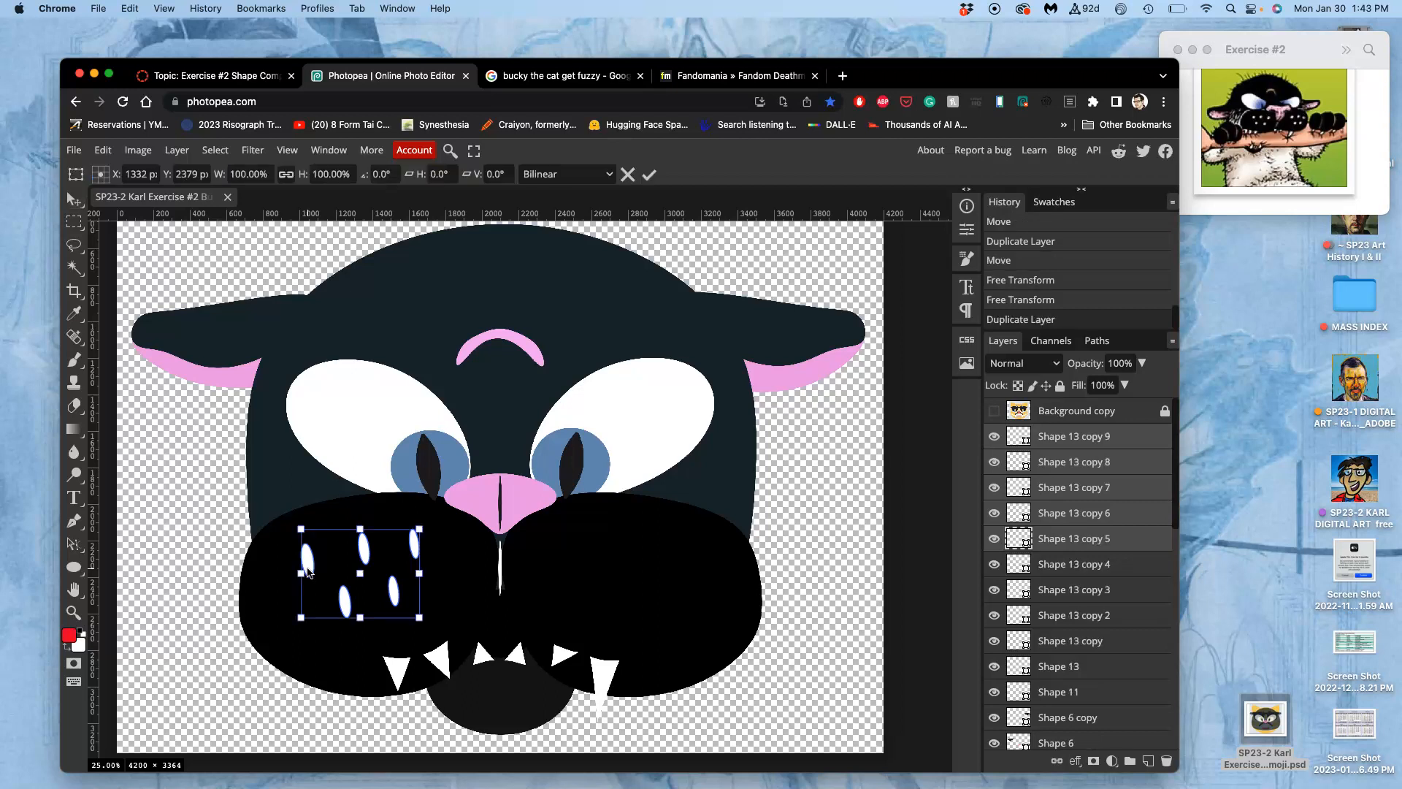
right_click(369, 553)
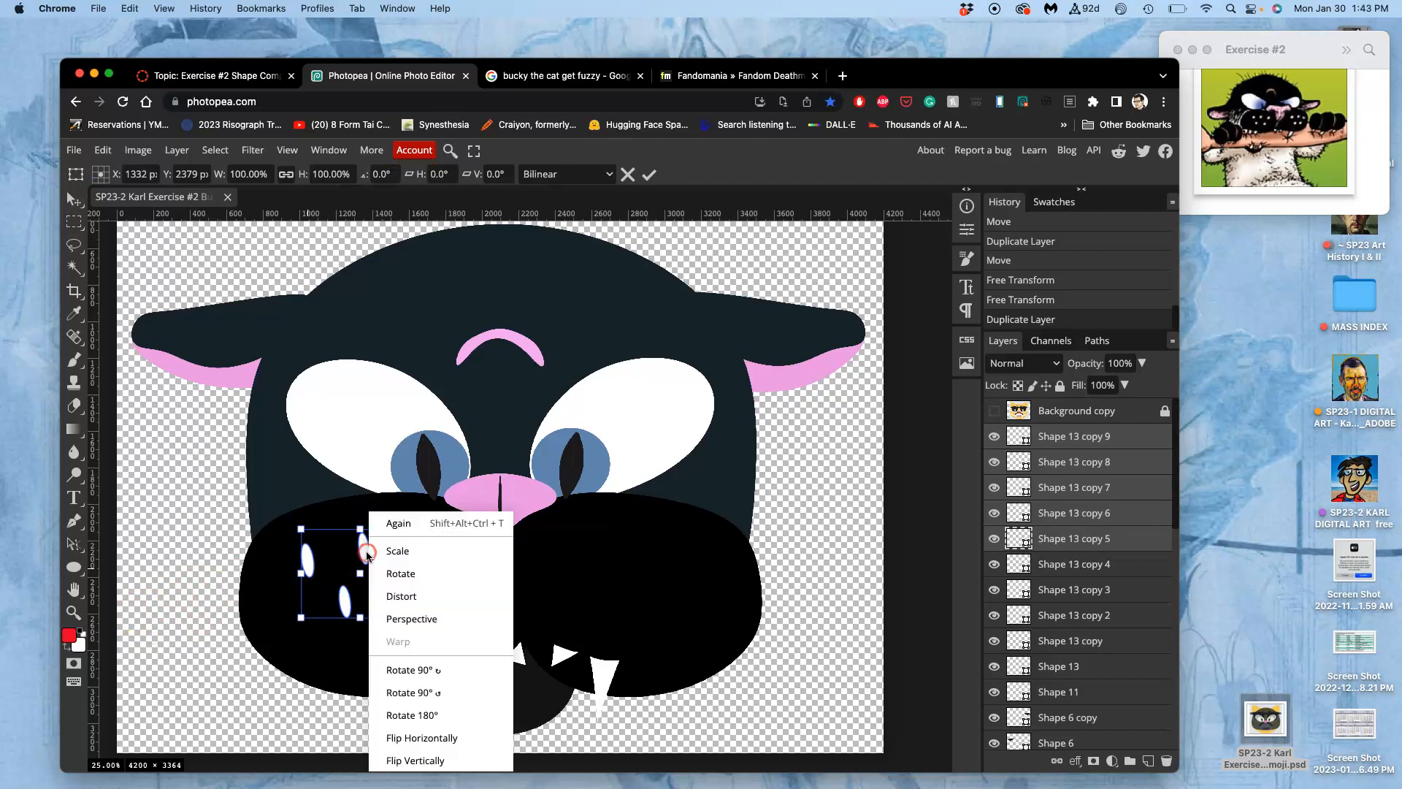
click(402, 738)
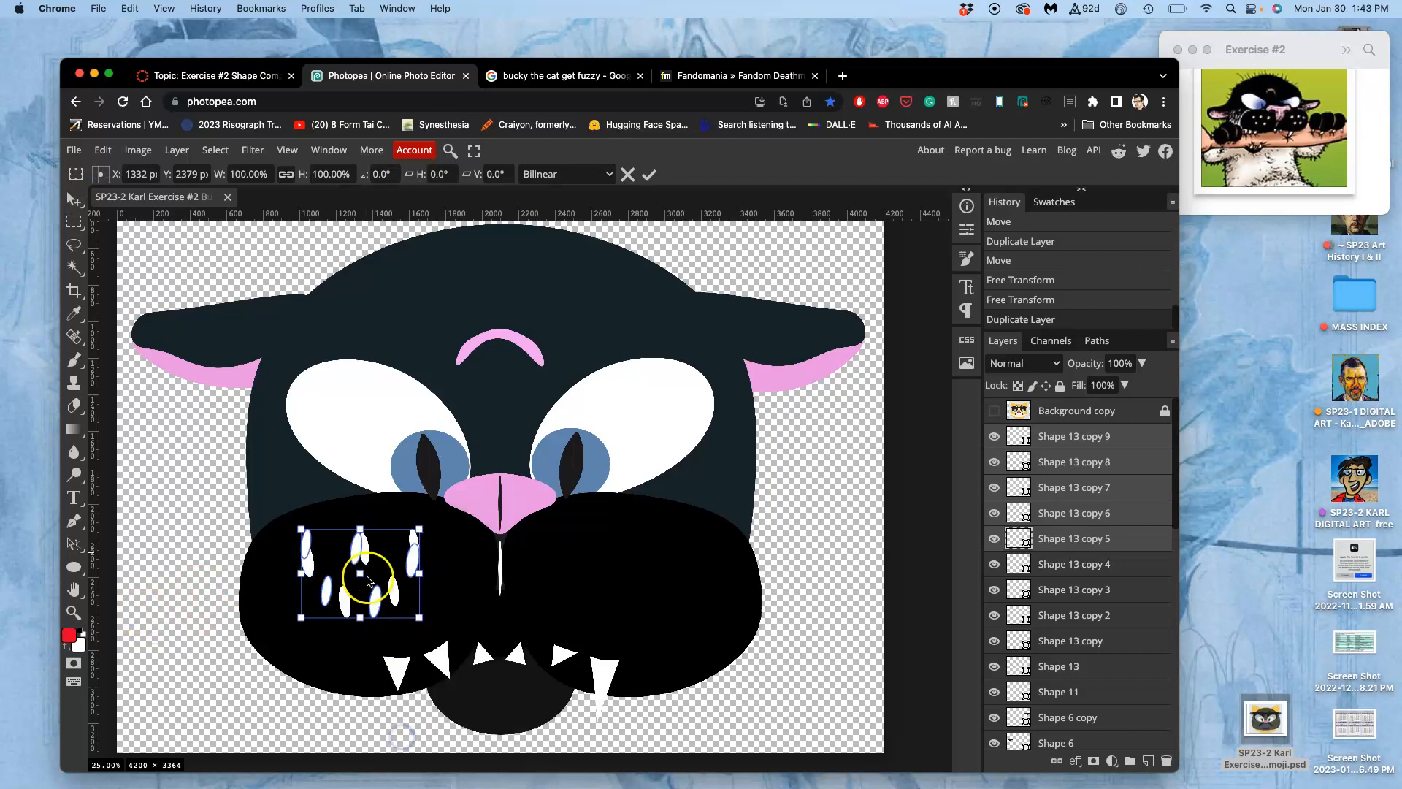
drag(358, 555, 637, 552)
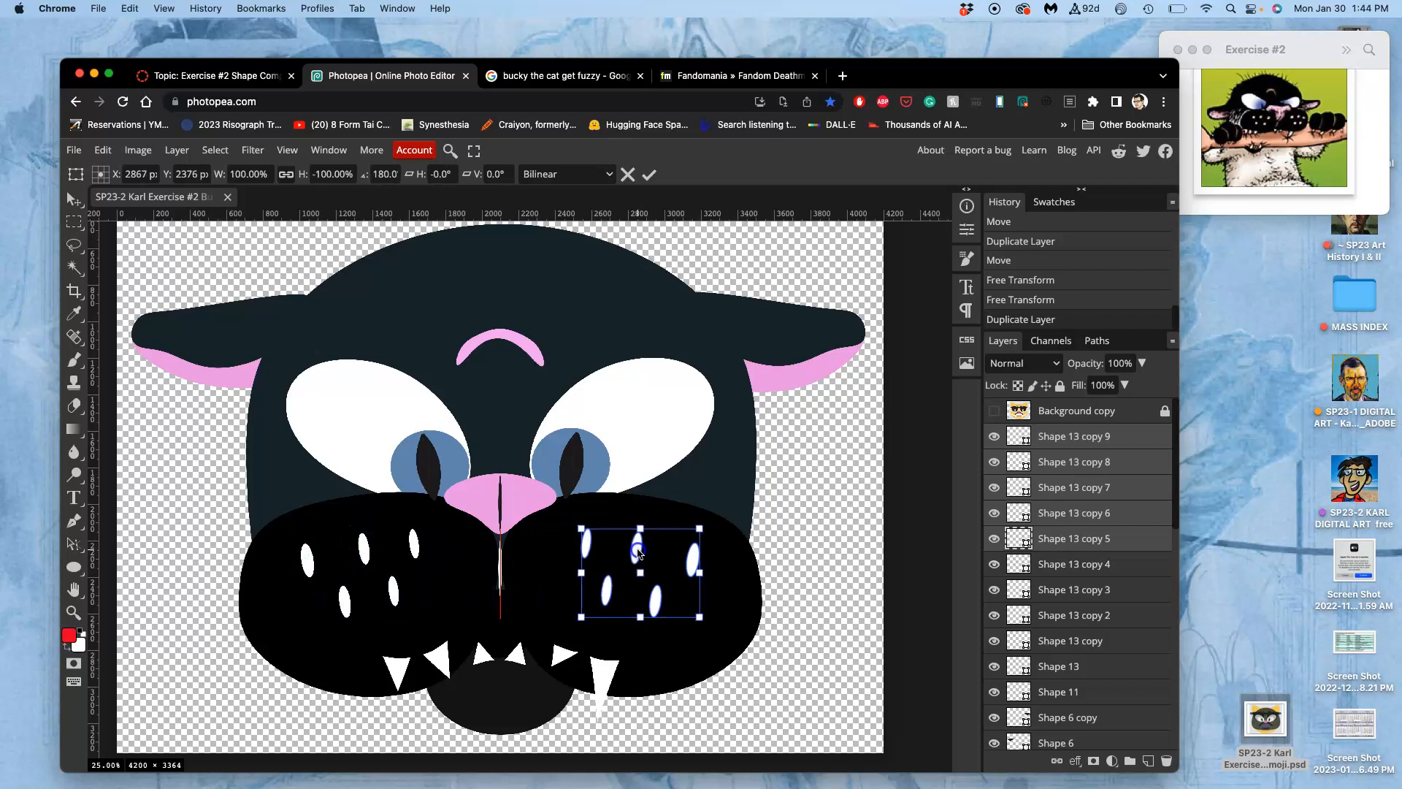
double_click(684, 578)
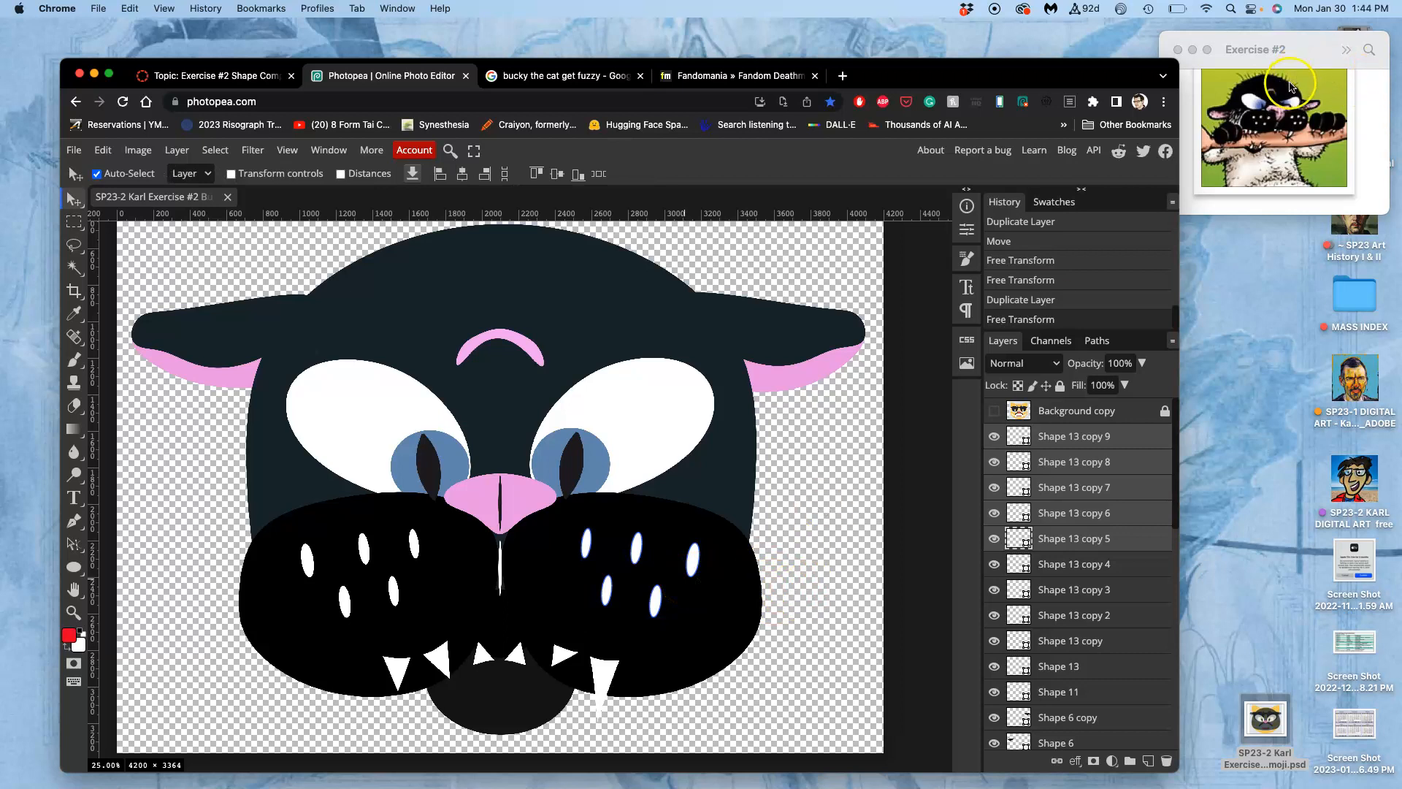
Step: Recolour the main head shape (Shape 3) to the darker blue-black 181e22
scroll(815, 395, up, 2)
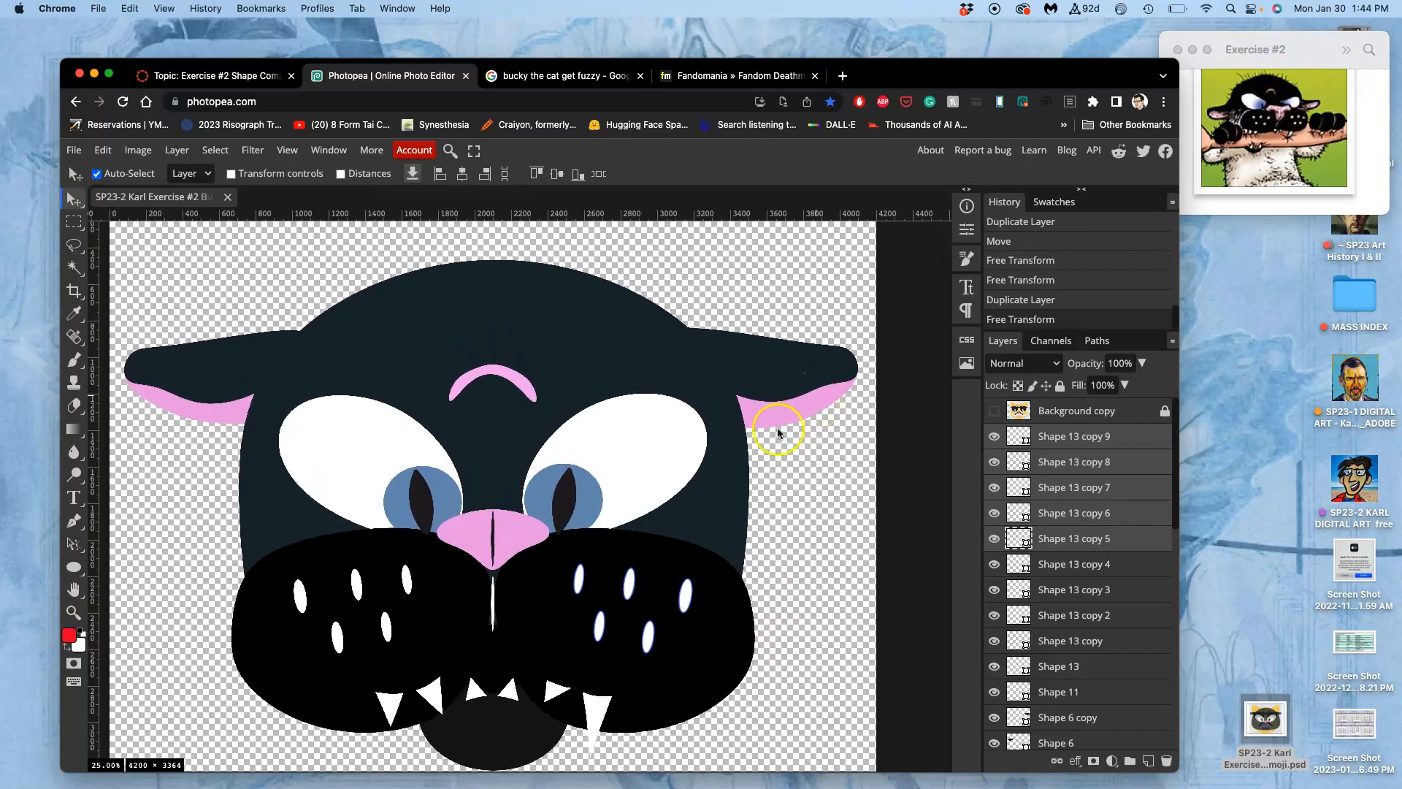
click(614, 348)
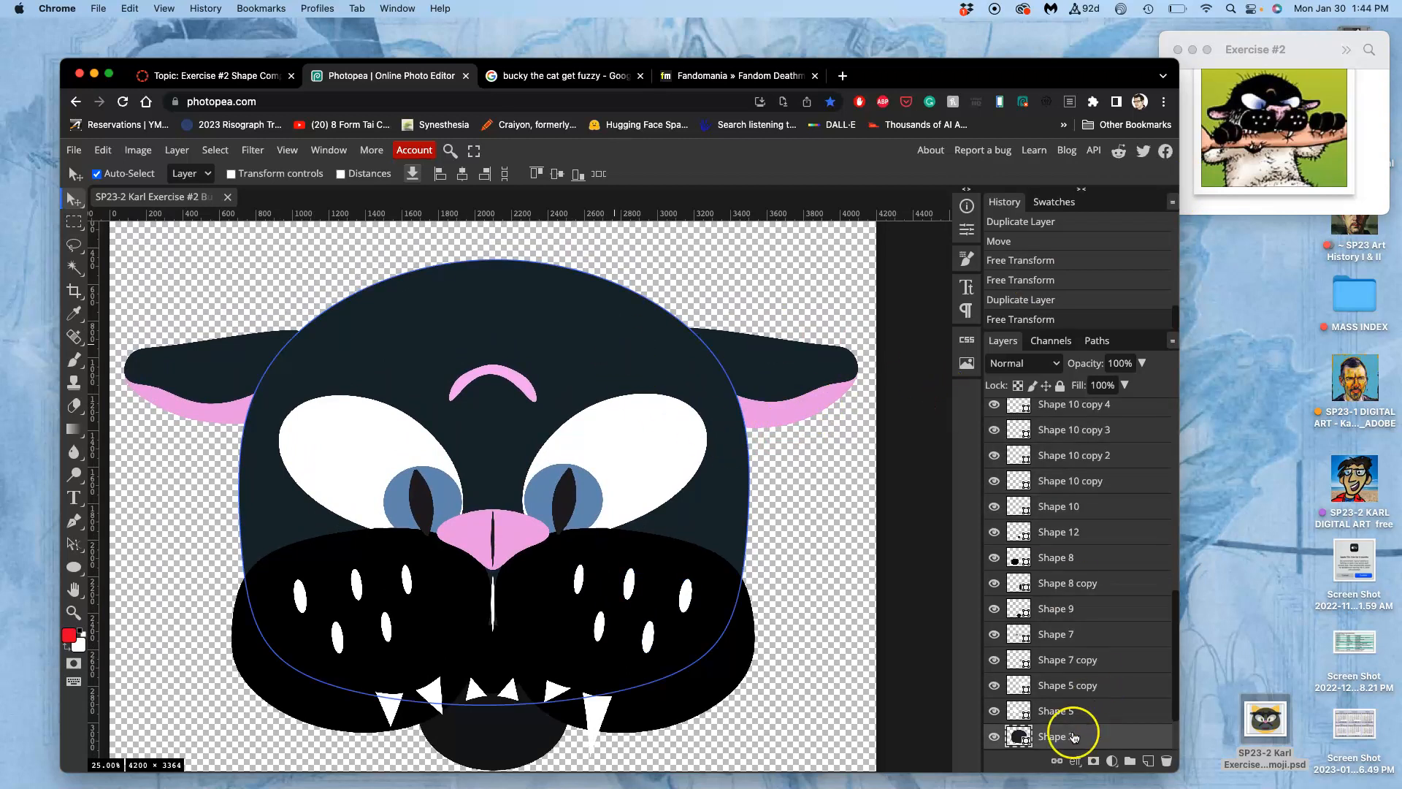
double_click(1019, 736)
click(221, 432)
click(231, 445)
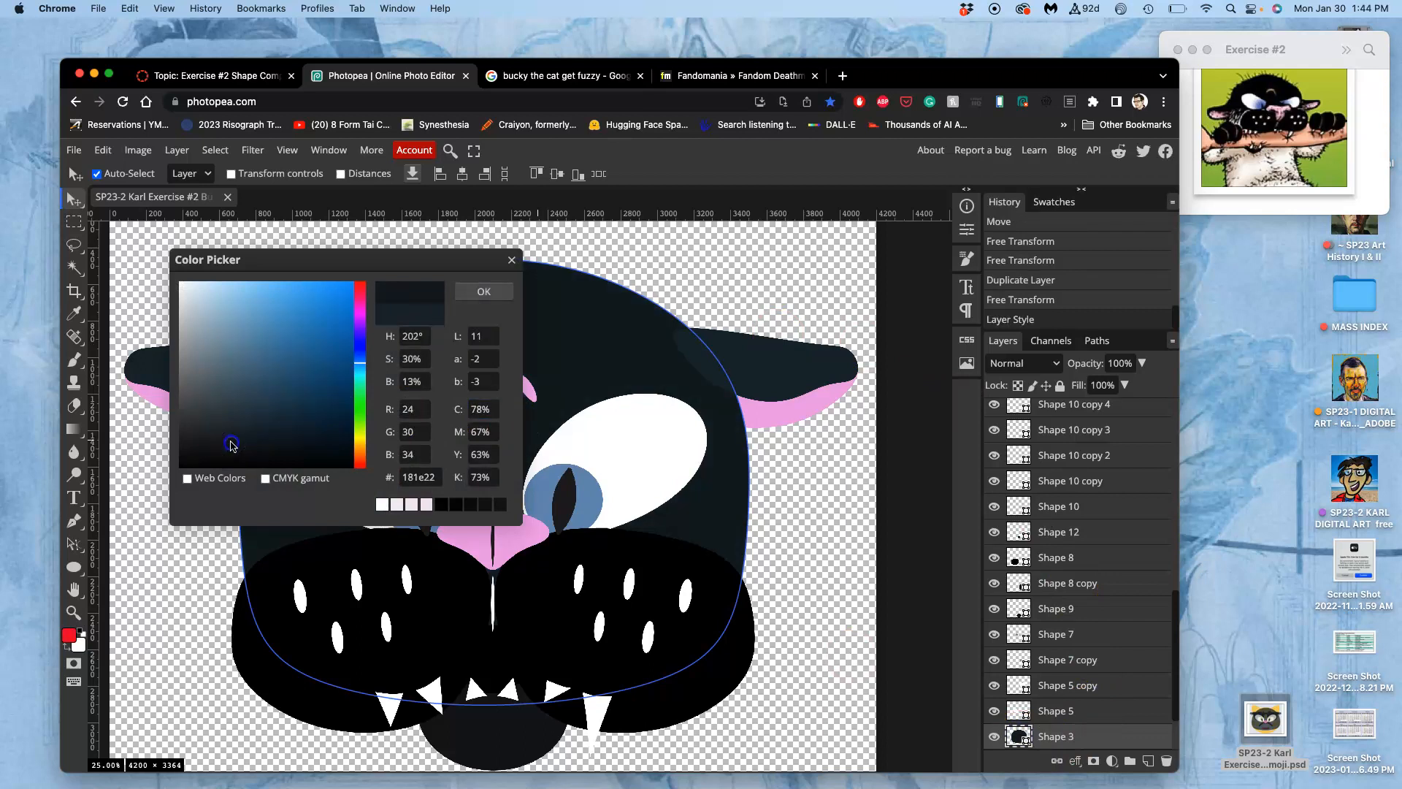
click(504, 292)
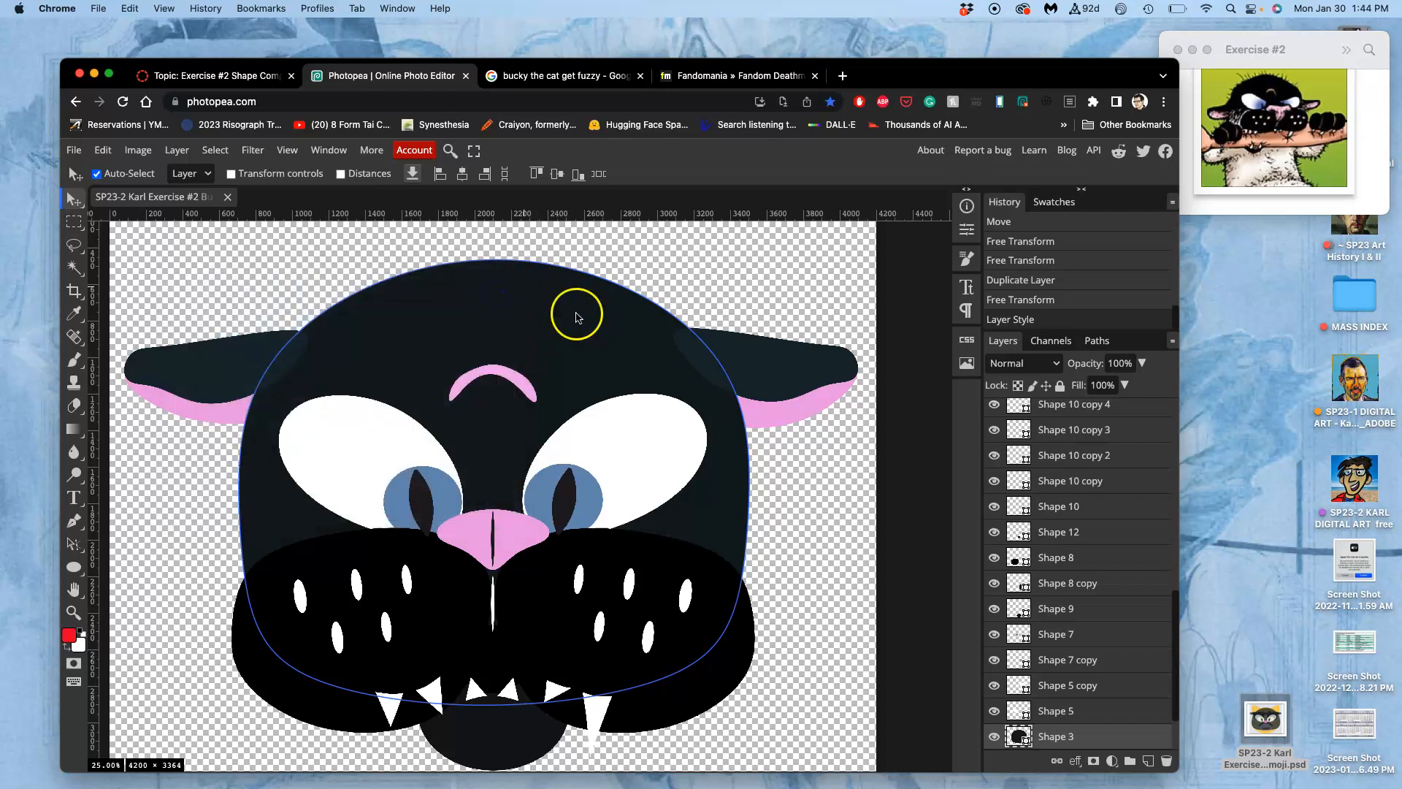
Step: Move the two dark ear shapes (Shape 6 and Shape 6 copy) down the layer order to just below head Shape 3, above the pink inner ears
click(734, 364)
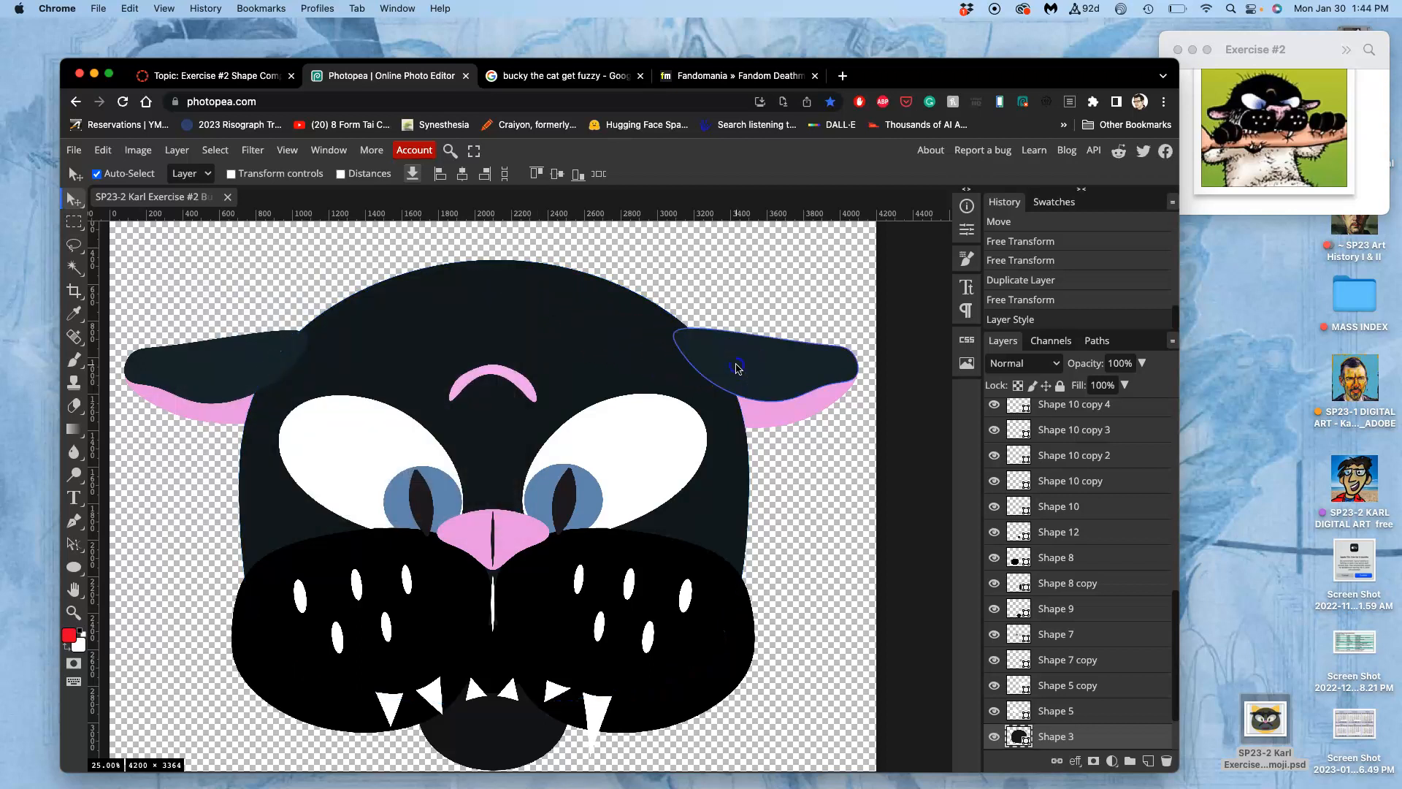
shift+click(232, 370)
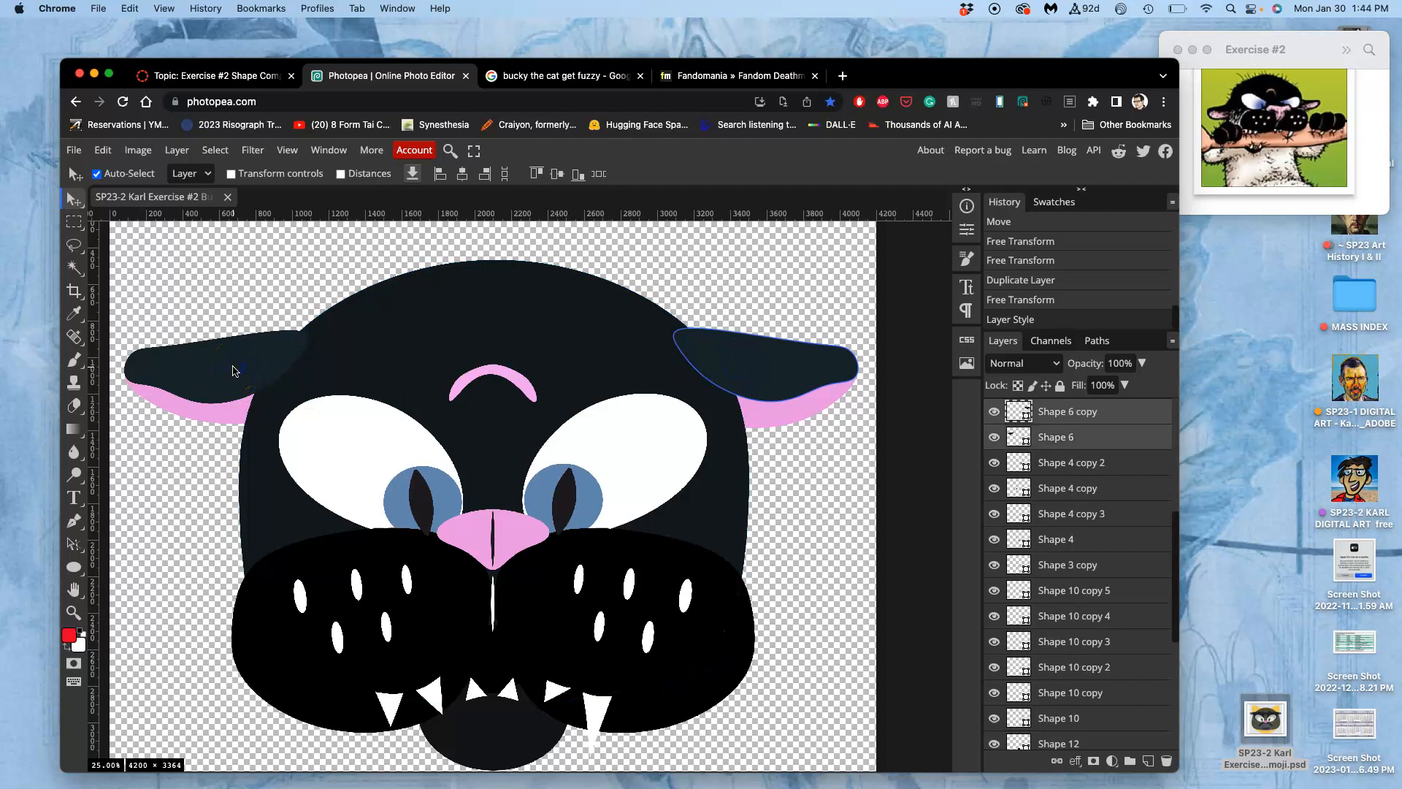
key(super+bracketleft)
key(super+bracketleft)
key(super+bracketleft)
key(super+bracketleft)
key(super+bracketleft)
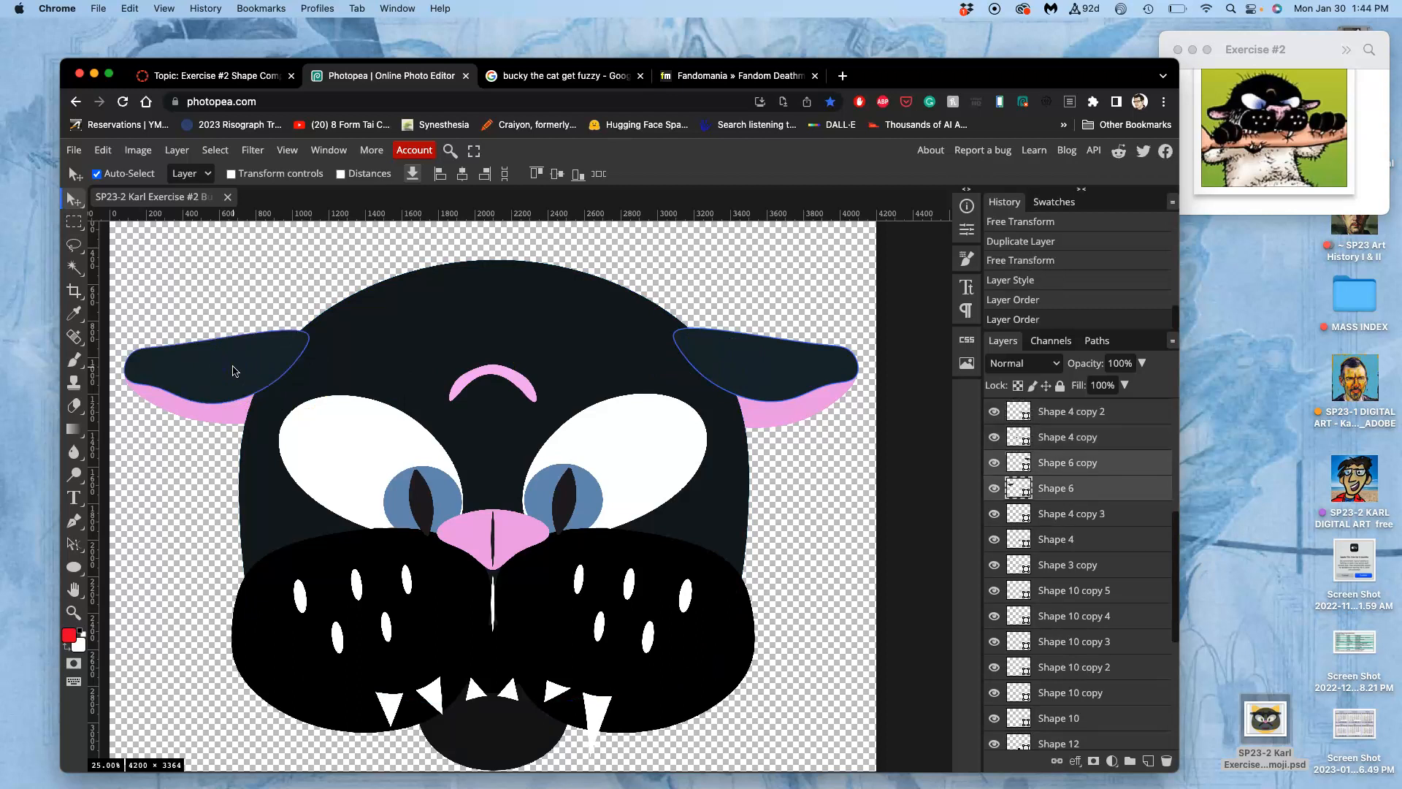
key(super+bracketleft)
key(super+bracketleft)
key(super+bracketleft)
key(super+bracketleft)
key(super+bracketleft)
key(super+bracketleft)
key(super+bracketleft)
key(super+bracketleft)
key(super+bracketleft)
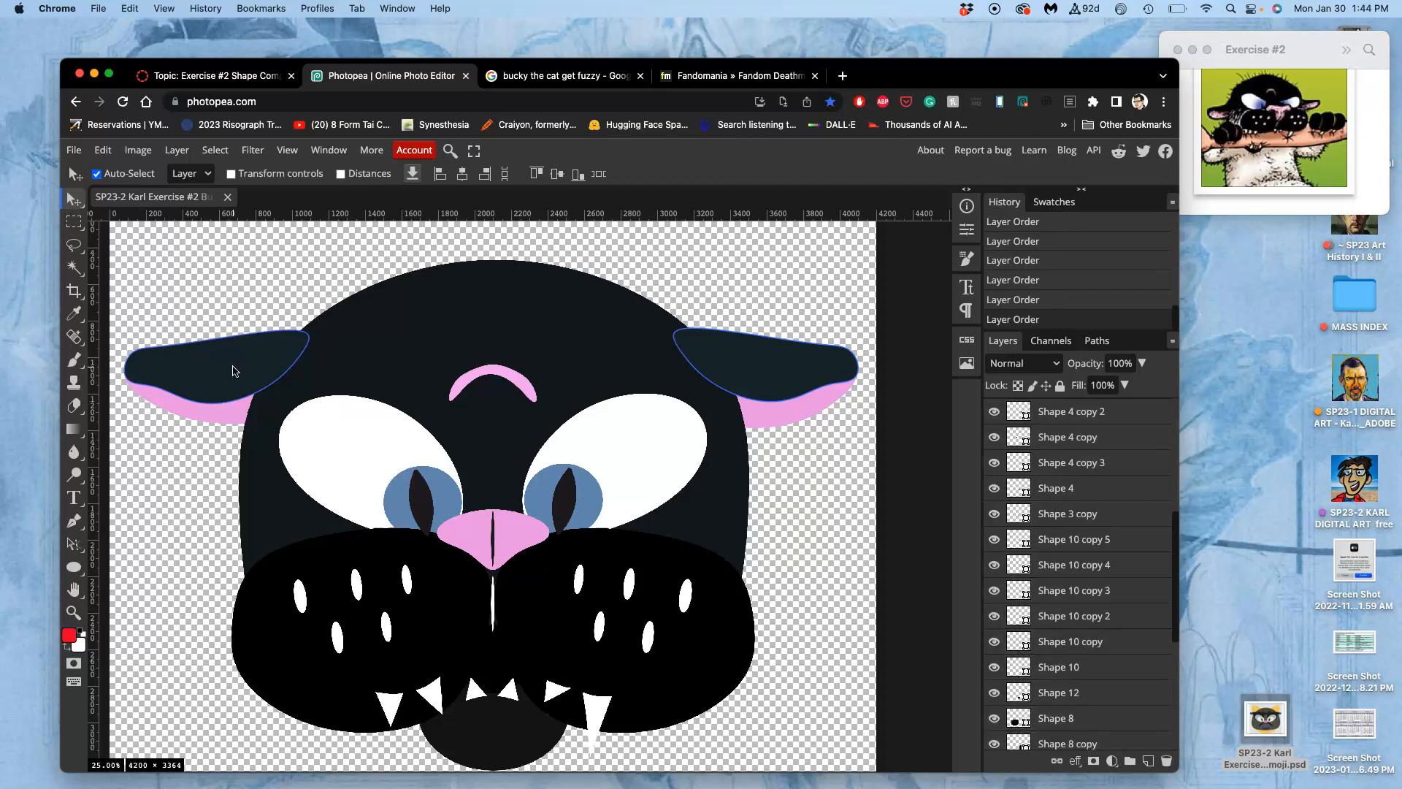
key(super+bracketleft)
key(super+bracketleft)
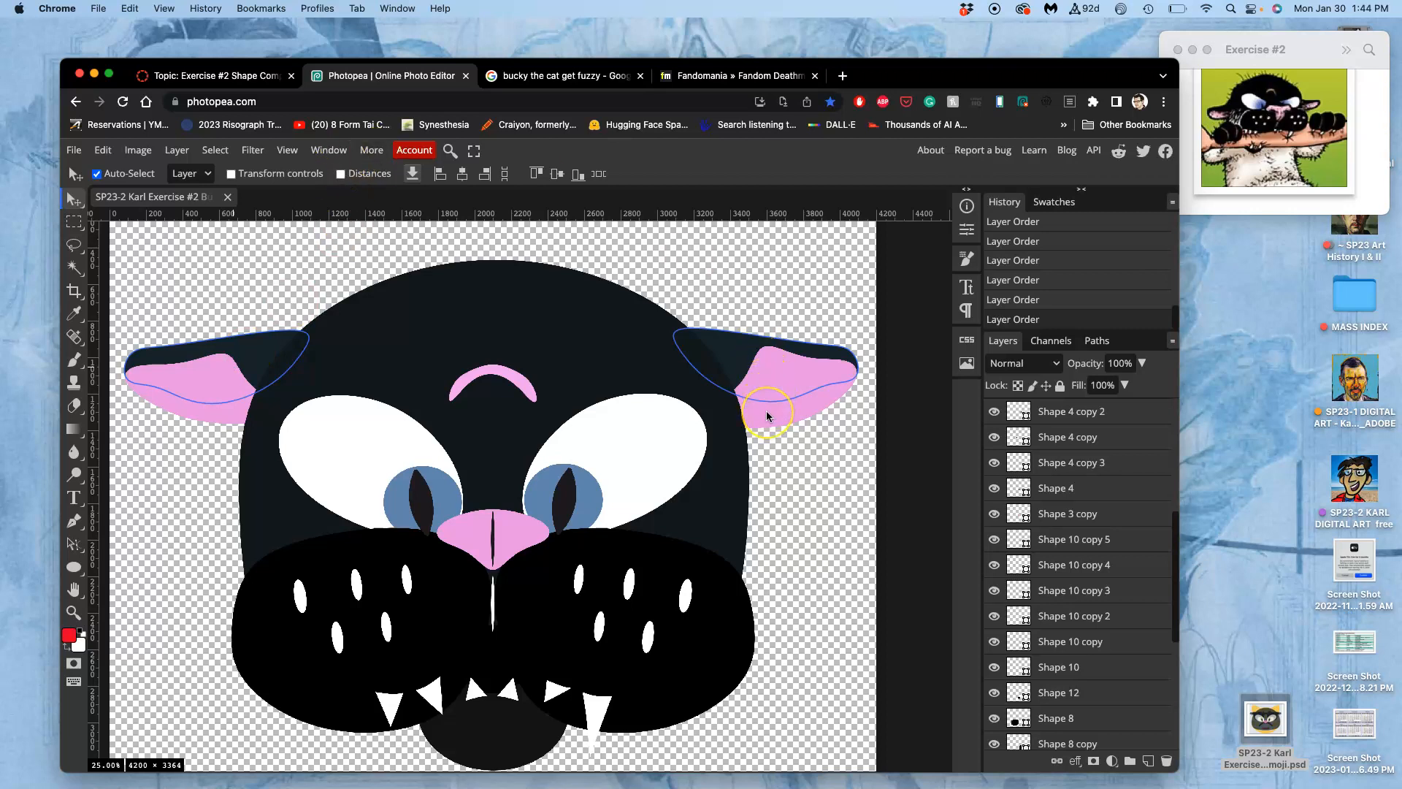
key(super+bracketright)
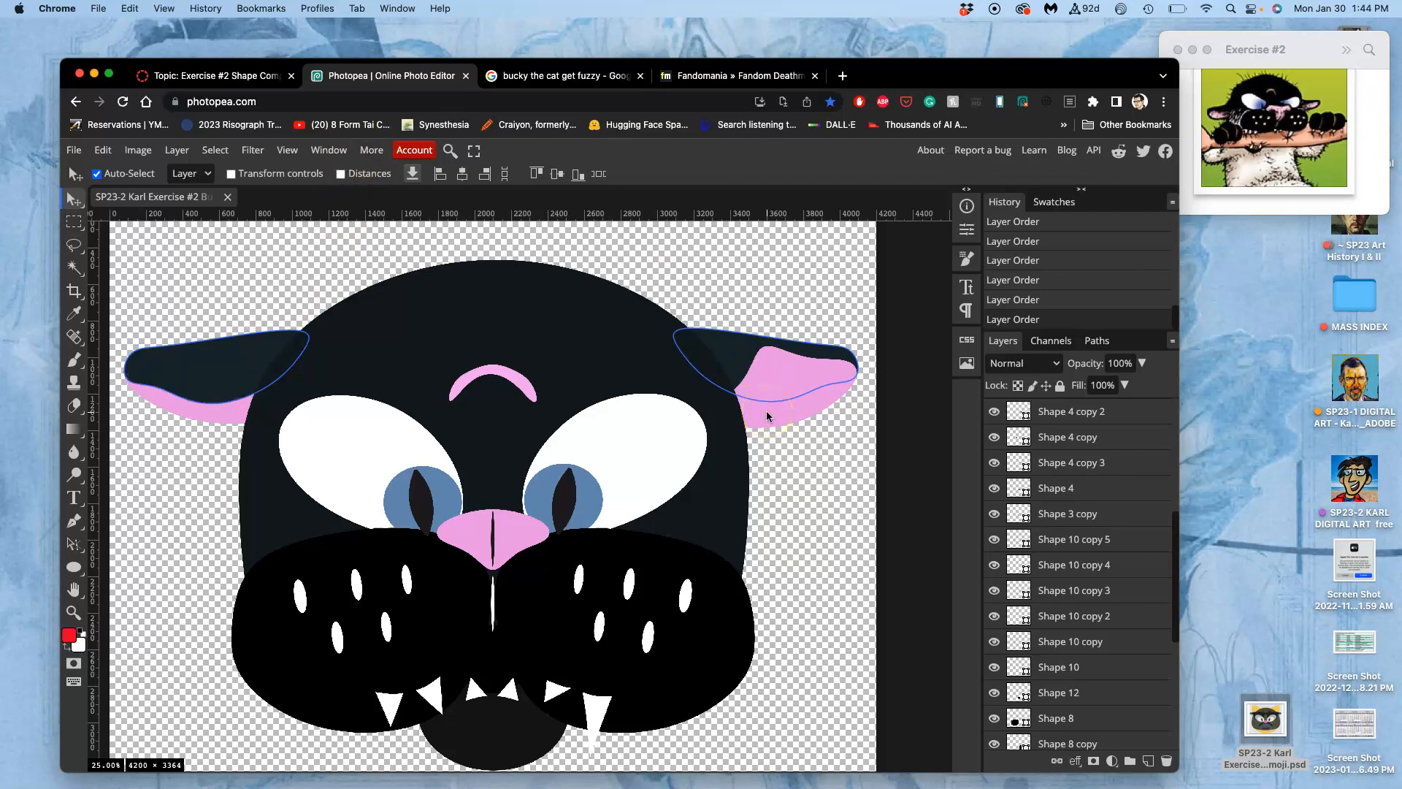
key(super+bracketright)
click(792, 470)
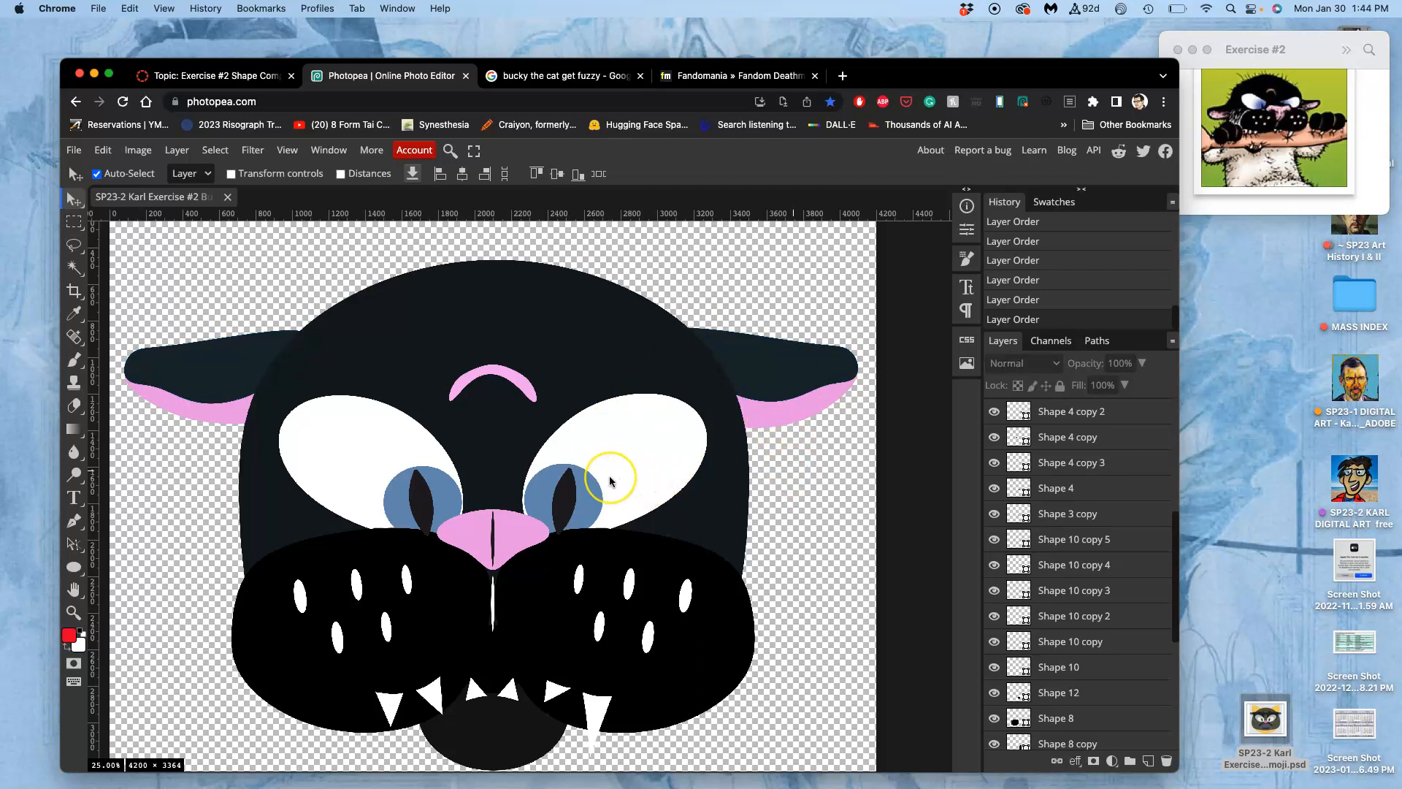
Step: Select the dark ear layer Shape 6 copy as the insertion point and activate the Custom Shape tool
scroll(611, 475, up, 2)
scroll(611, 480, up, 1)
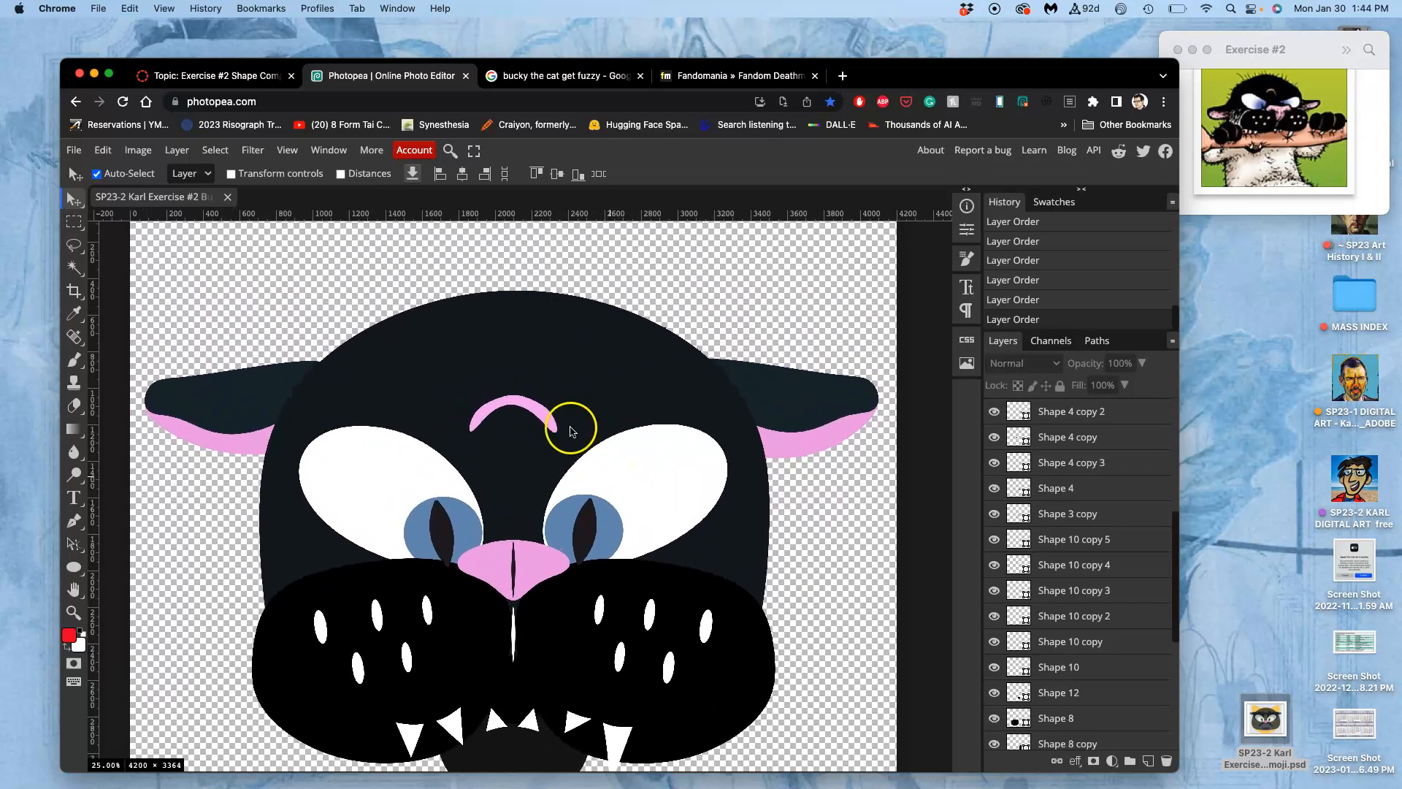
scroll(1066, 623, down, 3)
scroll(1066, 623, down, 5)
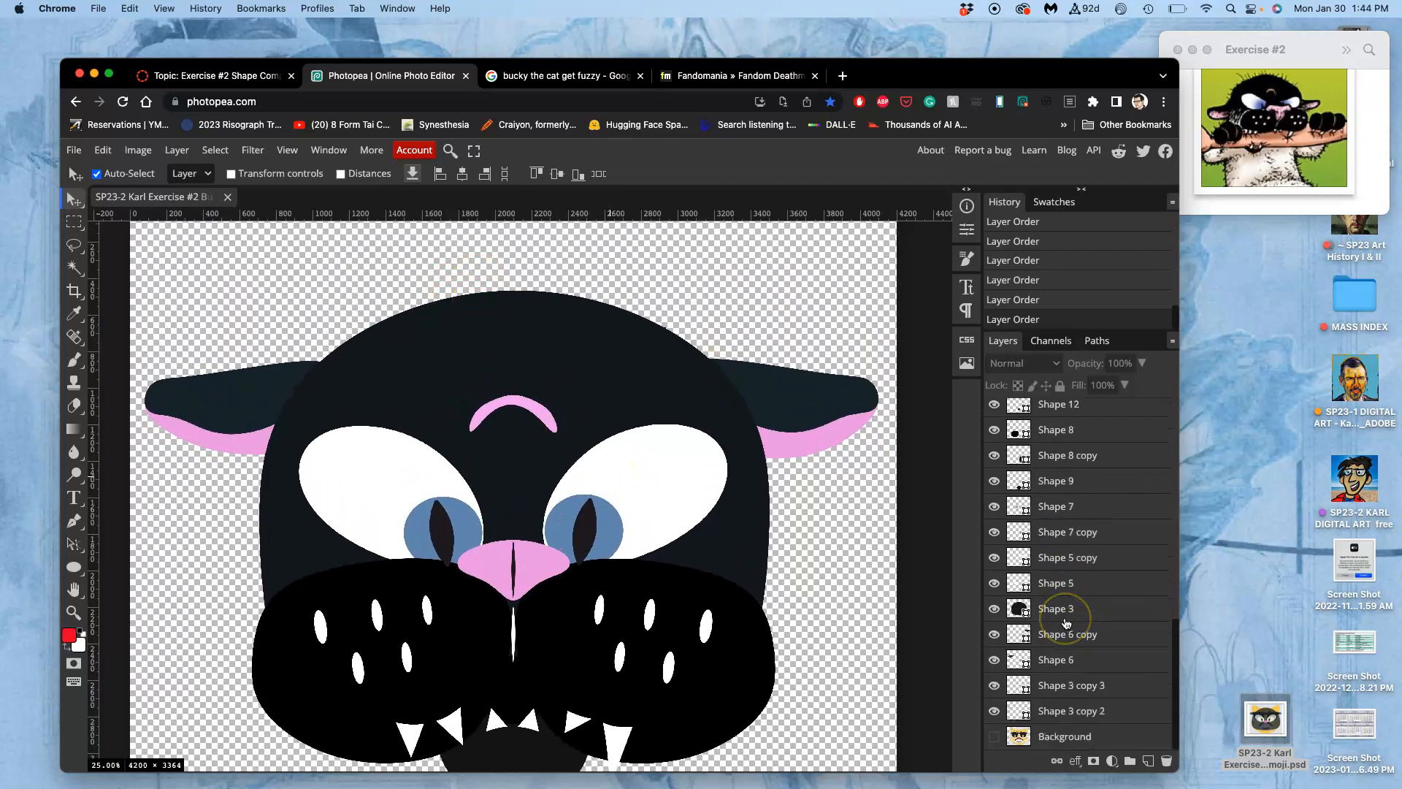
click(783, 393)
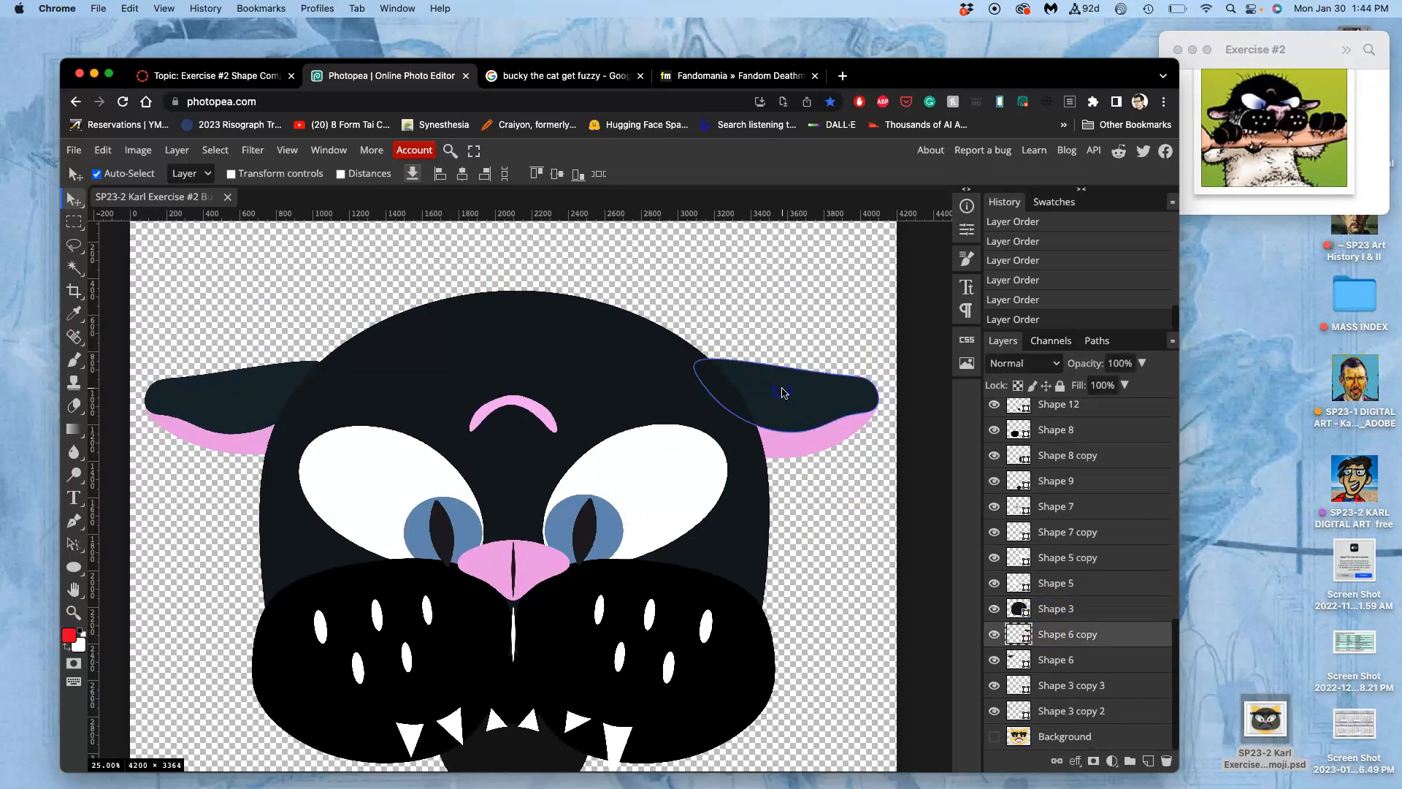
click(76, 568)
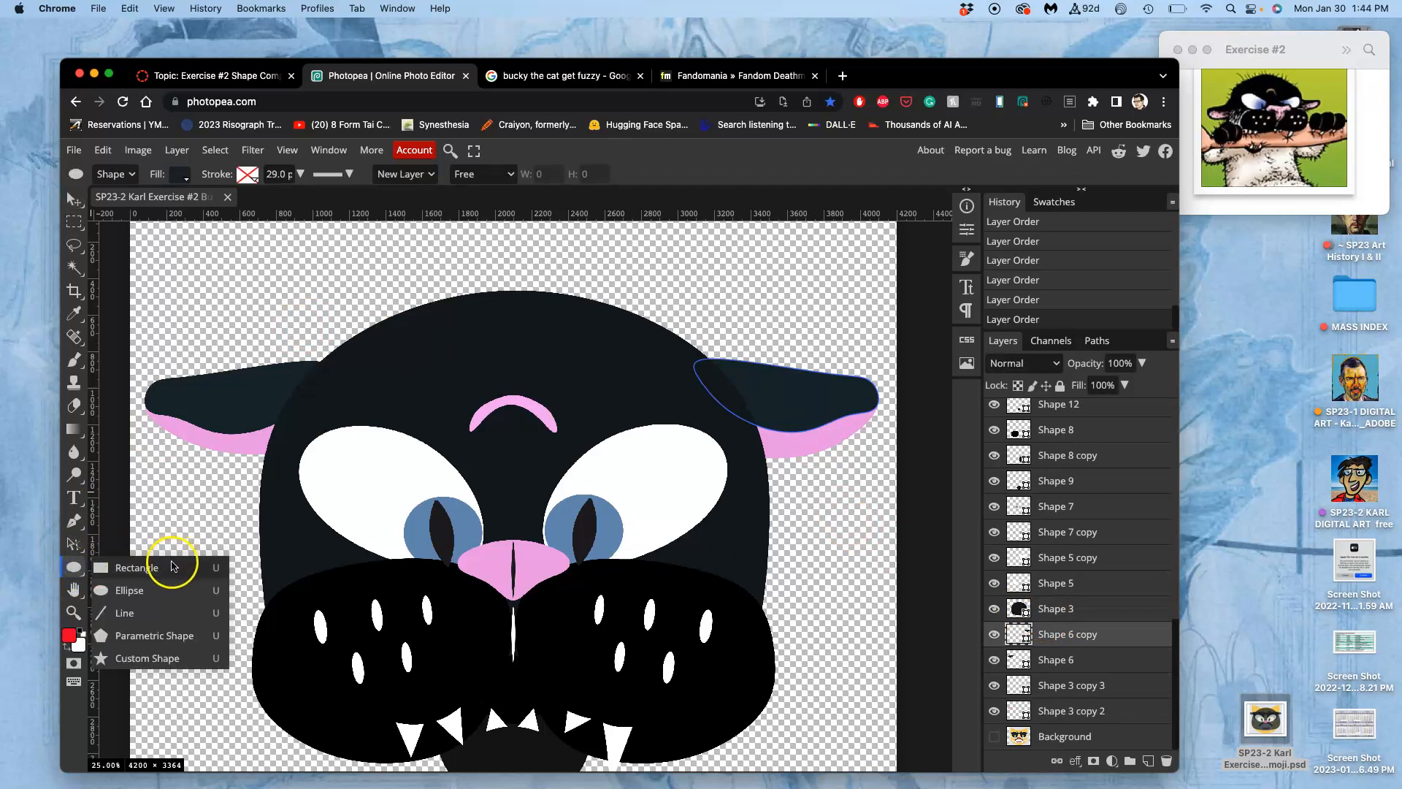
click(139, 660)
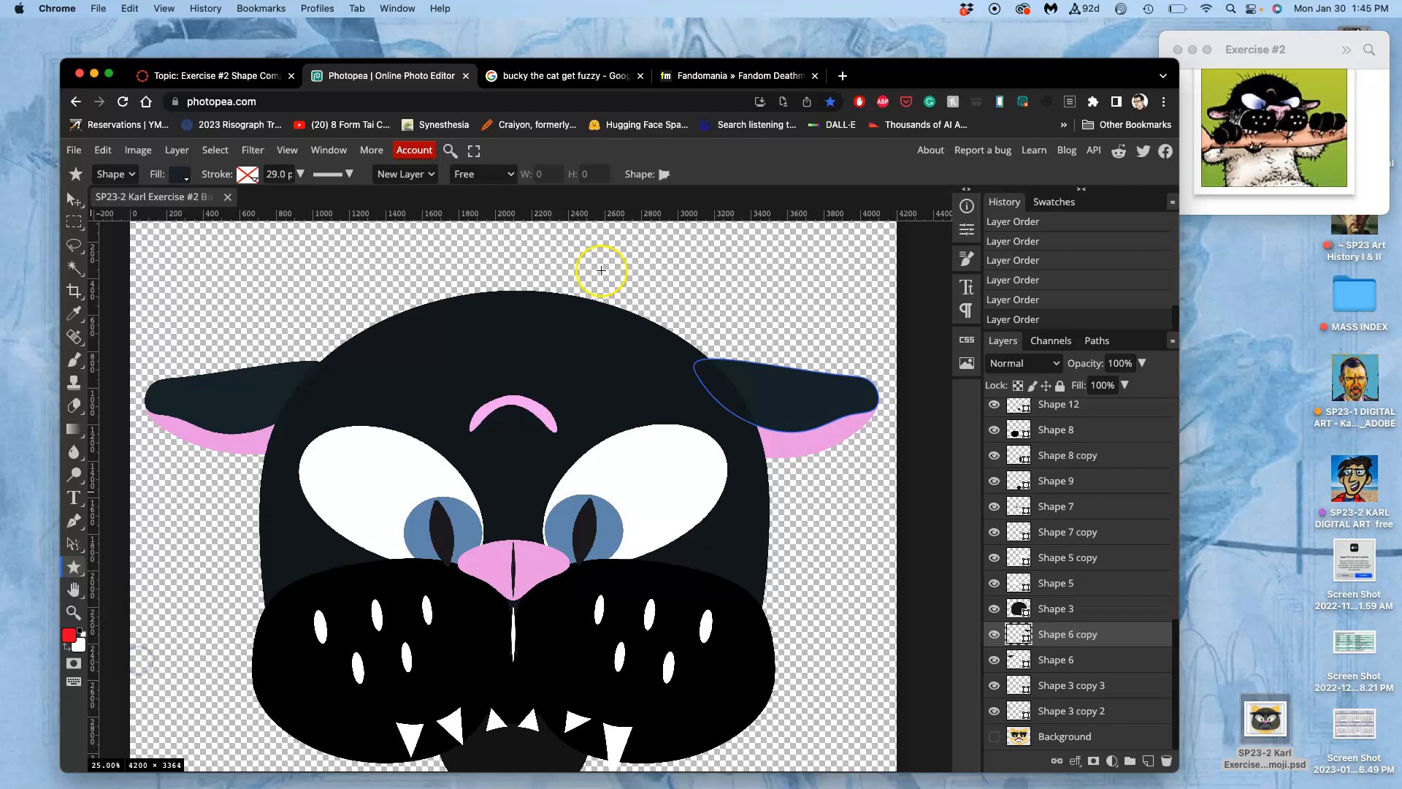
Step: Choose the five-bar signal-strength custom shape and draw it on the upper-left part of the head, centred at about X 1531, Y 733 px
click(663, 173)
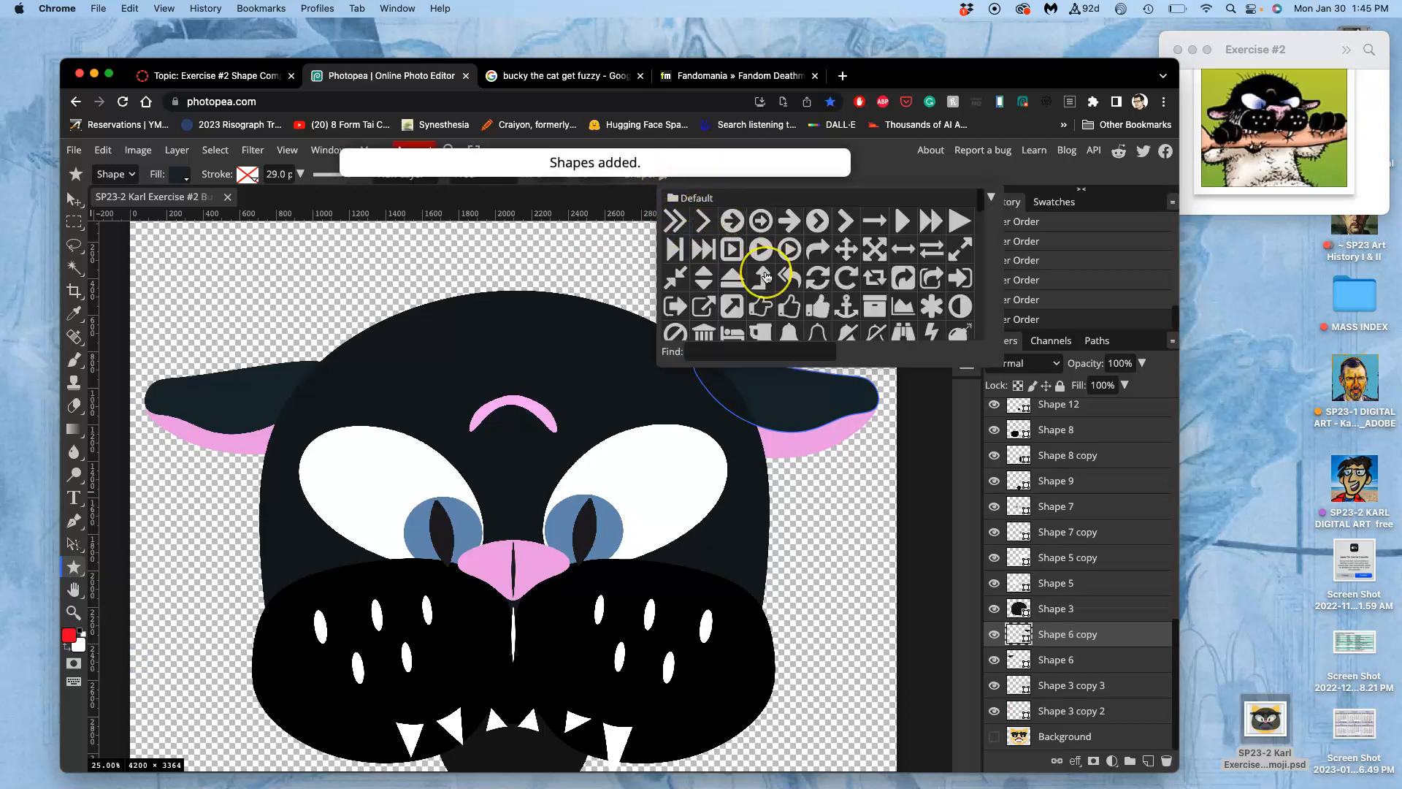
scroll(765, 276, down, 15)
scroll(766, 275, up, 10)
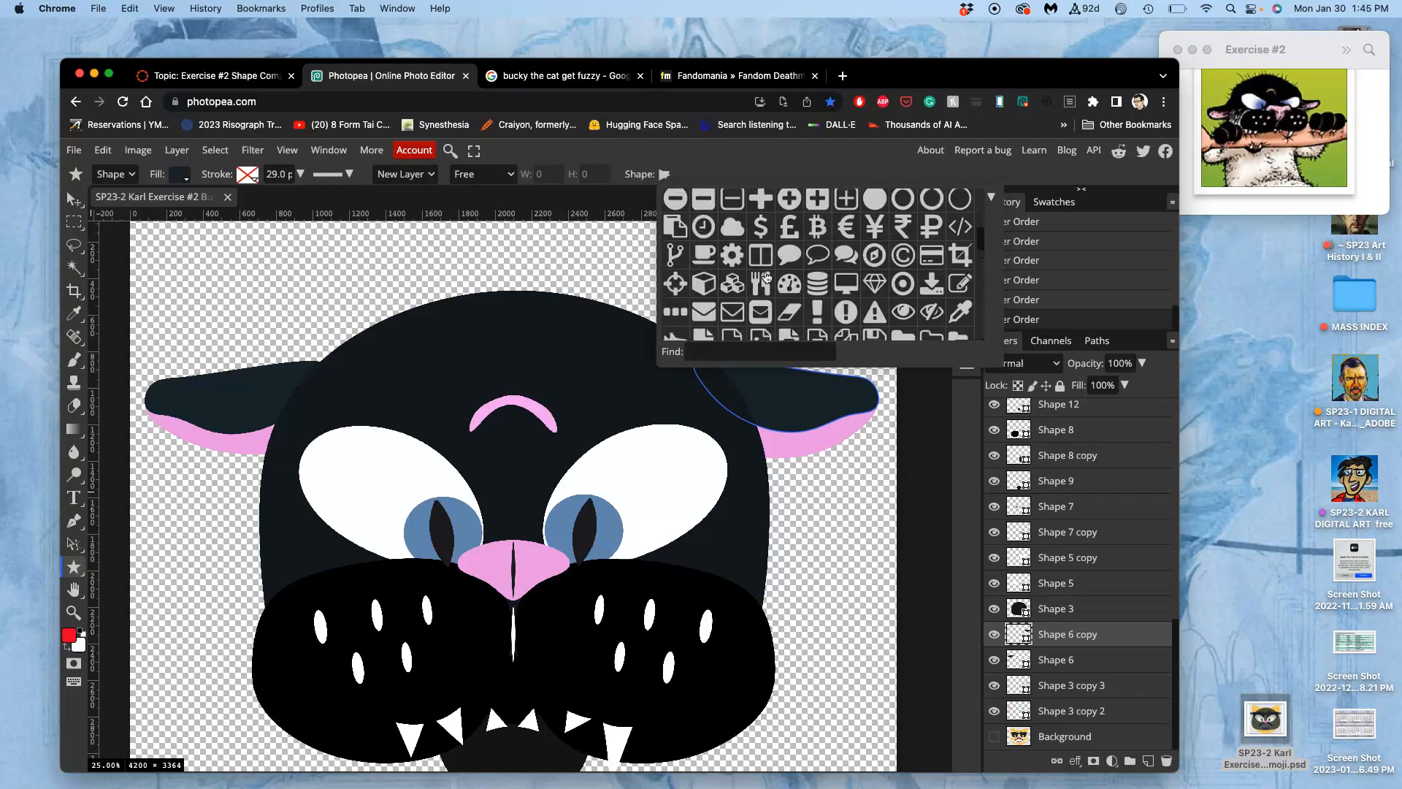
scroll(765, 275, up, 5)
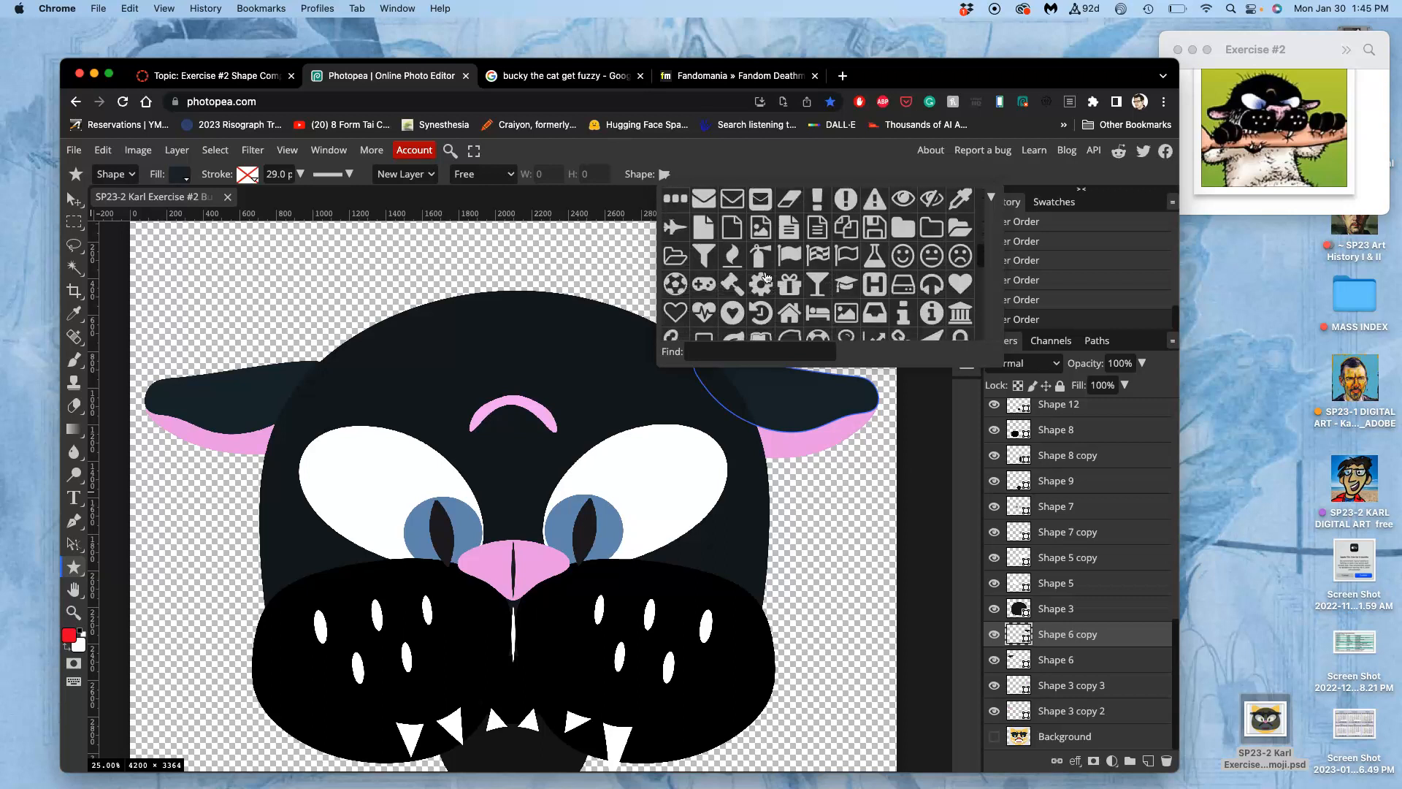
scroll(767, 276, down, 10)
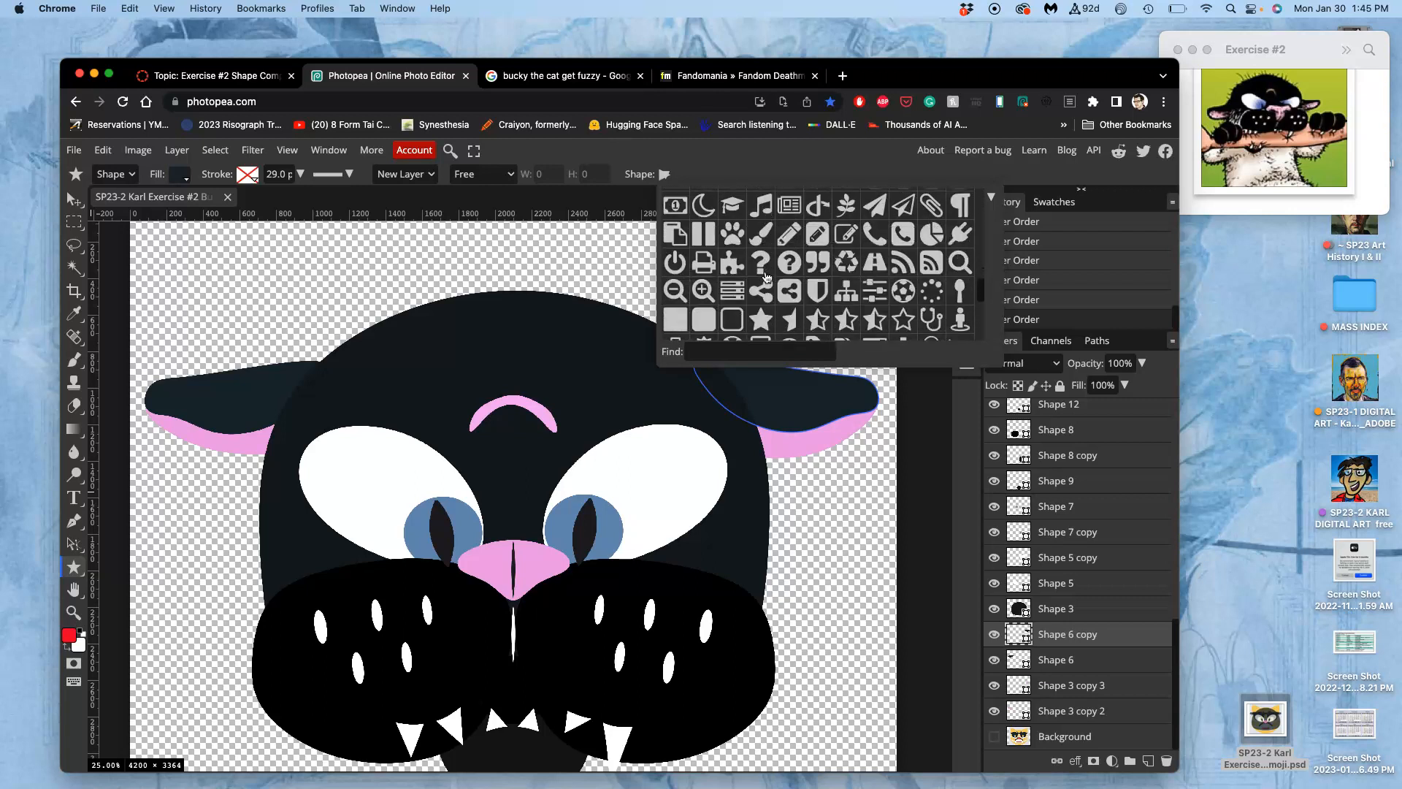
scroll(766, 276, down, 4)
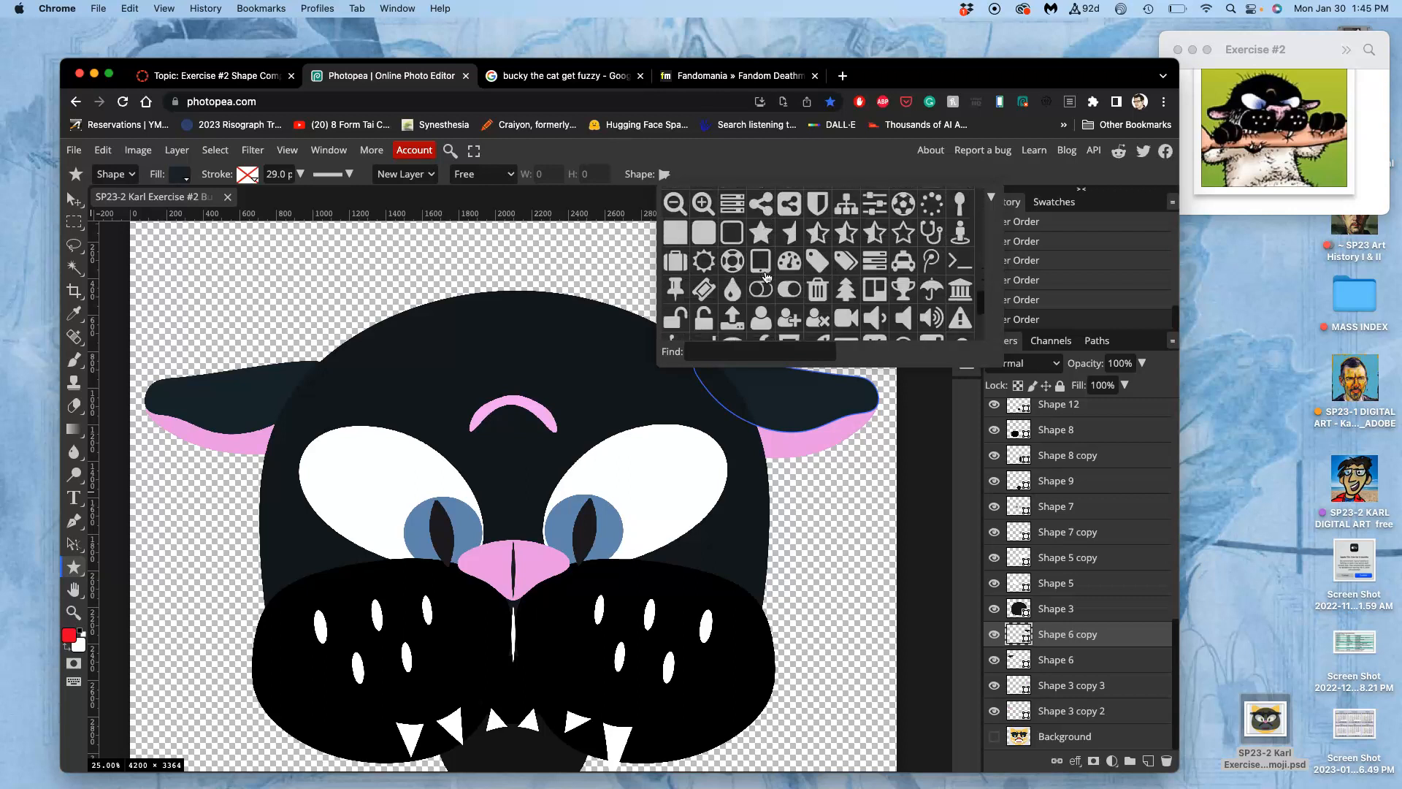
scroll(766, 276, down, 10)
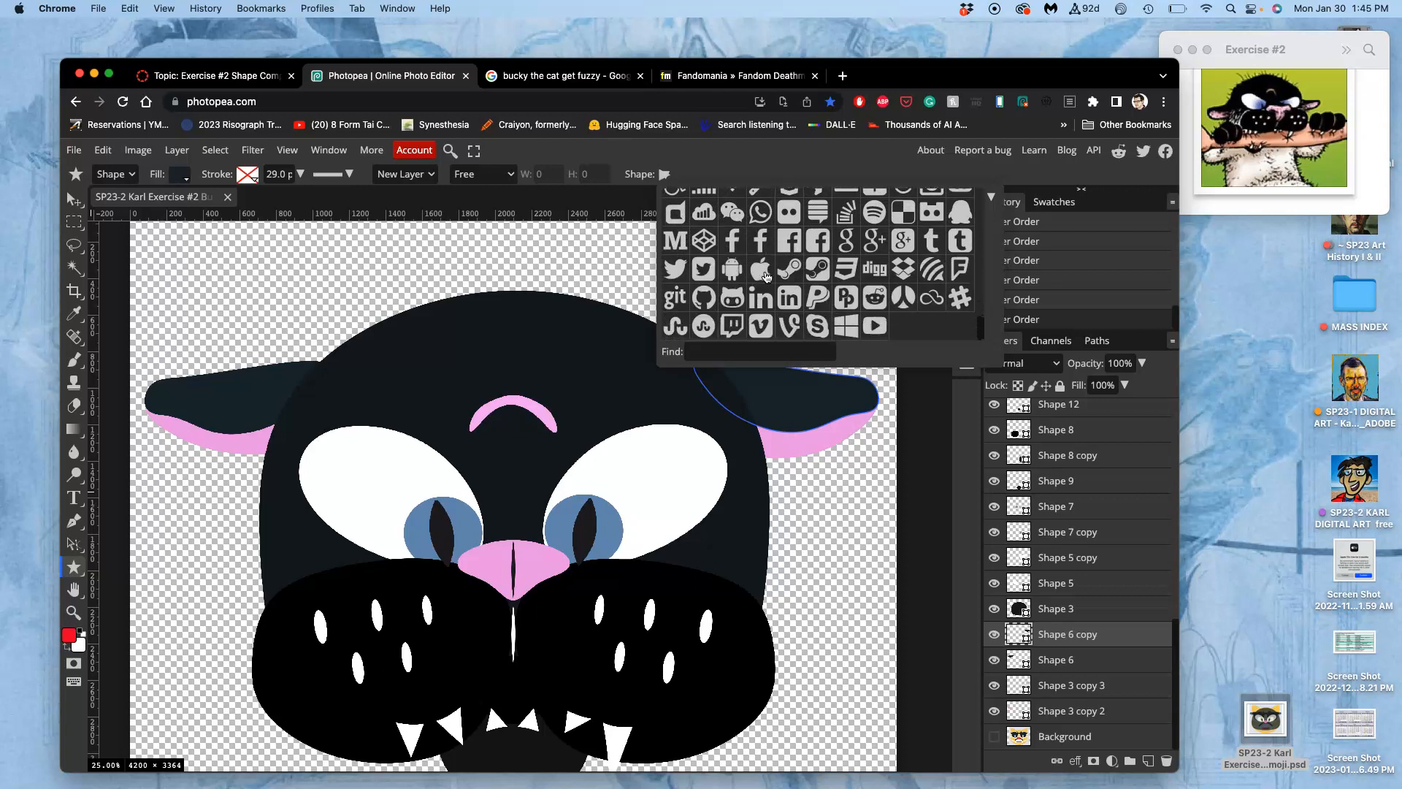
scroll(766, 276, up, 4)
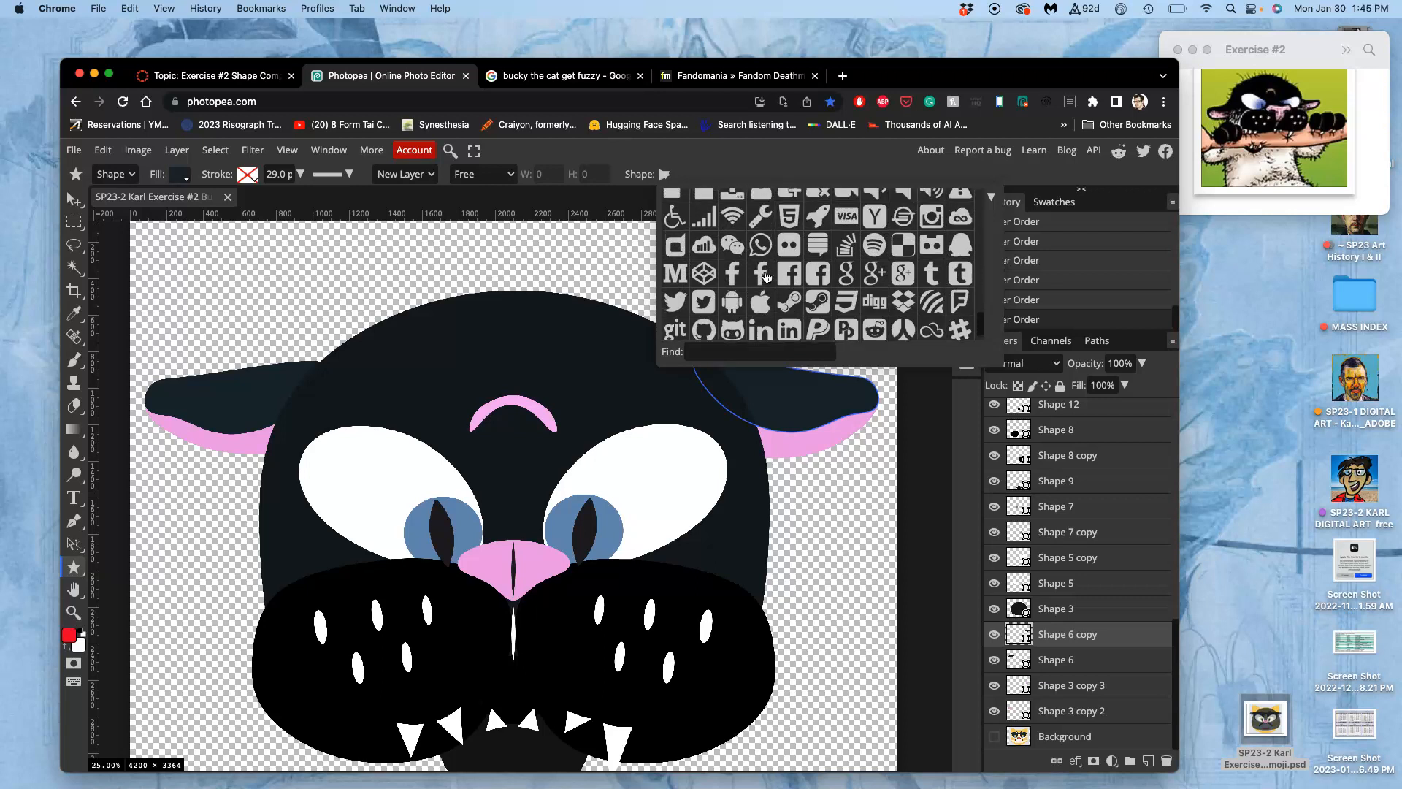
scroll(766, 276, up, 4)
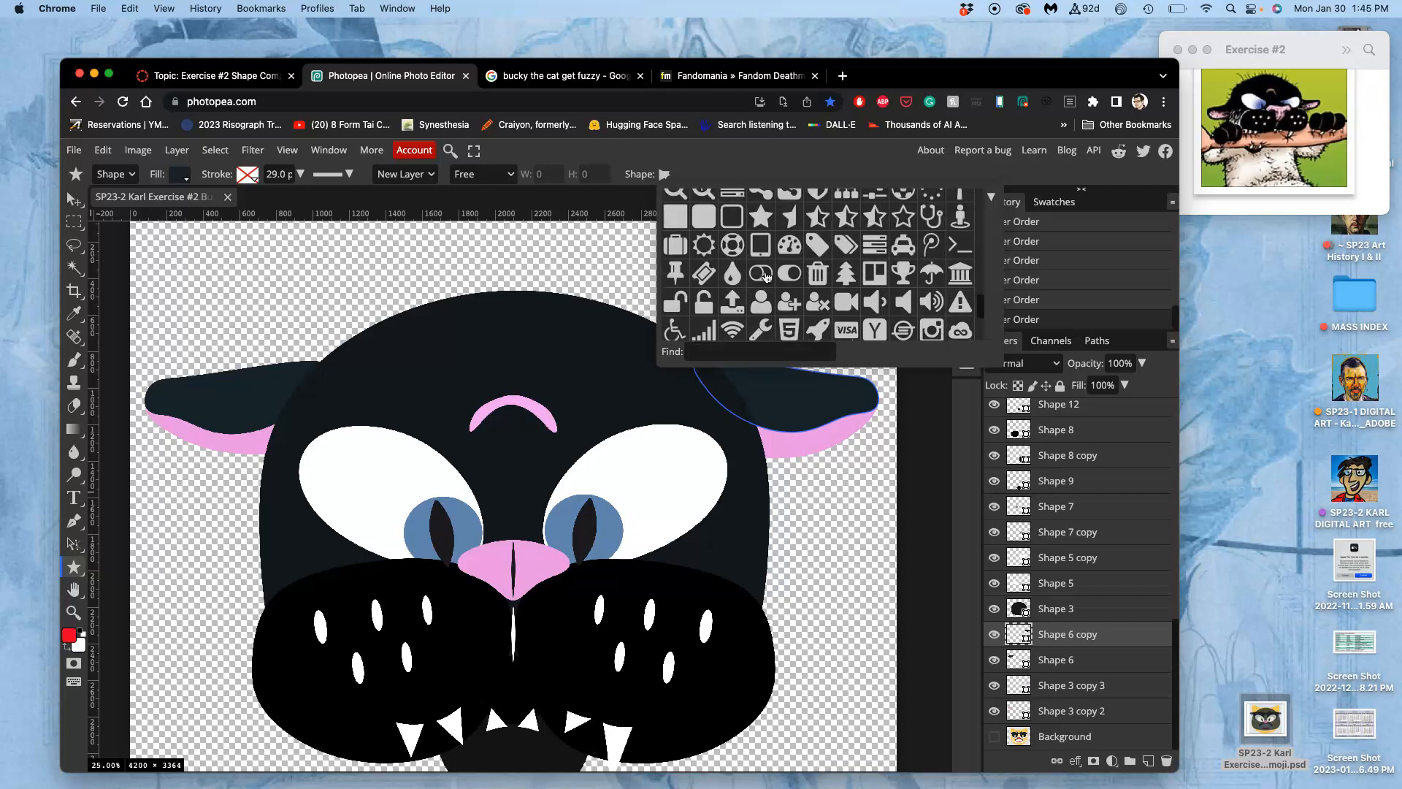
scroll(766, 276, down, 5)
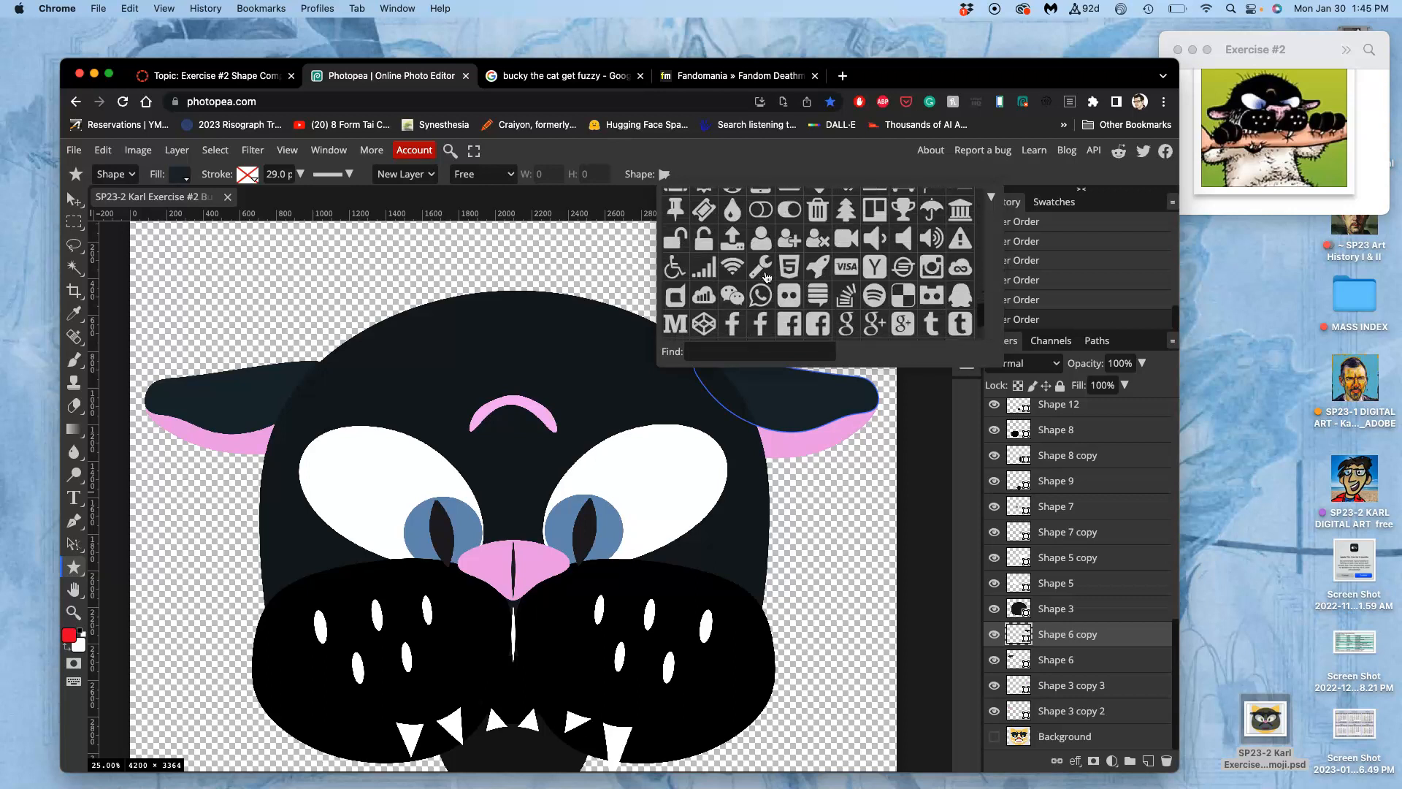
click(707, 271)
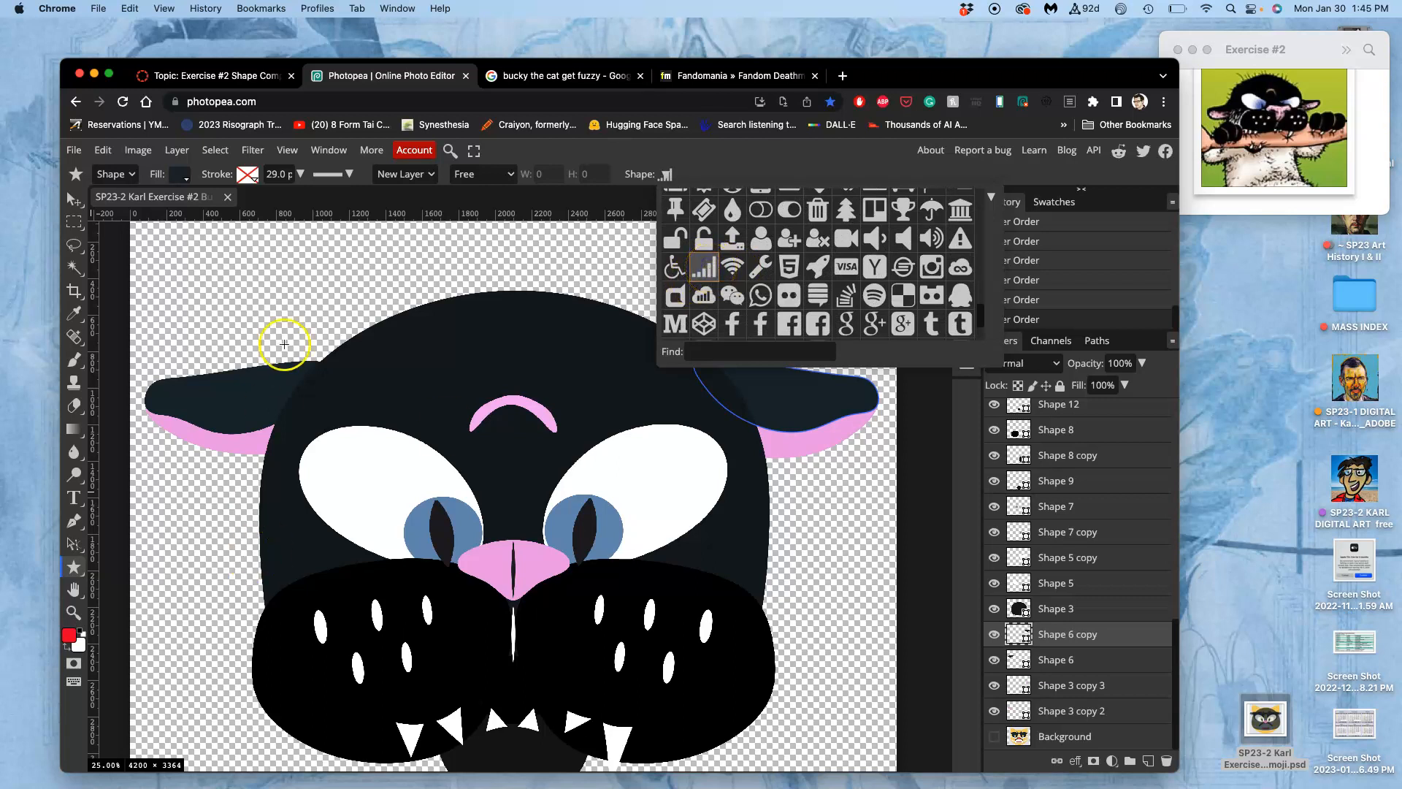
drag(345, 290, 508, 368)
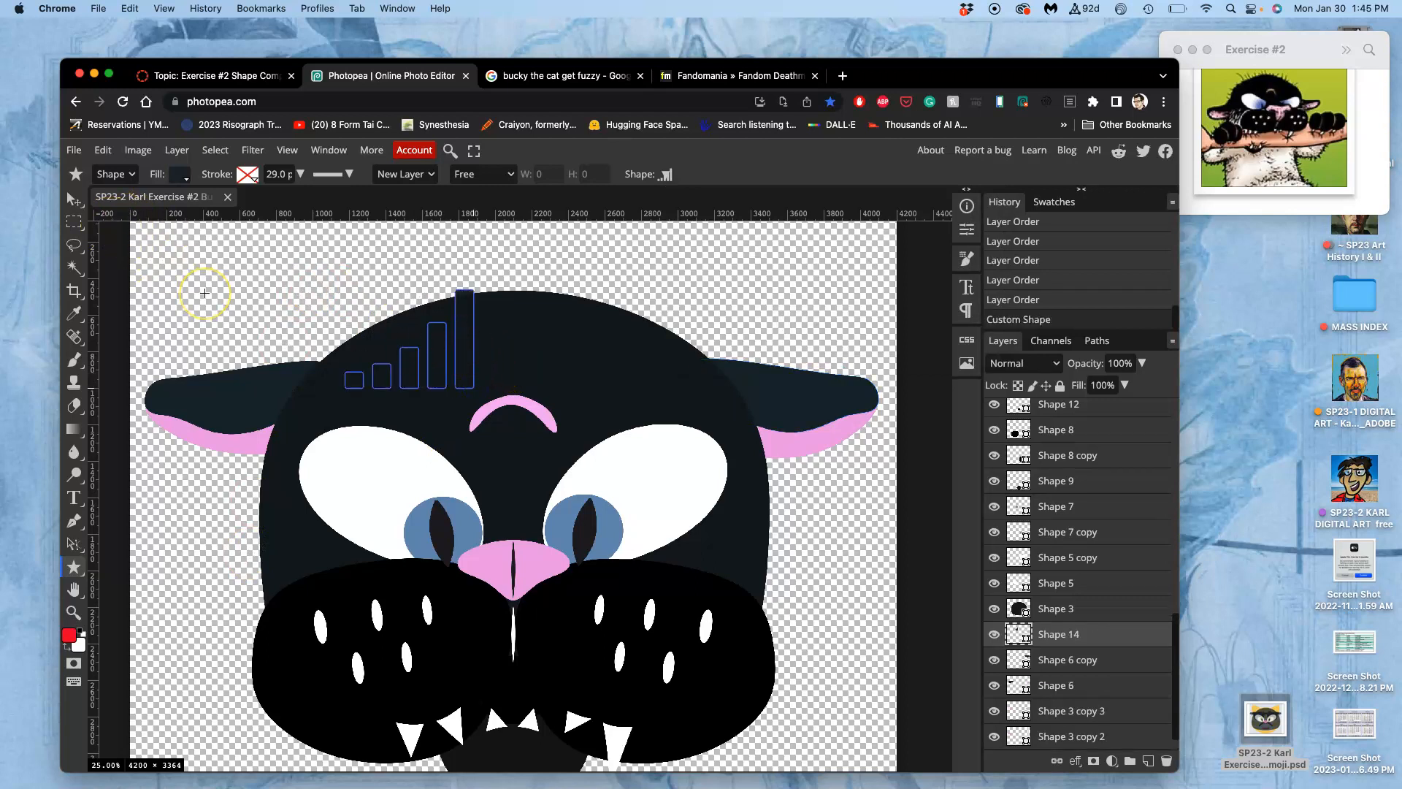
Step: Warp the signal bars into a curved hair tuft, bending the tall bar's tip leftward and up, and pulling the lower-left corner inward
key(super+t)
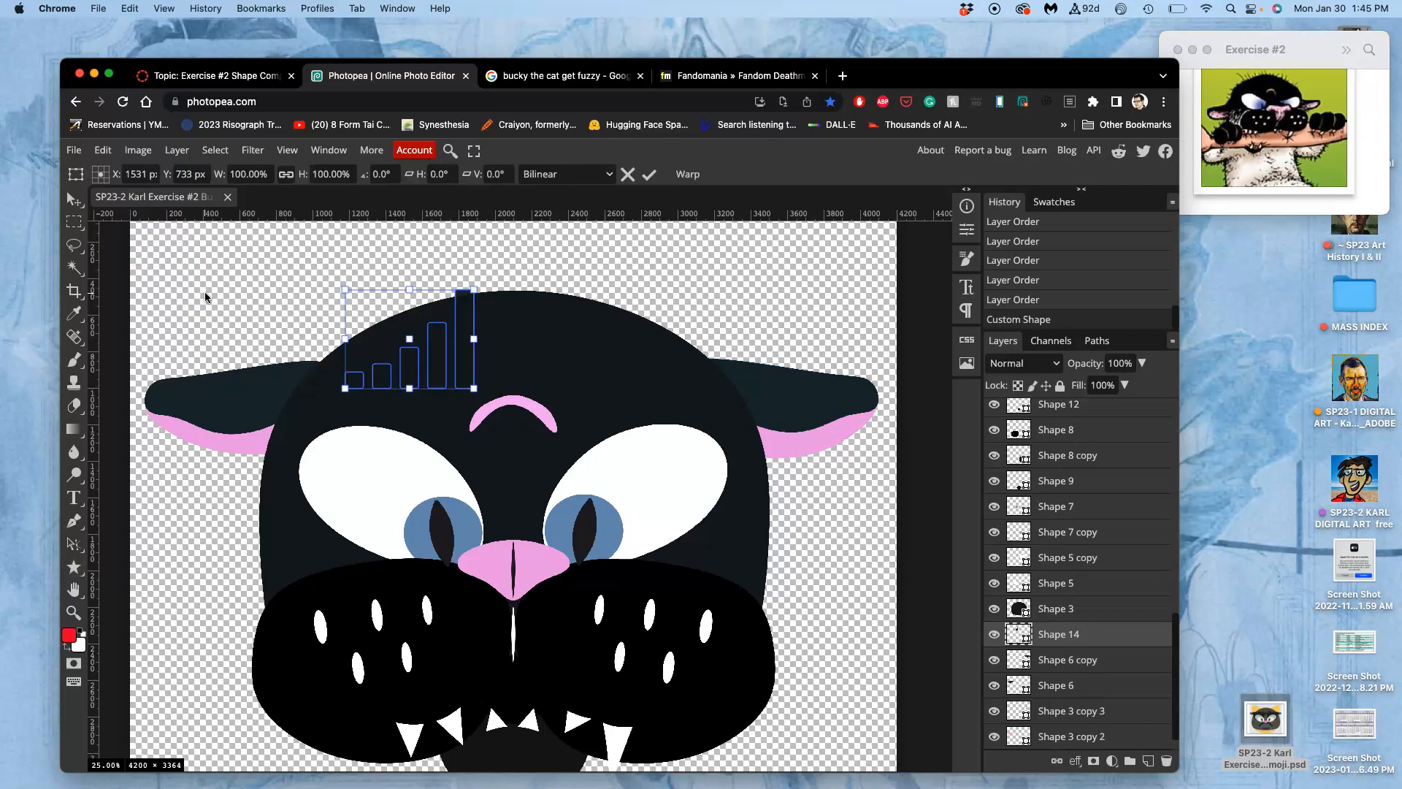
right_click(428, 358)
click(489, 493)
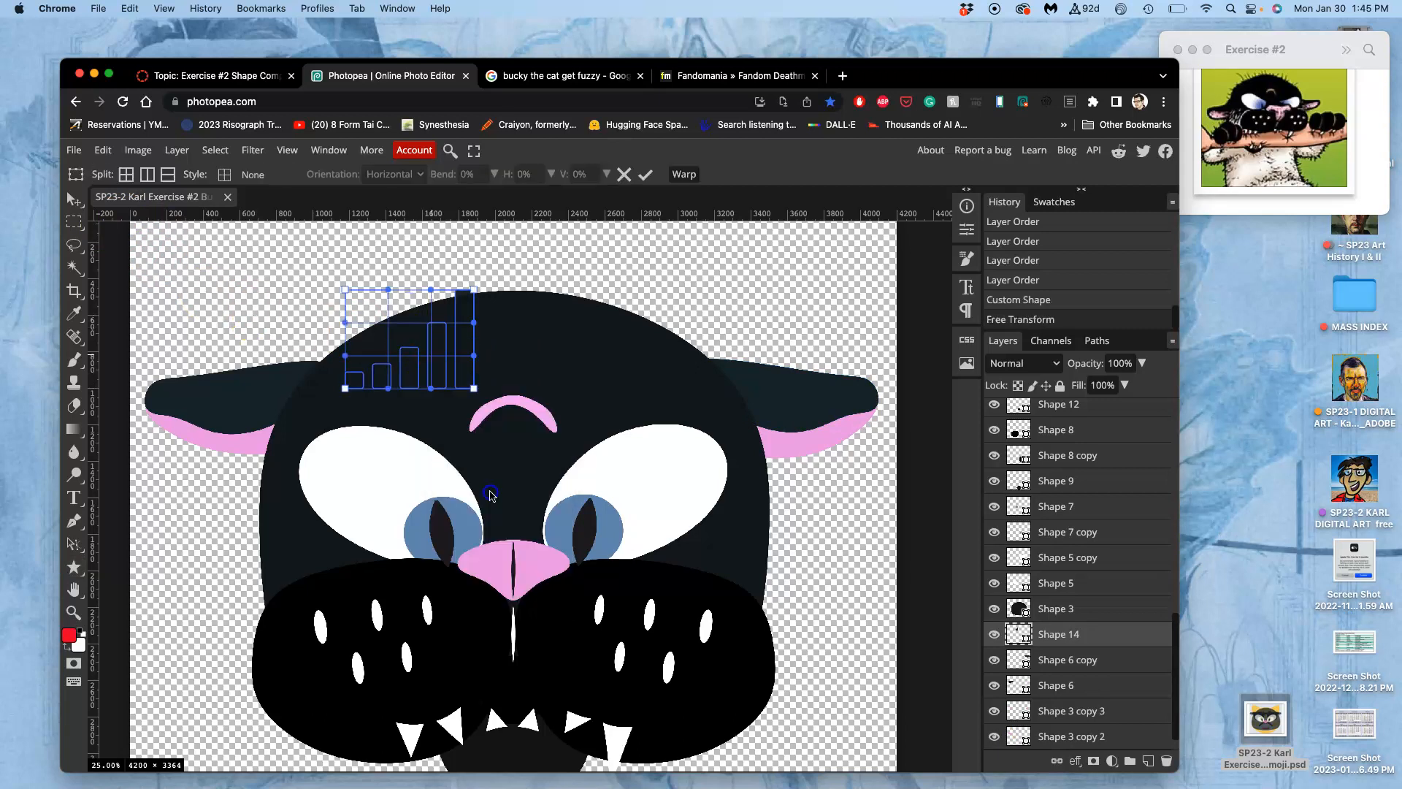
drag(474, 290, 443, 275)
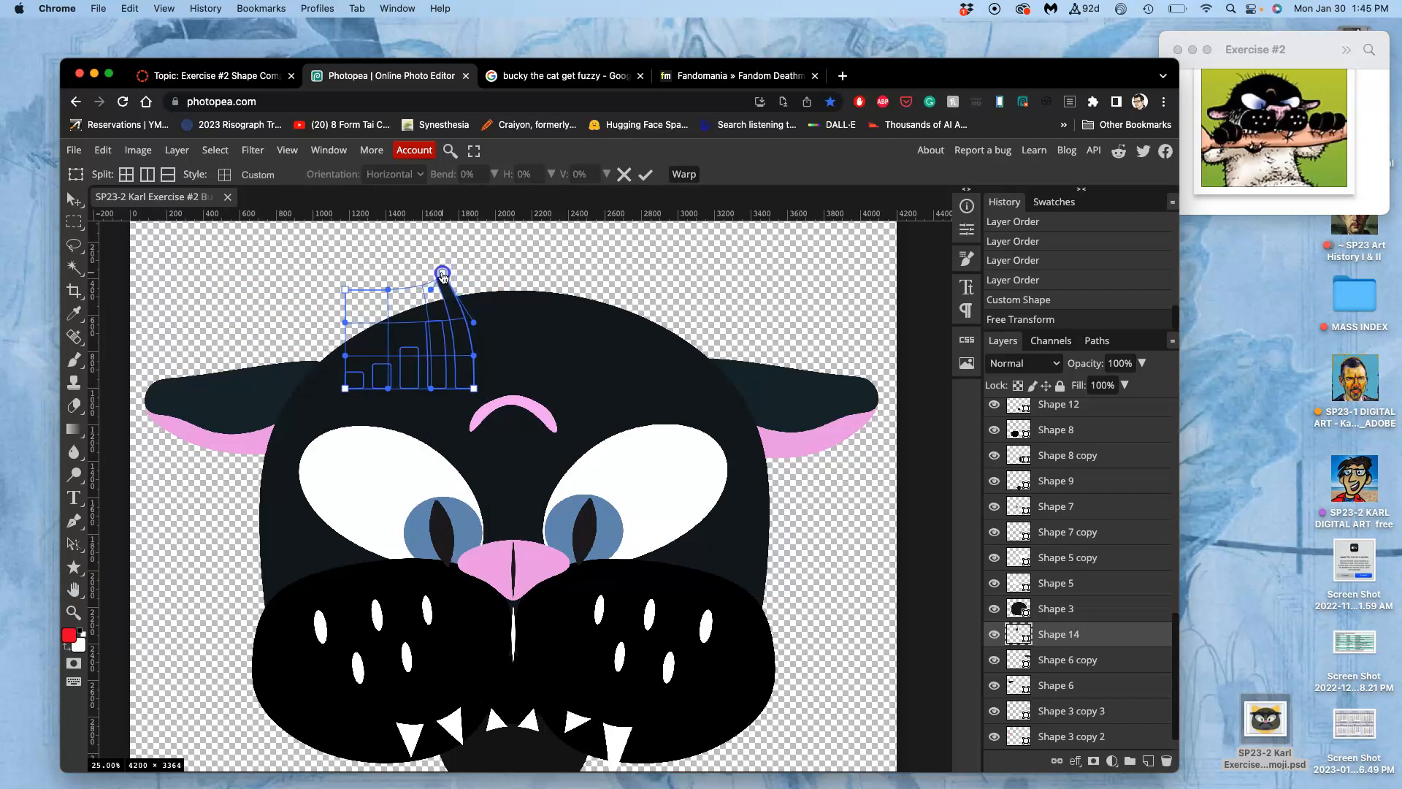
drag(345, 289, 277, 280)
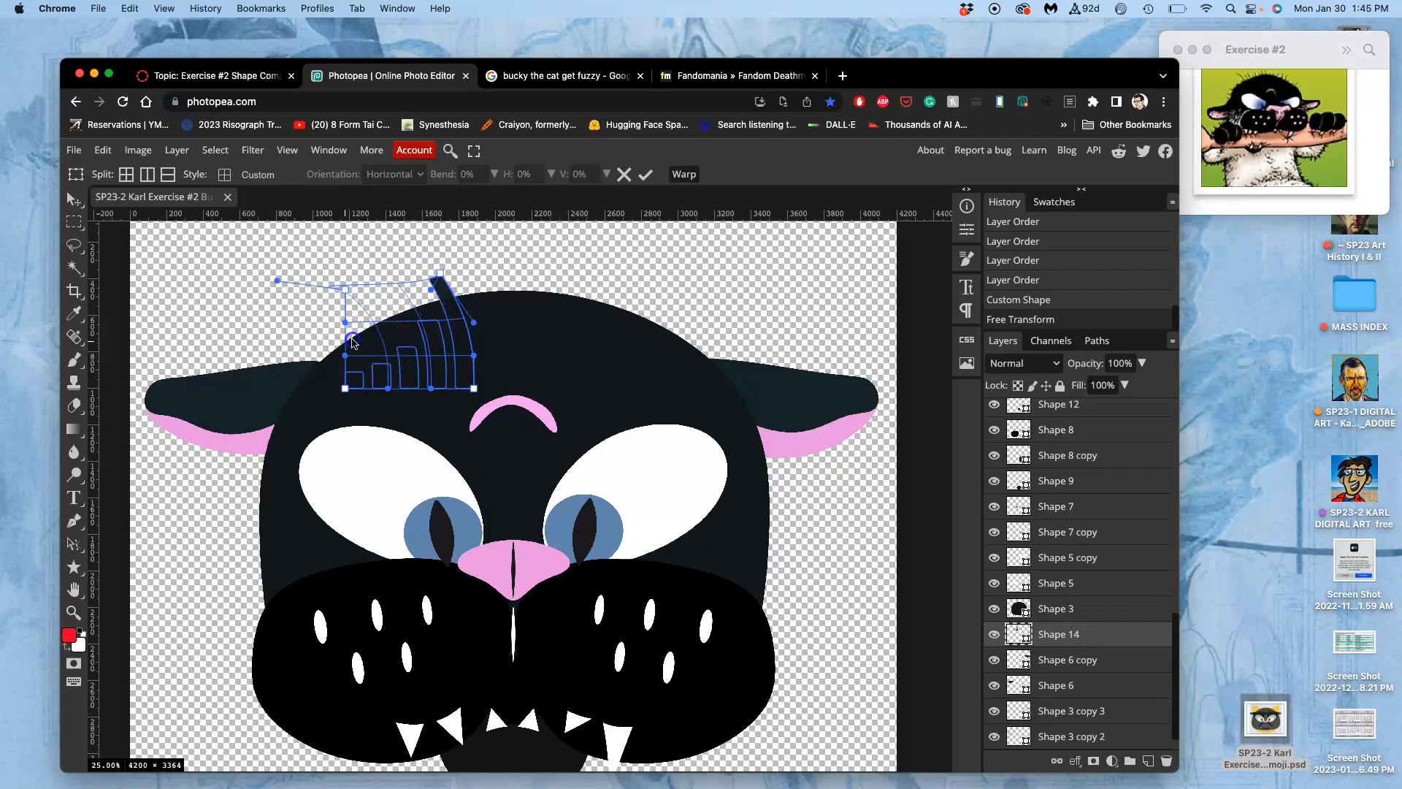
drag(350, 357, 364, 401)
mouse_move(407, 322)
mouse_down()
mouse_move(399, 309)
mouse_move(417, 322)
mouse_up()
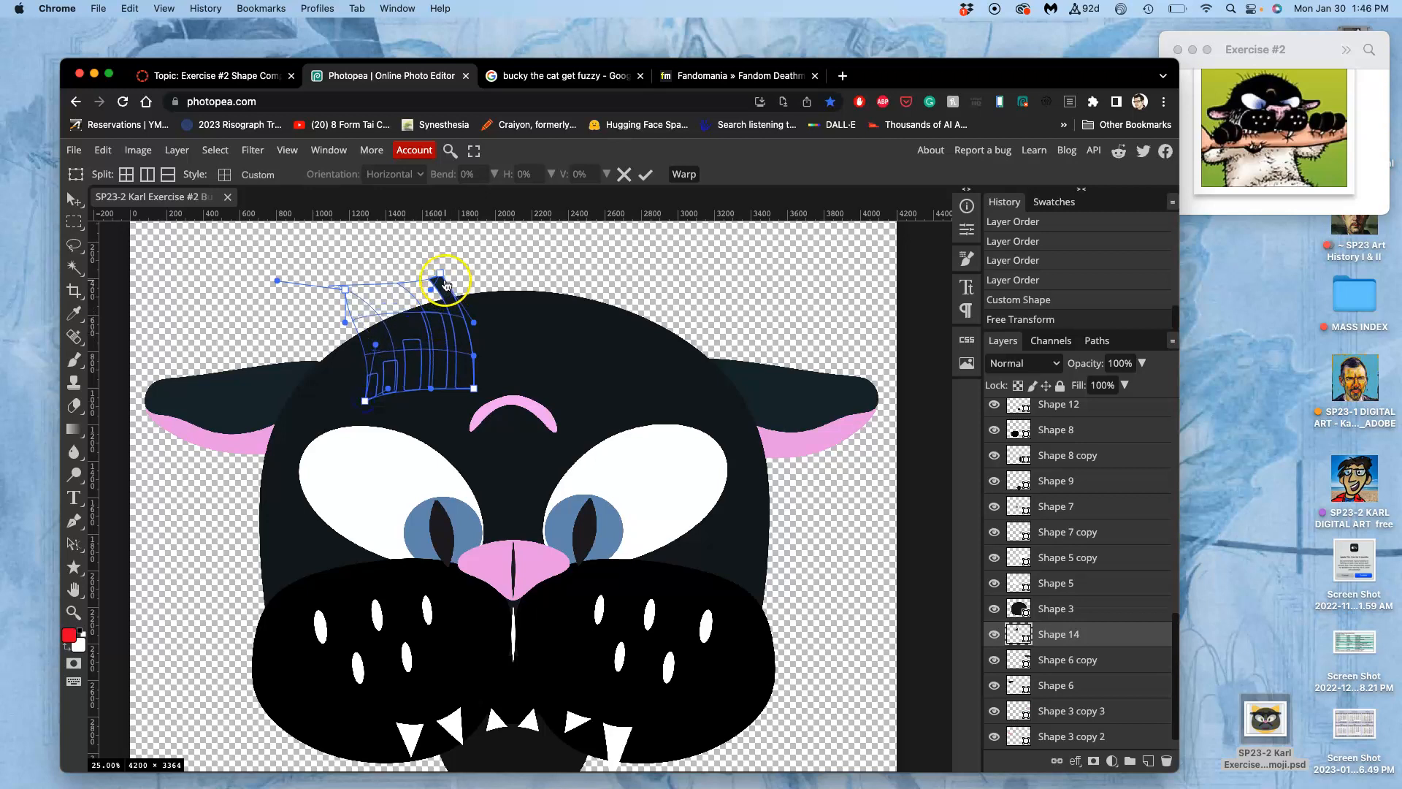
drag(442, 277, 453, 270)
drag(376, 314, 388, 323)
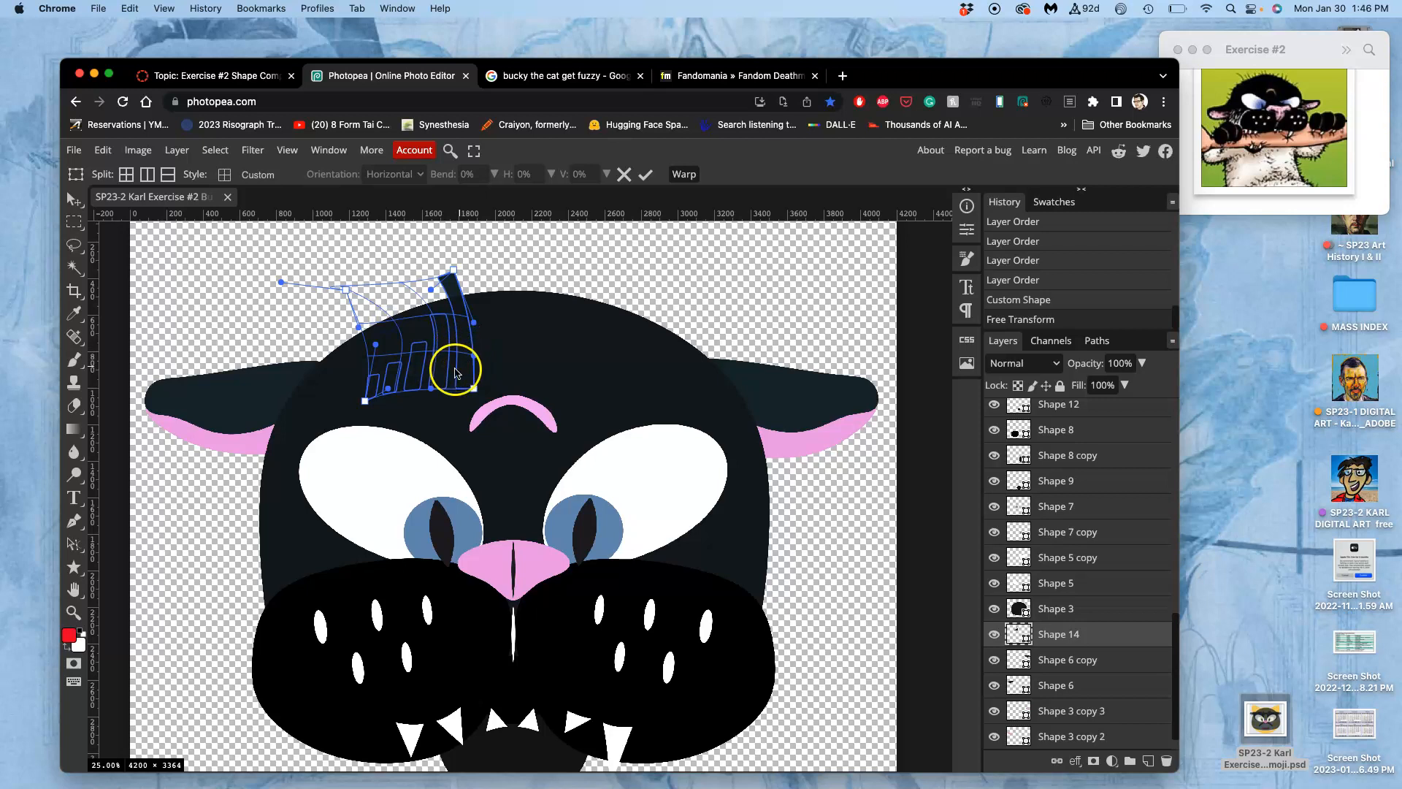
click(178, 264)
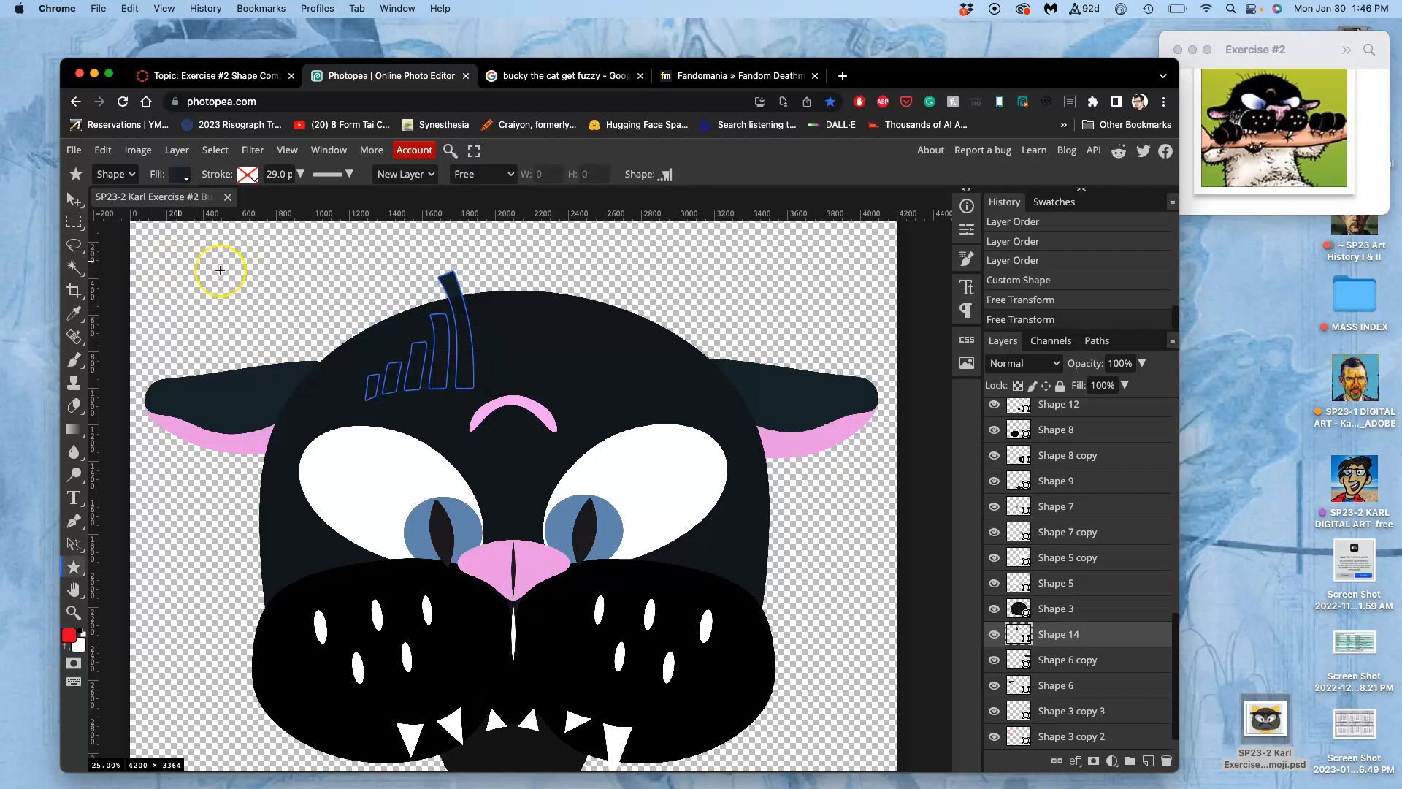
Step: Rotate the hair tuft to about -30.9° and place it on the head's upper-left edge, centred at about X 1249, Y 457 px
key(alt+super+t)
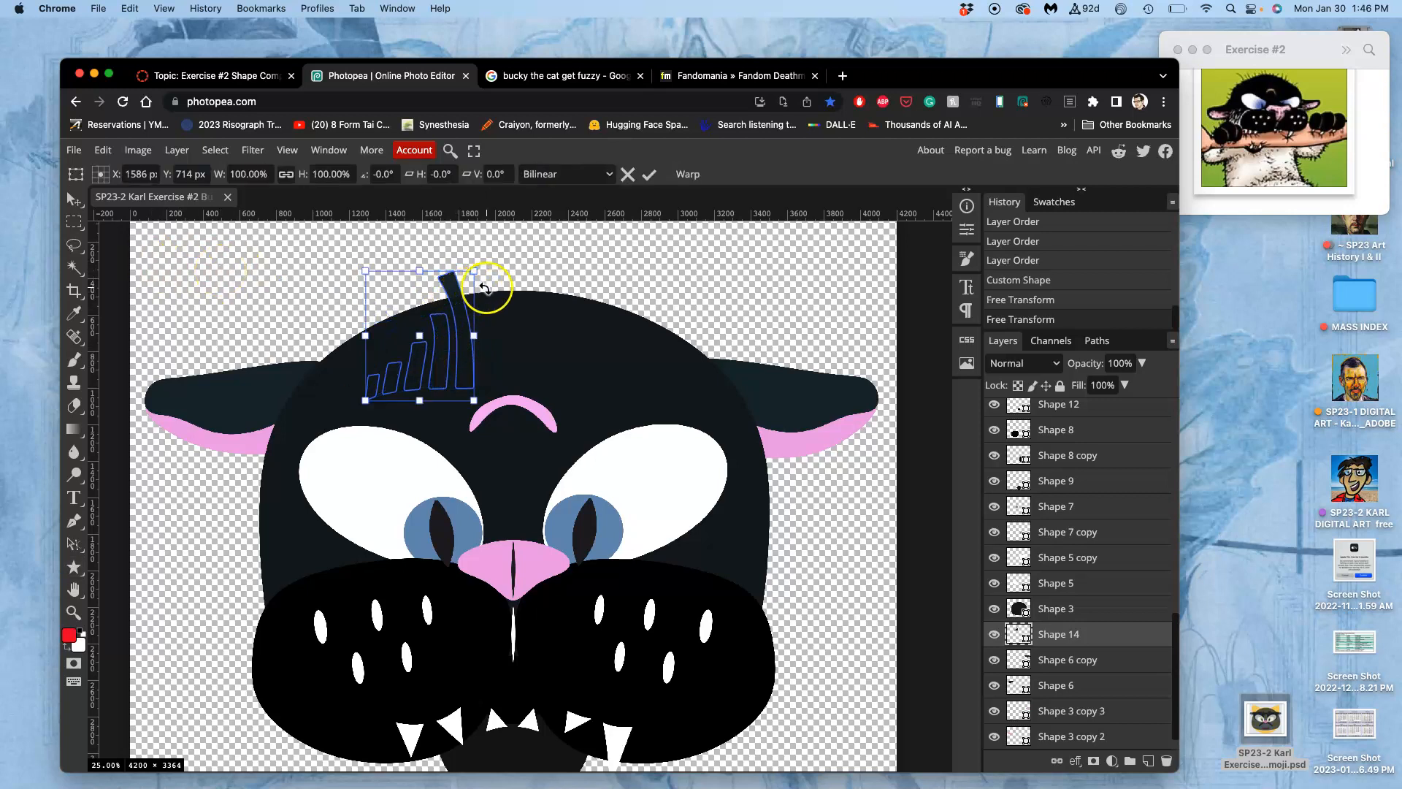
drag(487, 288, 454, 250)
drag(447, 344, 388, 300)
scroll(388, 300, up, 2)
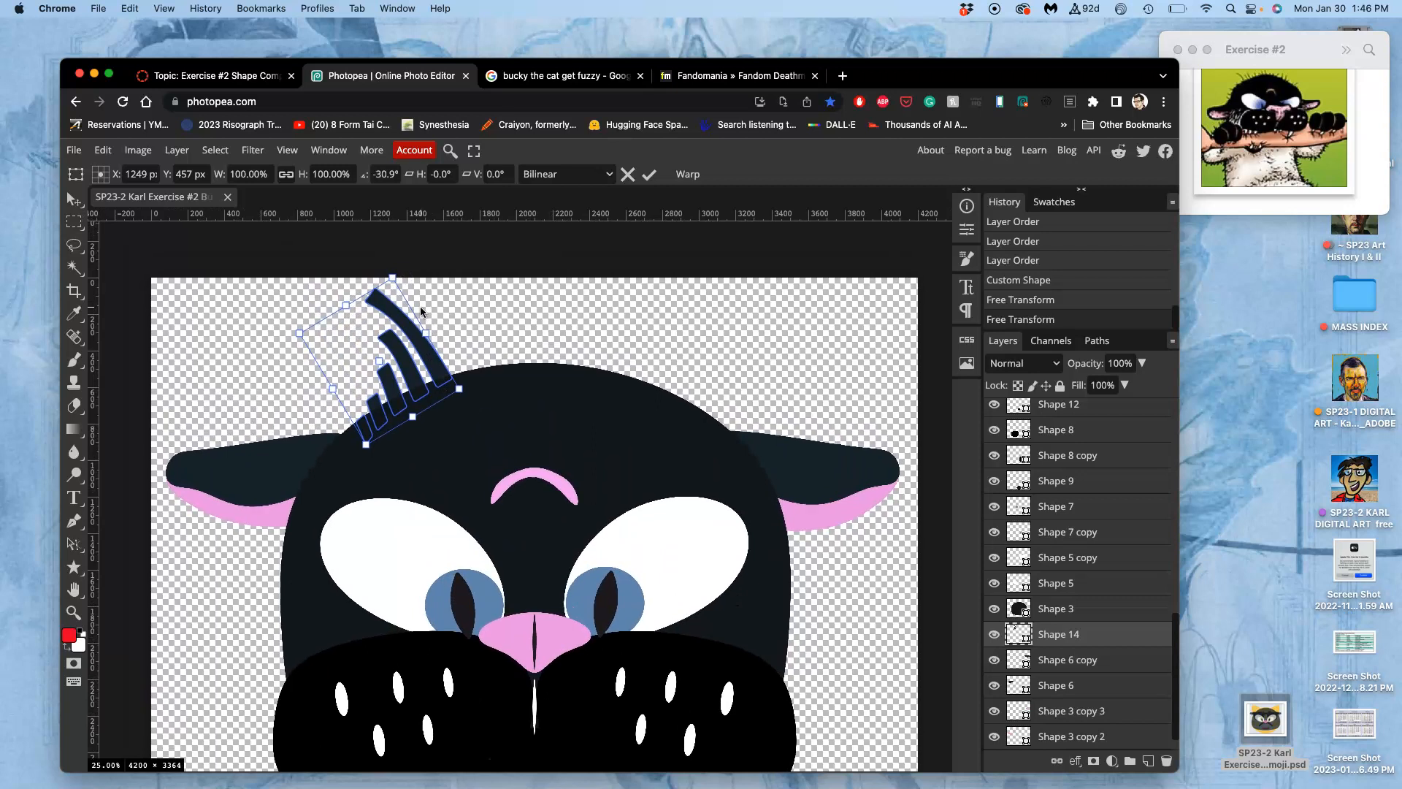
Step: Start a second warp of the rotated hair tuft
right_click(388, 315)
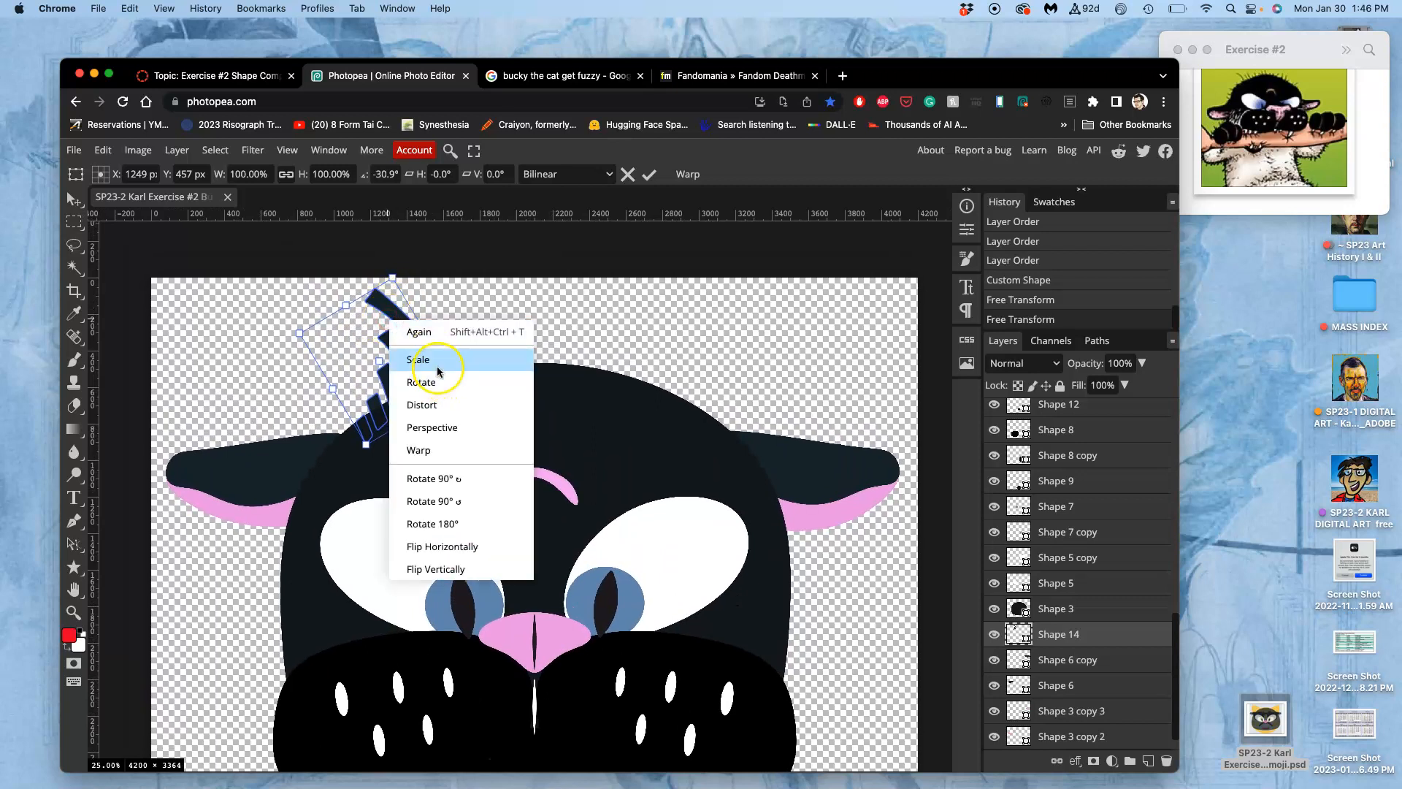
click(417, 355)
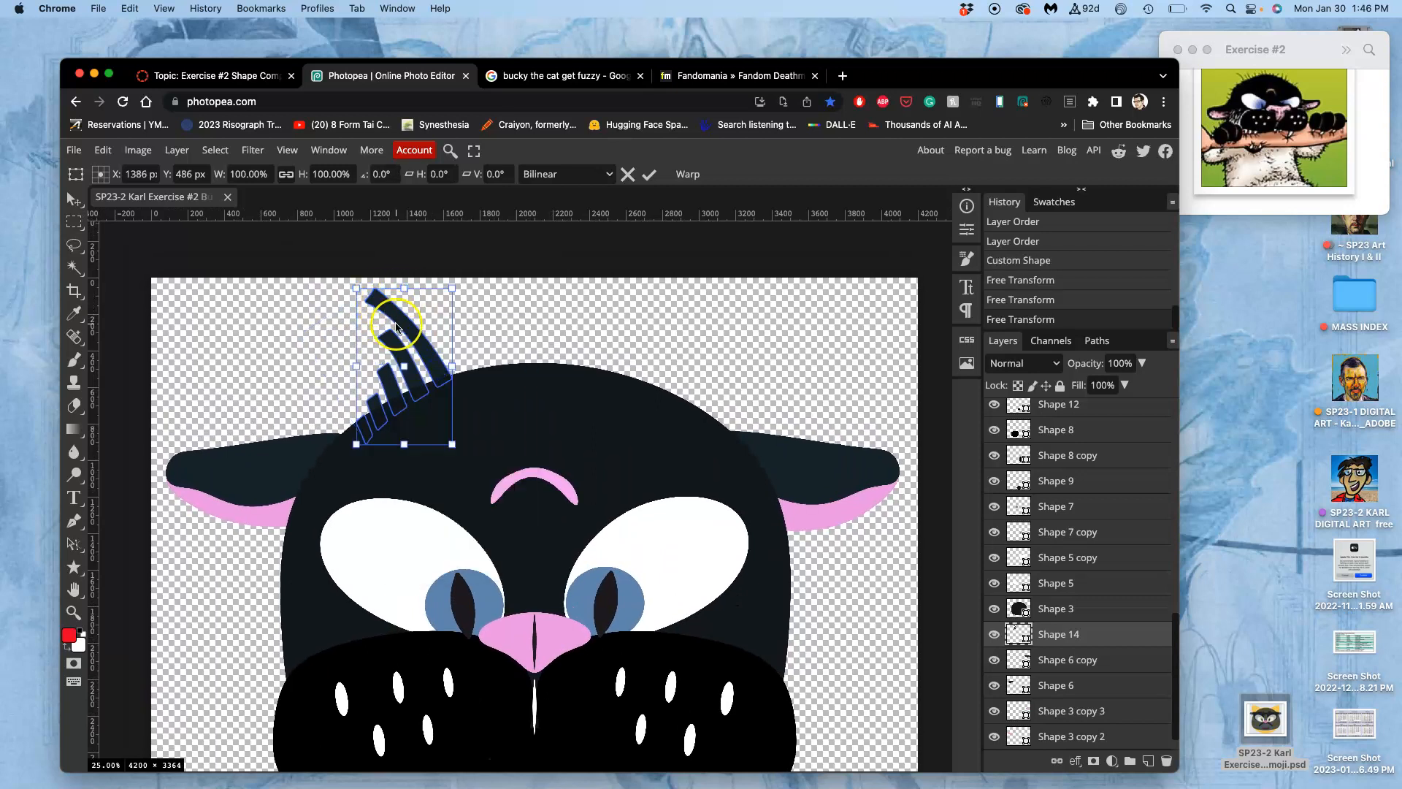
right_click(395, 326)
click(425, 457)
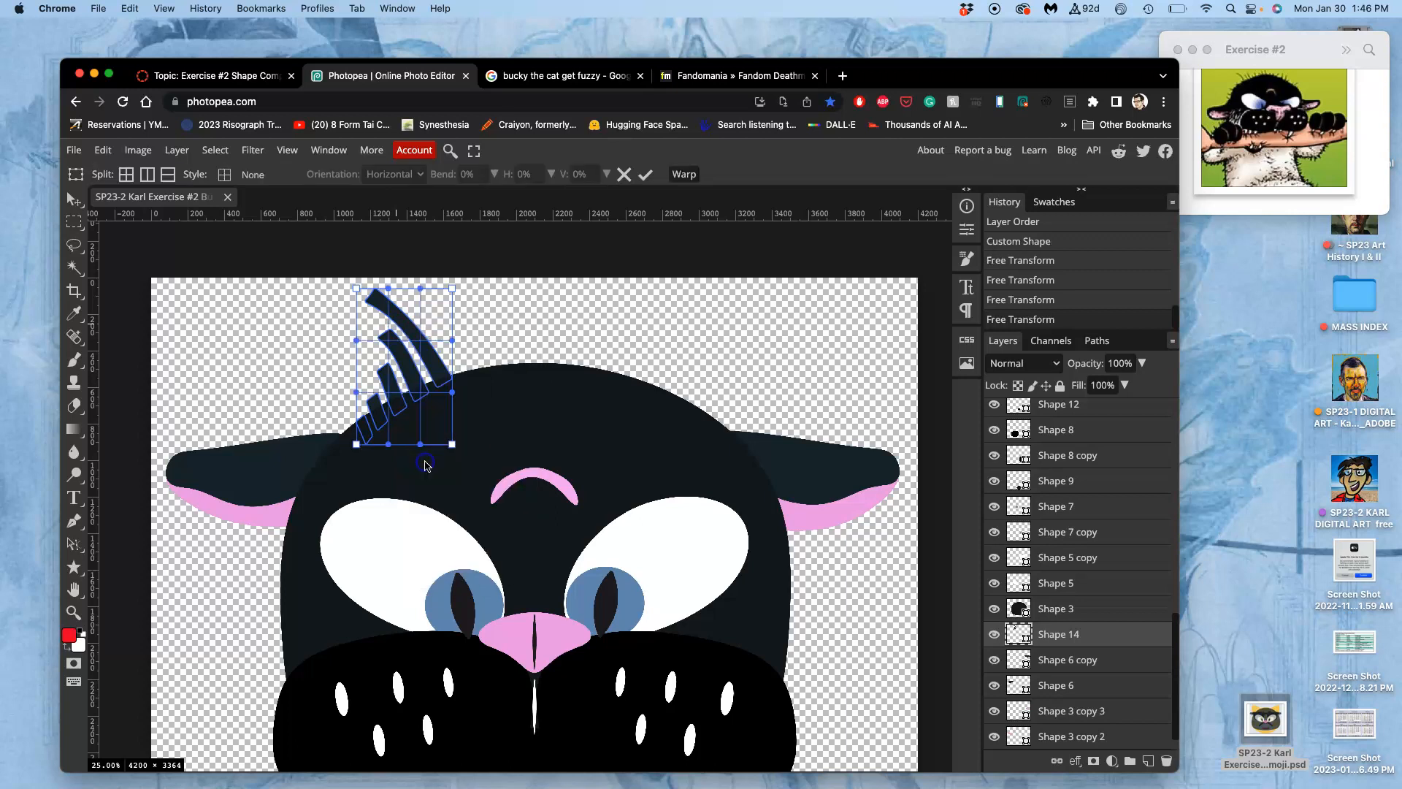